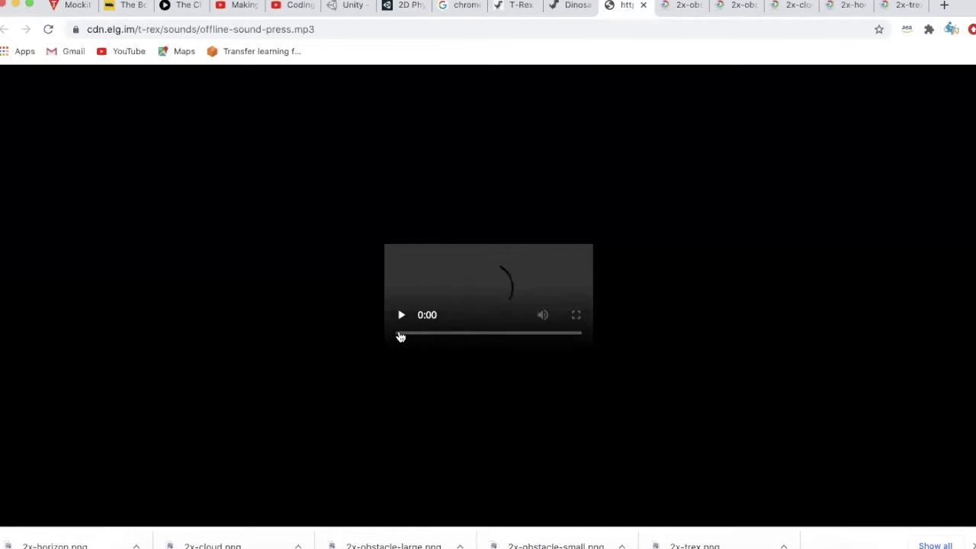
Preview offline-sound-press.mp3 and download it from the audio player's menu.
left_click(402, 331)
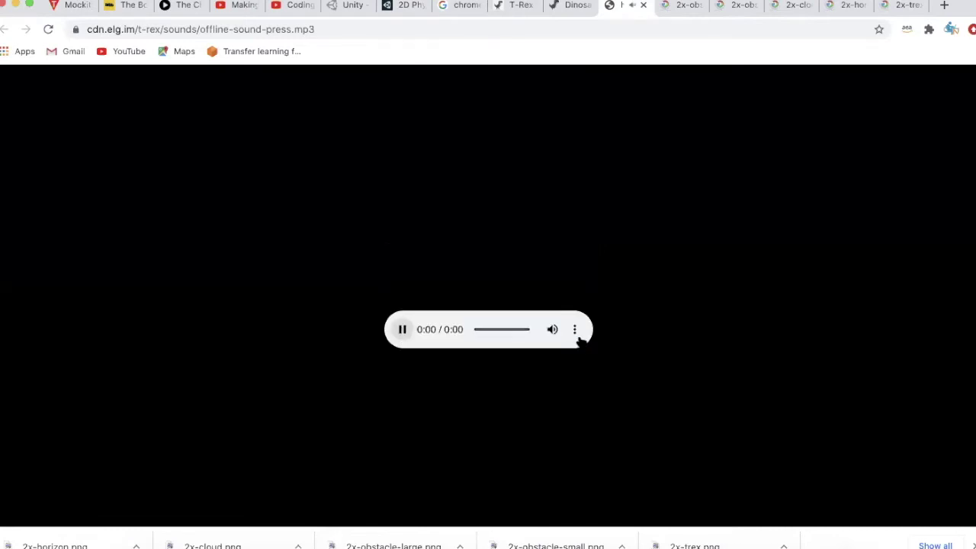
left_click(573, 329)
left_click(503, 327)
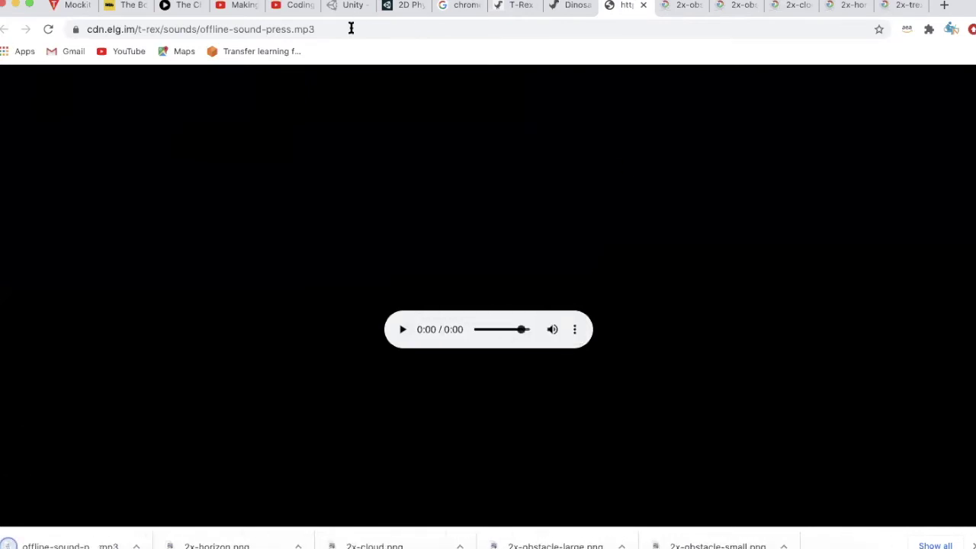
key("super+l")
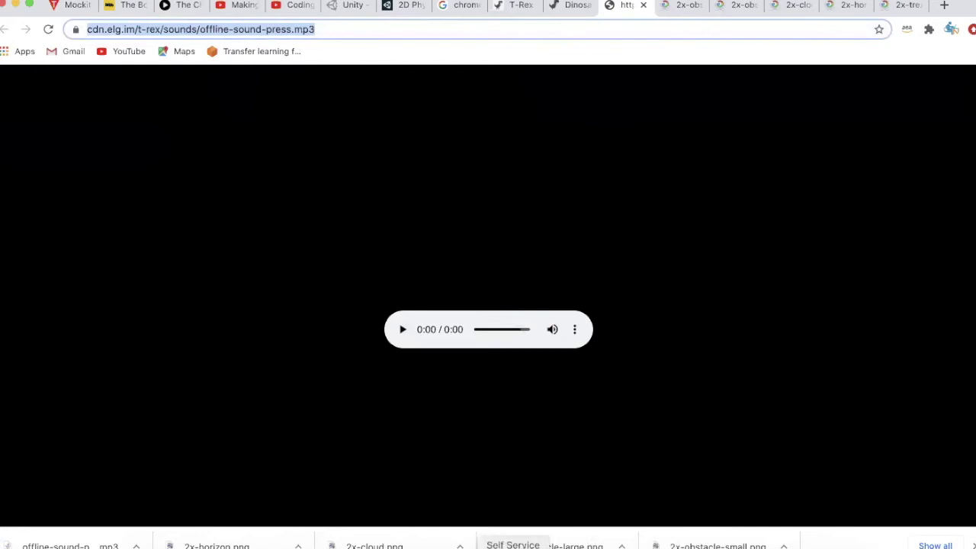
Open the offline-sound-hit and offline-sound-reached requests in new tabs from the Dinosaur game page.
key("ctrl+shift+Tab")
right_click(46, 405)
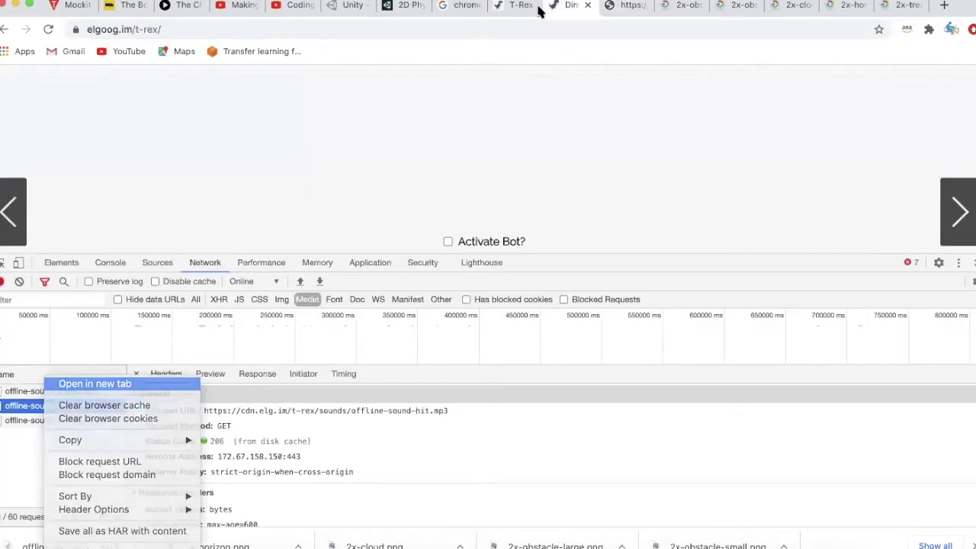
left_click(94, 384)
key("ctrl+shift+Tab")
right_click(50, 405)
left_click(92, 381)
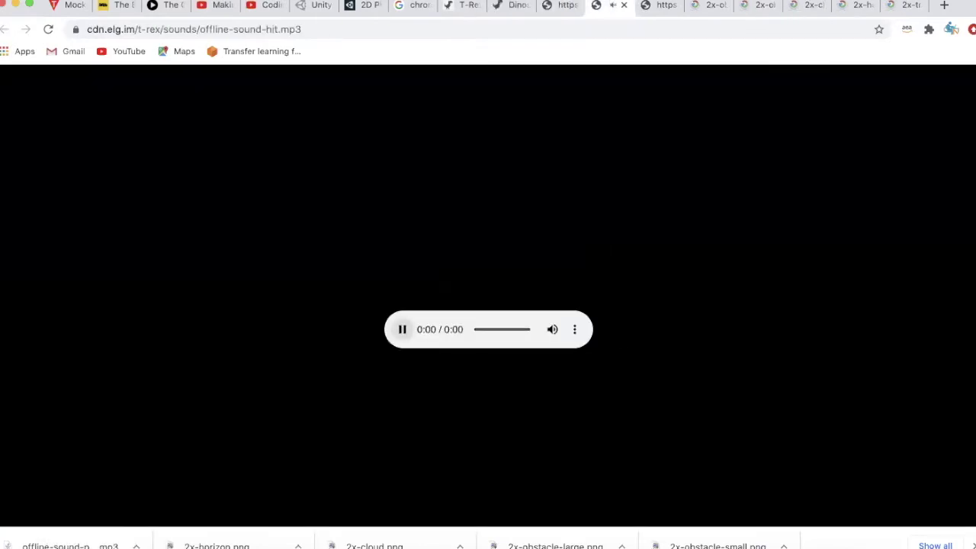
Preview and download offline-sound-hit.mp3 and offline-sound-reached.mp3.
left_click(401, 328)
left_click(574, 329)
left_click(501, 340)
key("ctrl+shift+Tab")
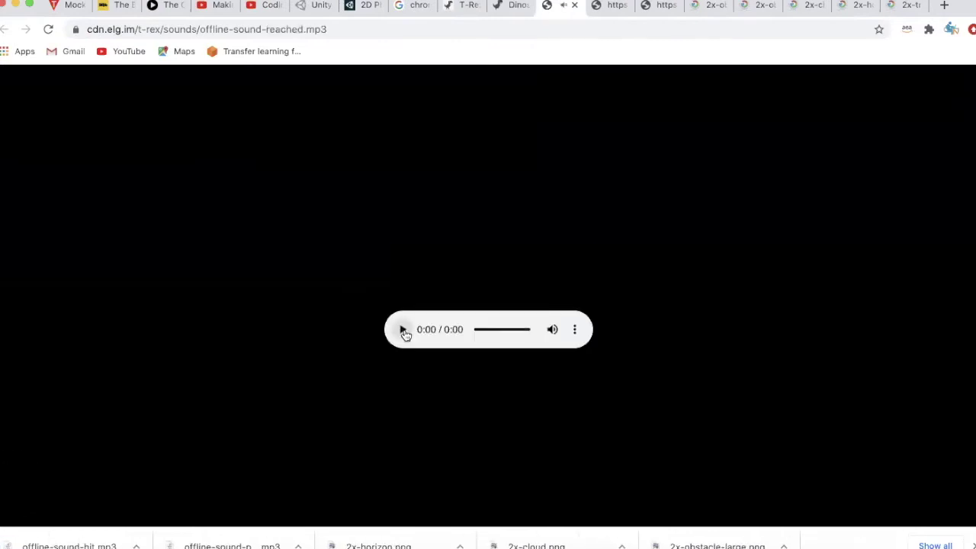
left_click(573, 329)
left_click(495, 331)
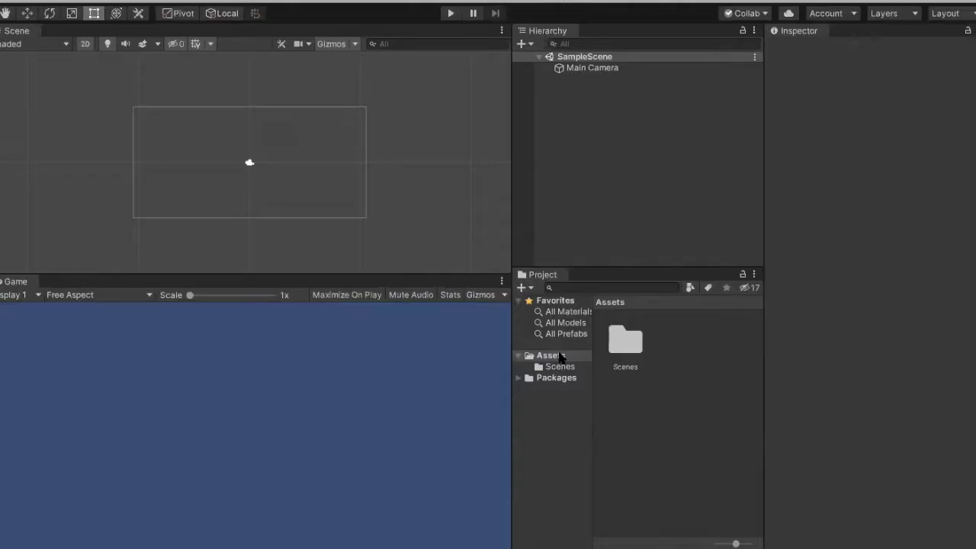
left_click(558, 356)
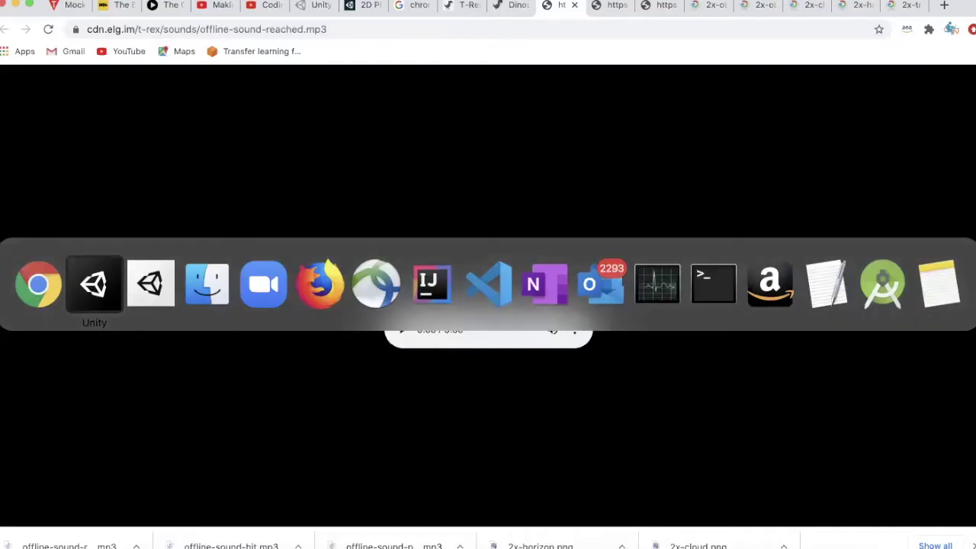
Create a 'Sprite' folder under Assets in Unity's Project panel, then return to Chrome.
key("super+Tab")
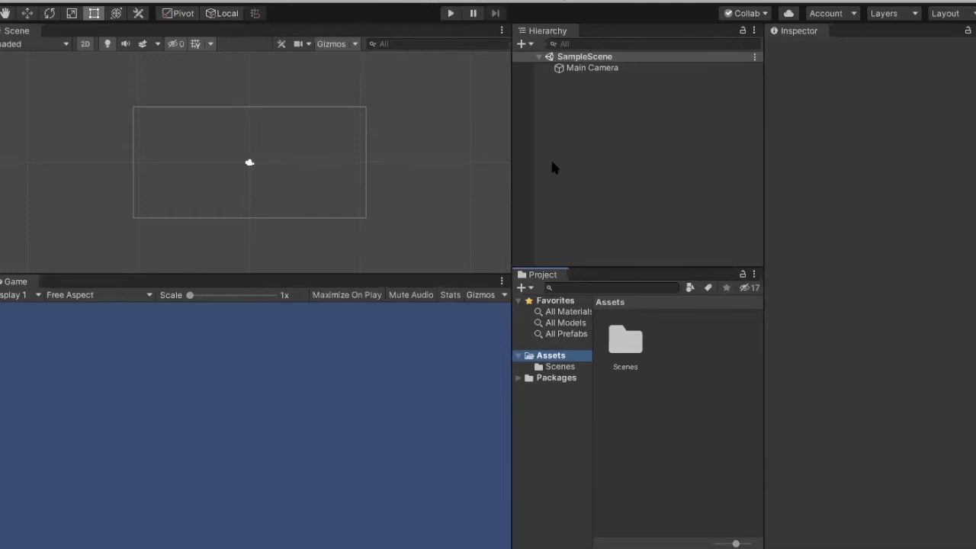
right_click(782, 223)
mouse_move(745, 227)
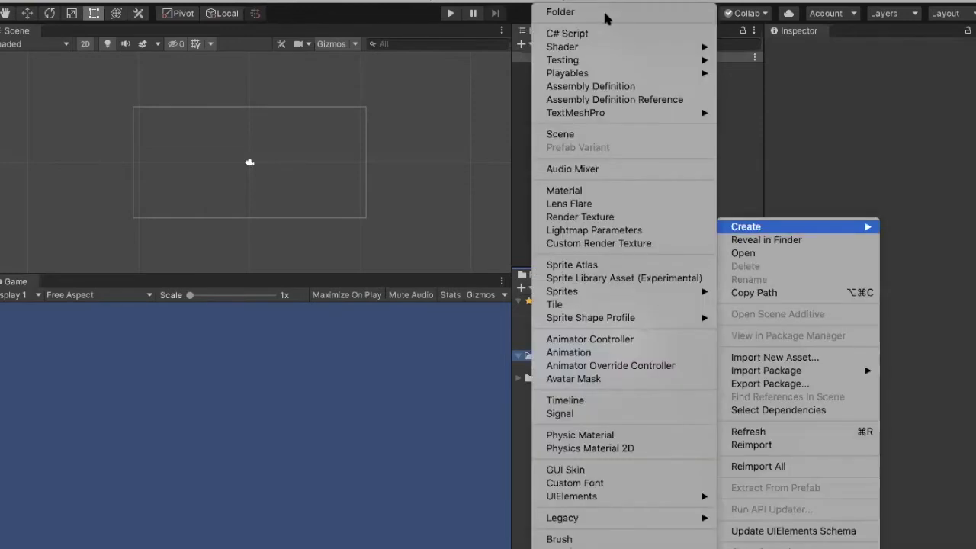
left_click(605, 13)
type("S")
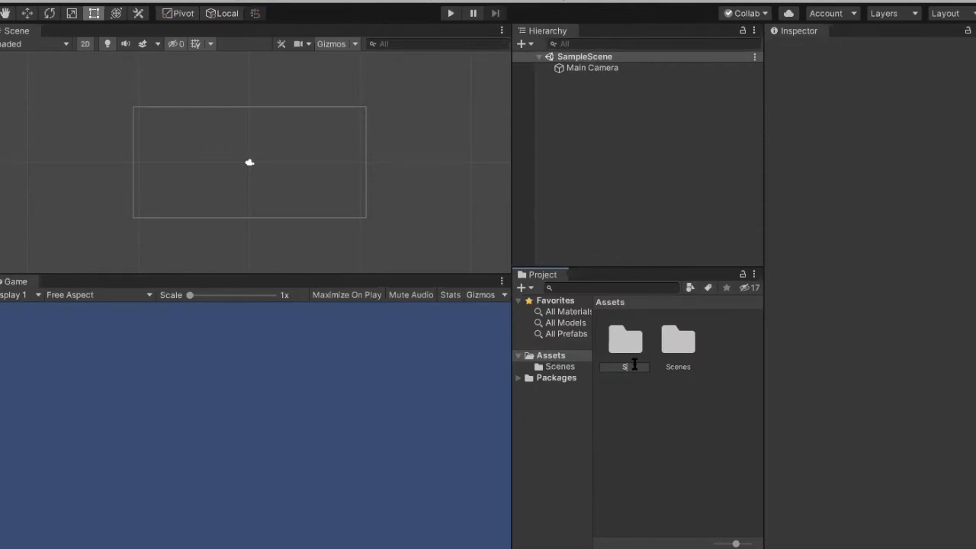
type("prite")
key("Return")
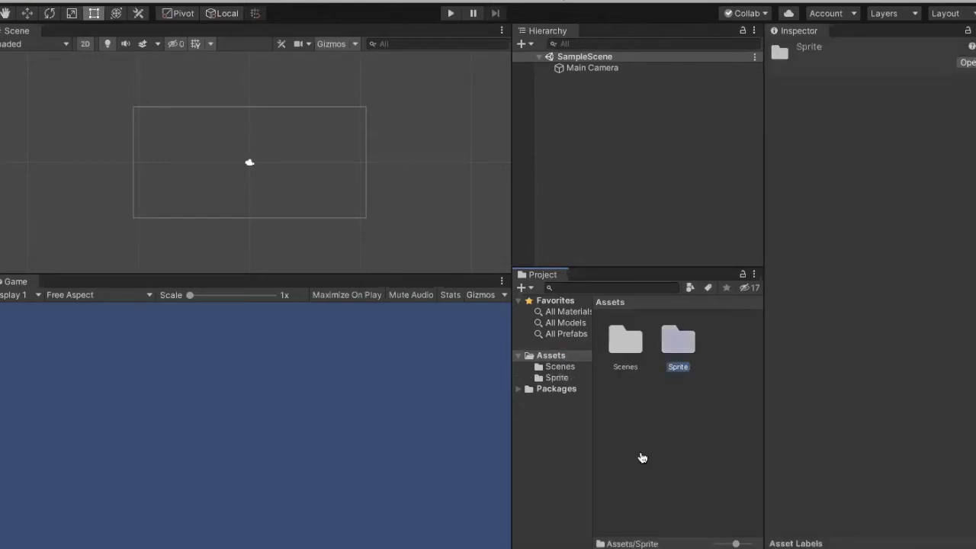
key("super+Tab")
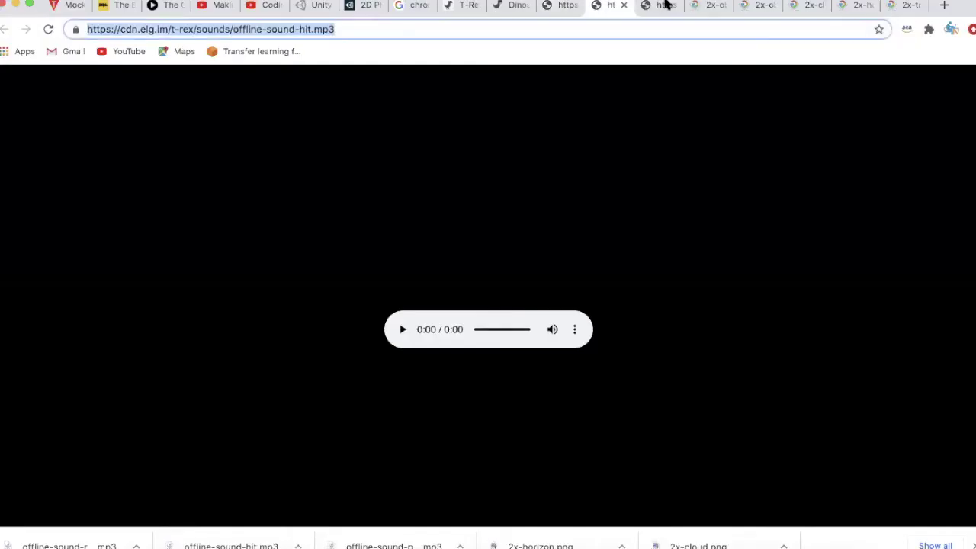
Browse the 2x-obstacle-large, 2x-obstacle-small, 2x-cloud, 2x-horizon and 2x-trex image tabs, then return to Unity.
left_click(665, 5)
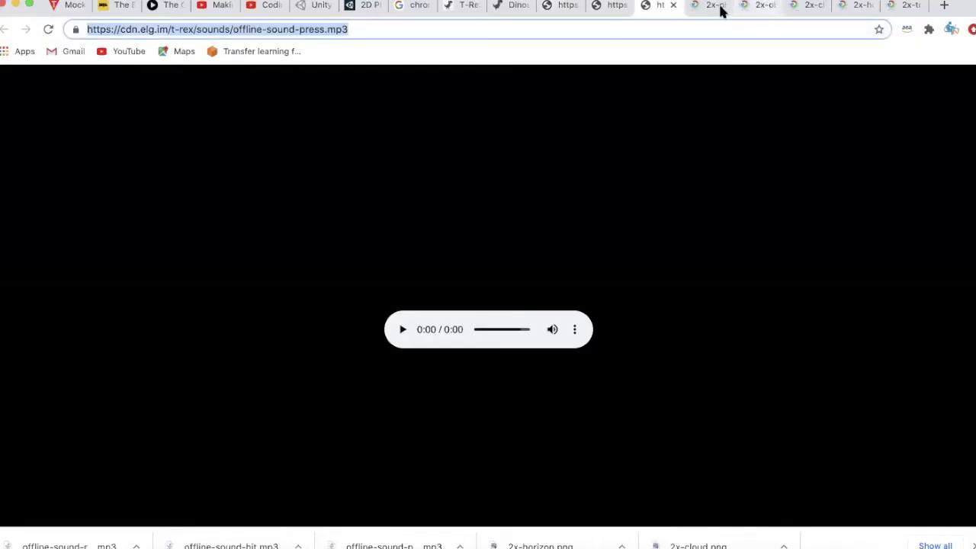
left_click(746, 6)
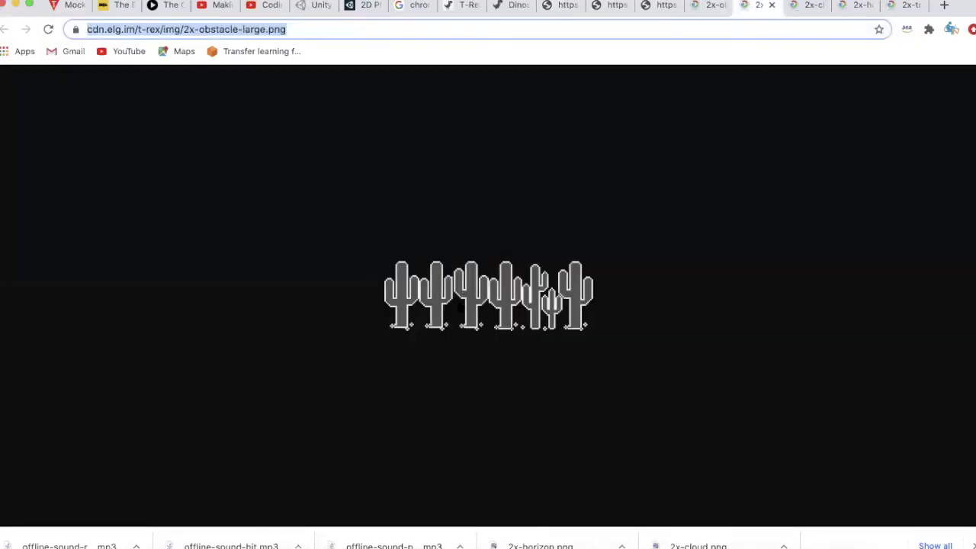
left_click(711, 6)
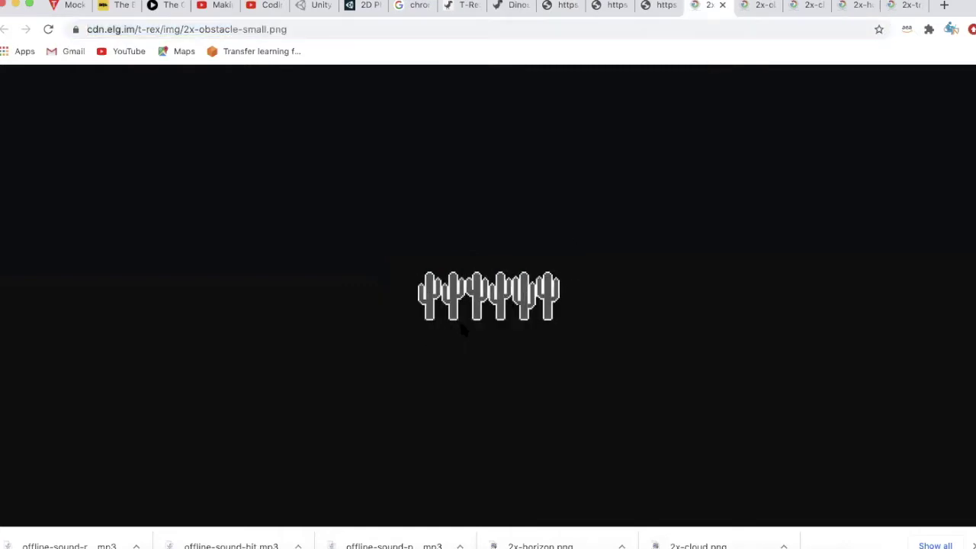
left_click(806, 5)
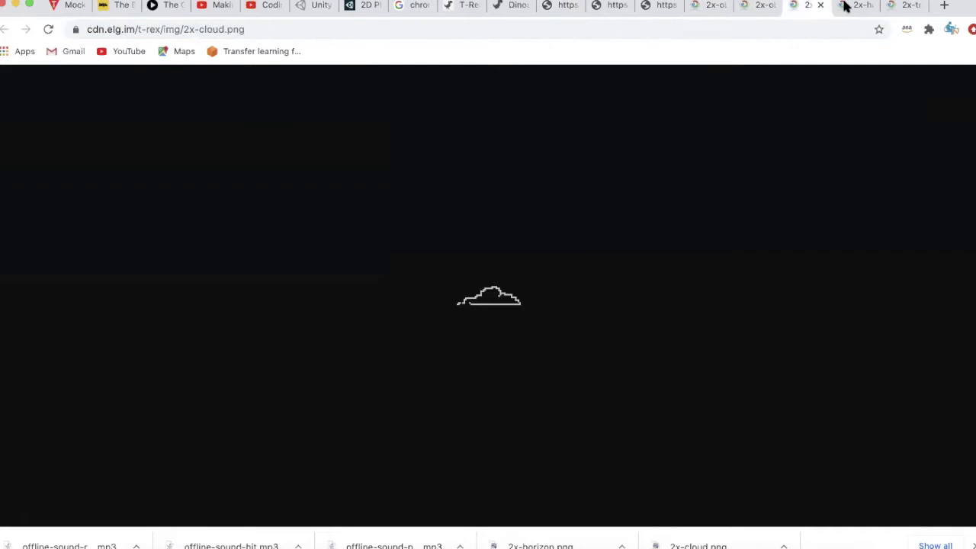
left_click(843, 6)
left_click(905, 5)
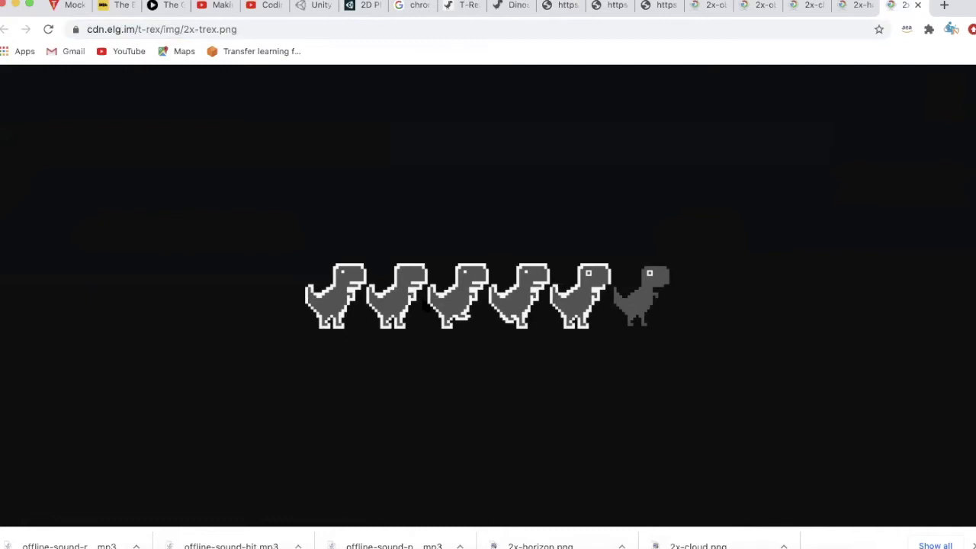
key("super+Tab")
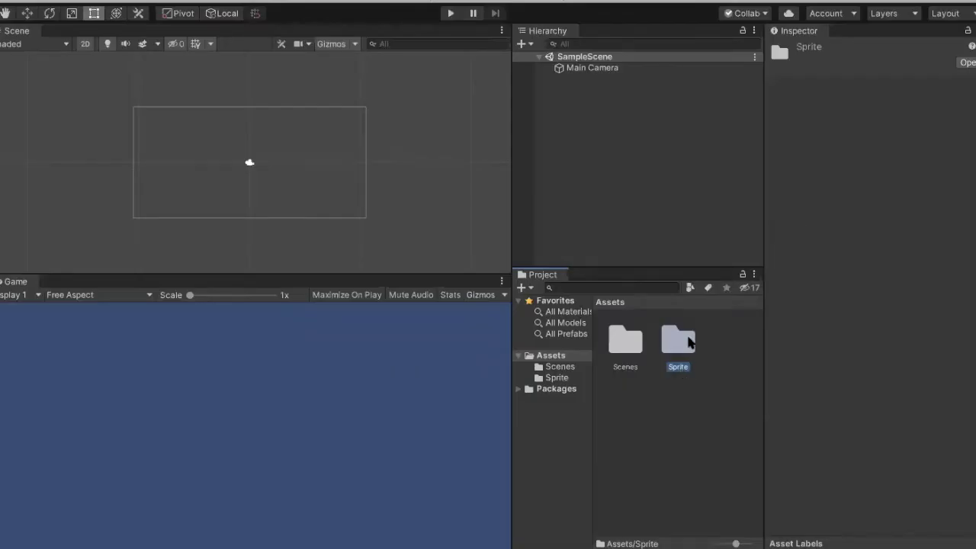
Rename the Sprite folder to 'Sprites', open it, and switch to Finder.
right_click(681, 366)
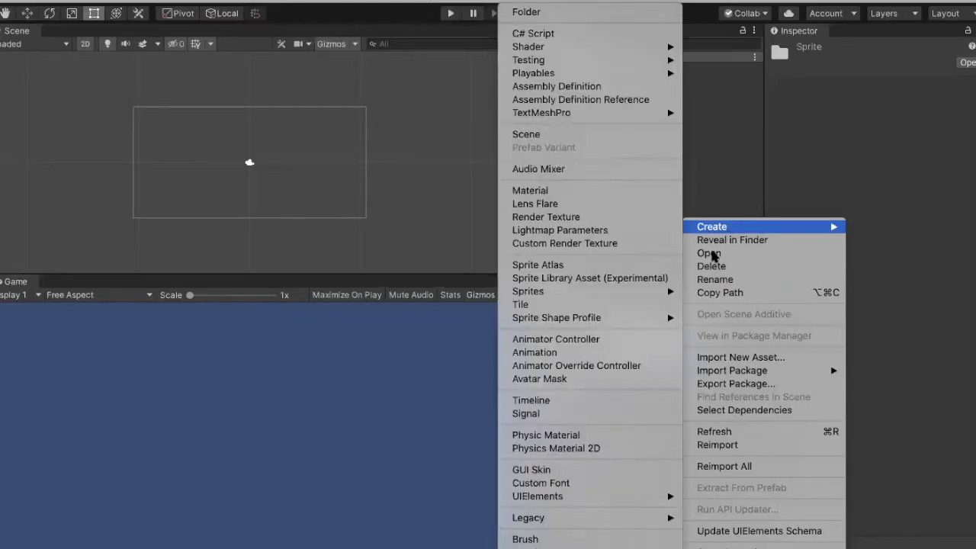
left_click(714, 279)
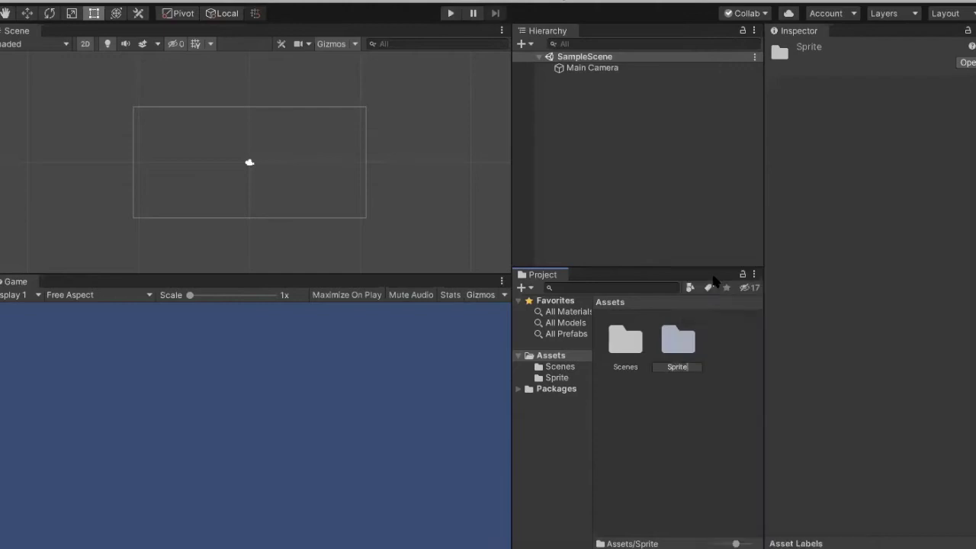
type("s")
key("Return")
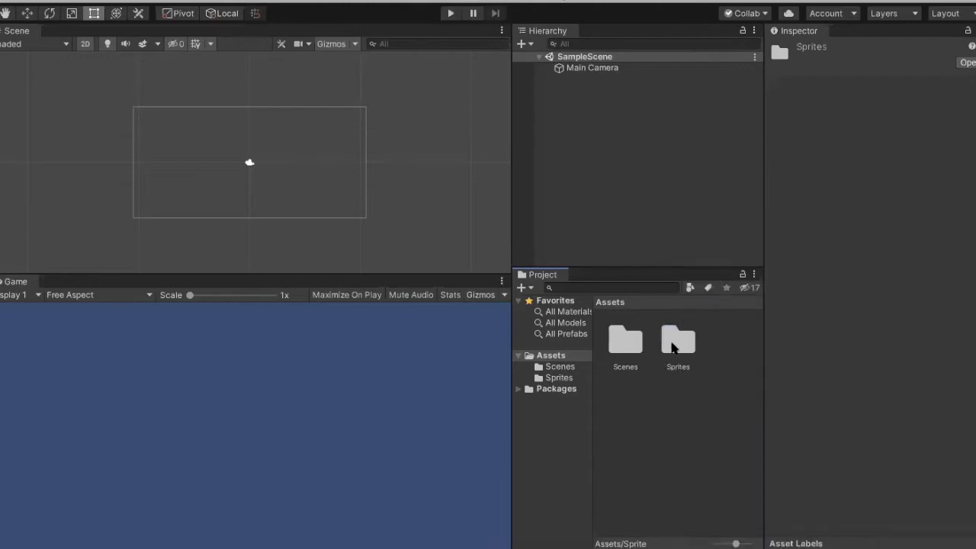
double_click(673, 343)
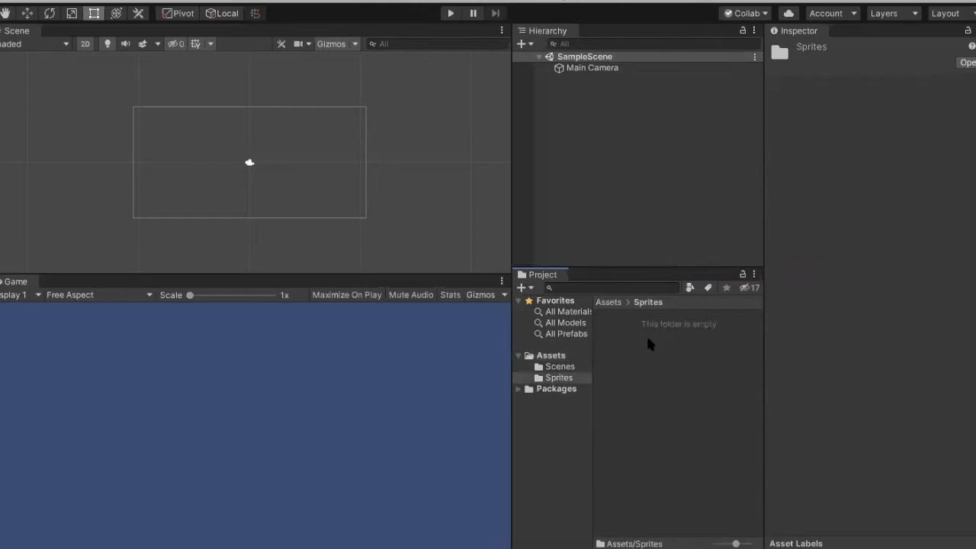
key("super+Tab")
key("super+Tab")
key("super+Tab")
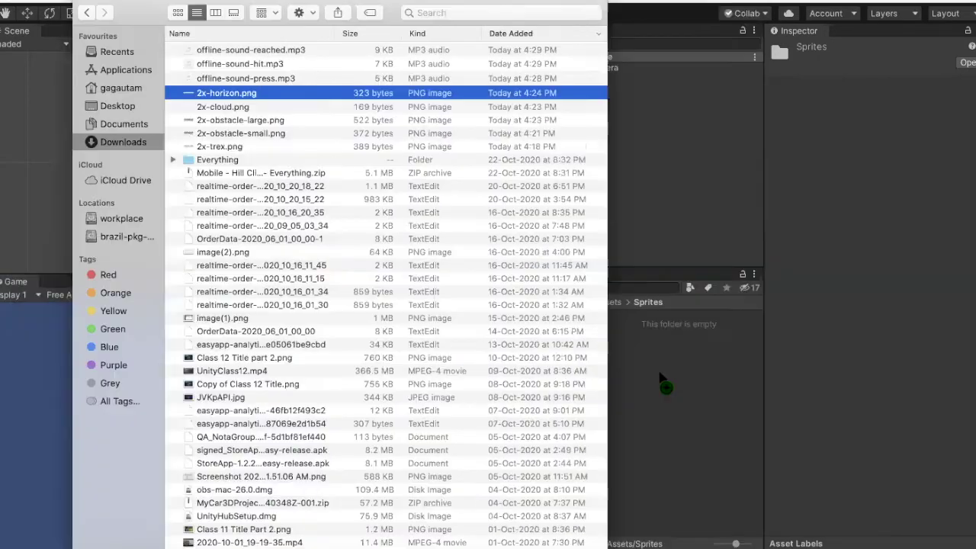
Drag the five 2x-*.png sprites from Downloads into Unity's Sprites folder.
mouse_move(660, 386)
left_mouse_down()
mouse_move(673, 383)
mouse_move(658, 369)
left_mouse_up()
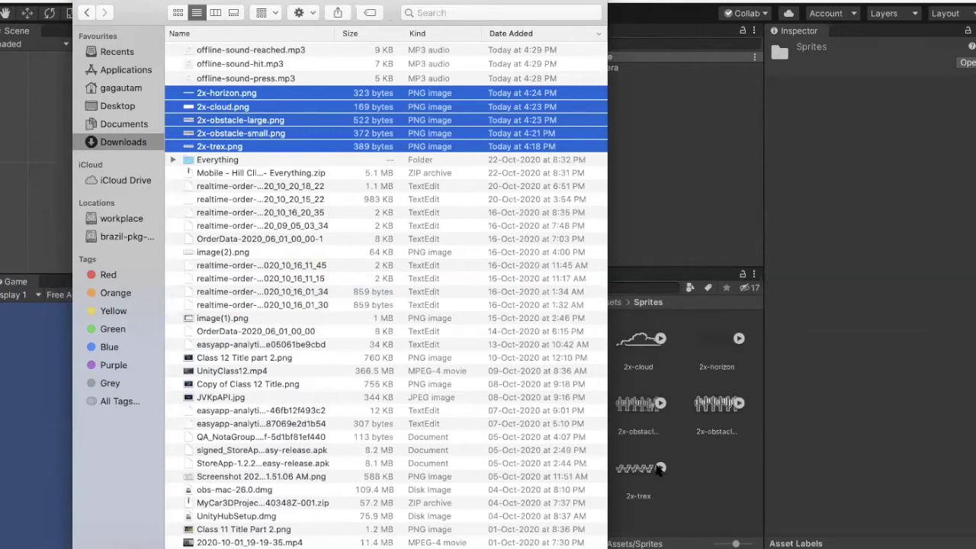
left_click(696, 474)
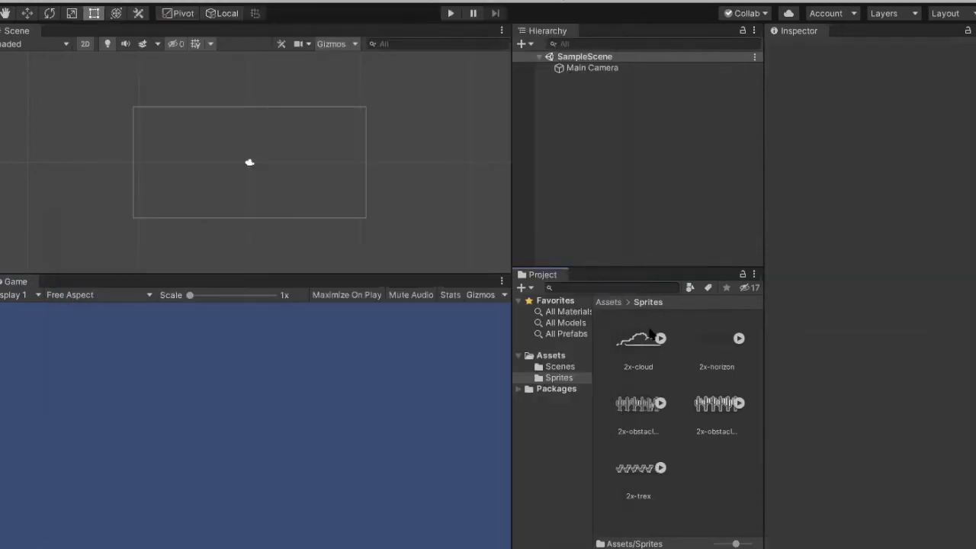
Inspect the import settings of the 2x-horizon, 2x-obstacle-small and 2x-obstacle-large sprites.
left_click(712, 336)
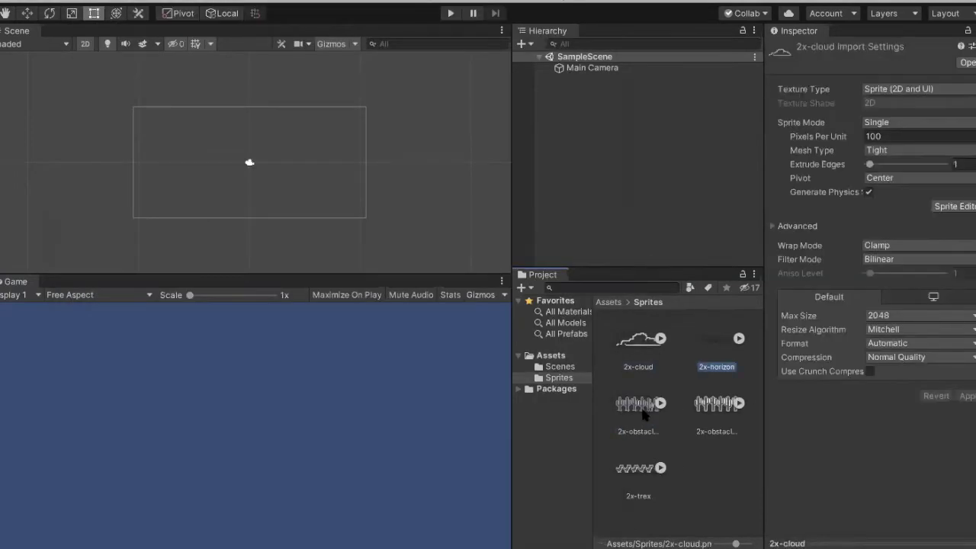
left_click(738, 404)
key("Left")
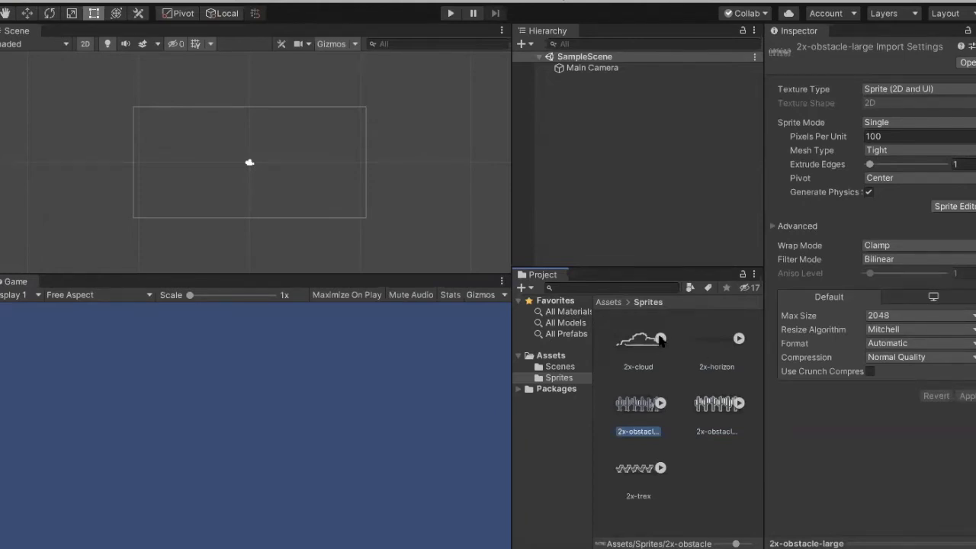
Create an 'Audios' folder in Assets and open it.
left_click(550, 356)
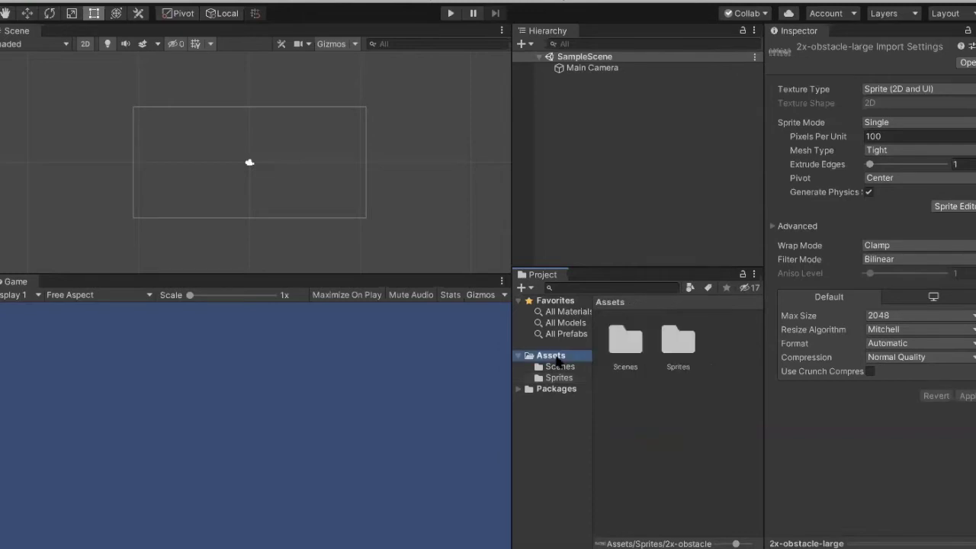
right_click(625, 223)
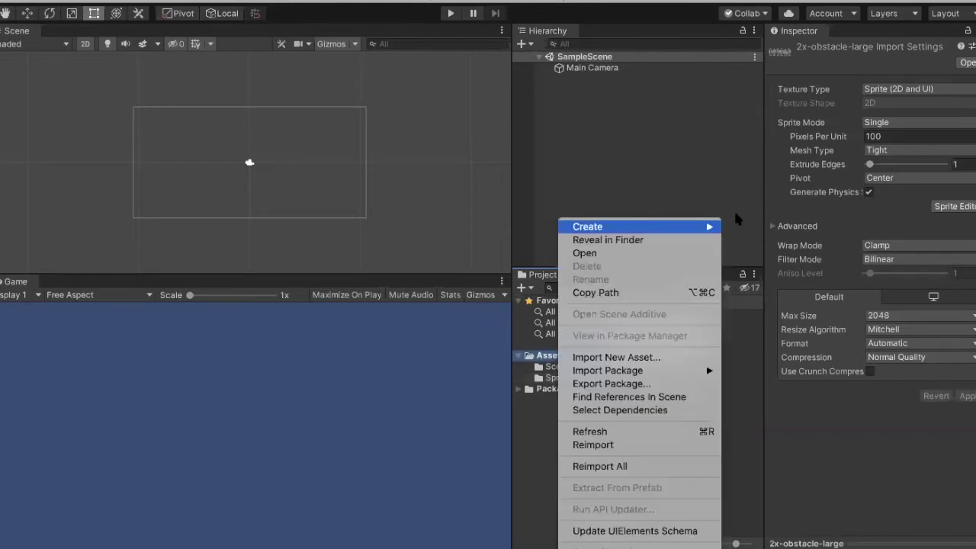
mouse_move(701, 226)
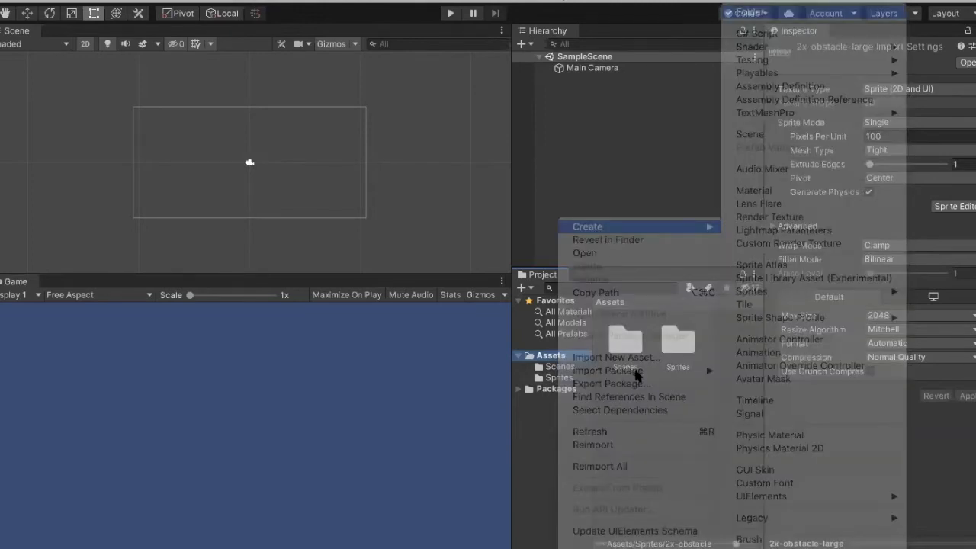
type("u")
type("dio")
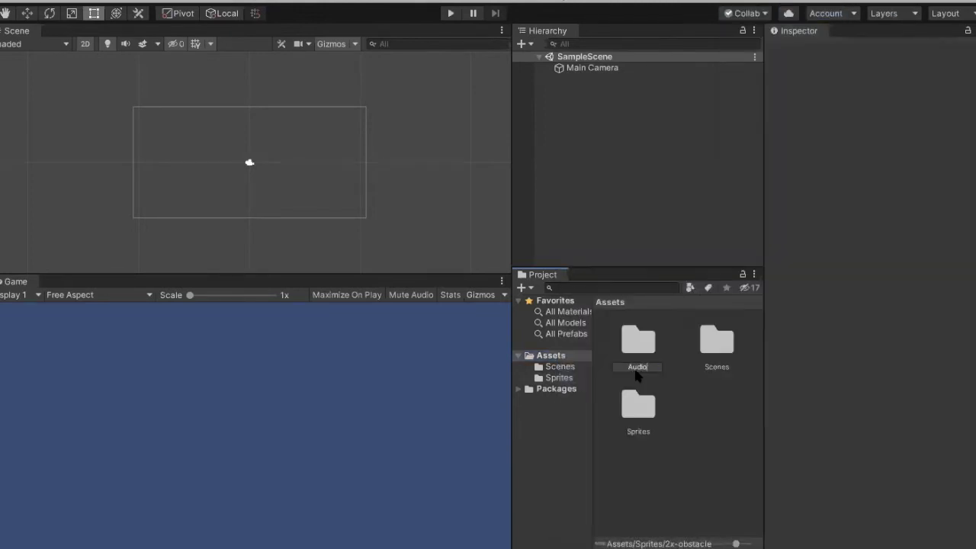
type("s")
left_click(638, 345)
double_click(639, 344)
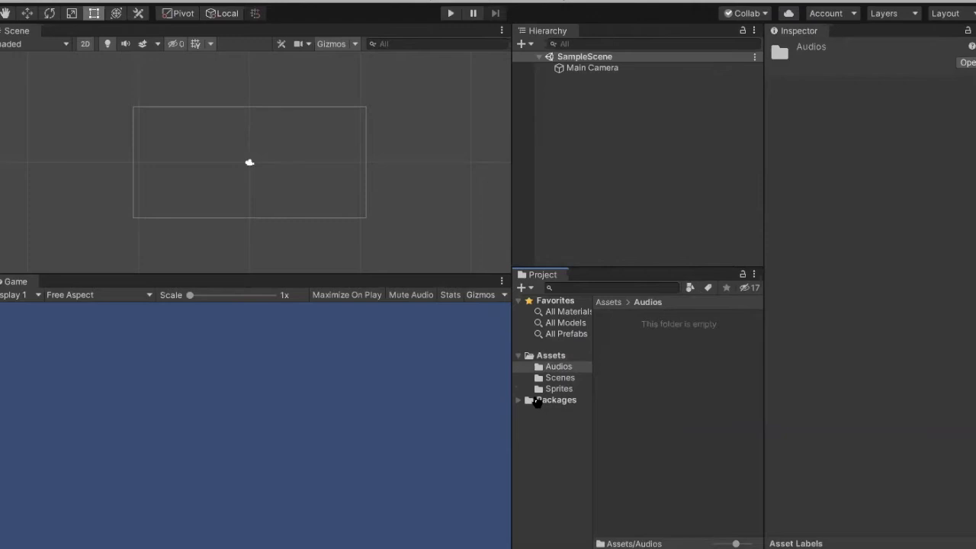
Drag the three offline-sound MP3s from Finder's Downloads into the Audios folder.
key("super+Tab")
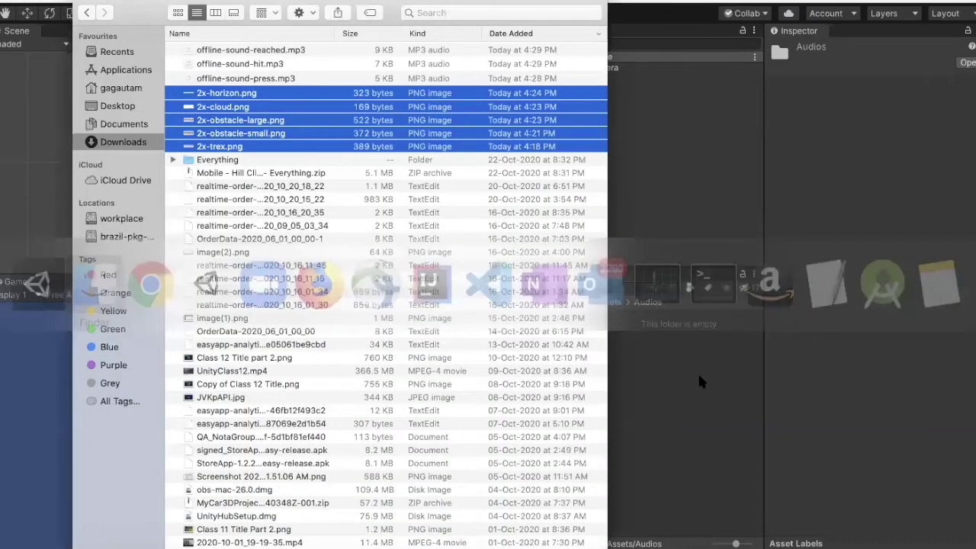
left_click_drag(697, 371, 676, 436)
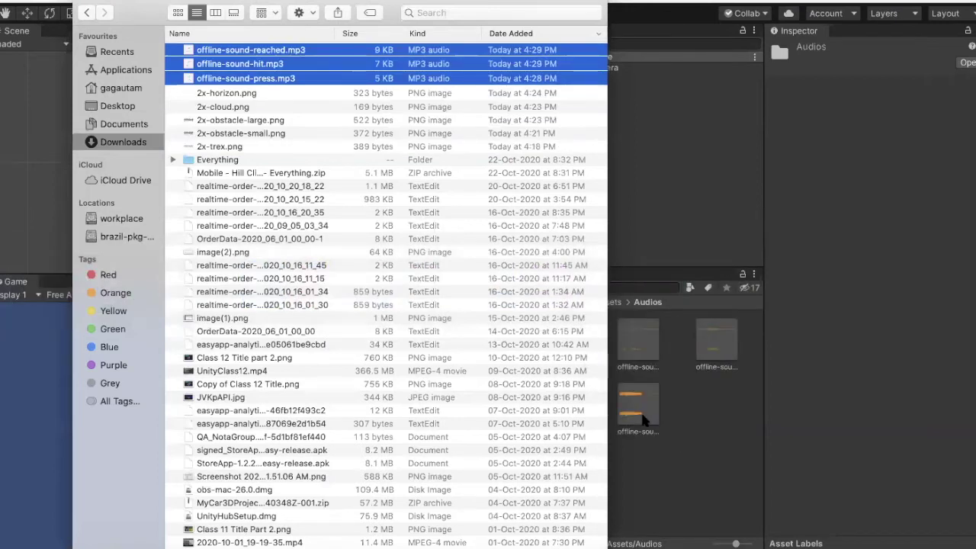
left_click(638, 339)
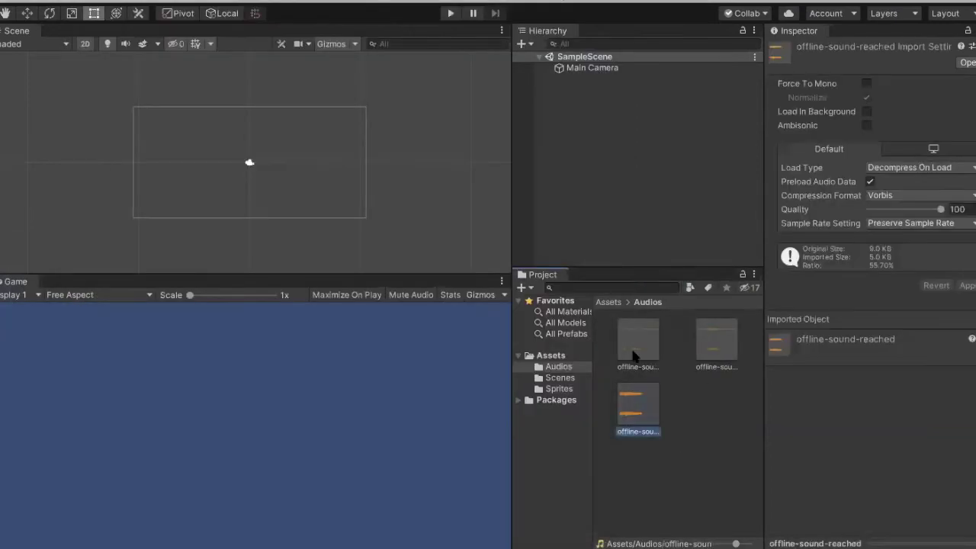
Play the offline-sound-press, offline-sound-reached and offline-sound-hit clips in the Inspector preview.
key("Right")
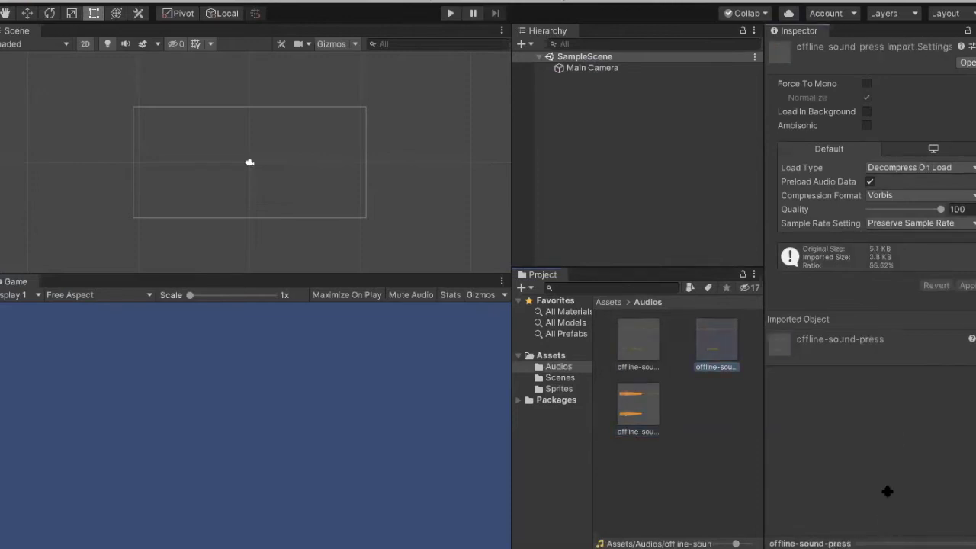
left_click_drag(883, 466, 880, 461)
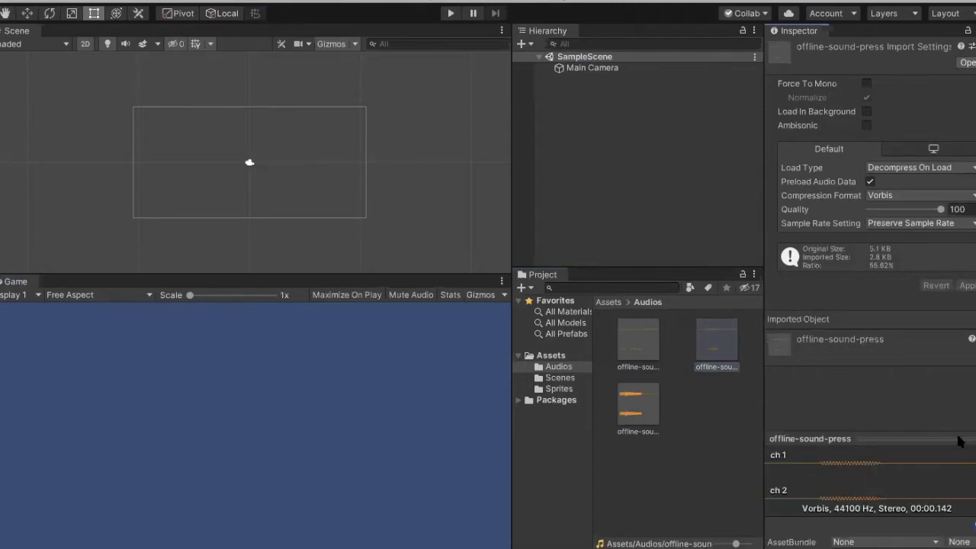
left_click(930, 439)
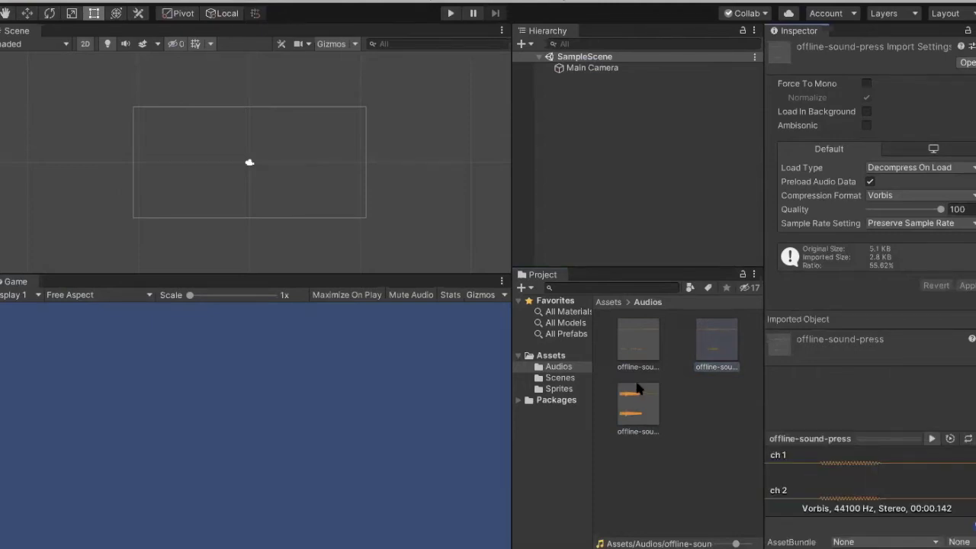
key("Right")
left_click(931, 439)
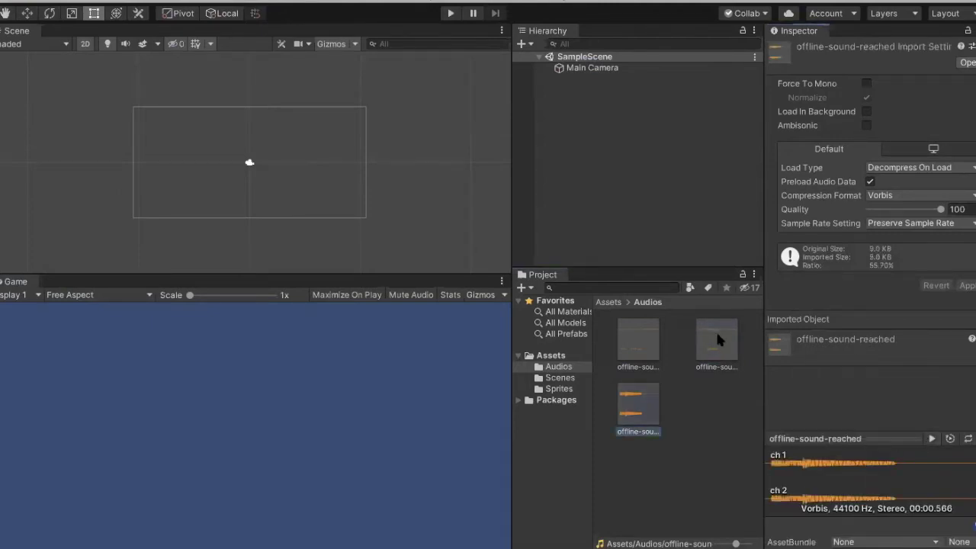
key("Left")
left_click(930, 439)
key("Left")
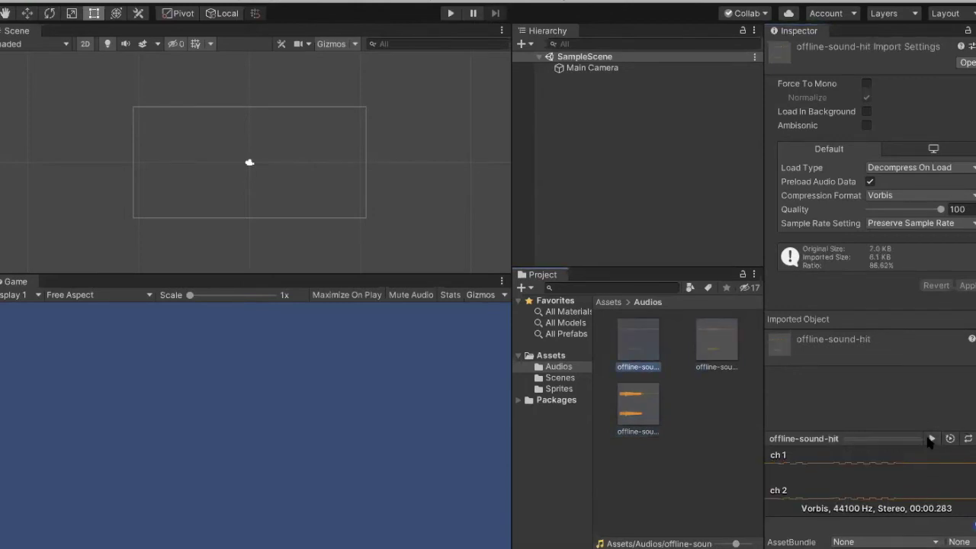
left_click(931, 439)
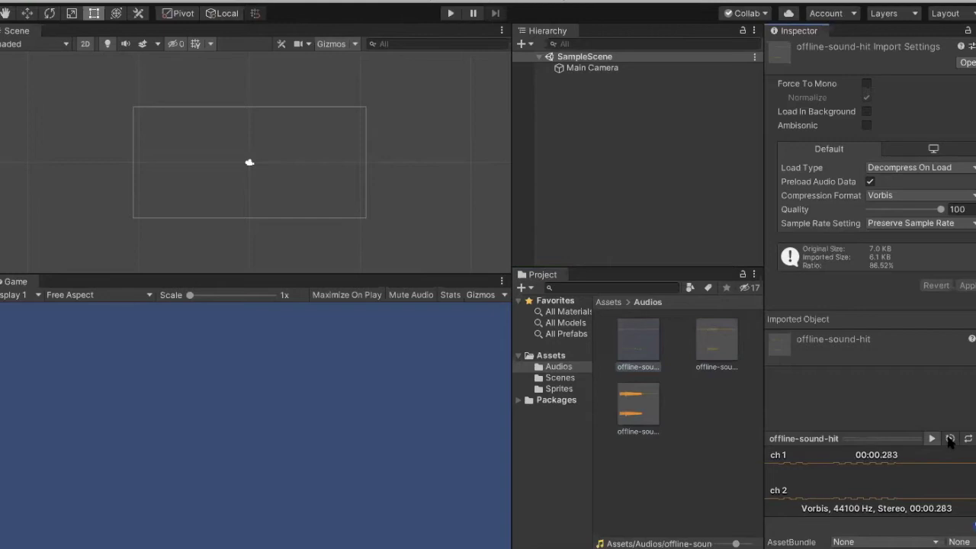
Open the Sprites folder and select 2x-trex to show its import settings.
left_click(550, 355)
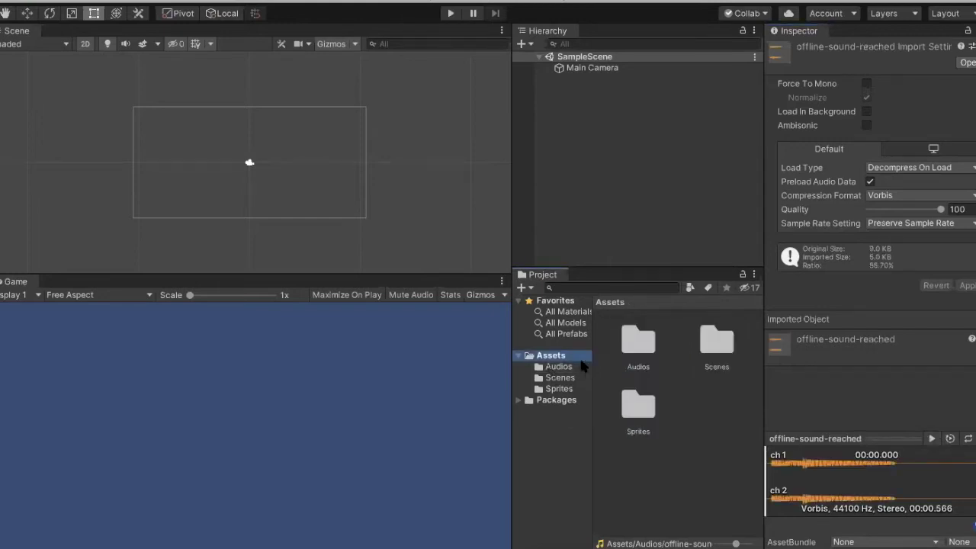
double_click(638, 405)
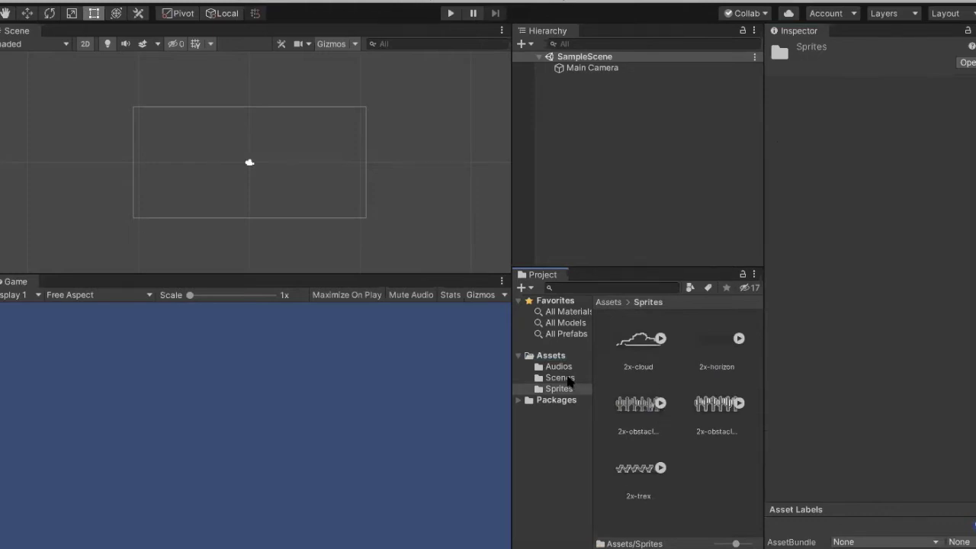
left_click(568, 379)
left_click(559, 367)
left_click(560, 388)
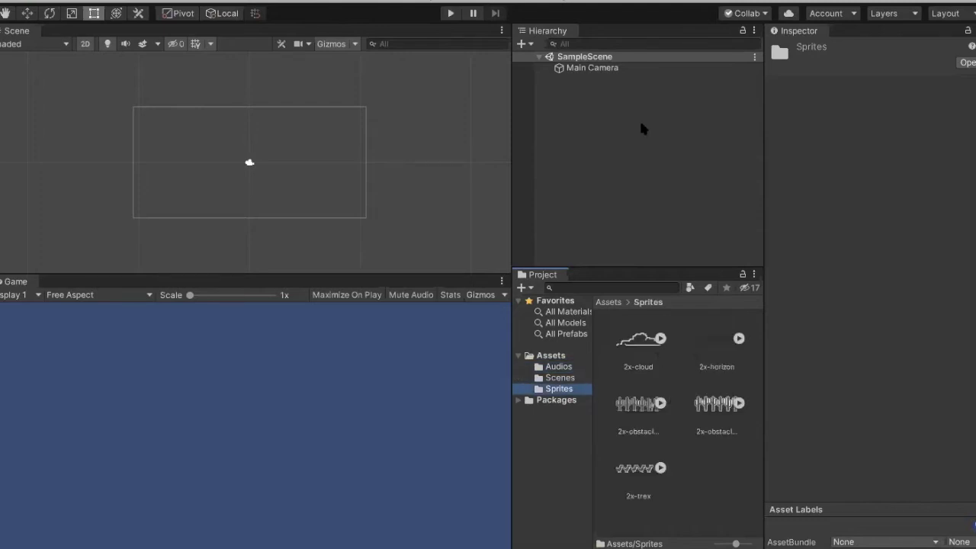
left_click(640, 468)
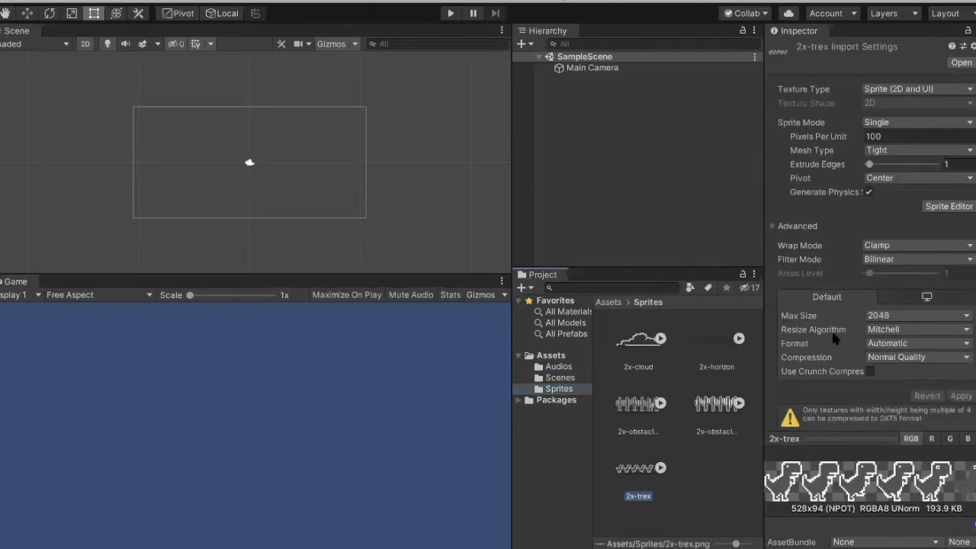
scroll(793, 476, "down", 1)
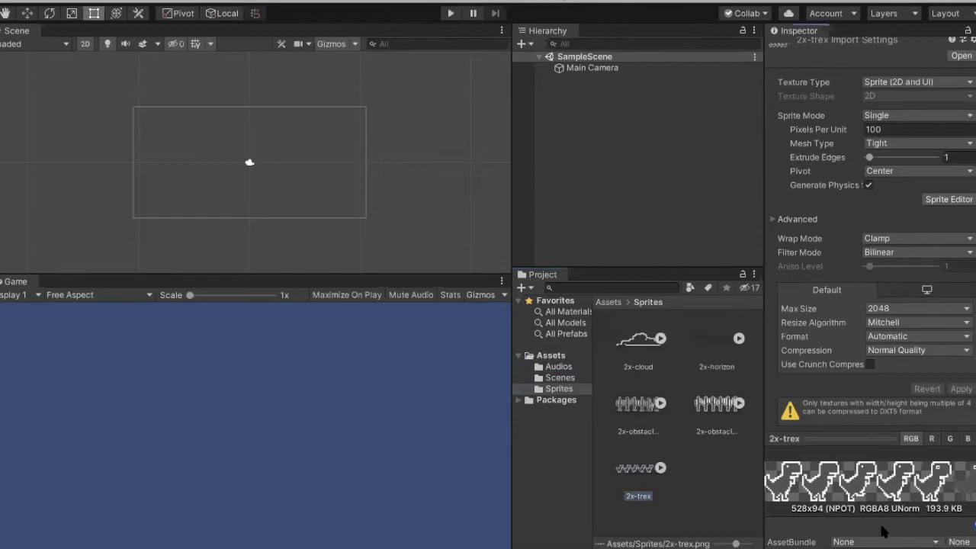
scroll(867, 461, "up", 1)
left_click_drag(846, 439, 842, 483)
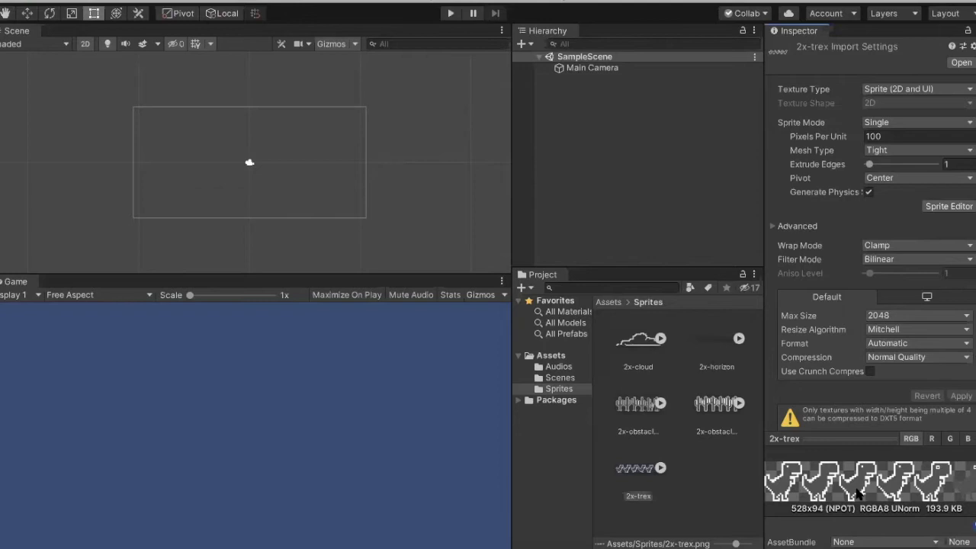
left_click(660, 469)
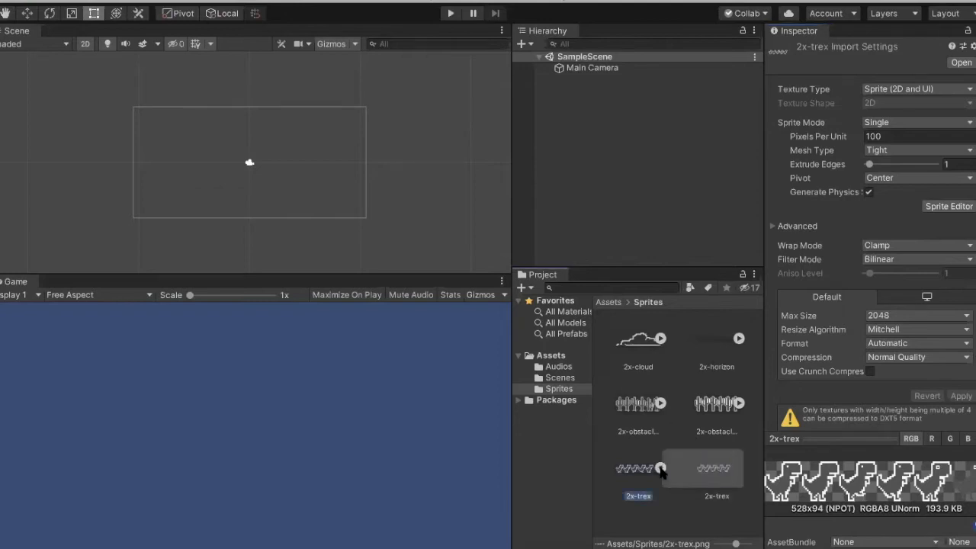
left_click(660, 469)
left_click(660, 468)
left_click(717, 469)
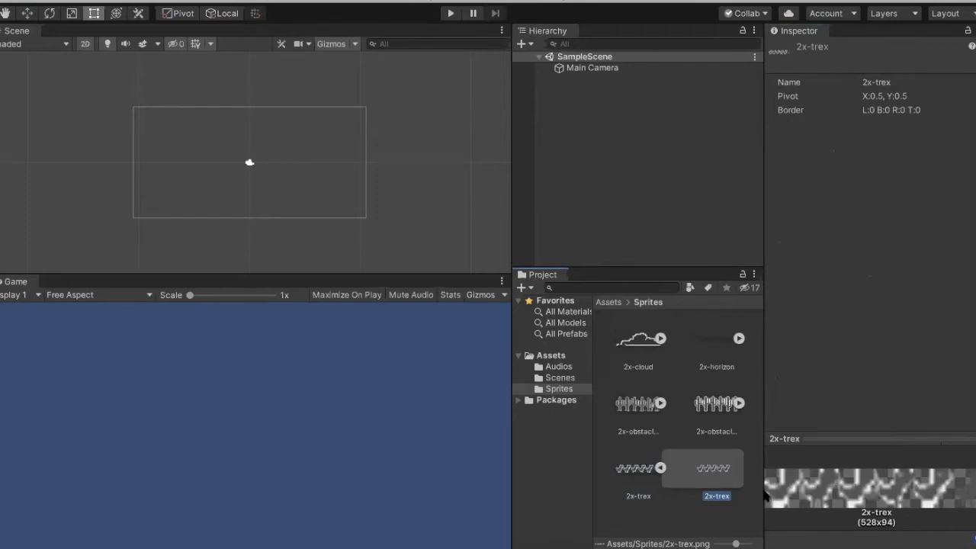
left_click(662, 469)
left_click(660, 468)
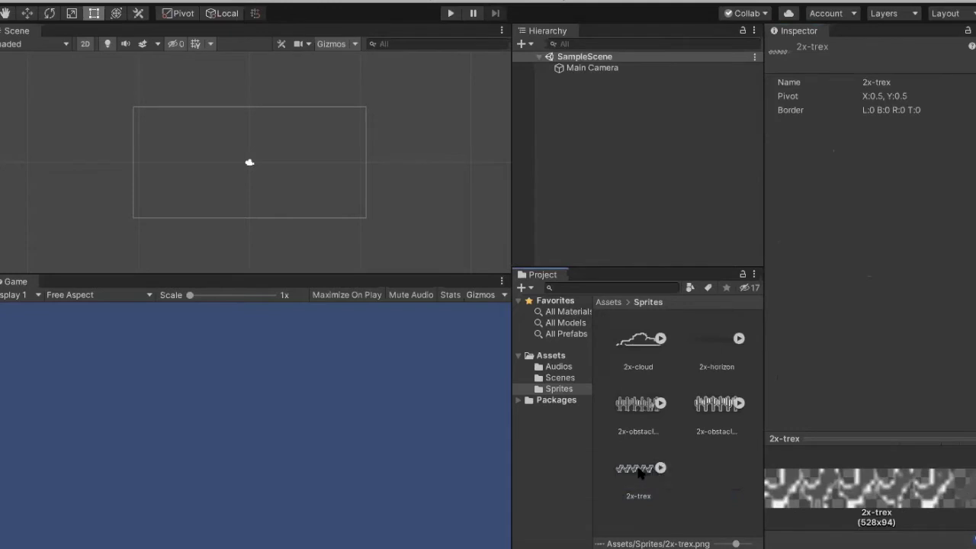
left_click(660, 403)
left_click(660, 403)
left_click(660, 404)
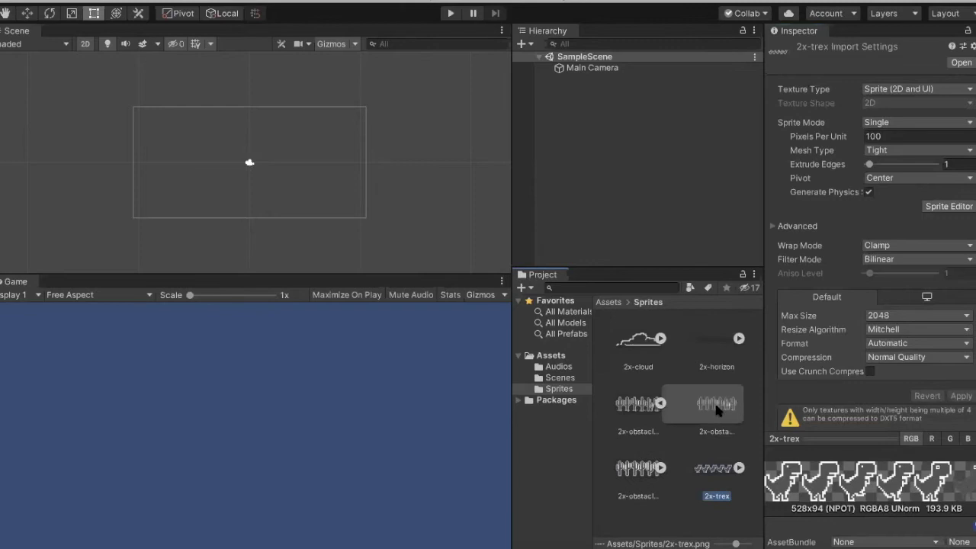
left_click(705, 406)
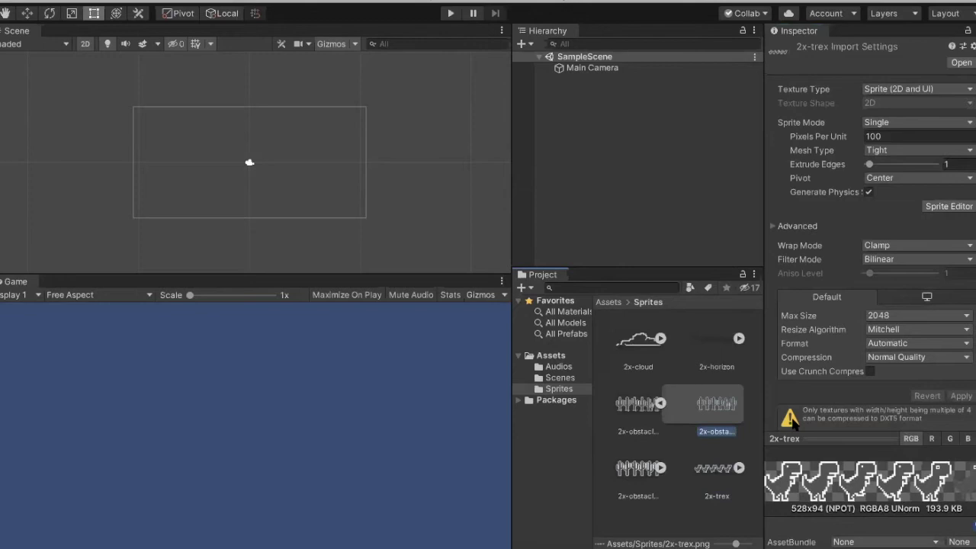
left_click(660, 404)
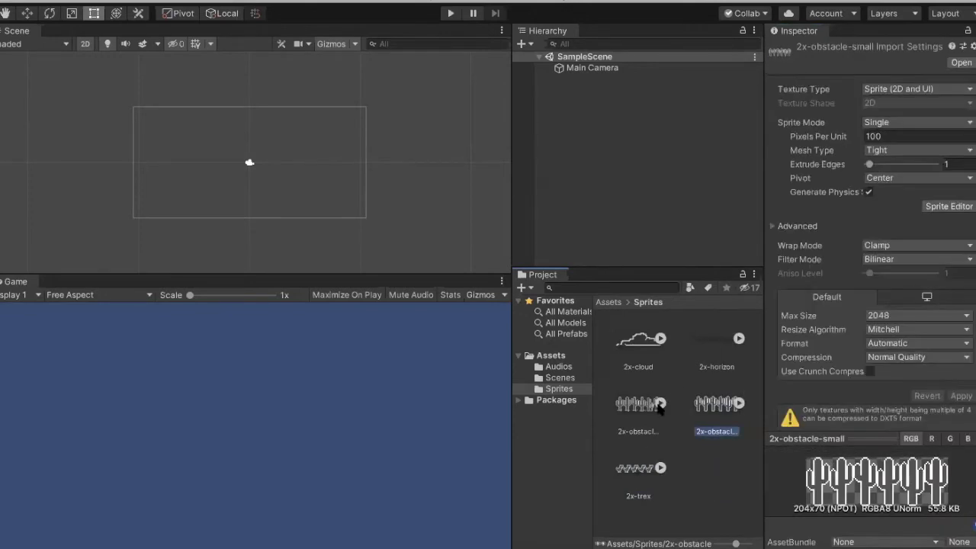
left_click(660, 468)
left_click(660, 468)
left_click(660, 469)
left_click(660, 468)
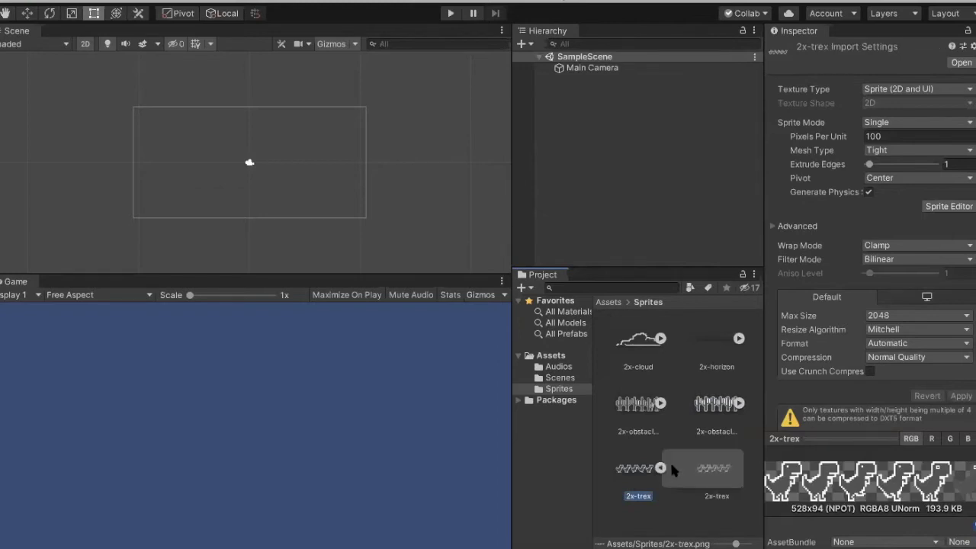
left_click(705, 463)
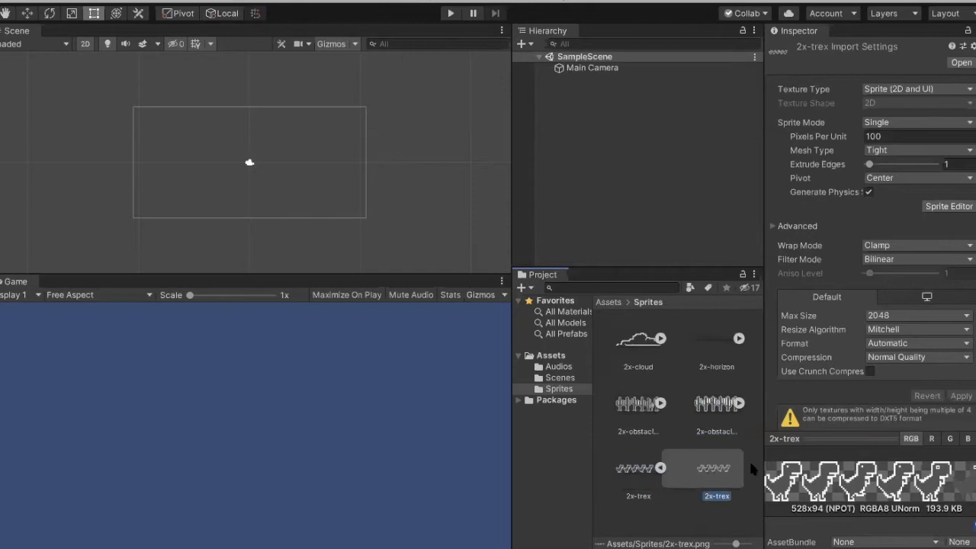
left_click(660, 468)
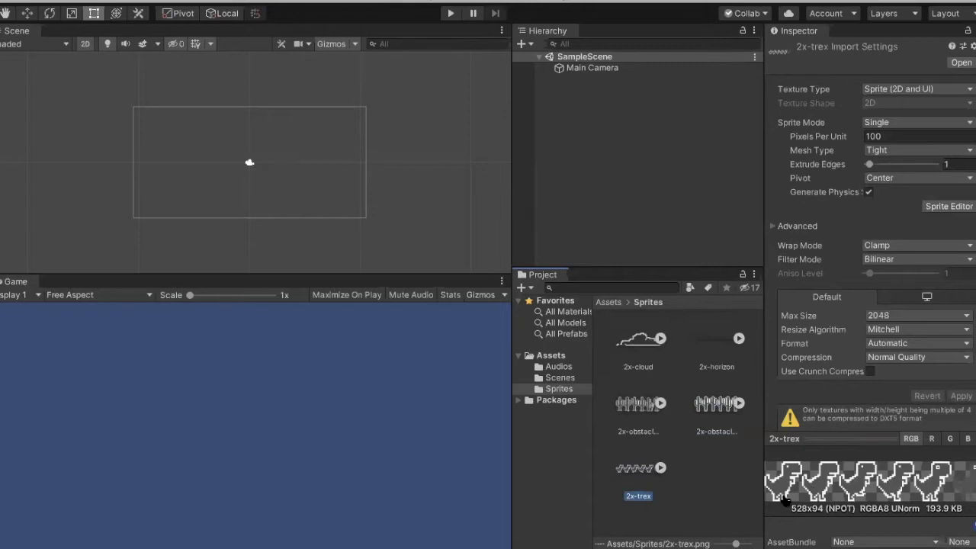
Restart and play the T-Rex Runner reference game in Chrome.
key("super+Tab")
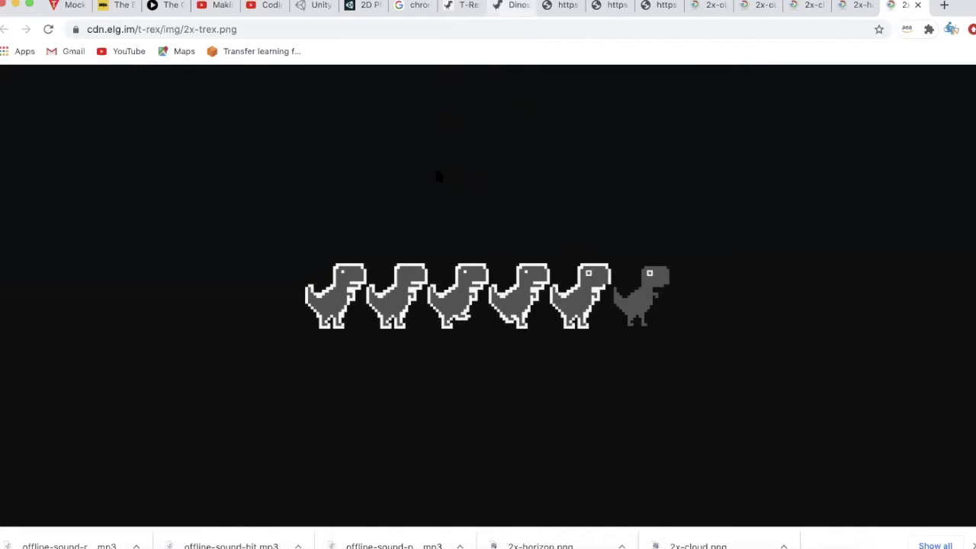
key("ctrl+shift+Tab")
key("ctrl+shift+Tab")
key("ctrl+shift+Tab")
key("ctrl+shift+Tab")
key("ctrl+shift+Tab")
key("ctrl+shift+Tab")
key("ctrl+shift+Tab")
key("ctrl+shift+Tab")
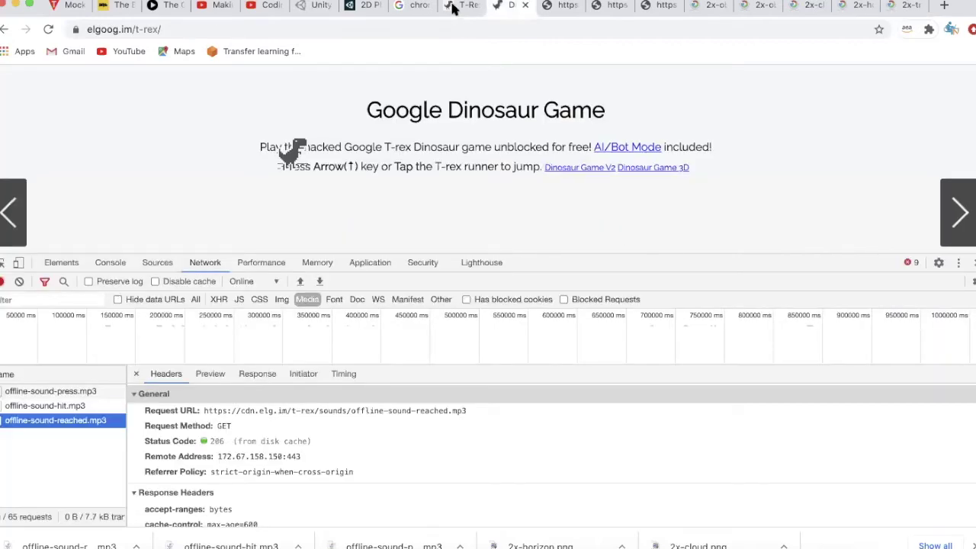
key("ctrl+shift+Tab")
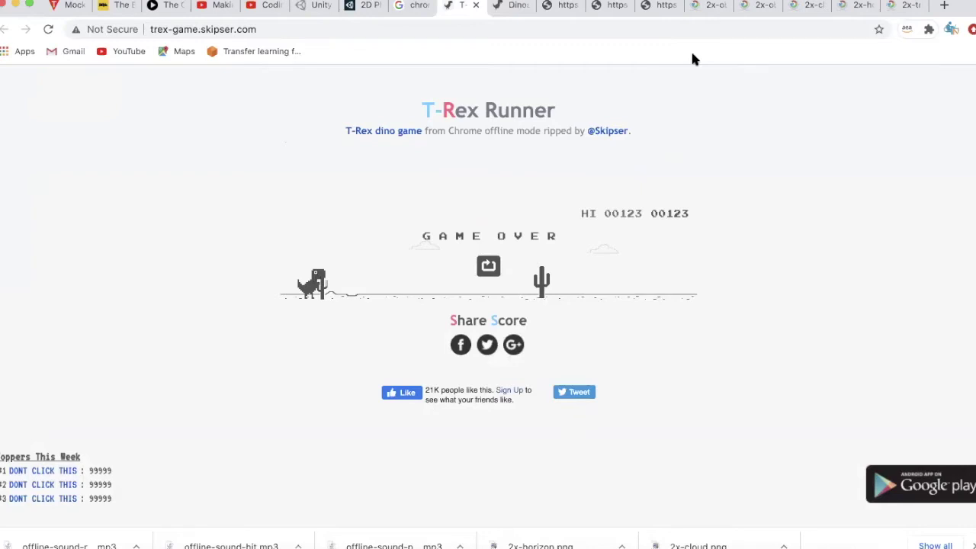
left_click(338, 266)
key("space")
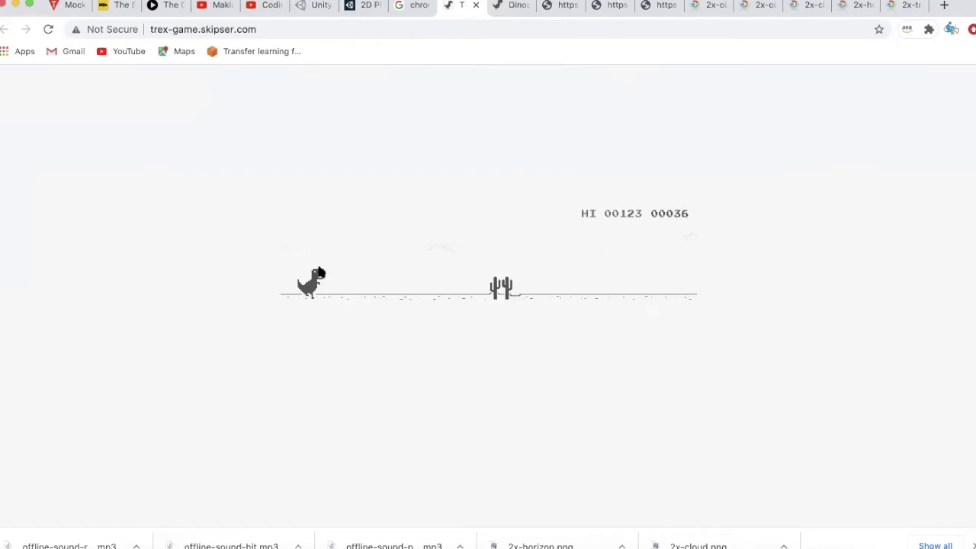
View the 2x-horizon and 2x-trex images, then bring Finder's Downloads window forward.
left_click(856, 6)
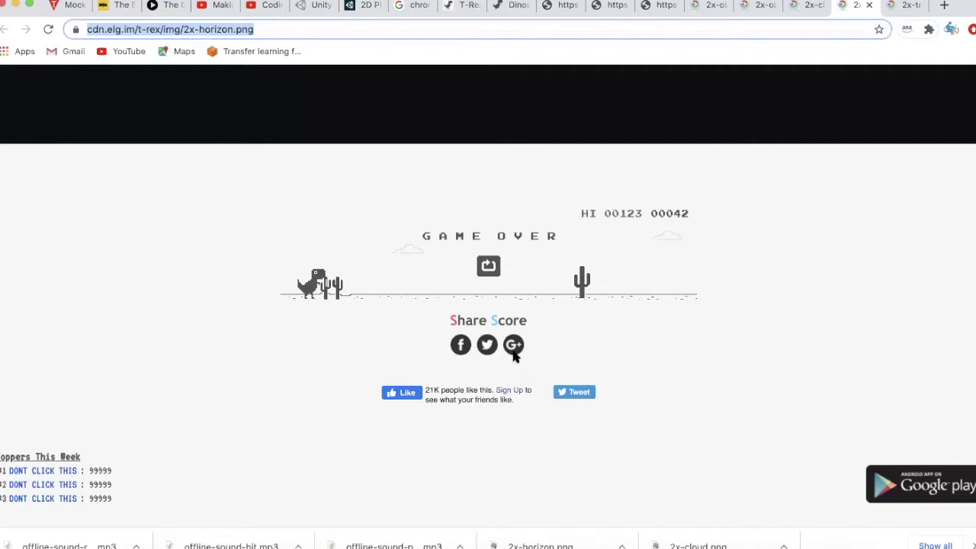
key("ctrl+Tab")
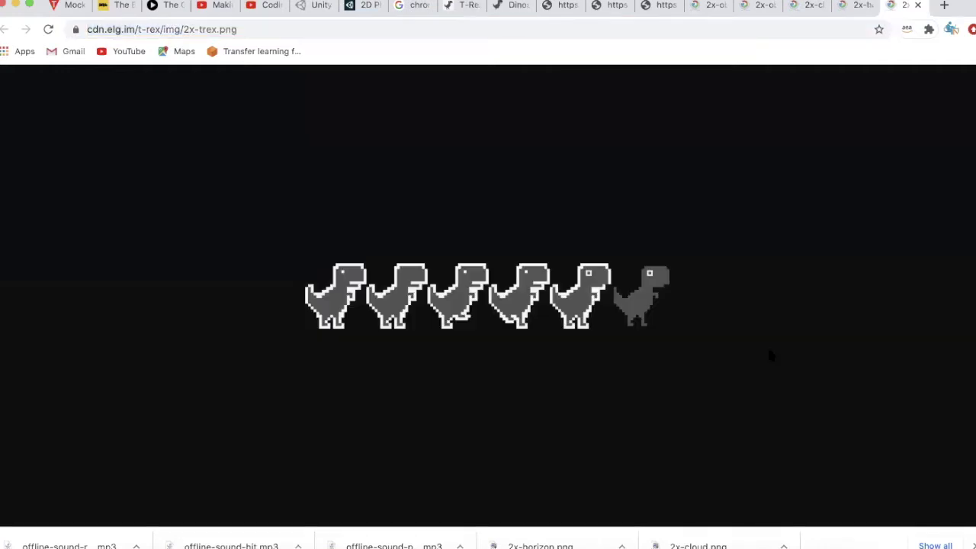
key("super+Tab")
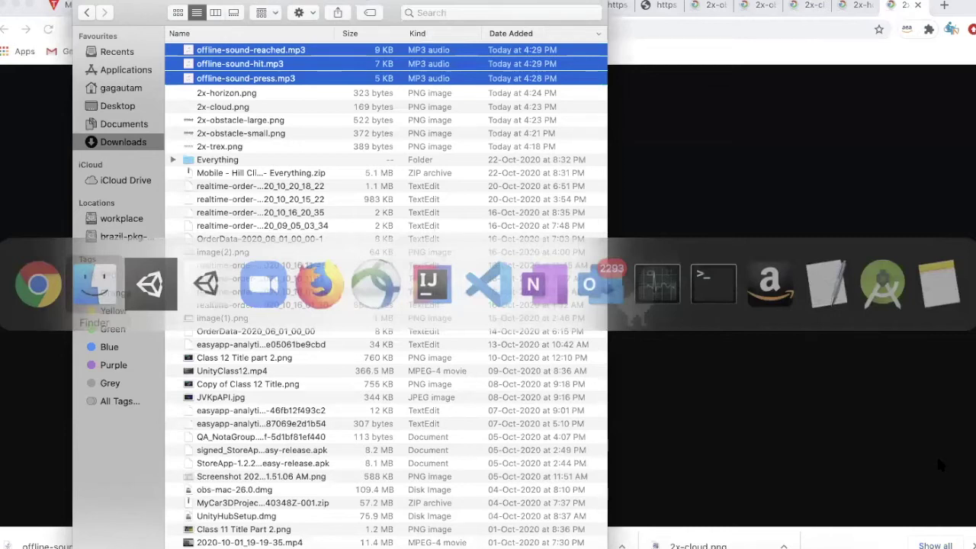
Switch from Finder back to Unity, showing the 2x-trex import settings.
key("super+Tab")
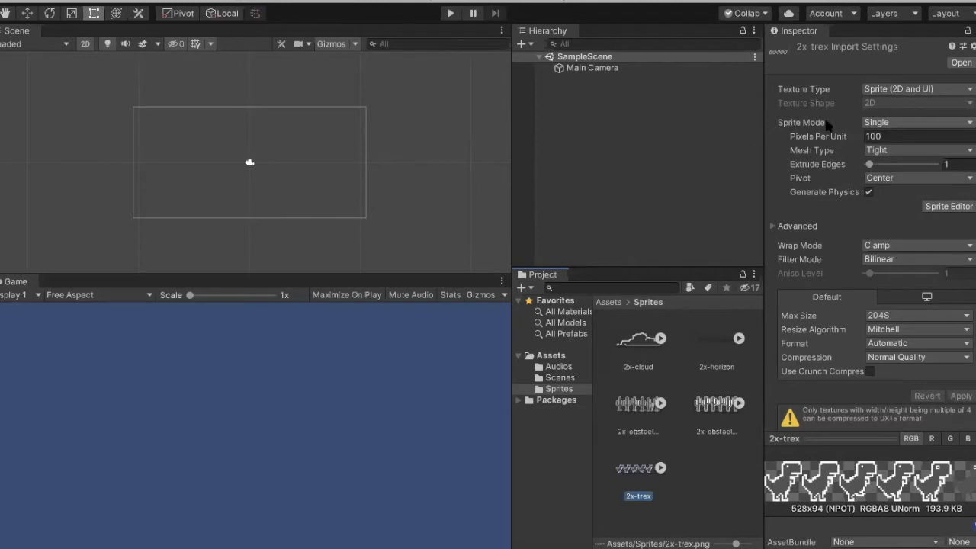
Set 2x-trex Sprite Mode to Multiple, apply the change, and open the Sprite Editor.
left_click(899, 126)
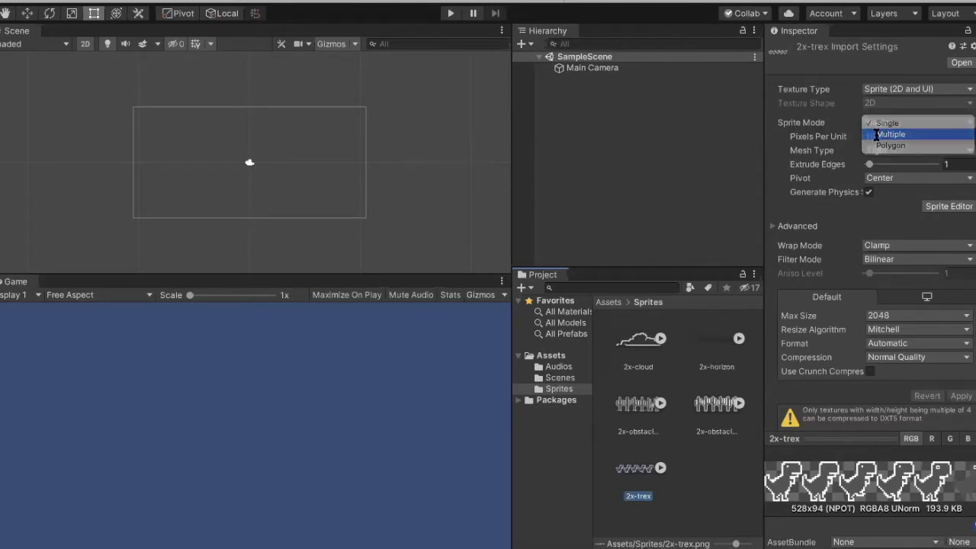
left_click(876, 135)
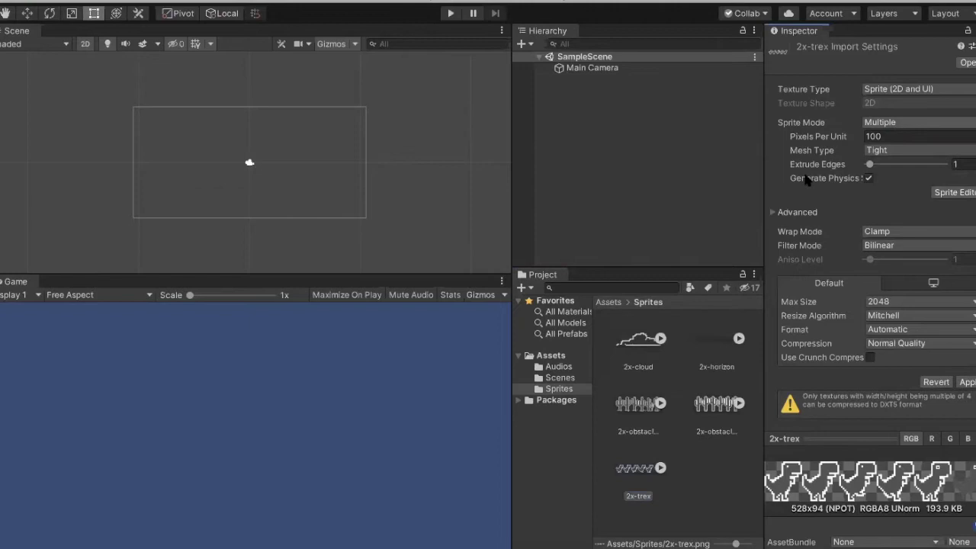
left_click(953, 194)
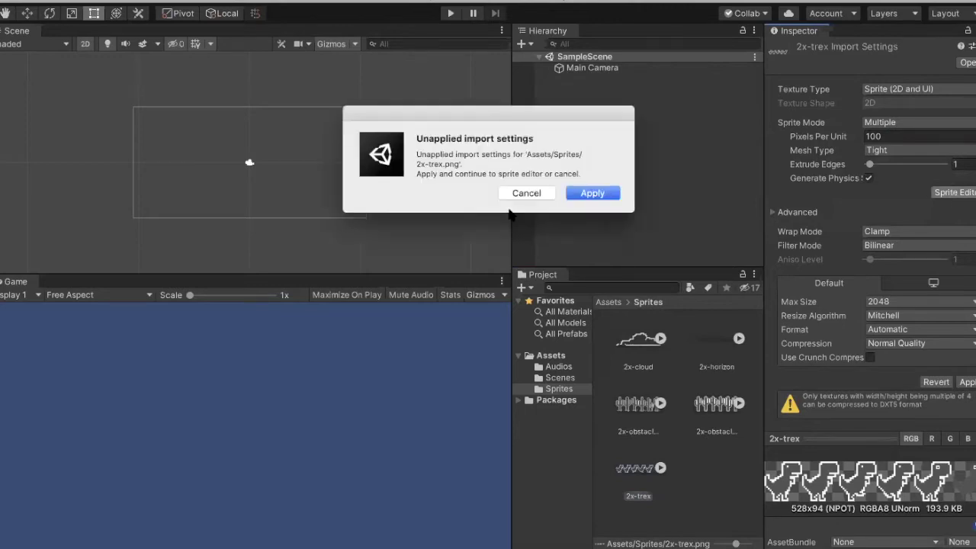
left_click(589, 195)
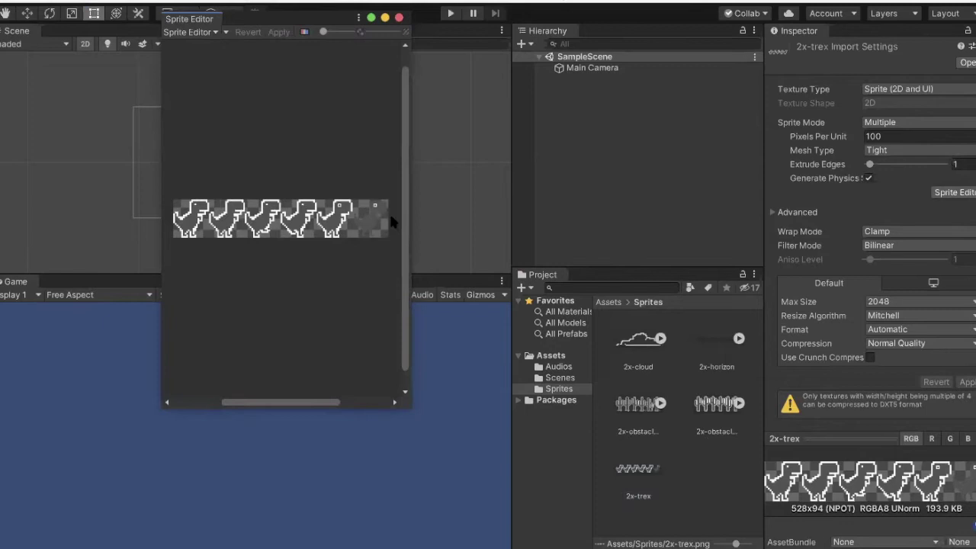
Widen the Sprite Editor and slice the 2x-trex sheet with Automatic type and Center pivot.
left_click_drag(411, 63, 777, 71)
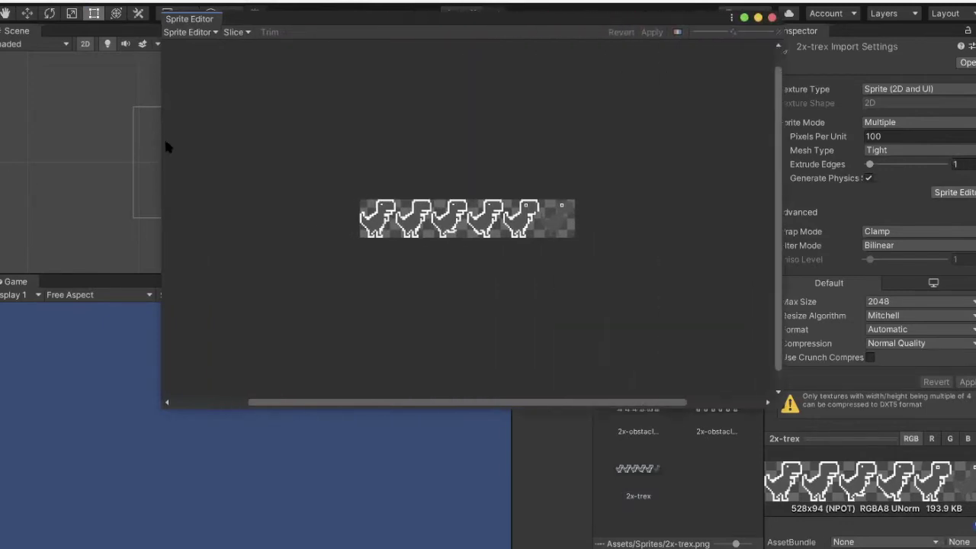
left_click_drag(160, 145, 59, 156)
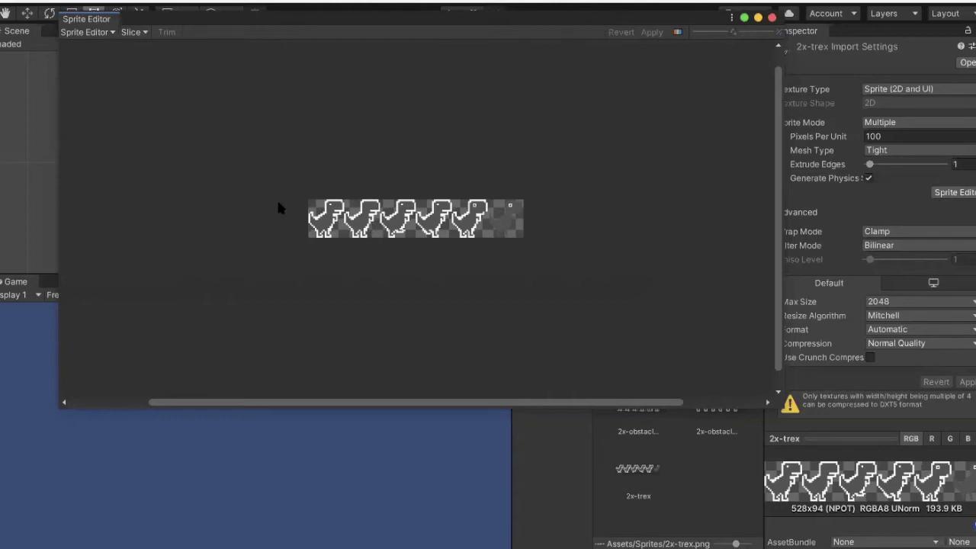
left_click(134, 33)
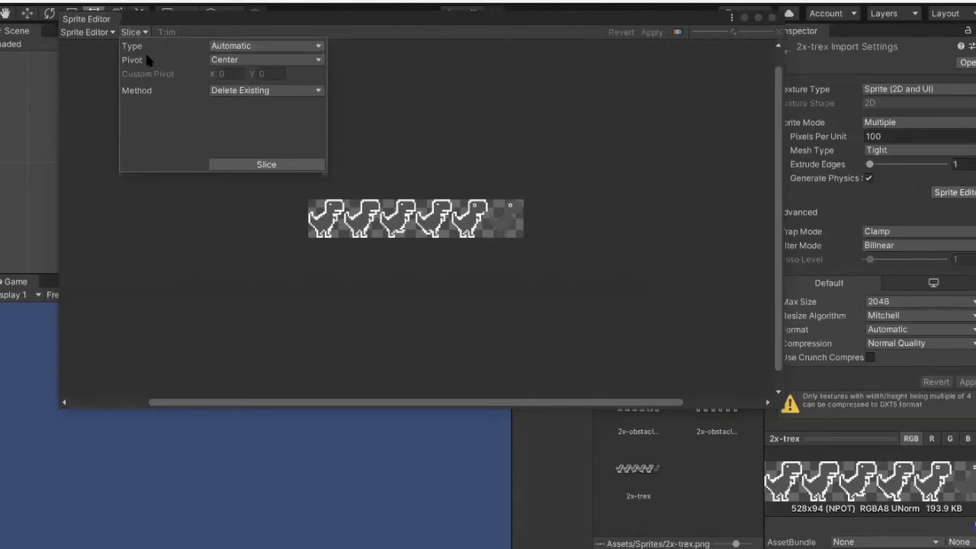
left_click(227, 47)
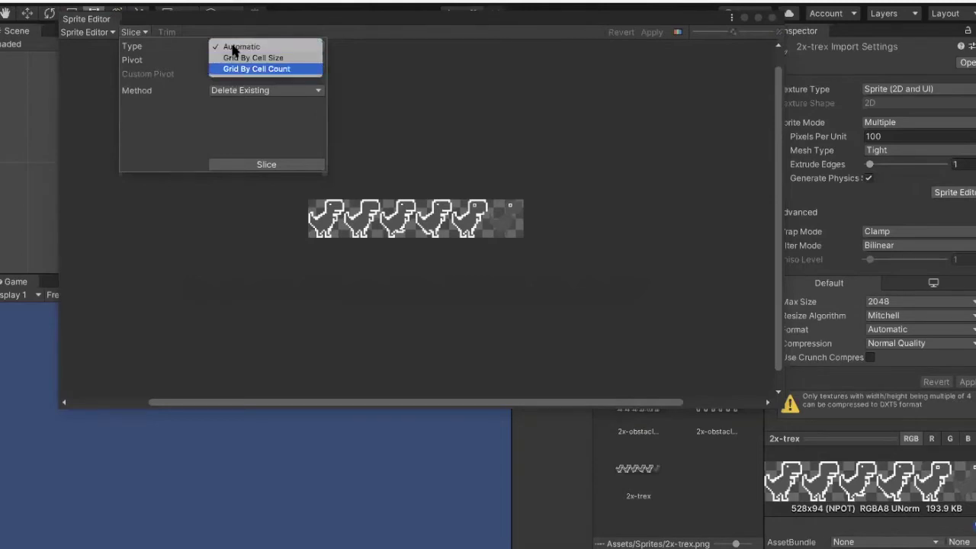
left_click(232, 47)
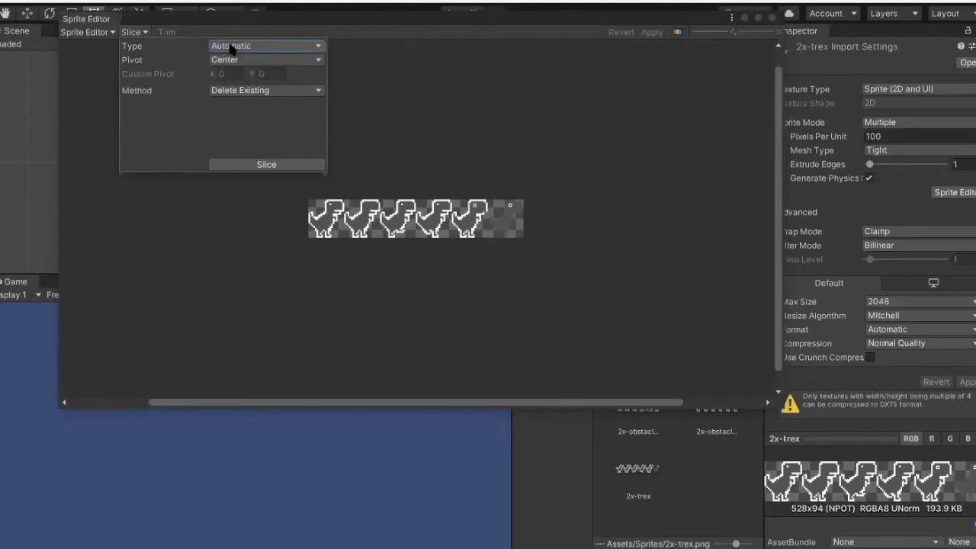
left_click(134, 34)
left_click(134, 35)
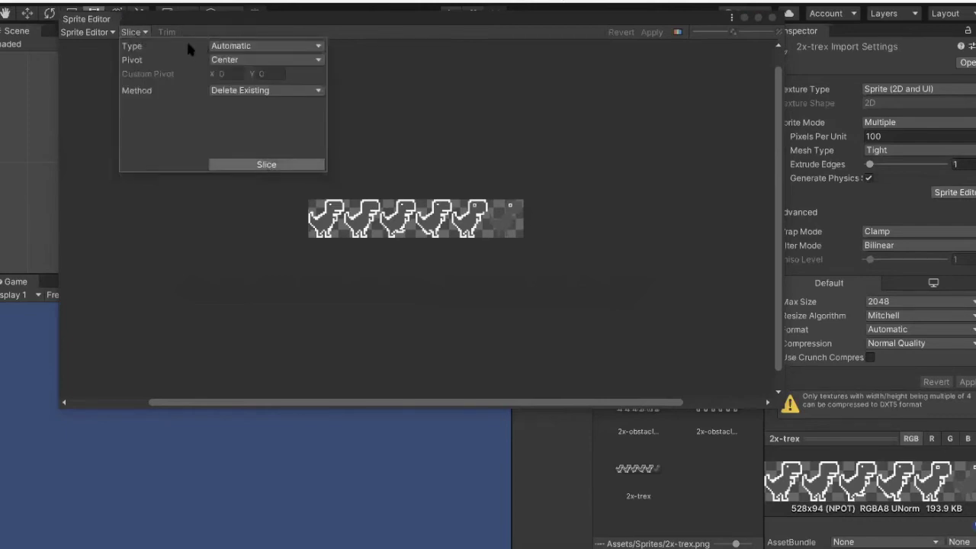
left_click(266, 165)
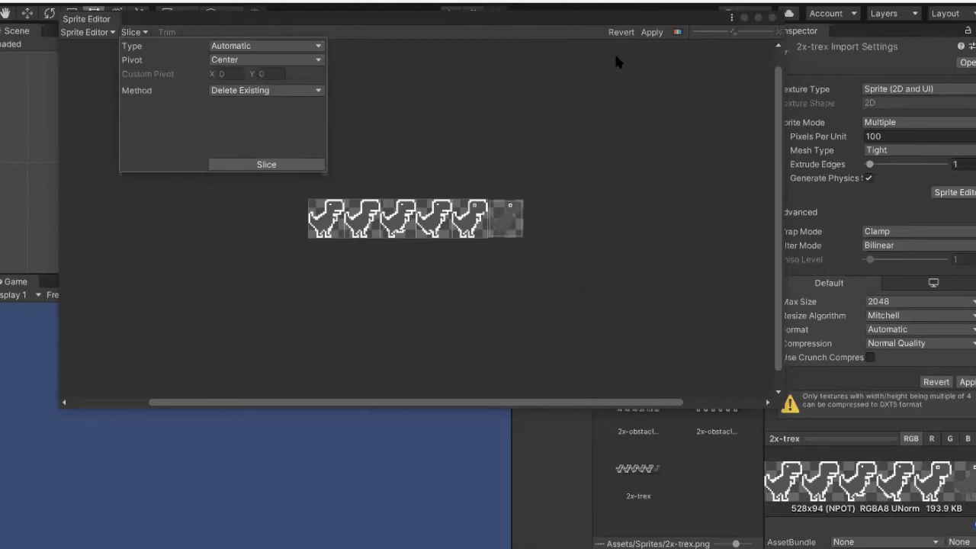
left_click(715, 31)
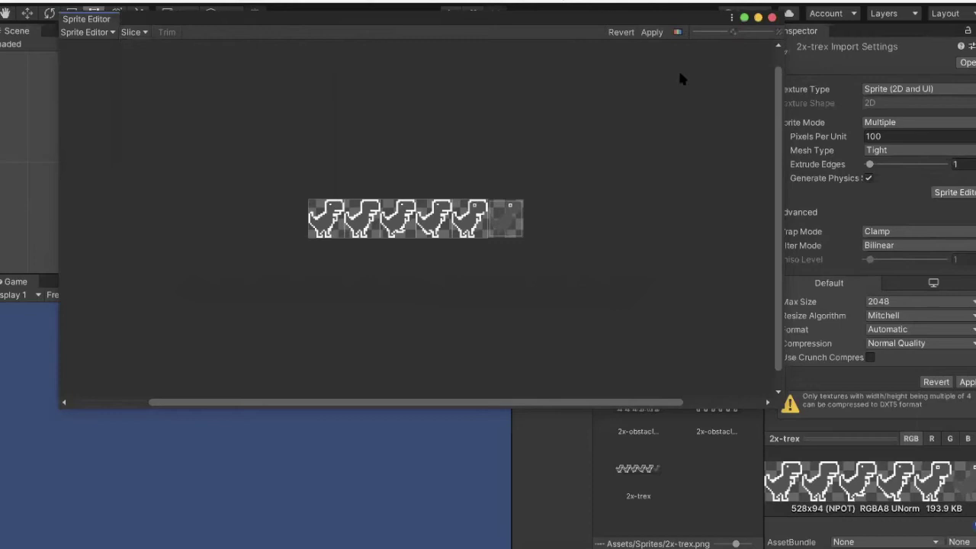
left_click(134, 32)
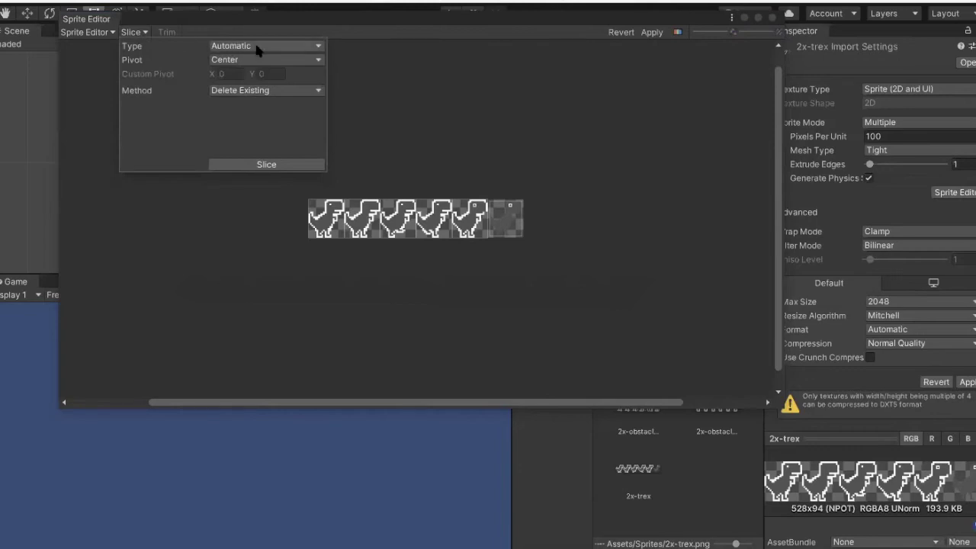
left_click(265, 165)
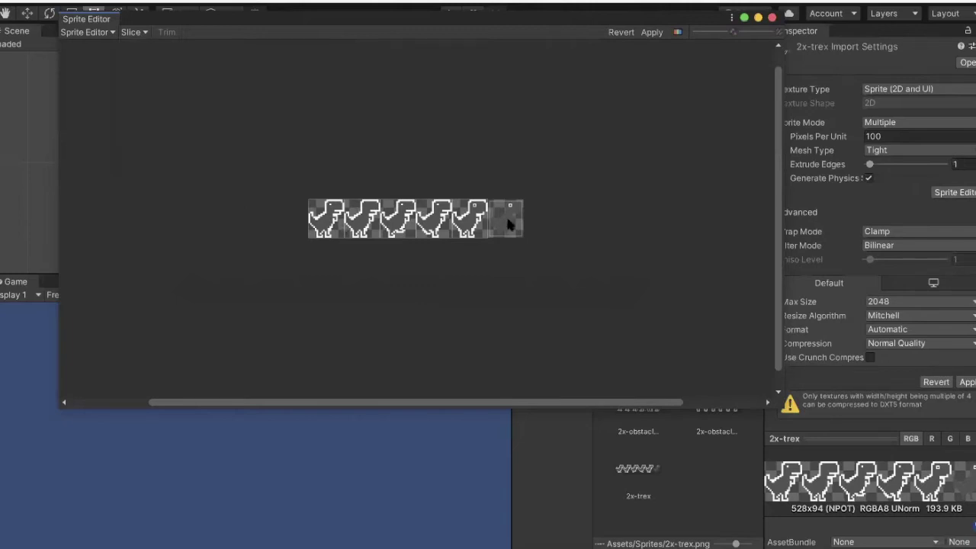
Apply the new slices and inspect the second, fourth and last dinosaur slices.
left_click(653, 38)
left_click(652, 33)
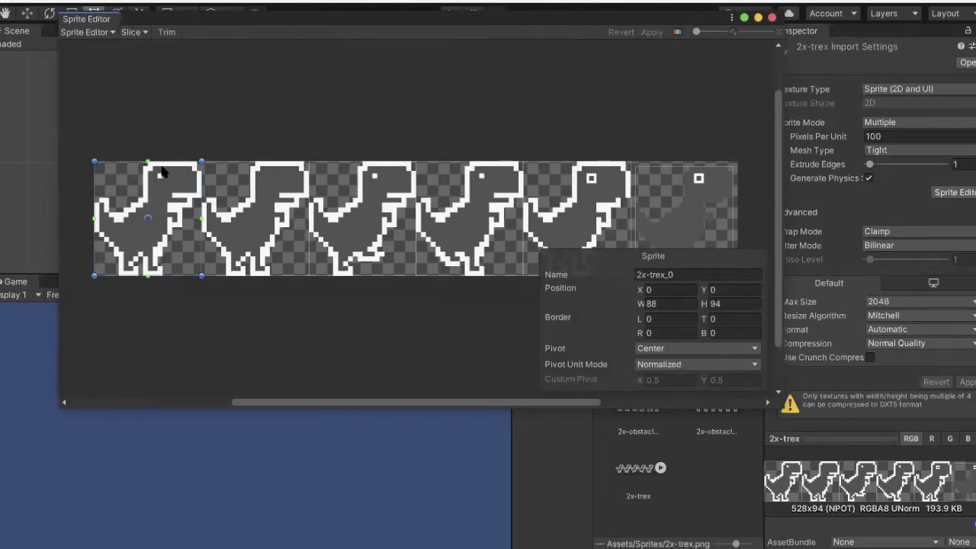
left_click(264, 211)
left_click(491, 202)
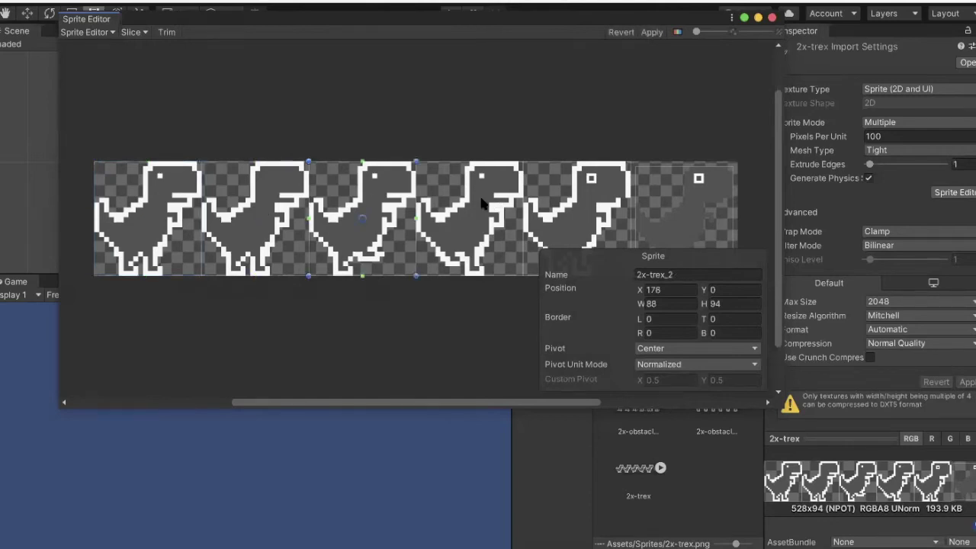
left_click(579, 205)
left_click(669, 207)
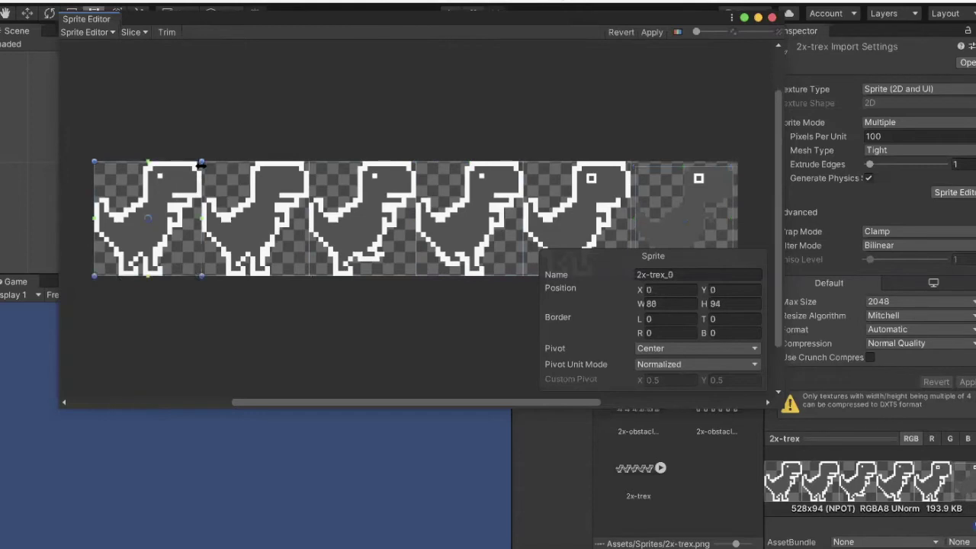
Review slices 2x-trex_0 through 2x-trex_5, then close the Sprite Editor, applying the changes.
left_click(91, 168)
left_click(246, 209)
key("Tab")
key("Tab")
key("Tab")
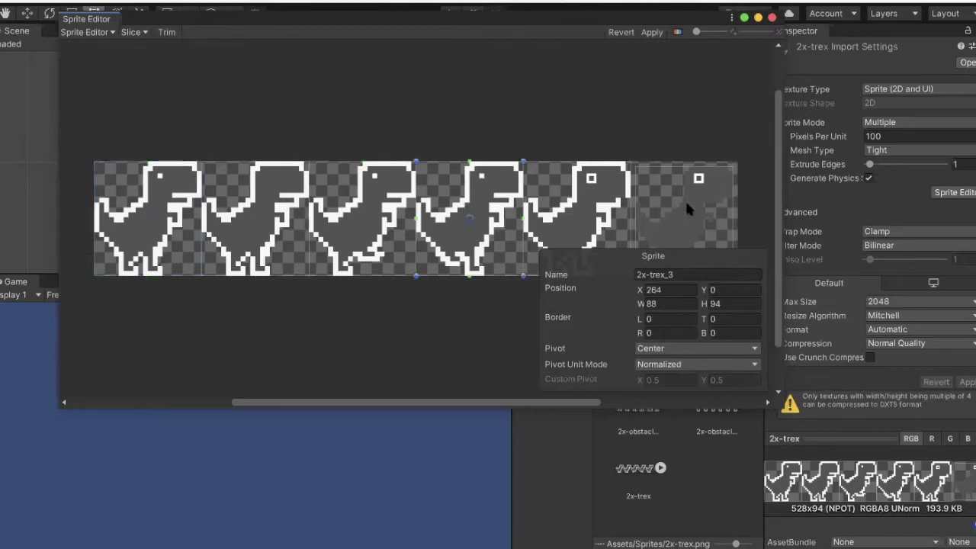
key("Tab")
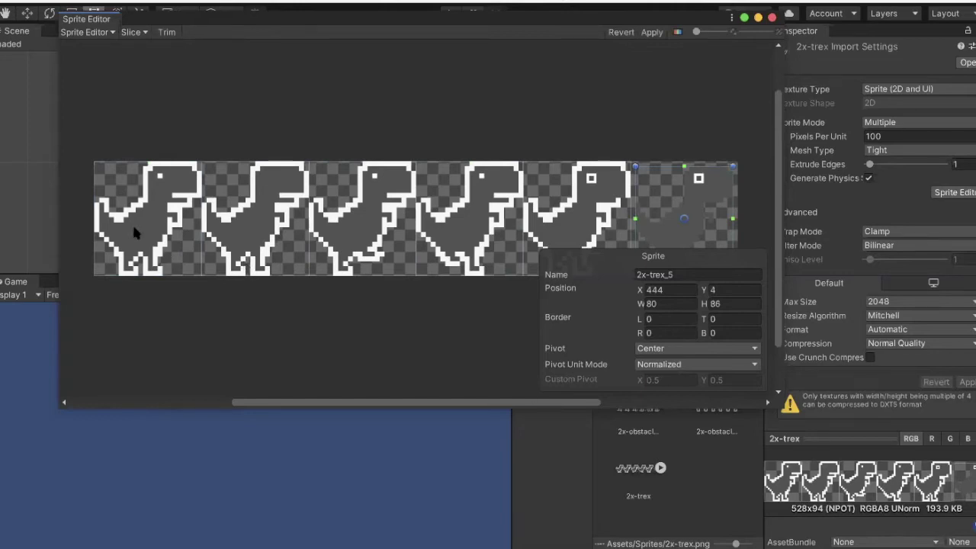
left_click(250, 215)
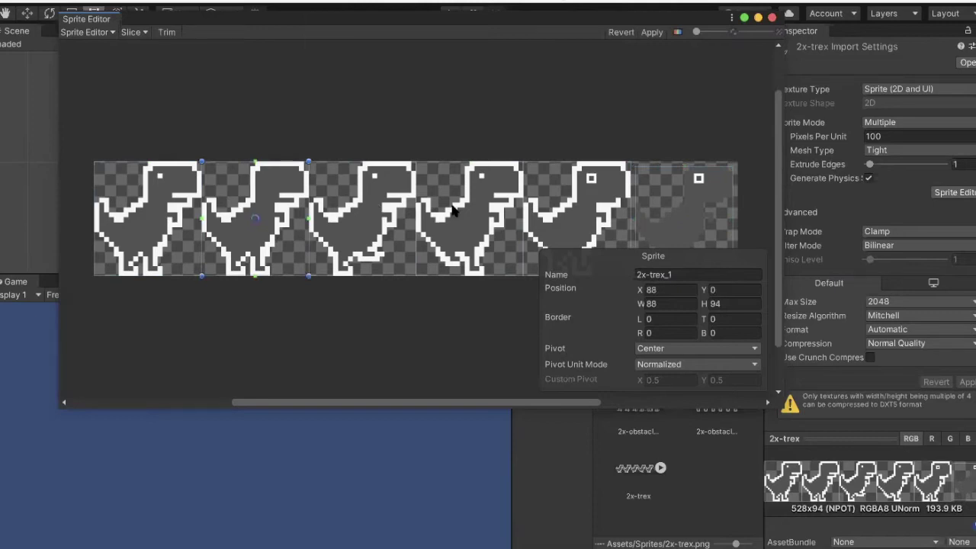
left_click(562, 207)
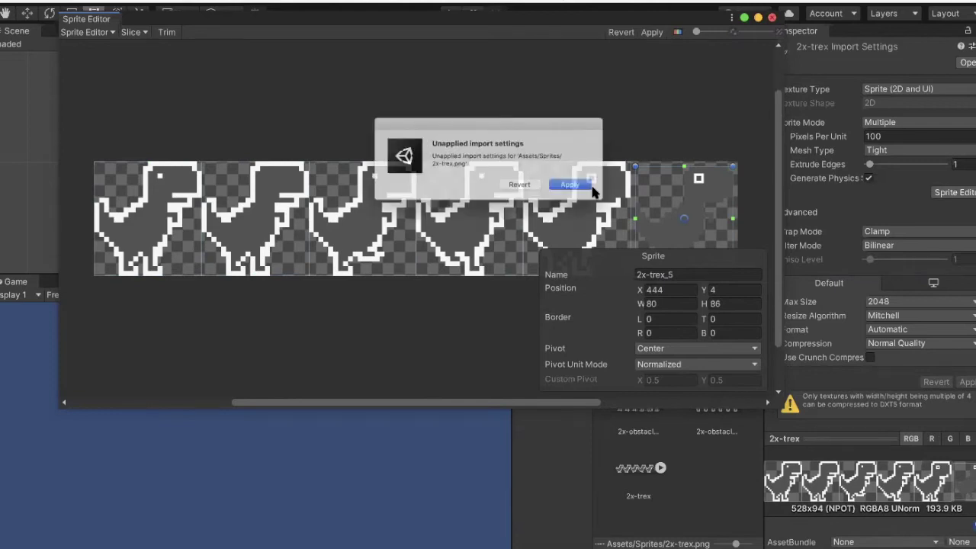
key("Return")
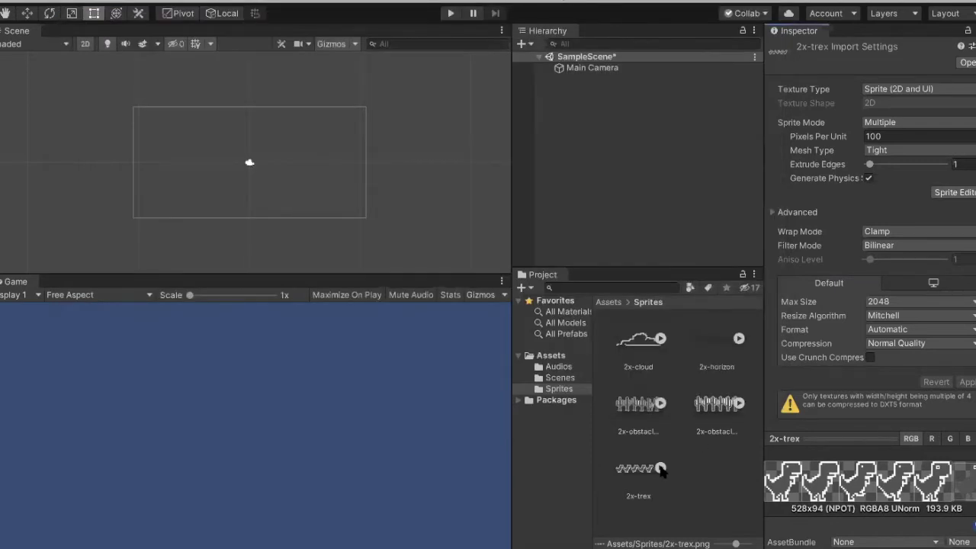
Expand 2x-trex in Project and preview each sprite from 2x-trex_0 to 2x-trex_5.
left_click(660, 468)
scroll(659, 462, "down", 3)
scroll(700, 369, "up", 2)
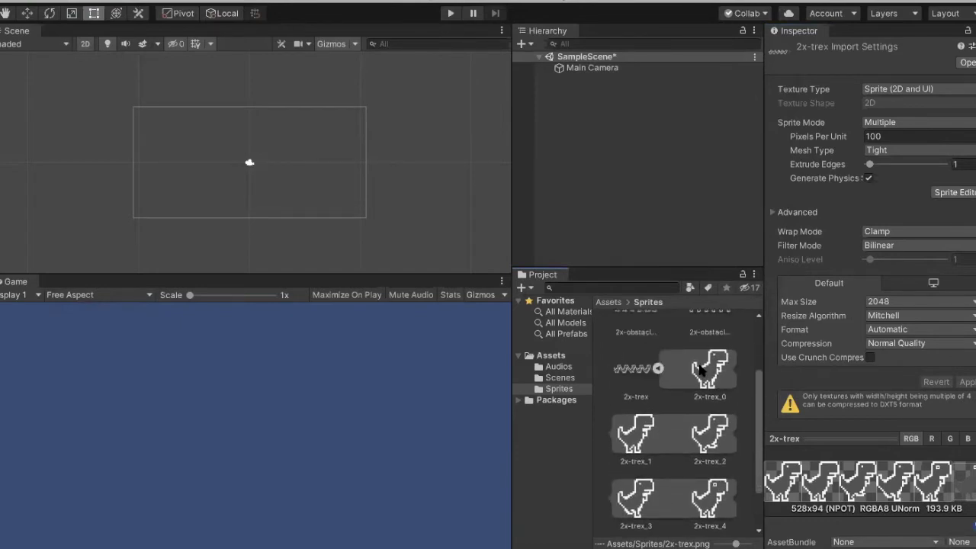
left_click(699, 369)
key("Down")
left_click(654, 436)
key("Right")
left_click(634, 497)
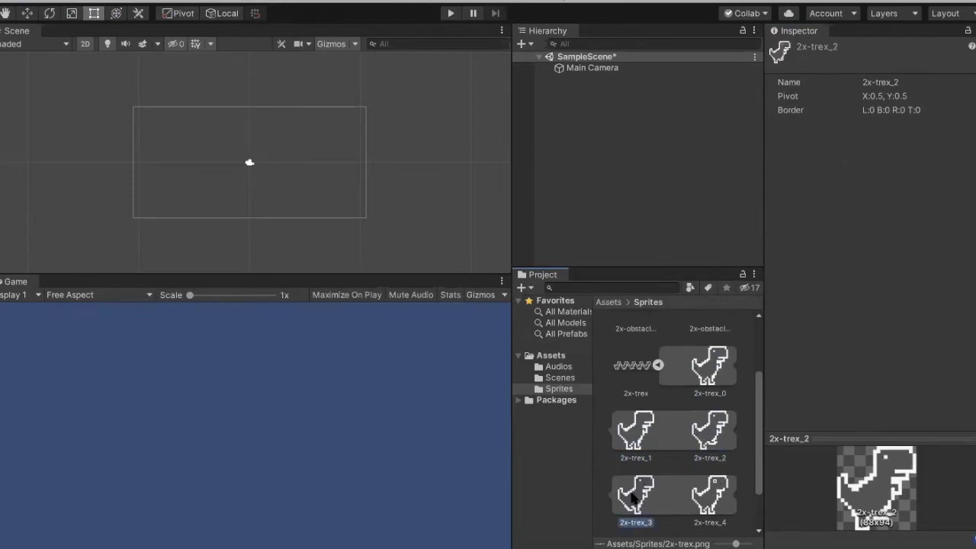
key("Right")
scroll(631, 497, "down", 1)
left_click(630, 497)
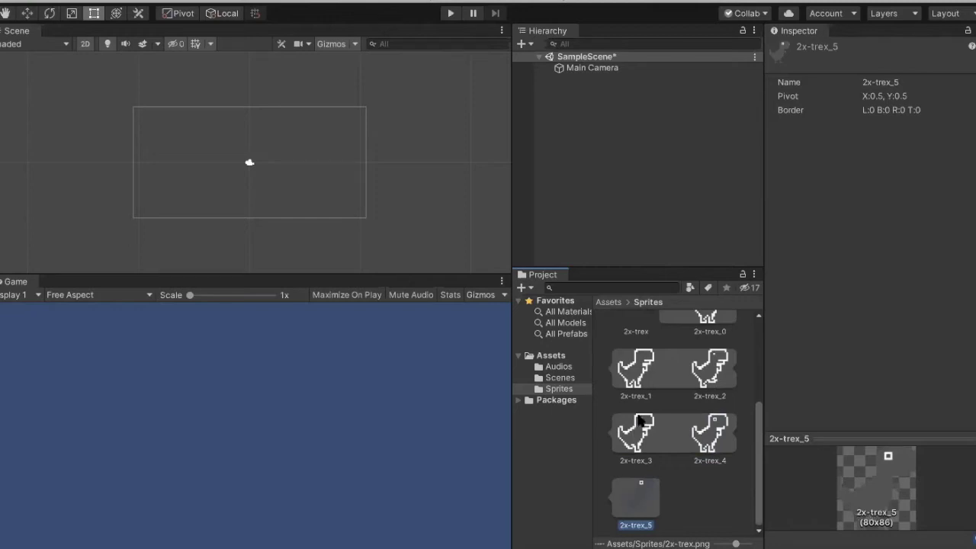
scroll(644, 419, "up", 5)
scroll(640, 408, "down", 2)
Collapse 2x-trex, view Main Camera, then select the 2x-trex sheet to show its import settings.
scroll(649, 392, "up", 2)
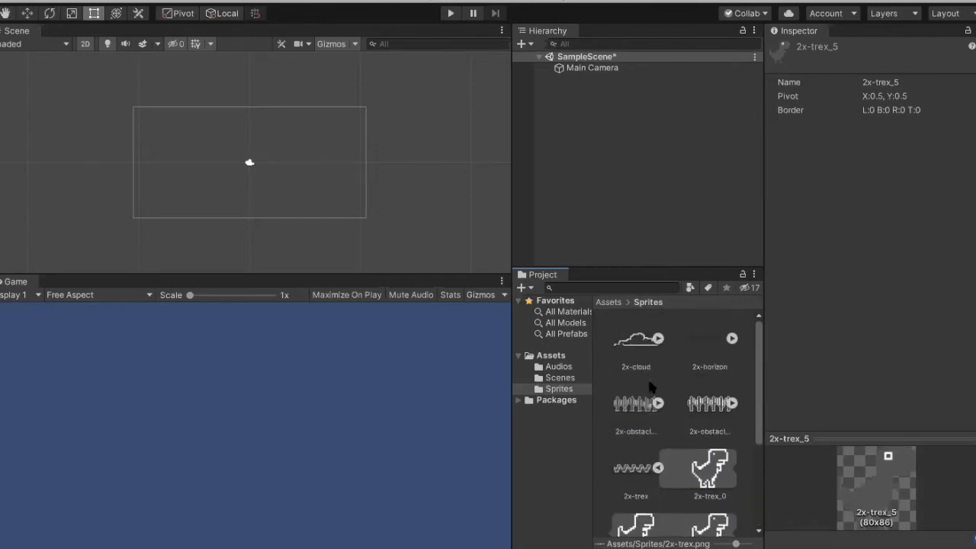
left_click(657, 467)
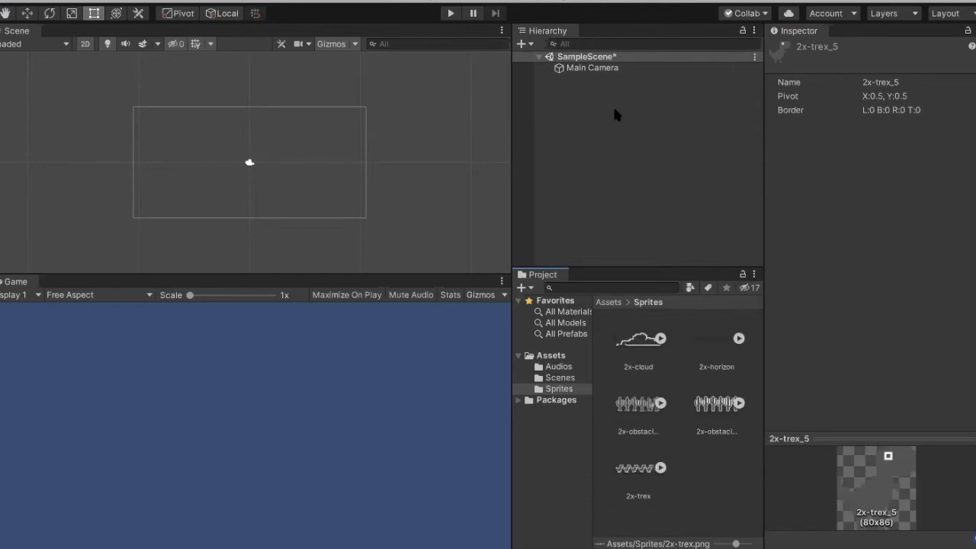
left_click(589, 69)
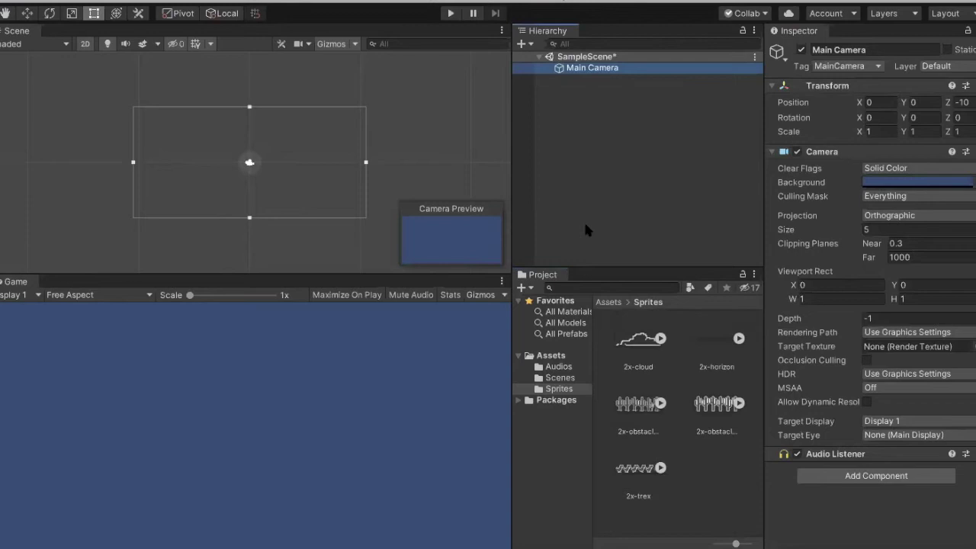
left_click(660, 468)
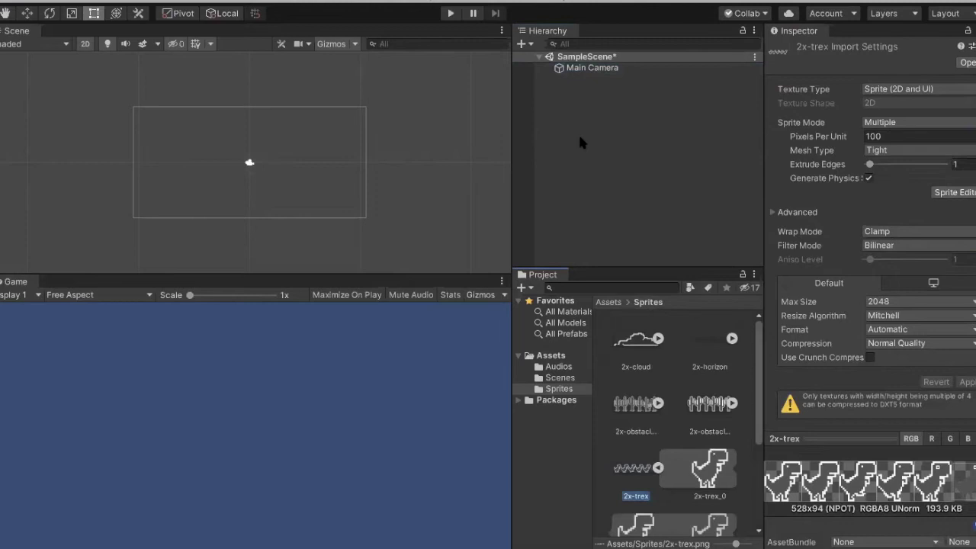
Add 2x-trex_0 to the scene and keep the 2x-trex Sprite Mode at Multiple.
left_click_drag(579, 142, 581, 145)
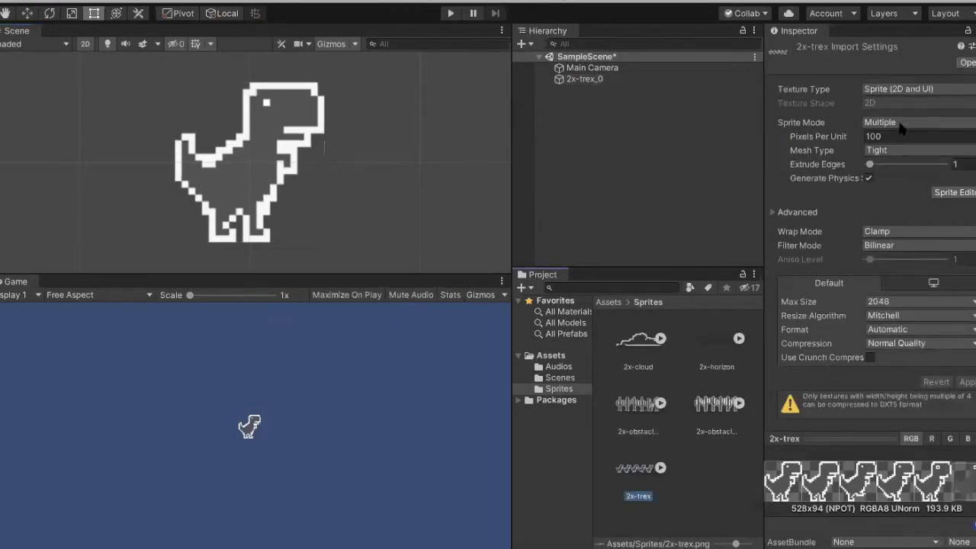
left_click(899, 123)
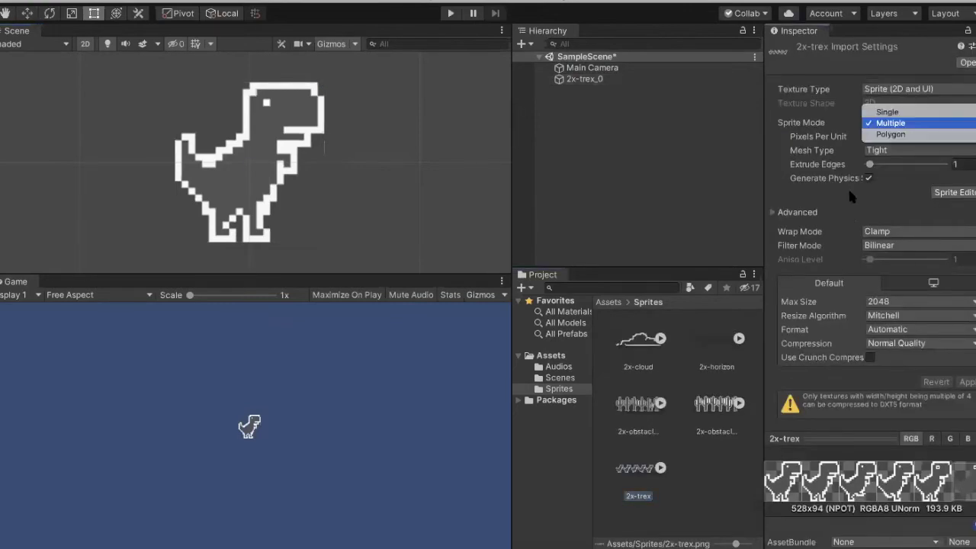
left_click(943, 196)
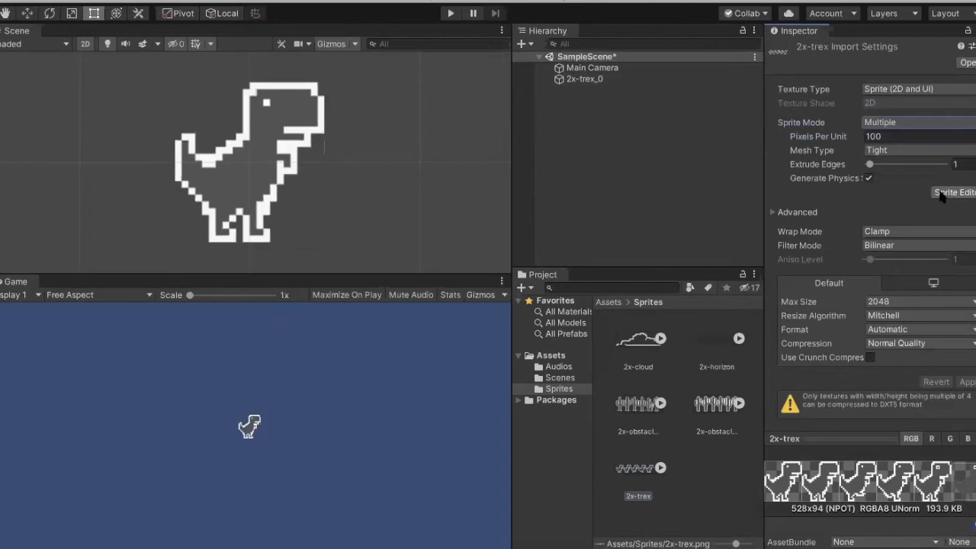
Check the Slice options in the Sprite Editor without re-slicing, then close the editor.
left_click(945, 193)
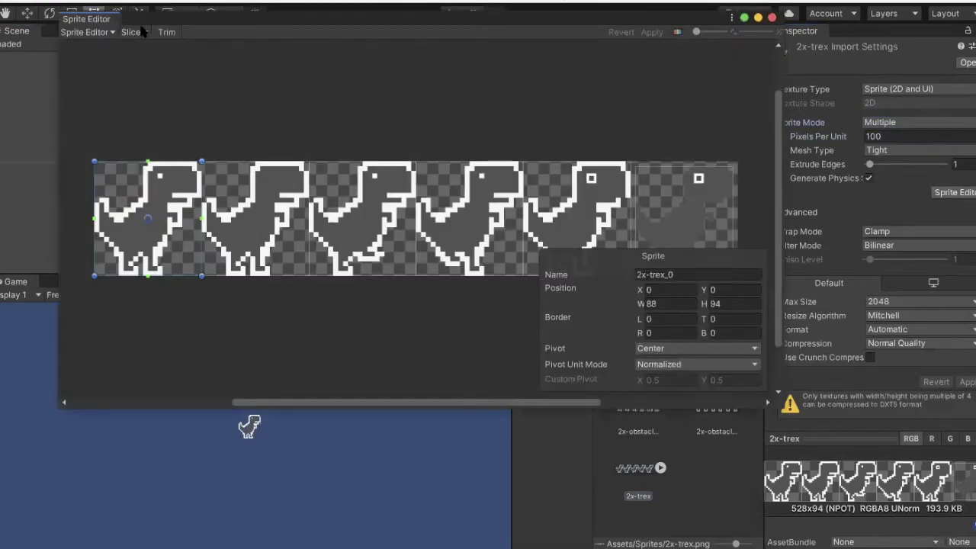
left_click(131, 32)
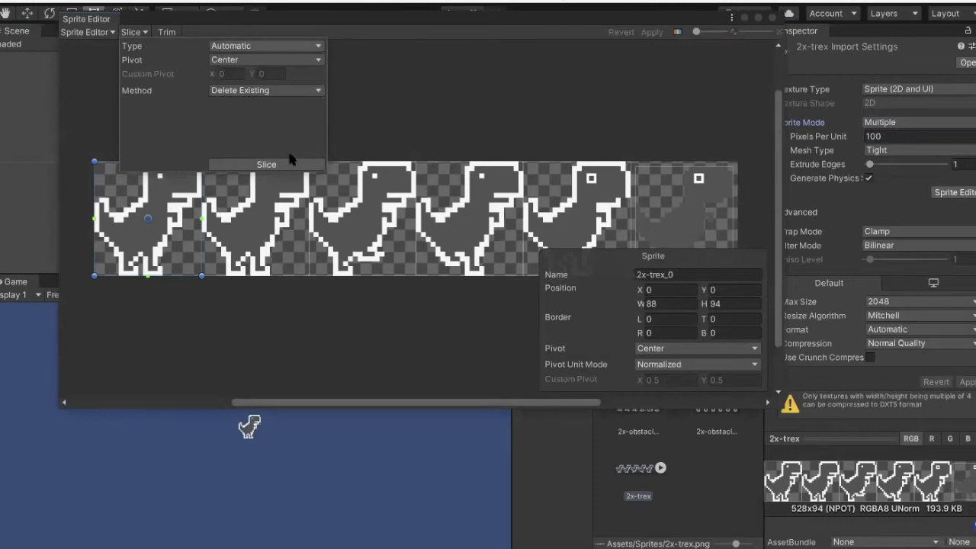
left_click(450, 119)
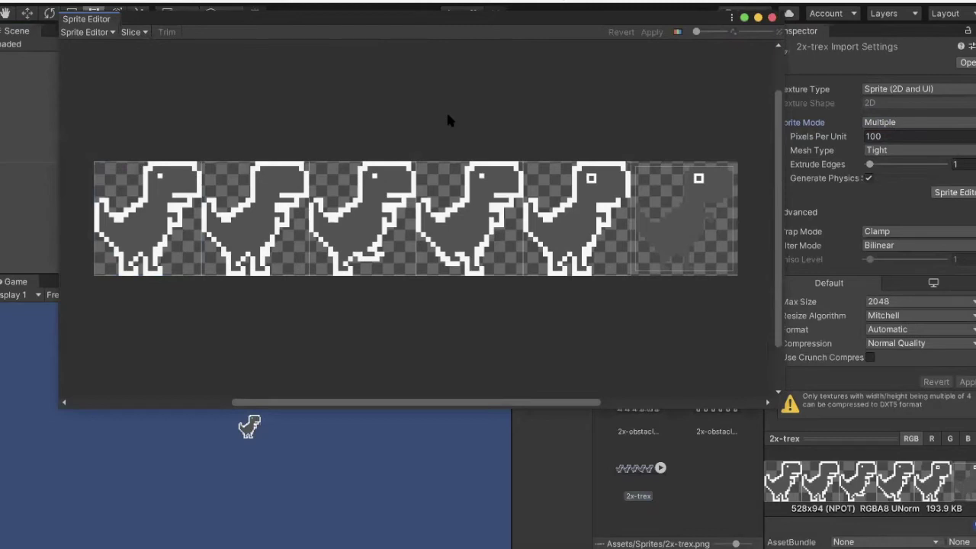
left_click(134, 34)
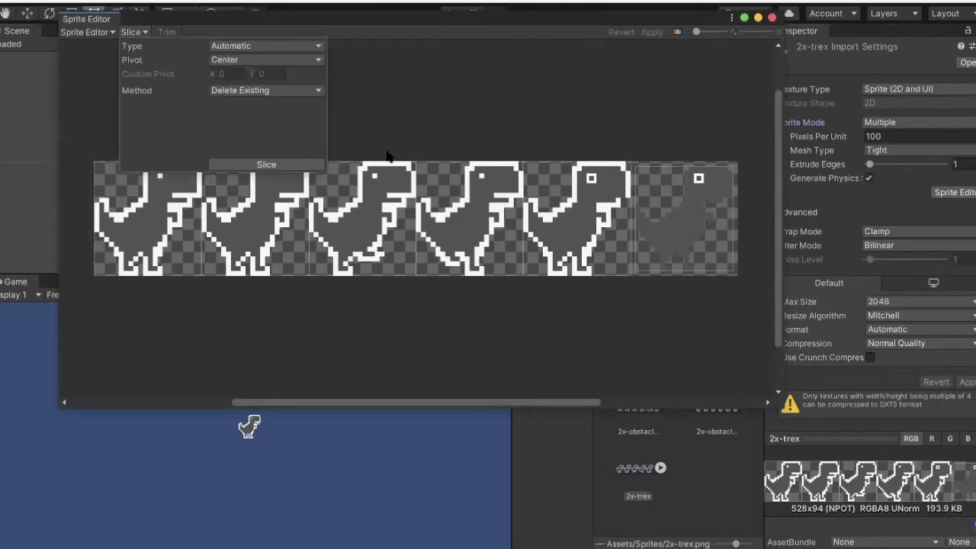
left_click(621, 224)
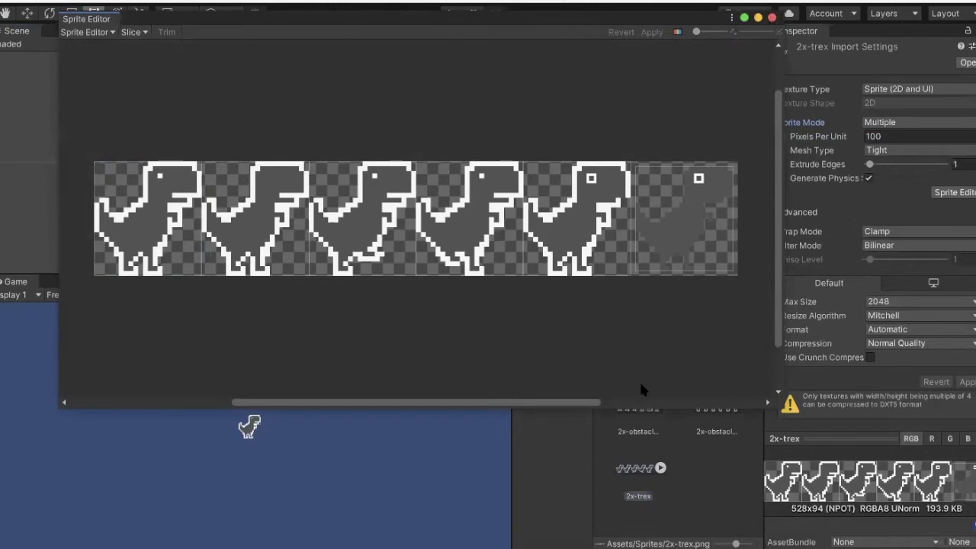
left_click(661, 470)
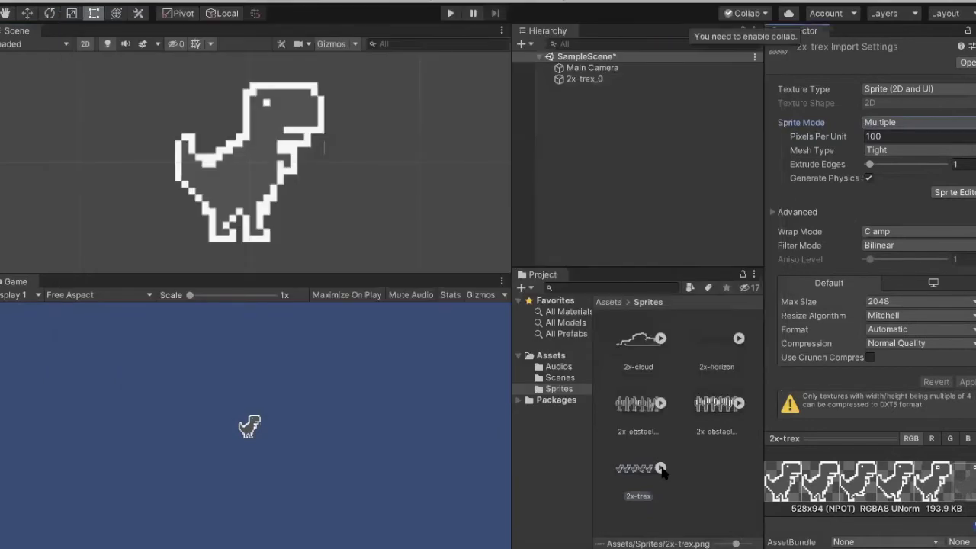
Drag 2x-trex_0 into the Hierarchy, then delete that 2x-trex_0 object from the scene.
left_click(660, 468)
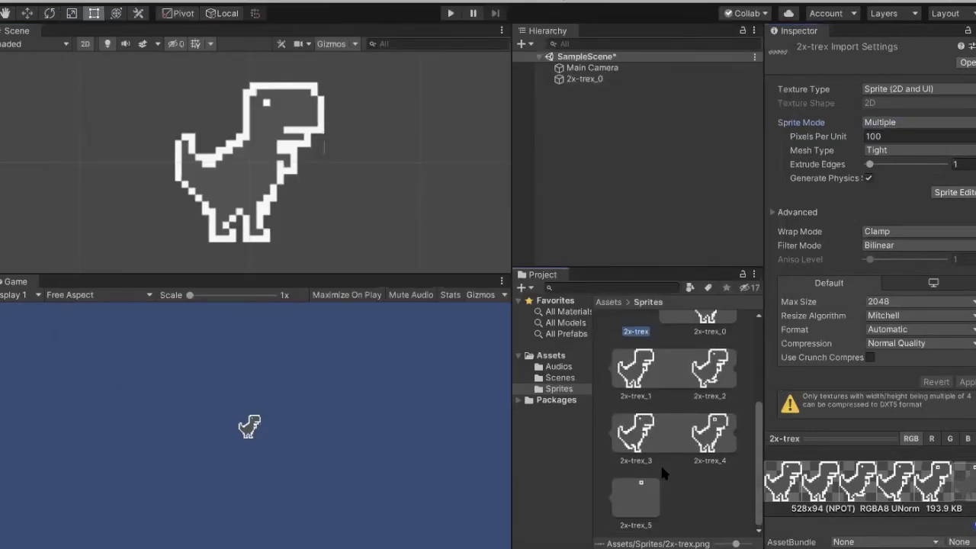
key("ctrl+z")
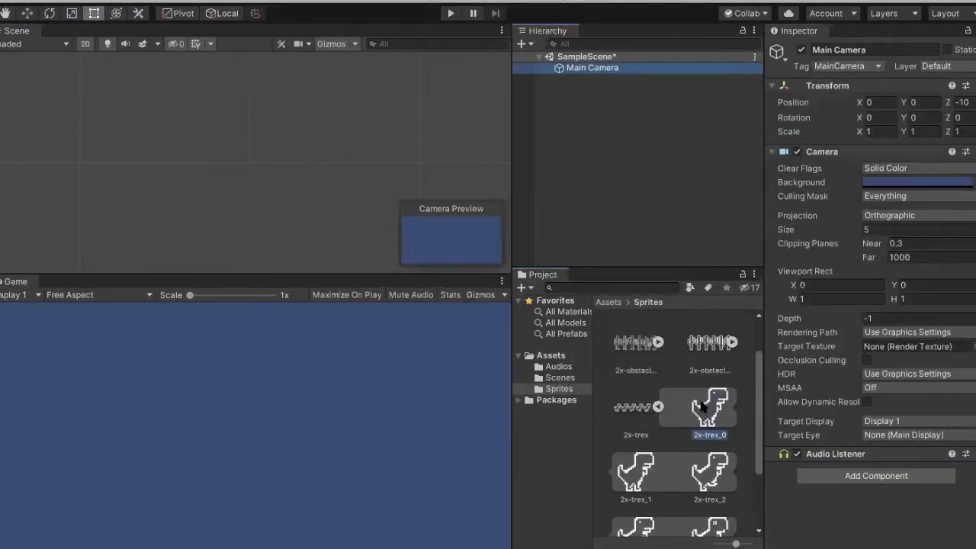
left_click_drag(702, 406, 592, 169)
scroll(184, 203, "down", 5)
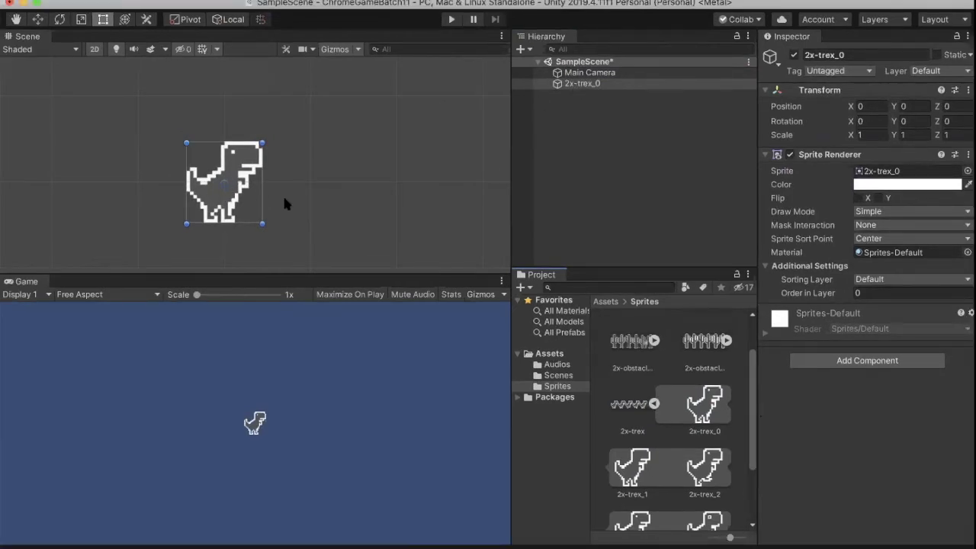
left_click(576, 84)
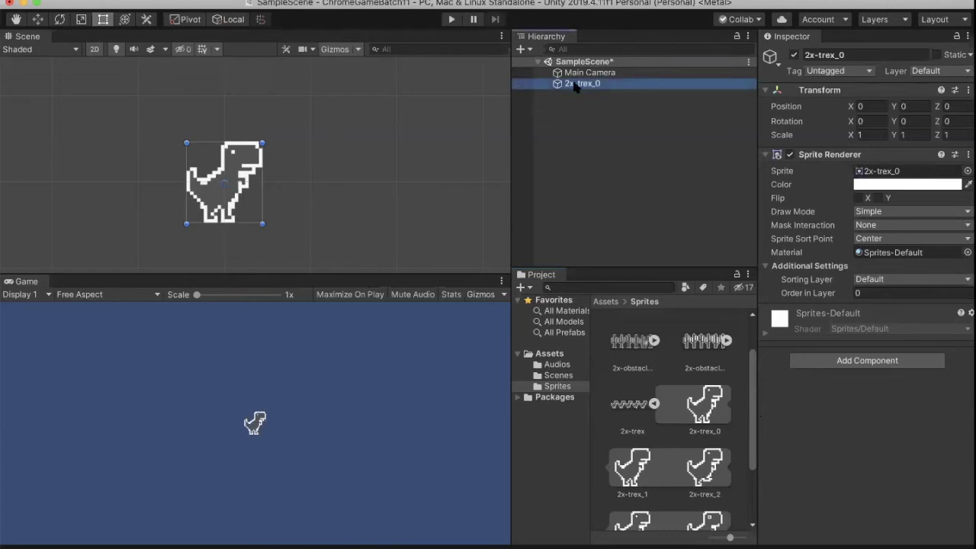
right_click(576, 86)
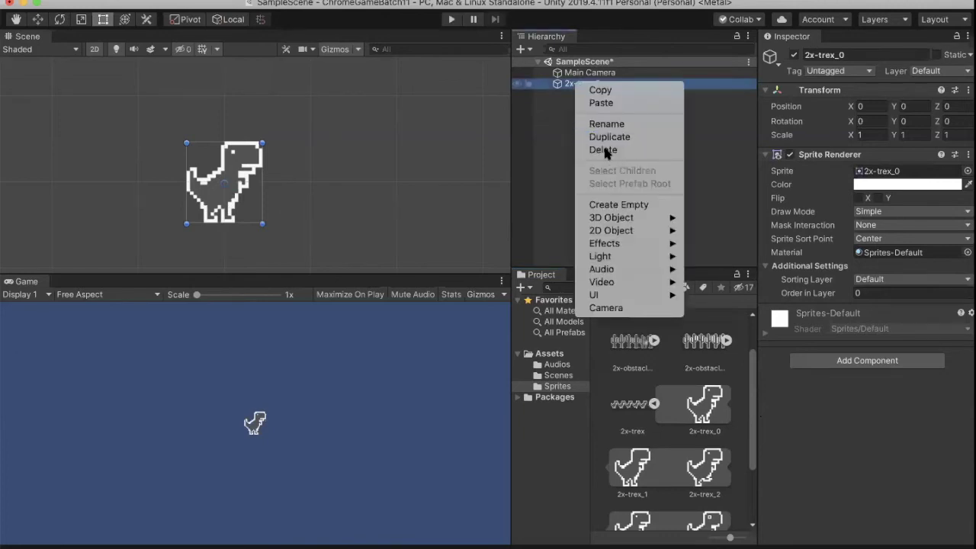
left_click(603, 150)
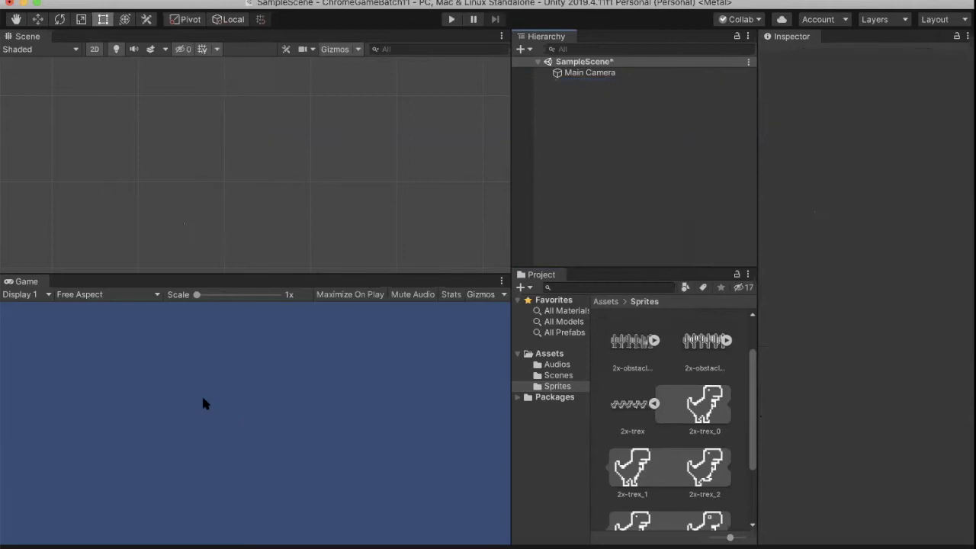
Set Main Camera's Background colour to E7ECF3, then add an empty GameObject with Cmd+Shift+N.
left_click(589, 73)
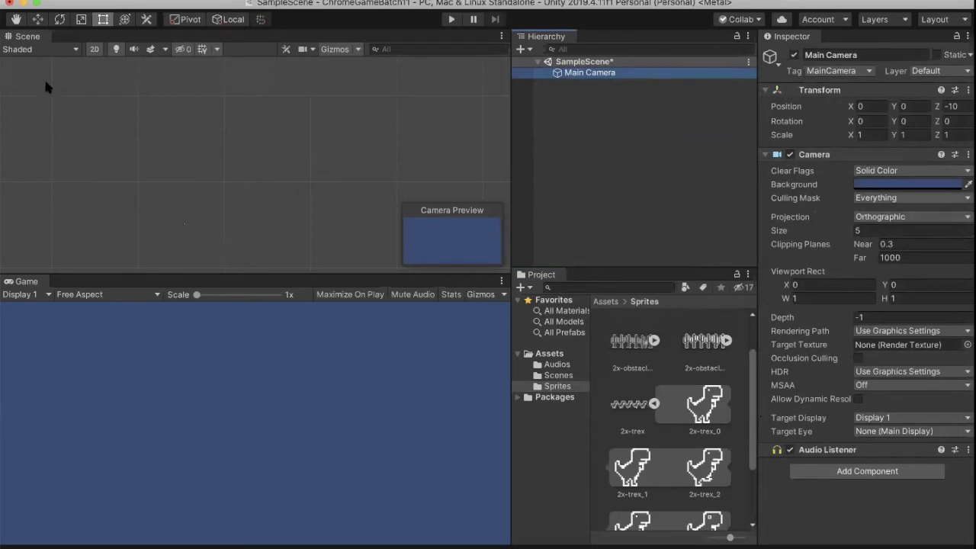
left_click_drag(45, 88, 44, 83)
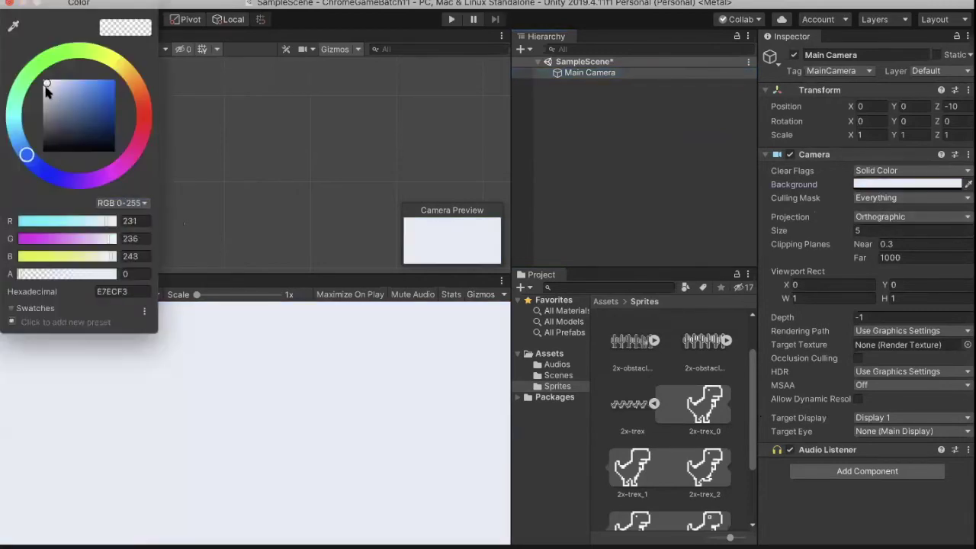
scroll(686, 381, "up", 2)
left_click(704, 343)
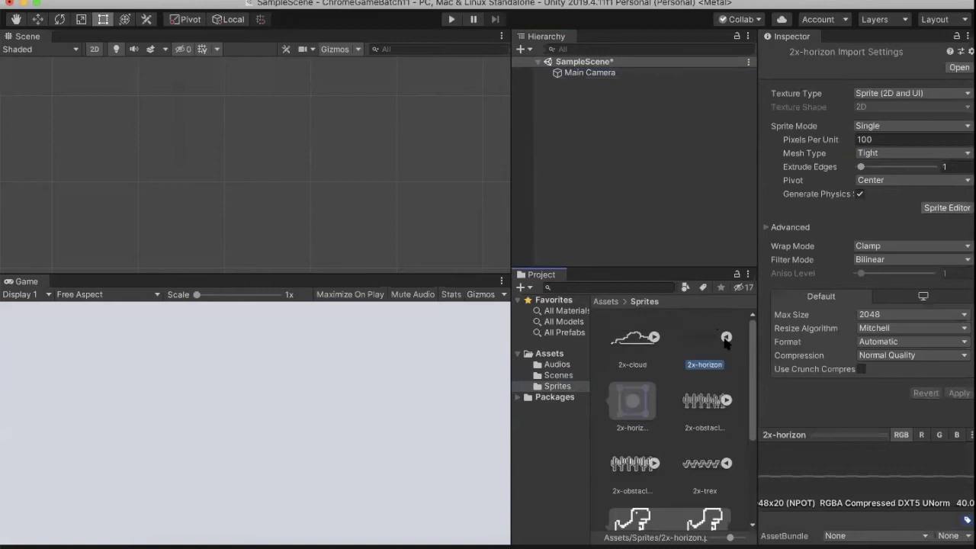
left_click(586, 73)
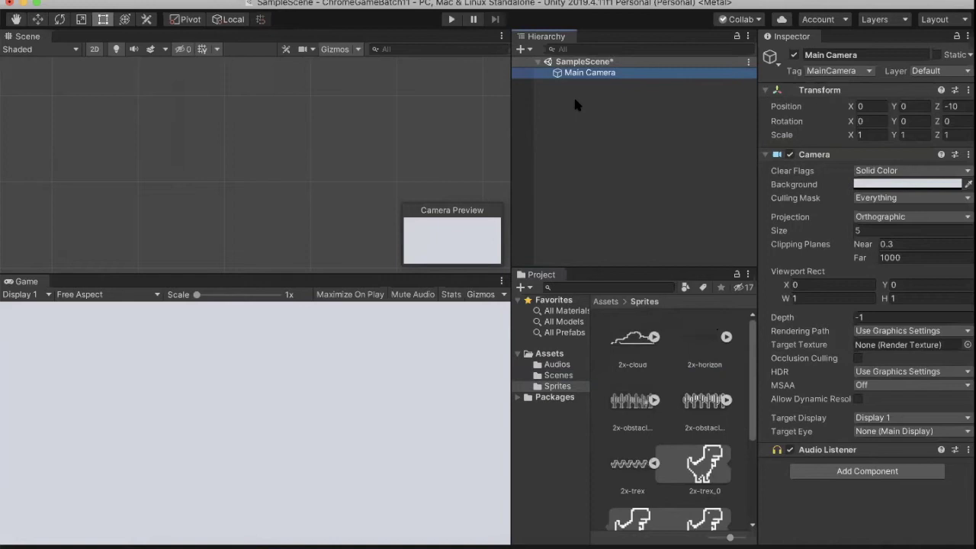
key("super+shift+n")
Rename the new GameObject to Ground and reset its Transform to position 0, 0, 0.
double_click(831, 55)
type("Groun")
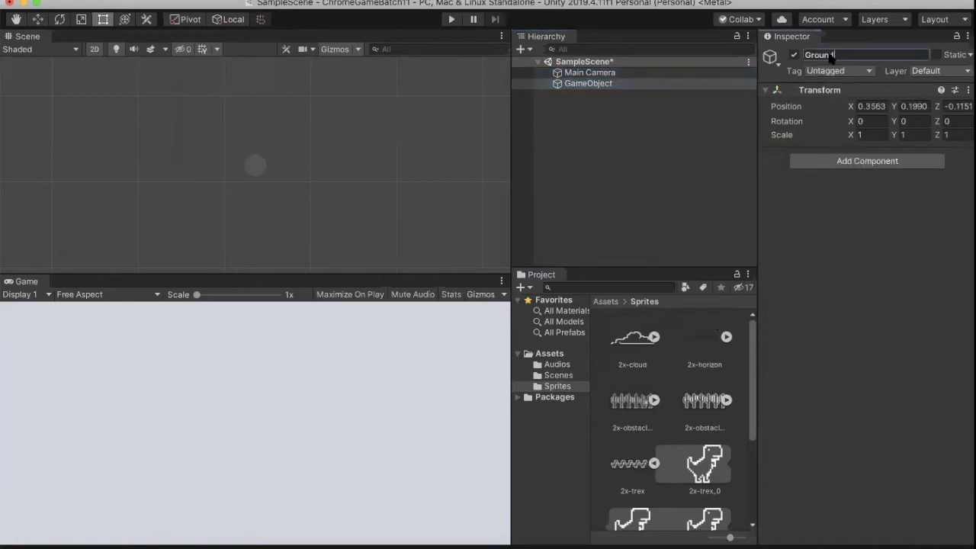
type("d")
key("Return")
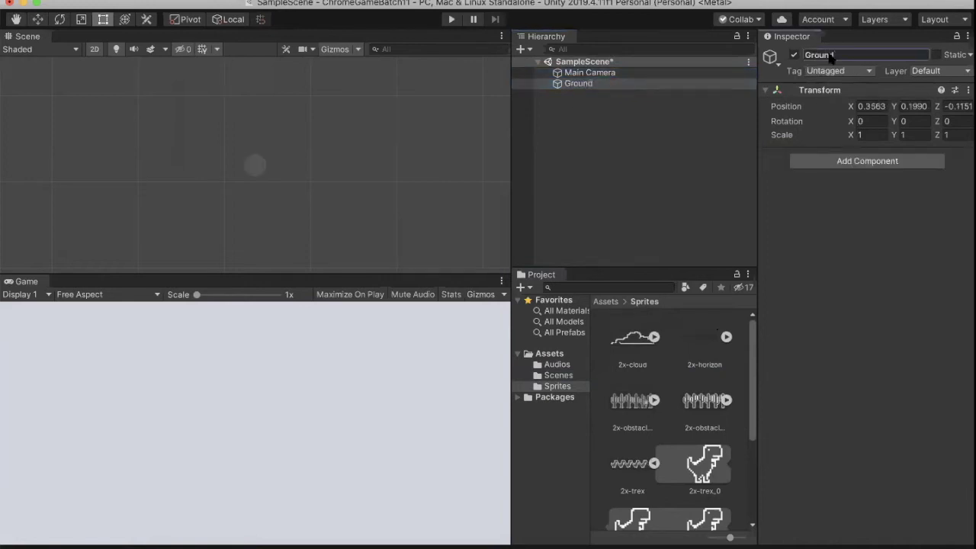
right_click(865, 111)
left_click(899, 130)
Place the 2x-horizon sprite in the scene as a child of Ground.
left_click_drag(701, 327, 660, 334)
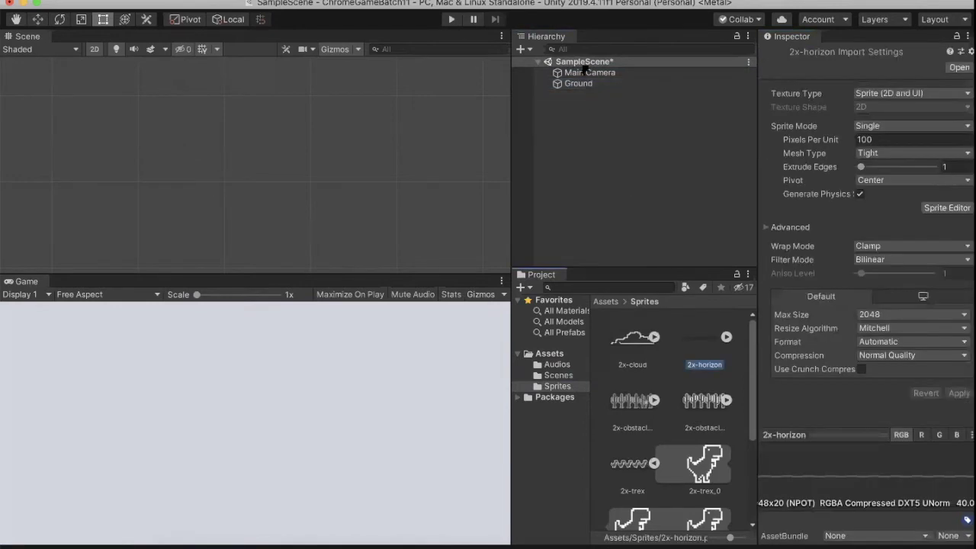
mouse_move(584, 69)
left_mouse_down()
mouse_move(584, 88)
mouse_move(342, 209)
mouse_move(584, 83)
left_mouse_up()
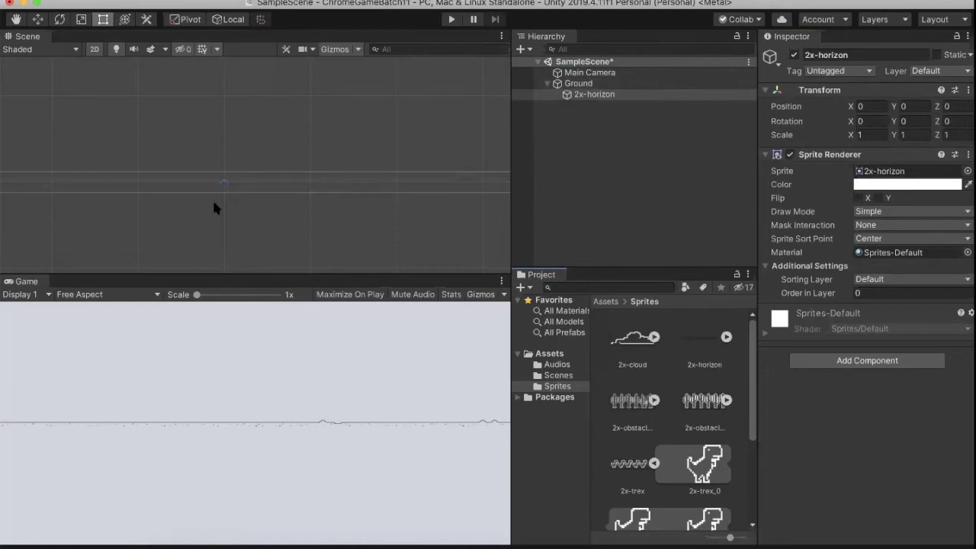
scroll(215, 201, "up", 5)
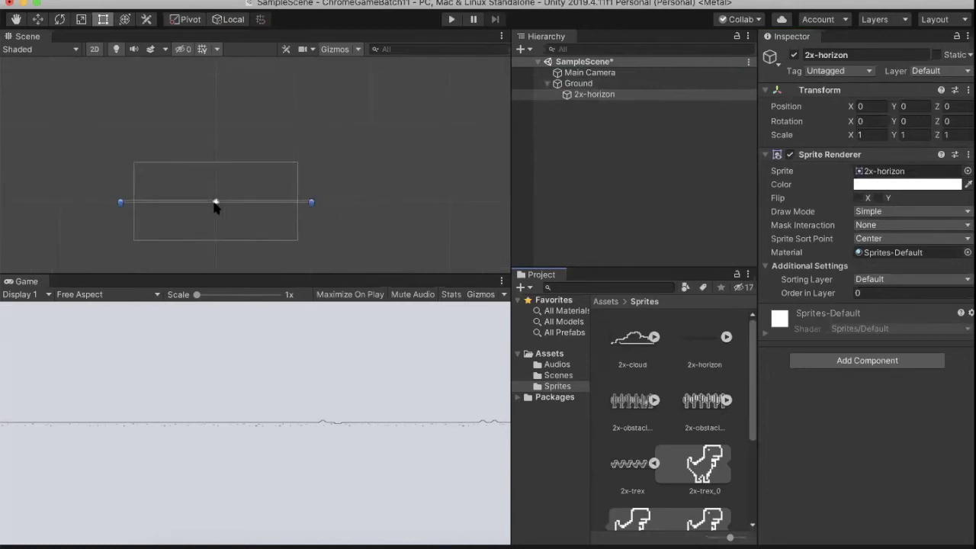
scroll(215, 201, "up", 2)
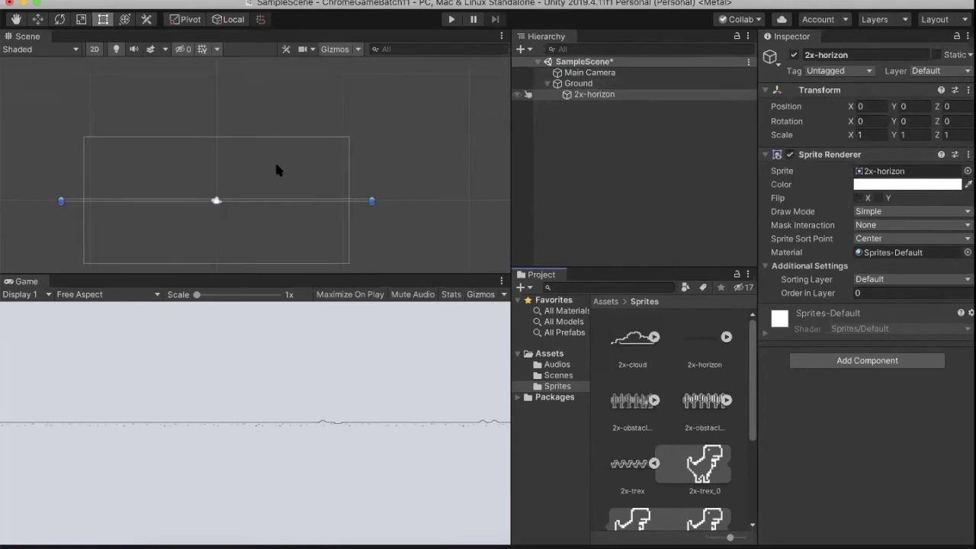
Add a Box Collider 2D component to the 2x-horizon object.
left_click(594, 97)
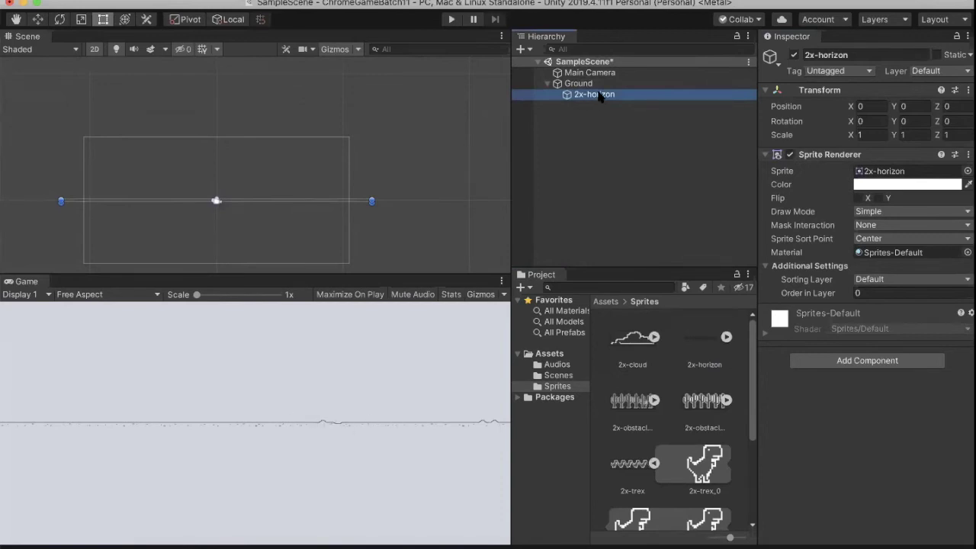
left_click(830, 361)
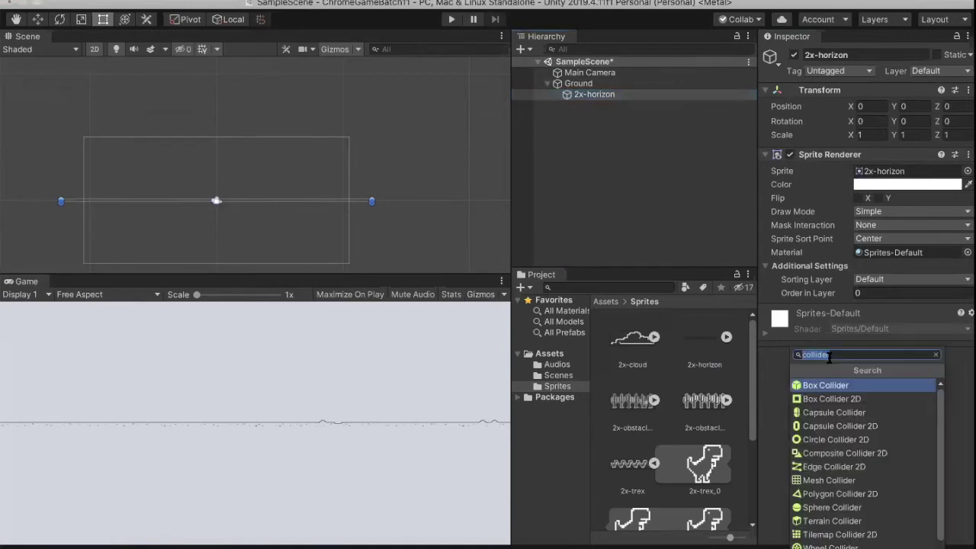
type("bo")
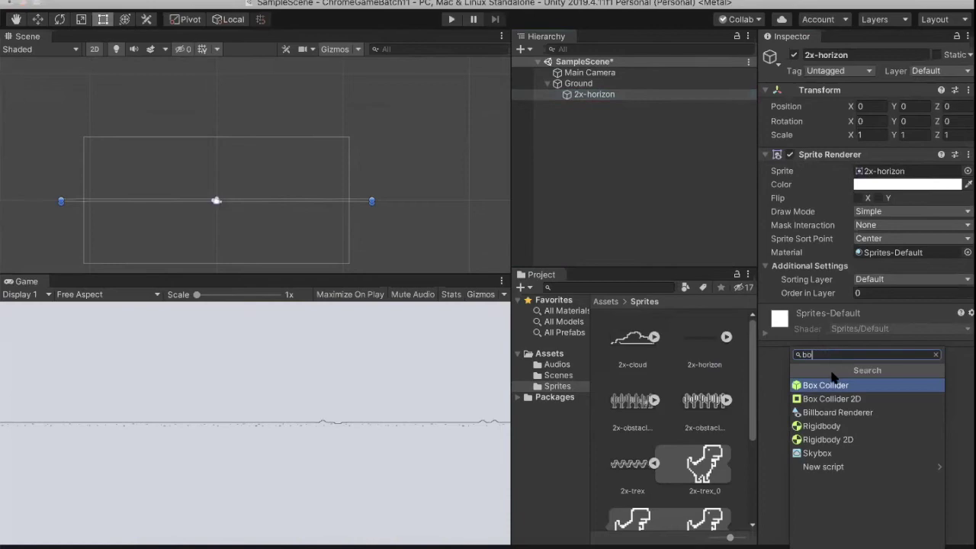
key("super+Tab")
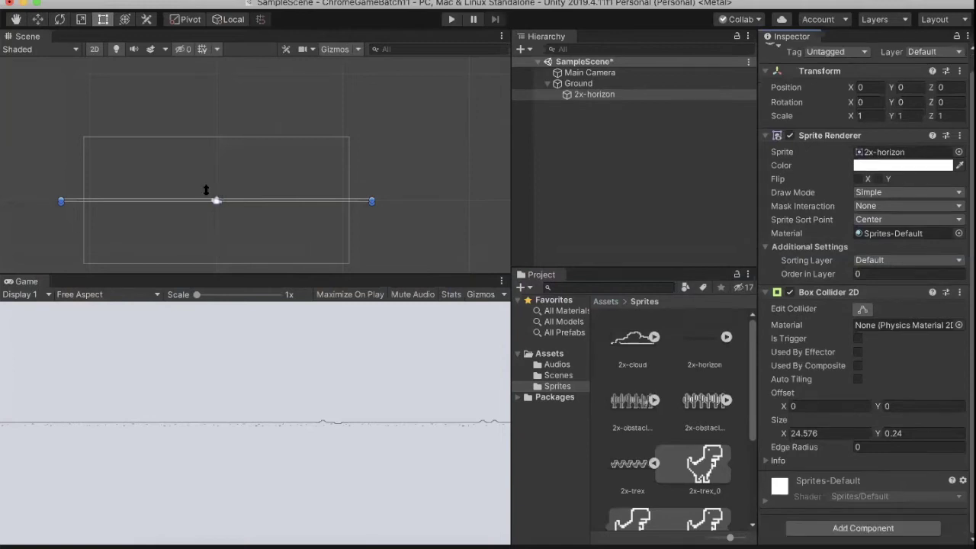
Set the Box Collider 2D height to 0.1 and collapse the component.
scroll(206, 191, "up", 10)
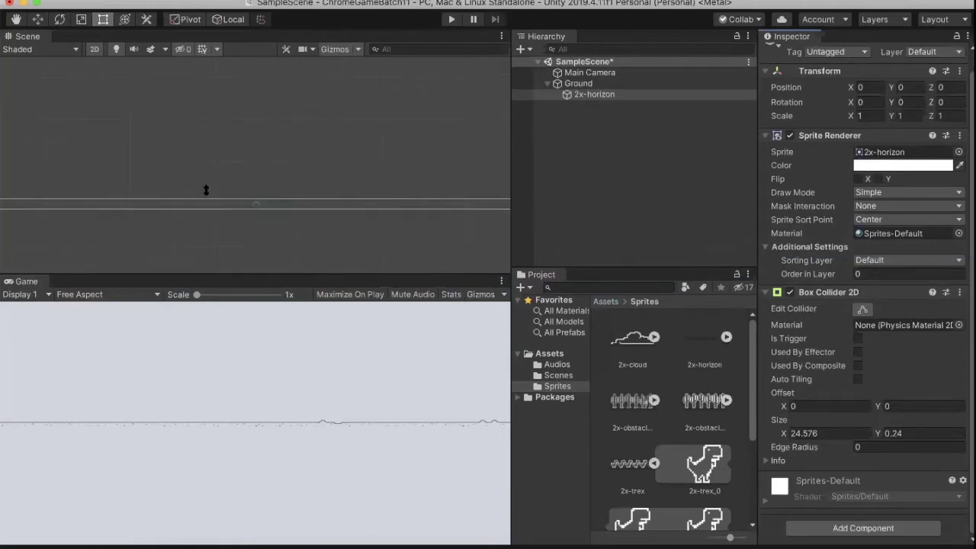
scroll(197, 200, "up", 5)
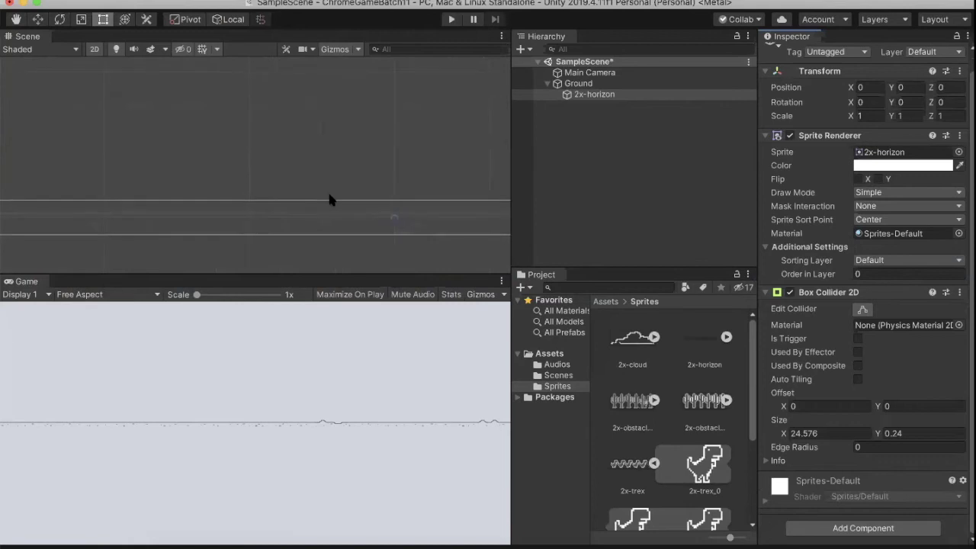
left_click(907, 433)
type("0.1")
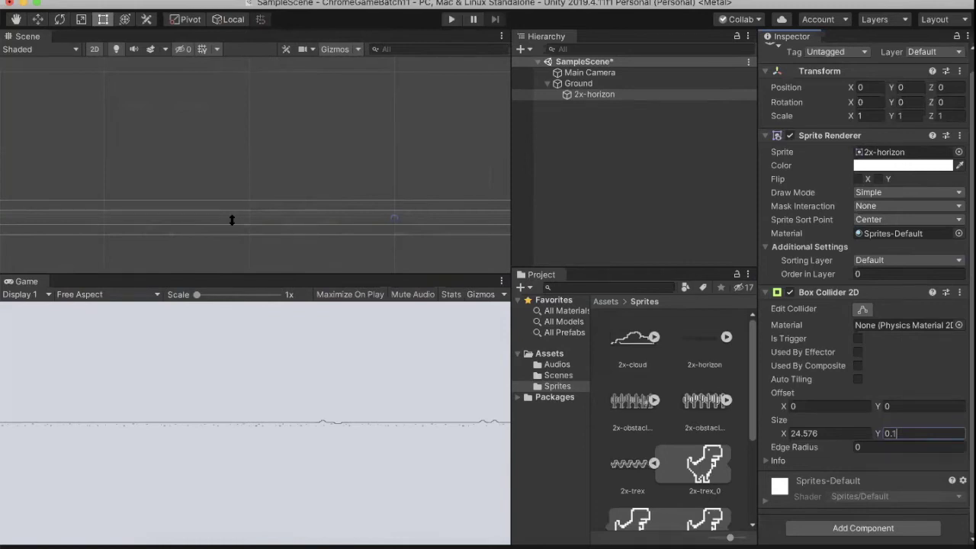
scroll(209, 200, "down", 4)
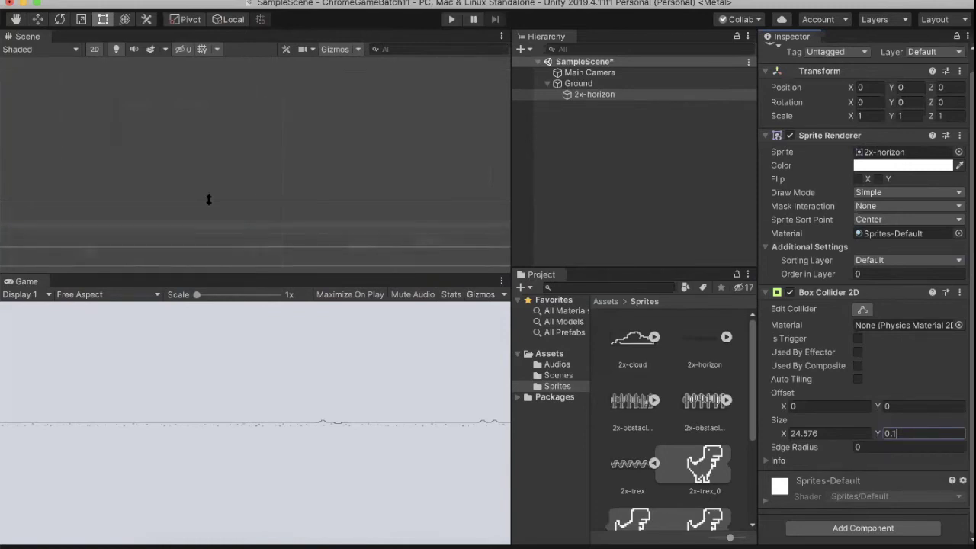
scroll(208, 200, "down", 5)
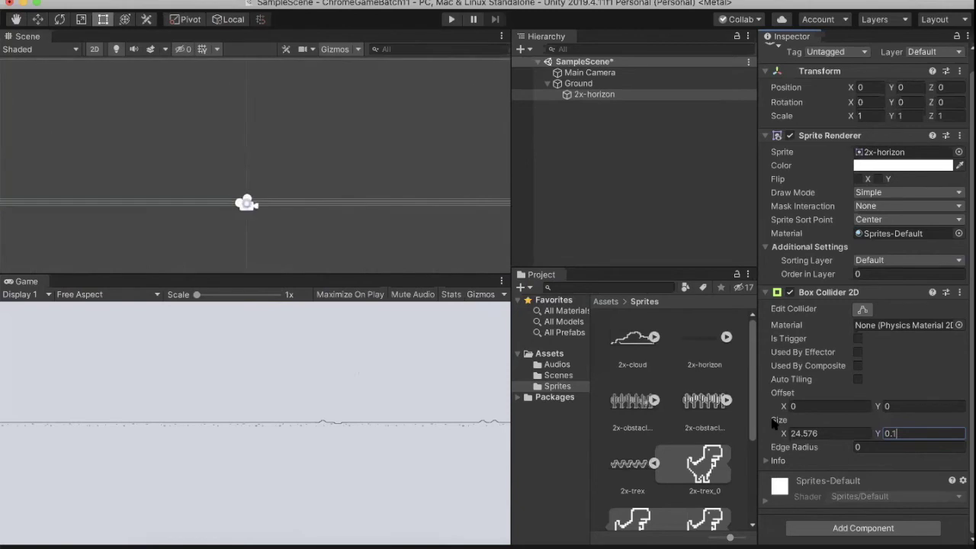
left_click(771, 312)
left_click(765, 292)
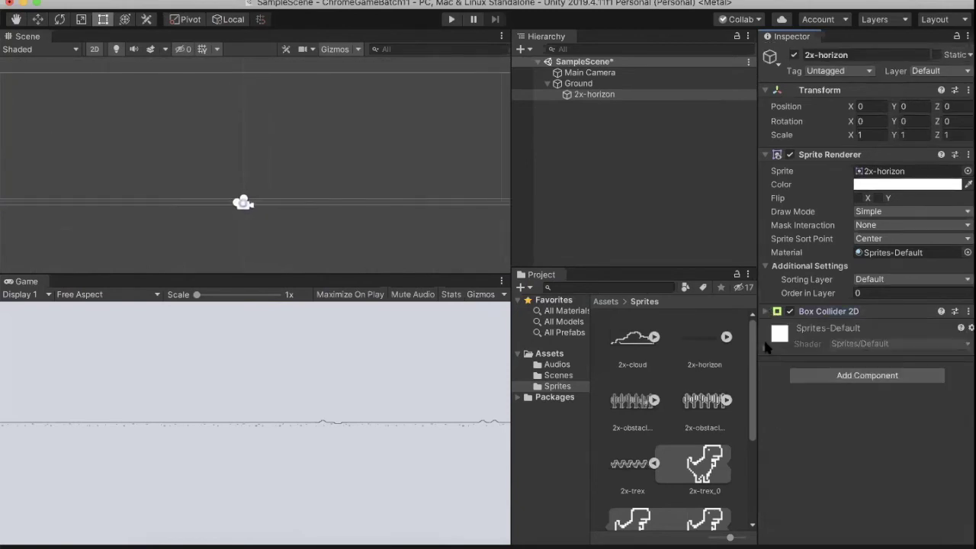
Duplicate 2x-horizon and move the copy right to X 19.85, then collapse Ground.
key("f")
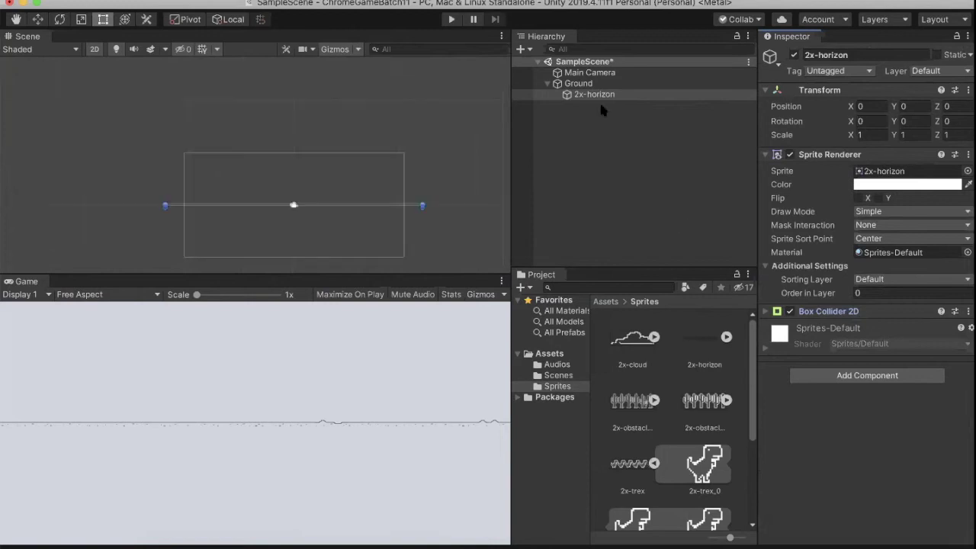
left_click(599, 95)
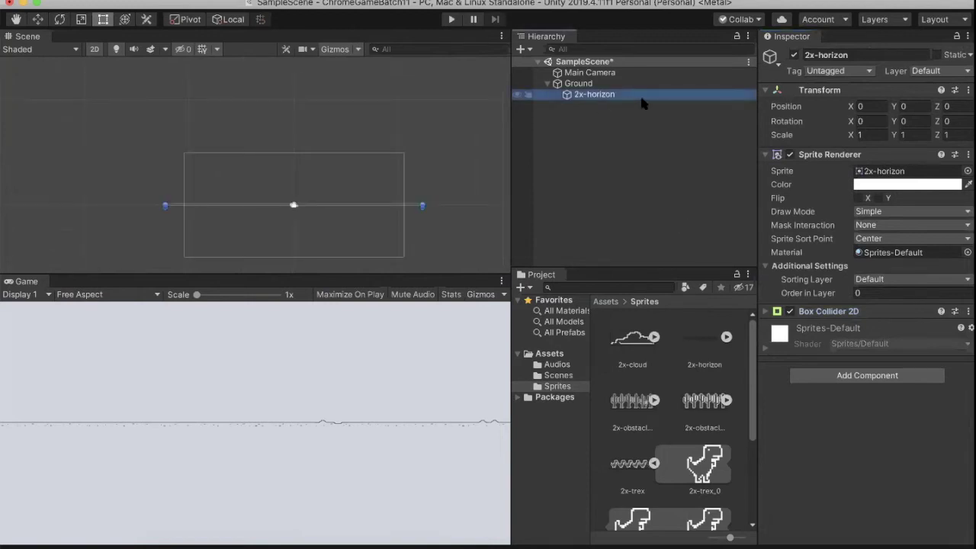
key("super+d")
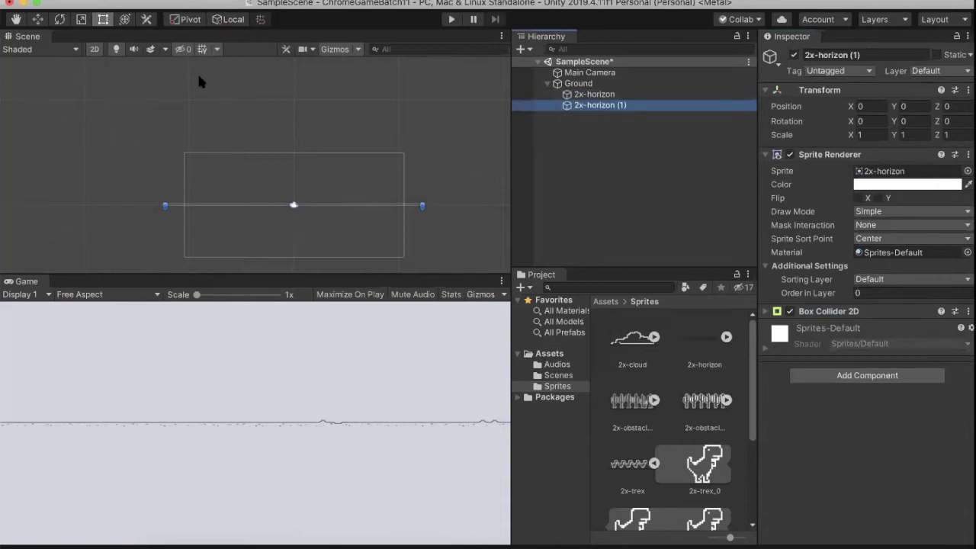
key("w")
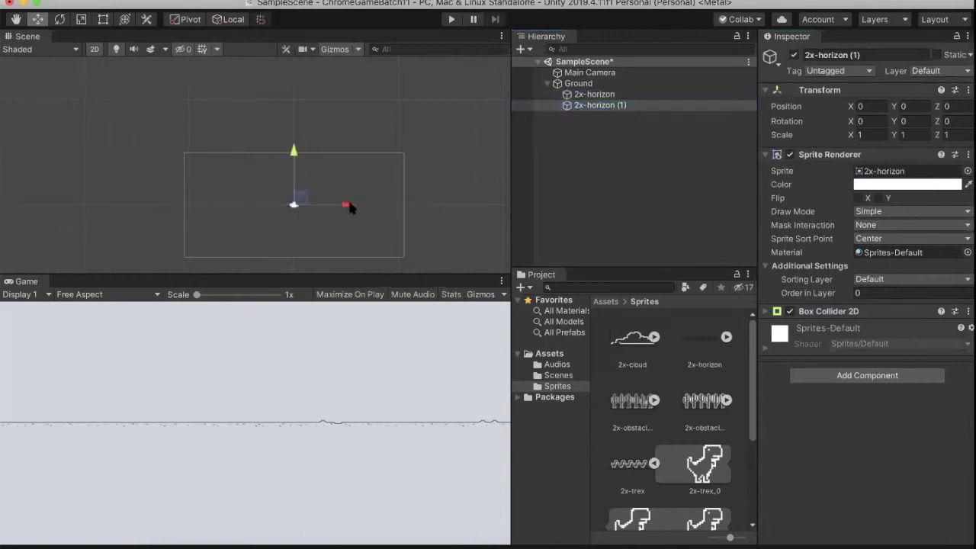
left_click_drag(504, 213, 547, 87)
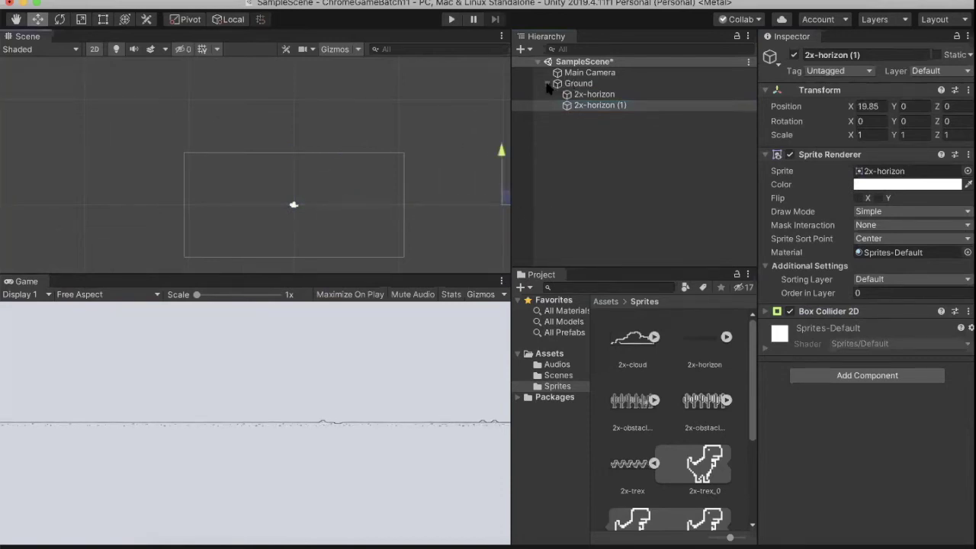
key("Left")
key("Left")
left_click(576, 126)
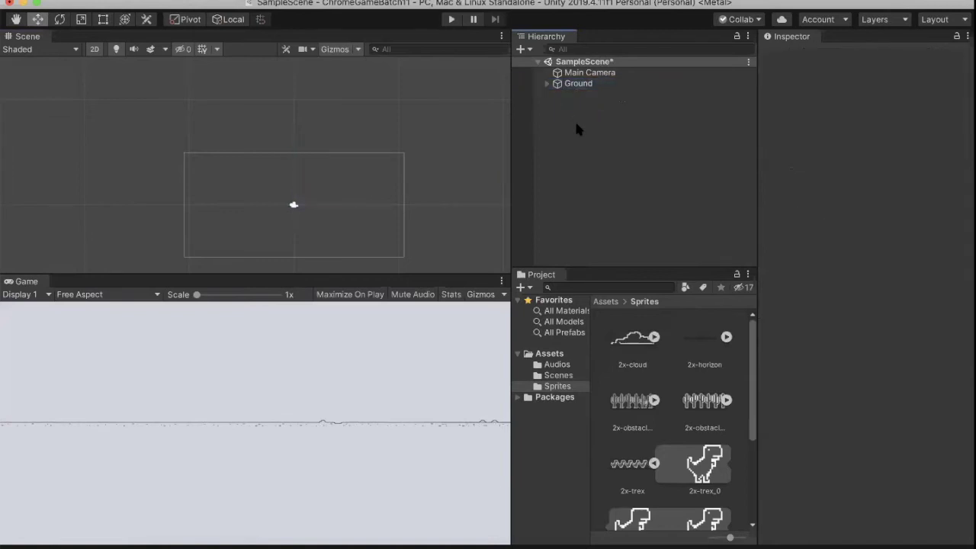
right_click(575, 126)
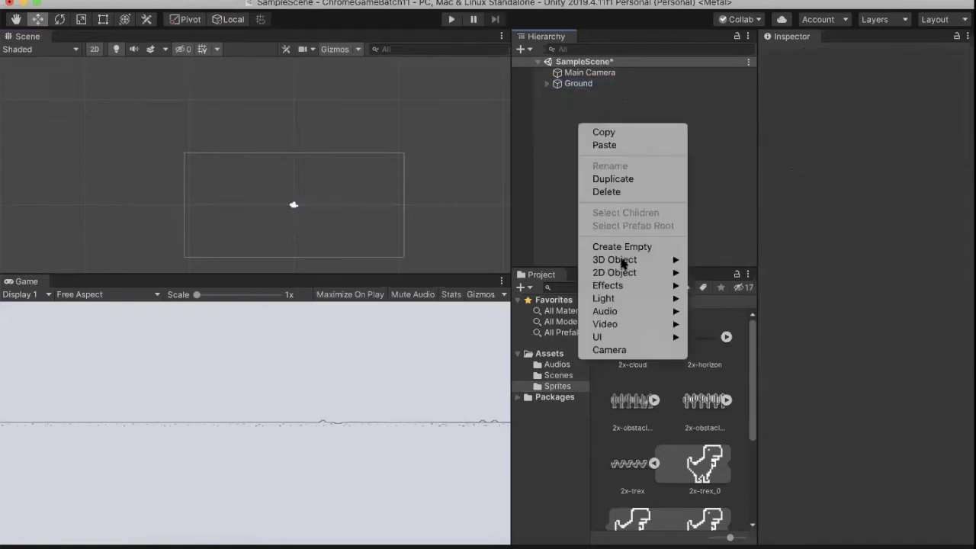
Add a new 2D Sprite object from the Hierarchy's 2D Object menu.
mouse_move(674, 260)
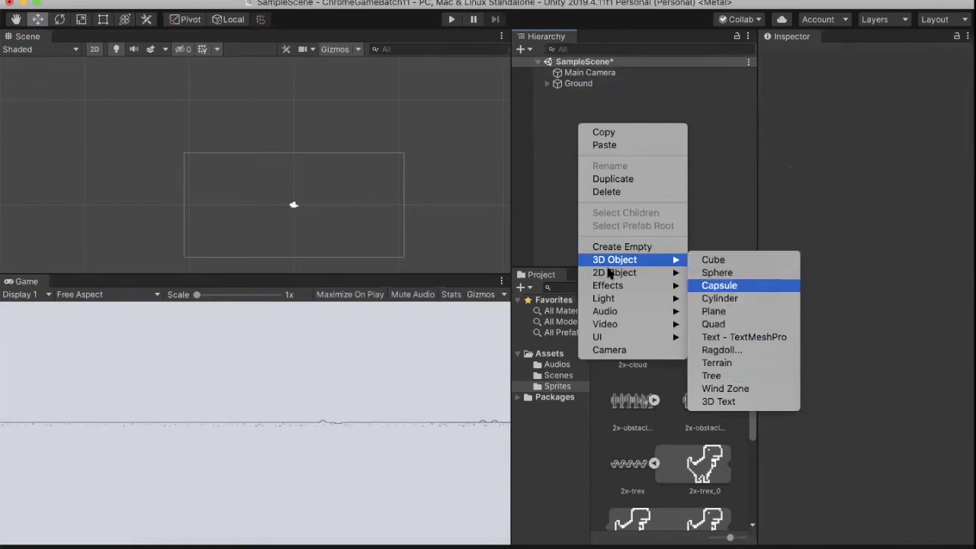
mouse_move(609, 275)
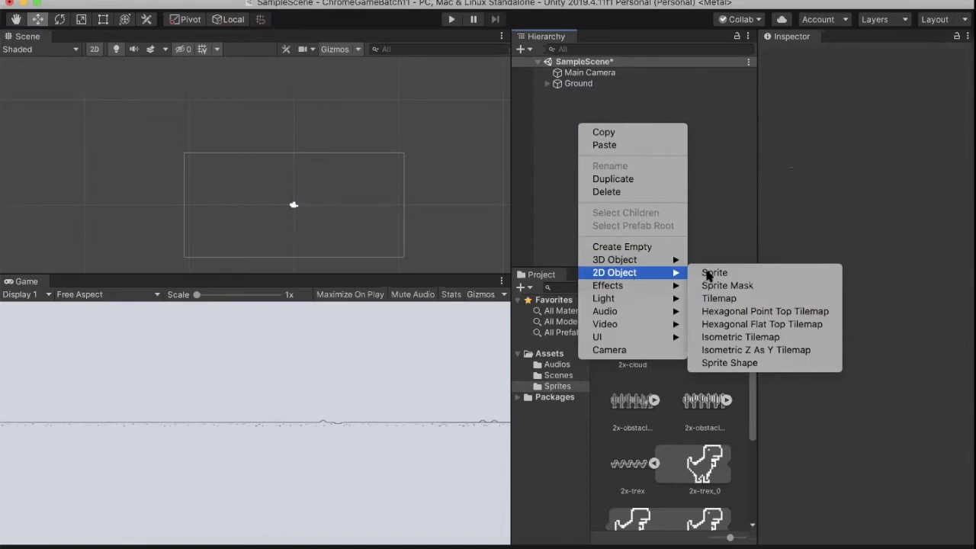
left_click(725, 274)
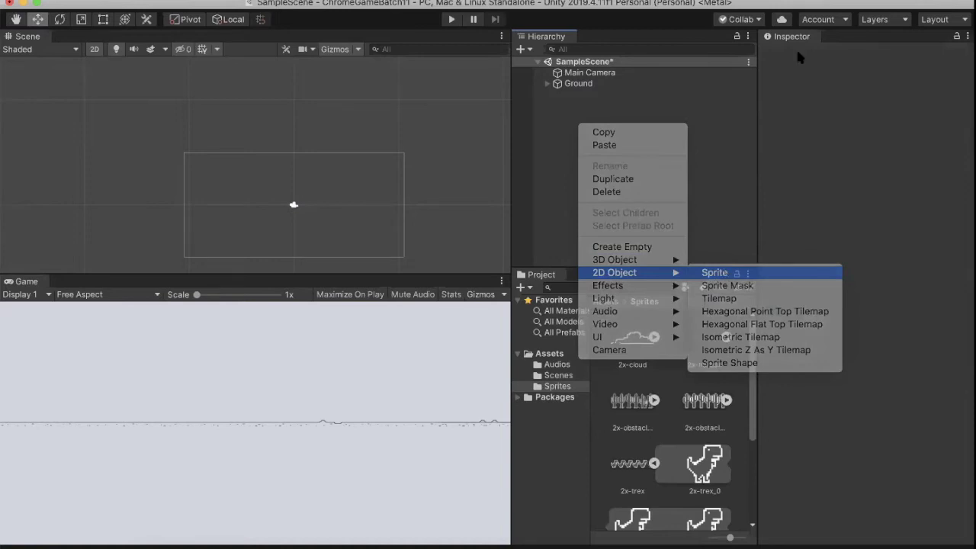
Rename New Sprite to 'Background' in the Inspector.
left_click(846, 55)
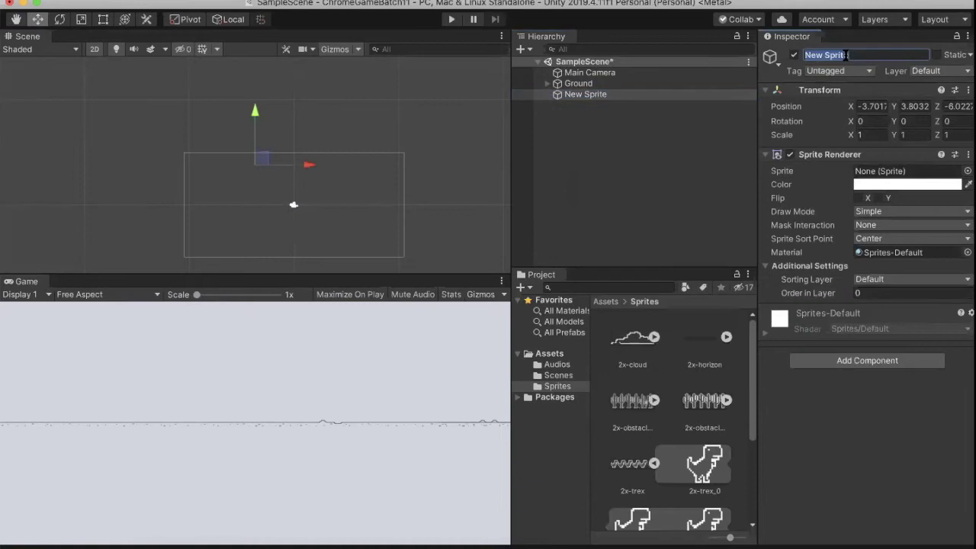
type("Background")
key("Return")
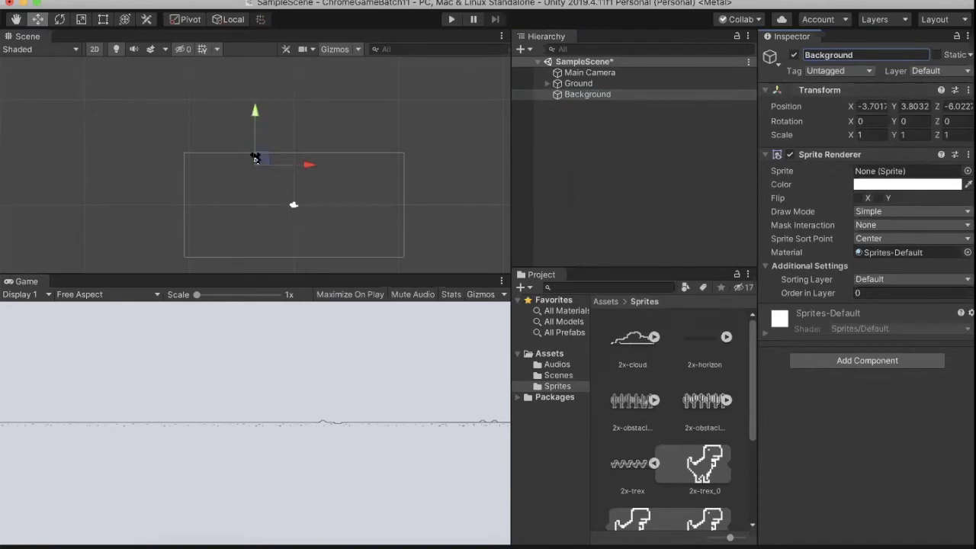
Reset Background's Transform to default position, rotation and scale.
left_click(294, 142)
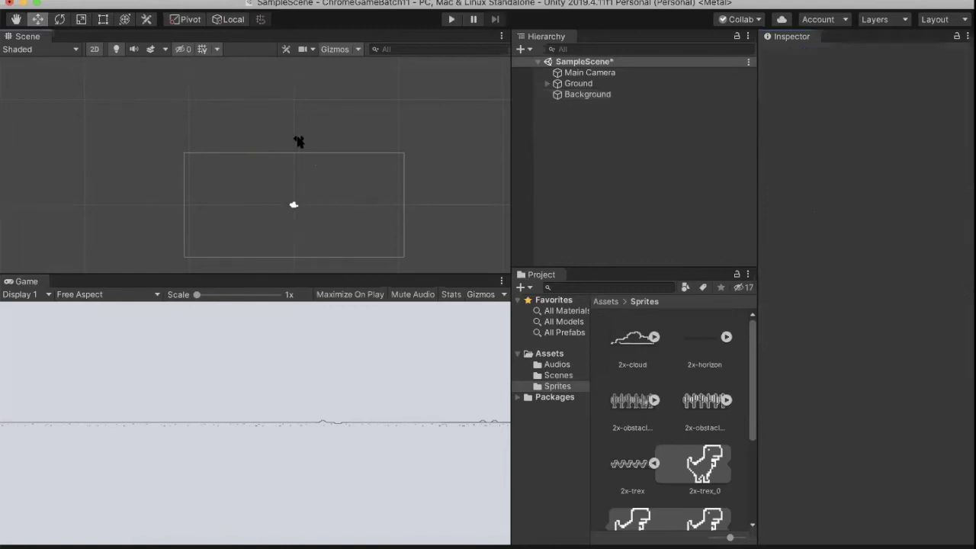
left_click(584, 94)
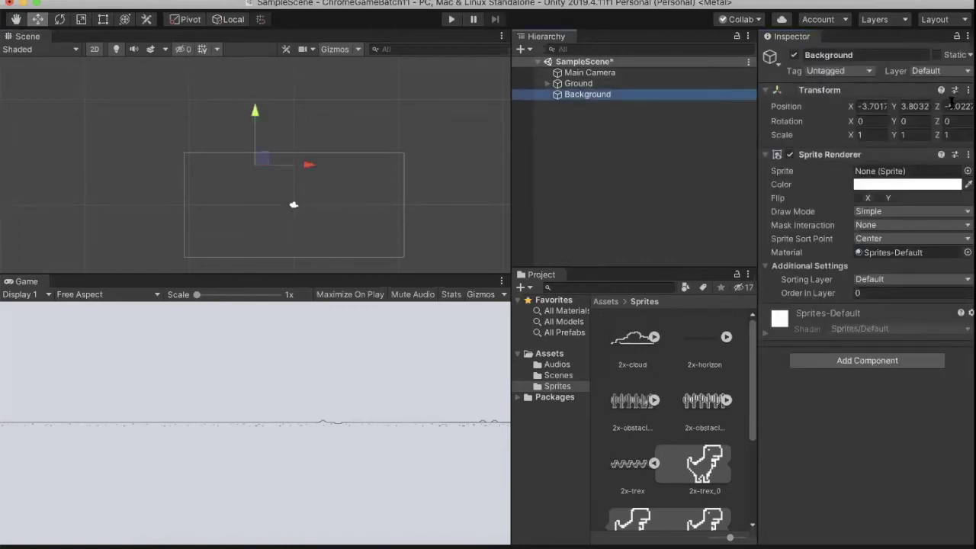
right_click(913, 113)
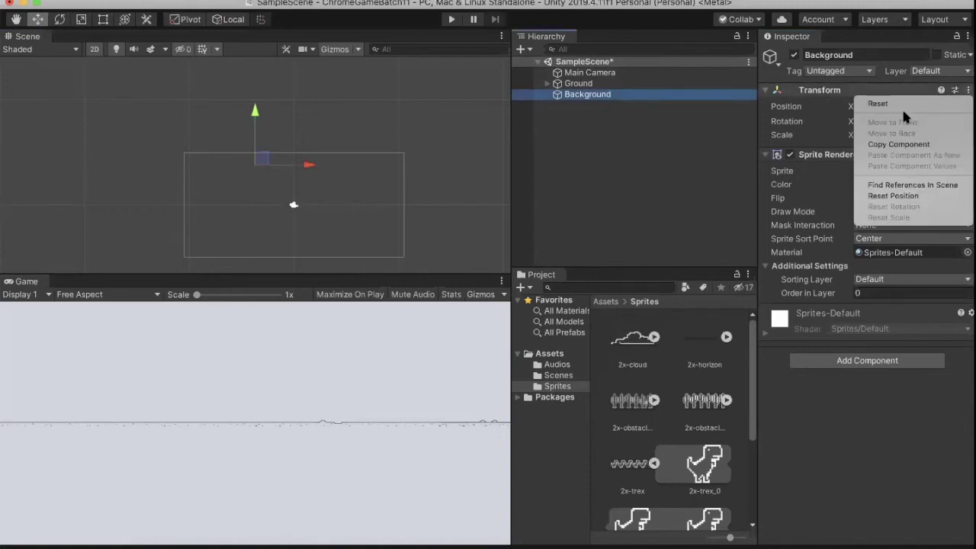
left_click(901, 105)
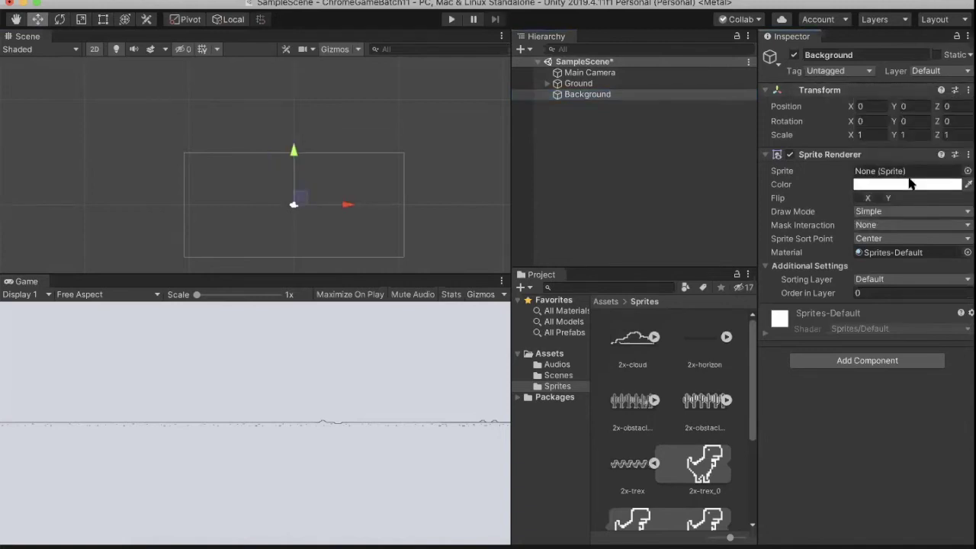
key("Up")
key("Down")
scroll(675, 498, "down", 3)
left_click(677, 496)
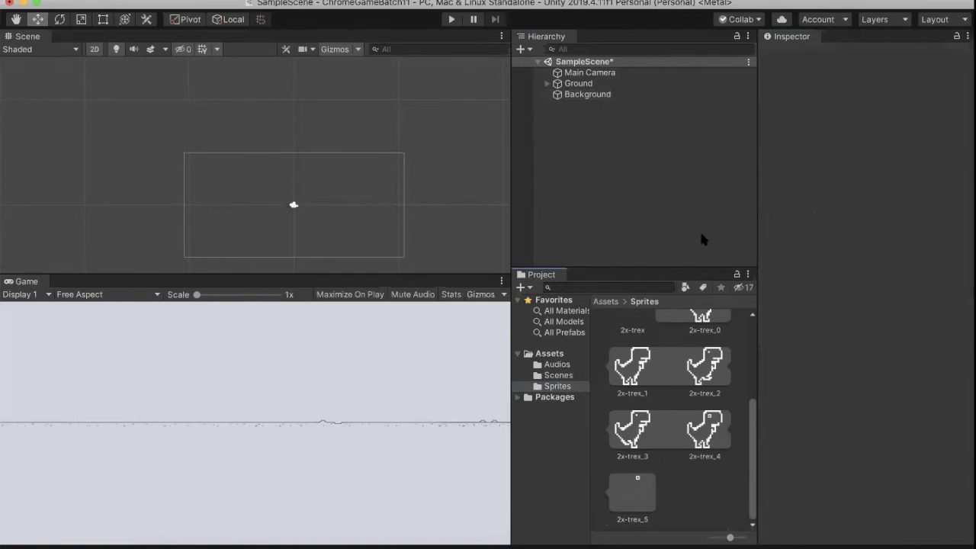
Create a Square sprite asset, Square.png, in the Sprites folder via Create > Sprites > Square.
right_click(623, 412)
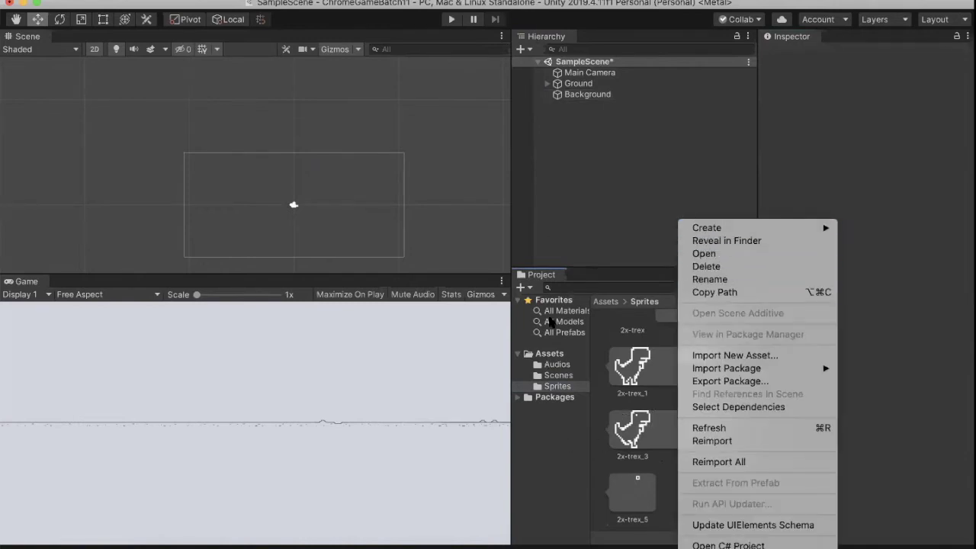
key("Up")
key("Right")
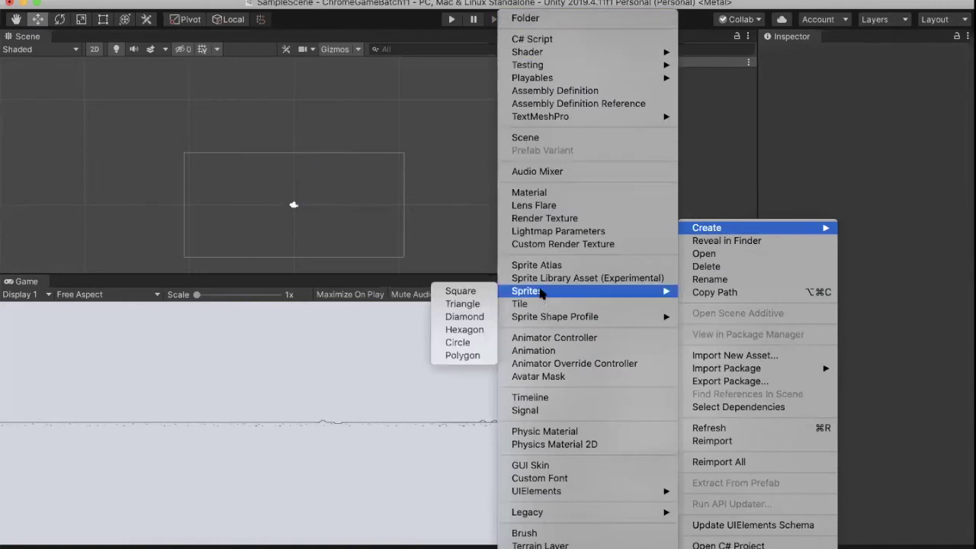
mouse_move(526, 293)
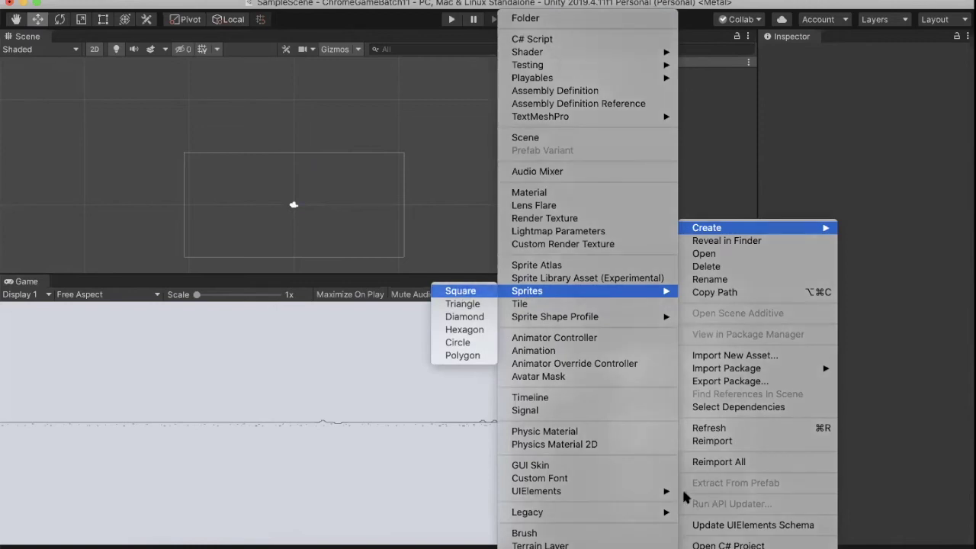
key("Return")
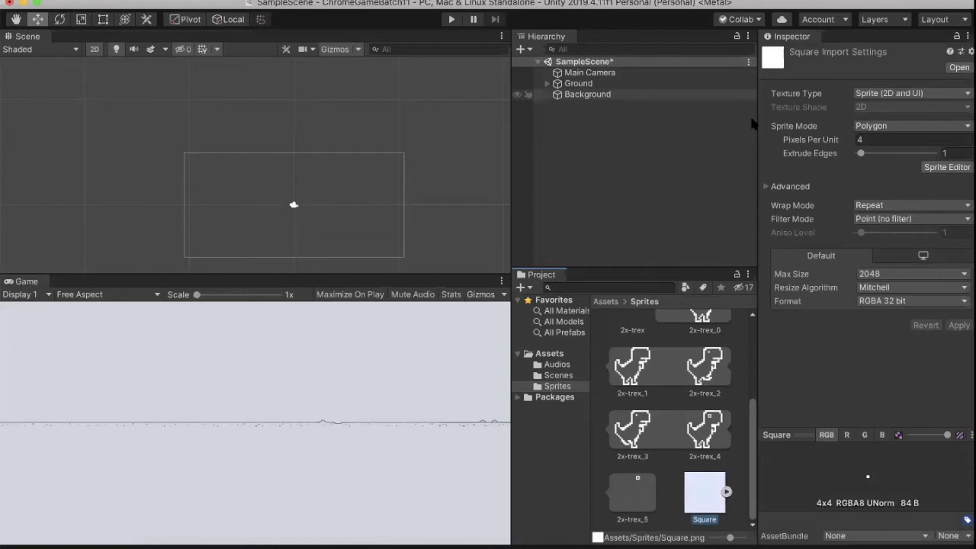
left_click(597, 95)
Assign the Square sprite to Background through the sprite picker.
left_click(968, 171)
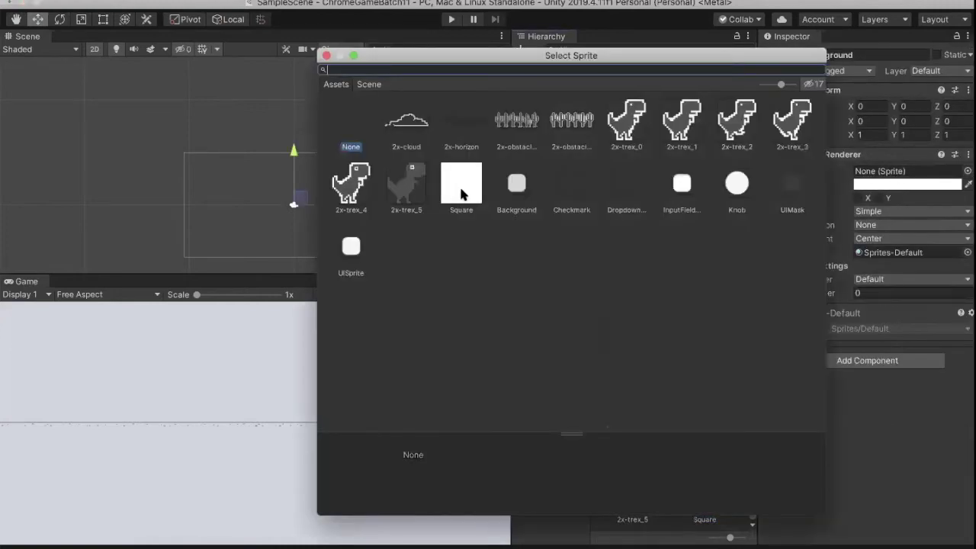
left_click(460, 192)
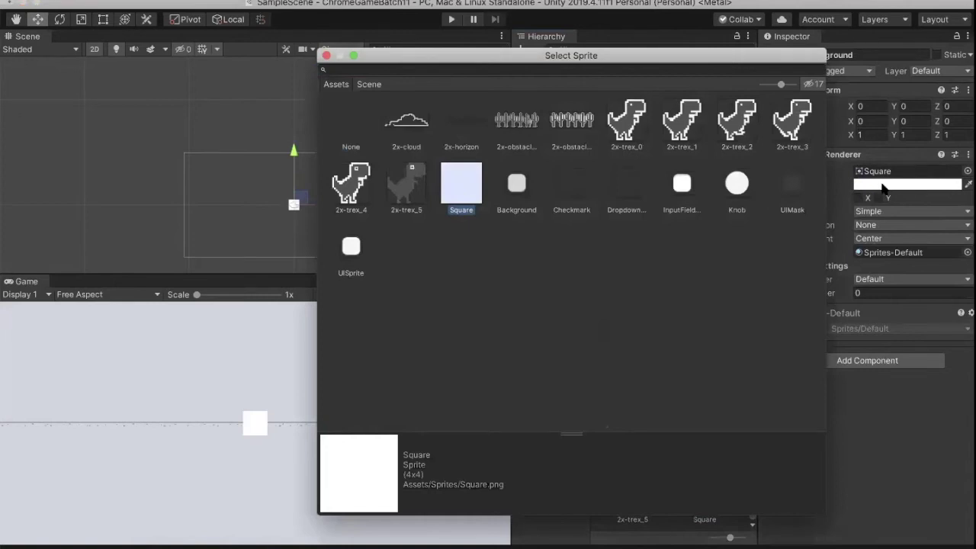
key("Return")
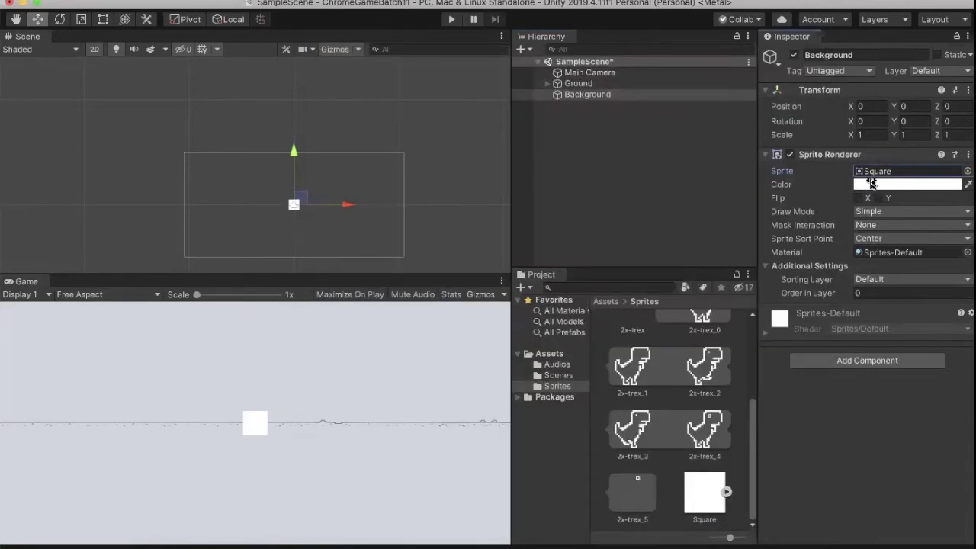
Scale Background to X 40, Y 10 and set its Order in Layer to -2.
left_click(866, 135)
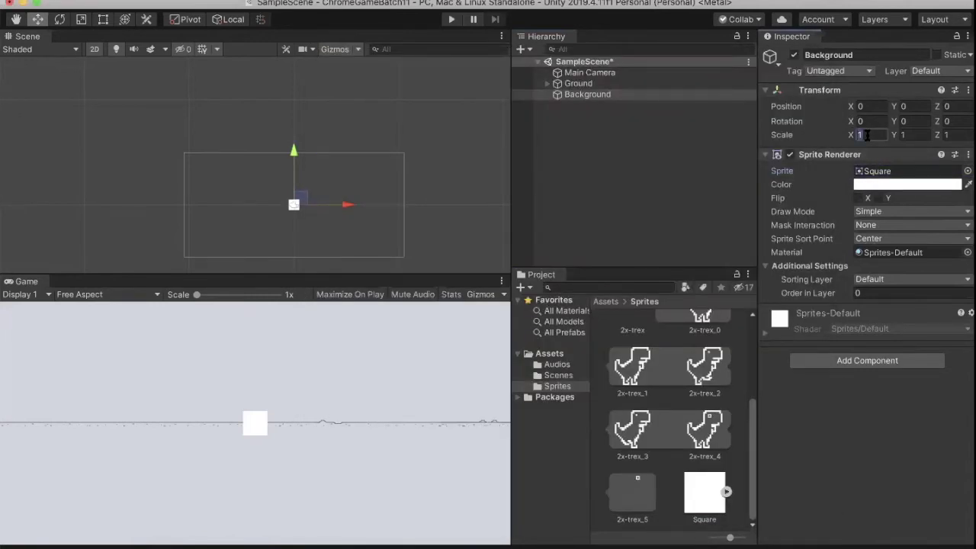
type("30")
key("BackSpace")
key("BackSpace")
type("40")
key("Tab")
type("10")
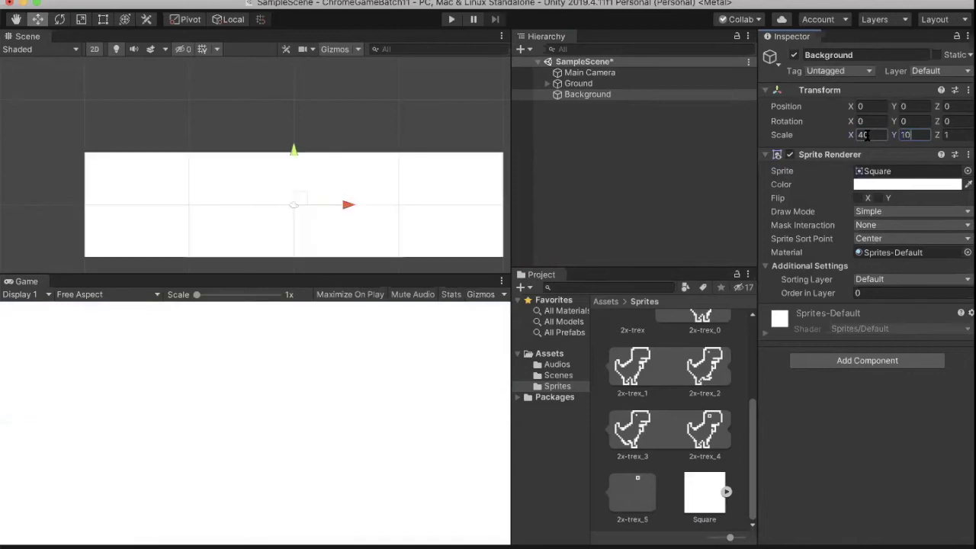
key("Tab")
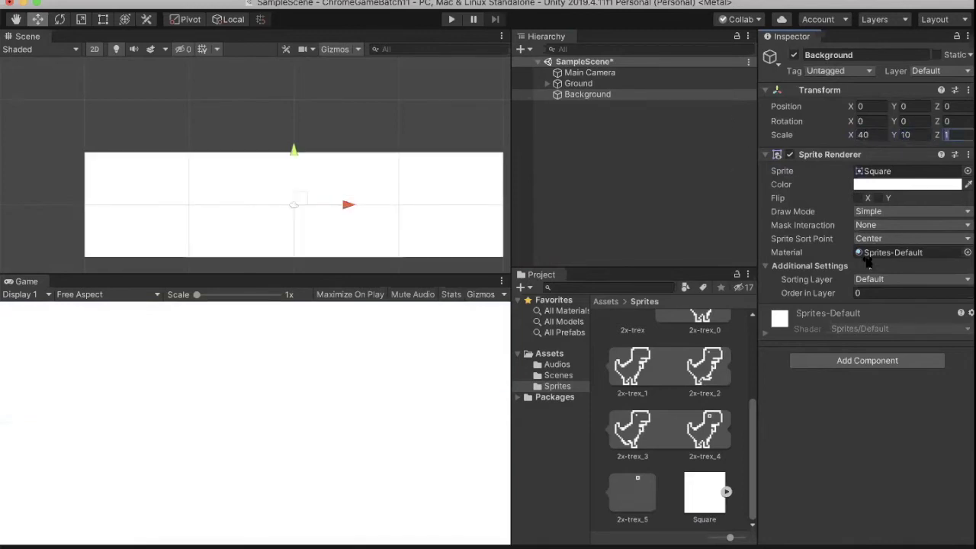
left_click(863, 294)
type("-2")
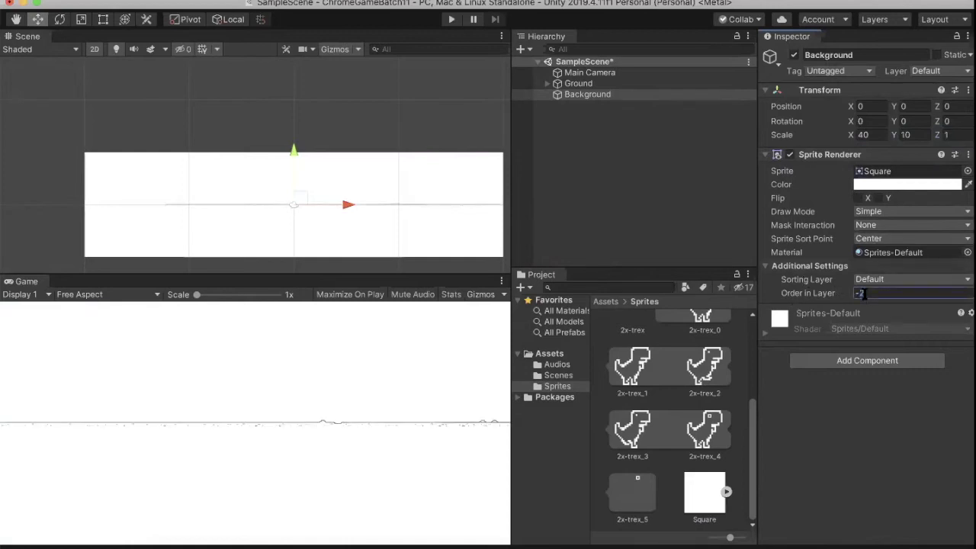
left_click(616, 126)
Expand Ground and review the 2x-horizon piece's Box Collider 2D size.
key("q")
scroll(190, 196, "up", 2)
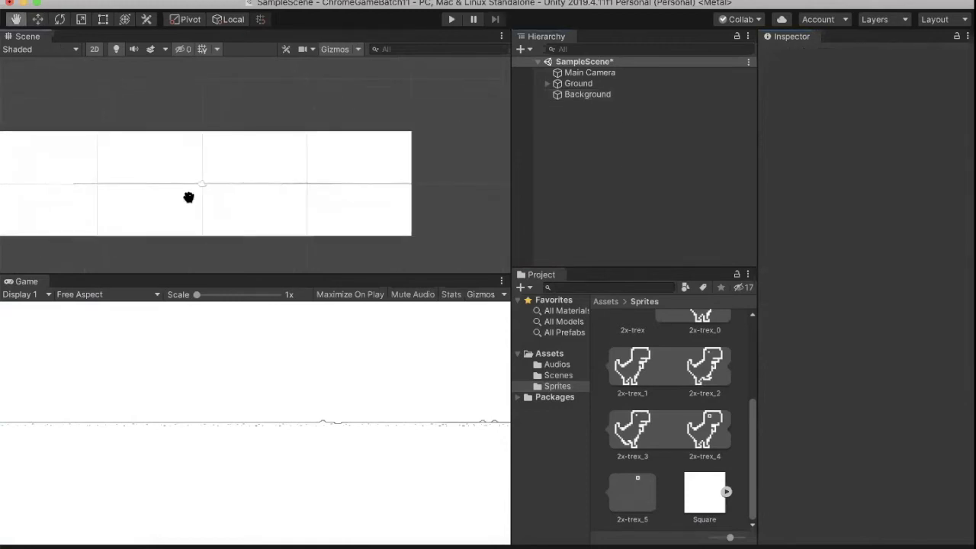
scroll(185, 196, "up", 3)
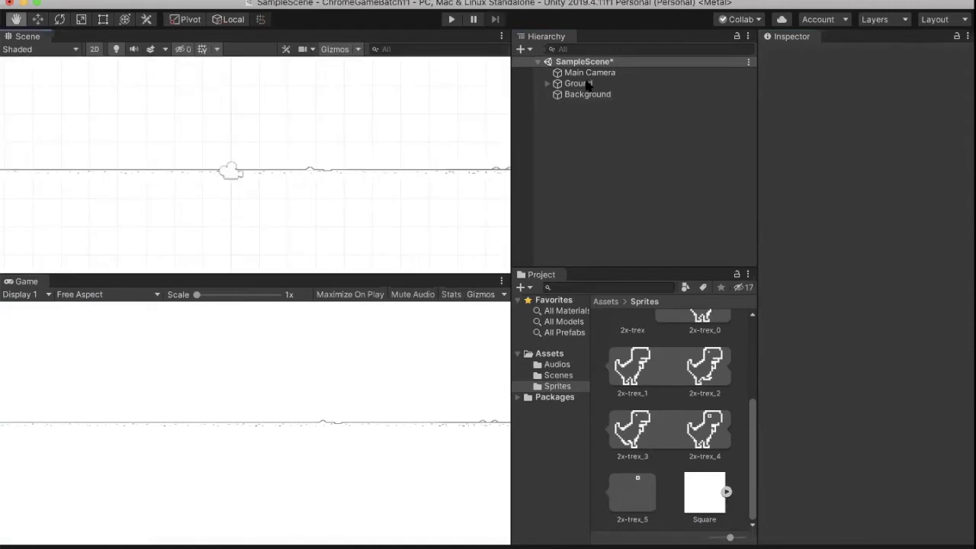
left_click(549, 84)
left_click(547, 84)
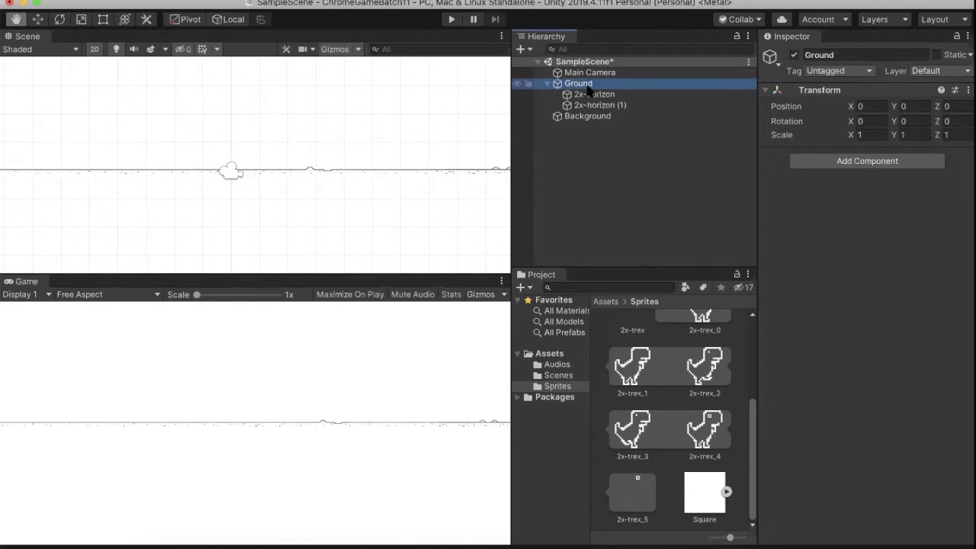
left_click(591, 93)
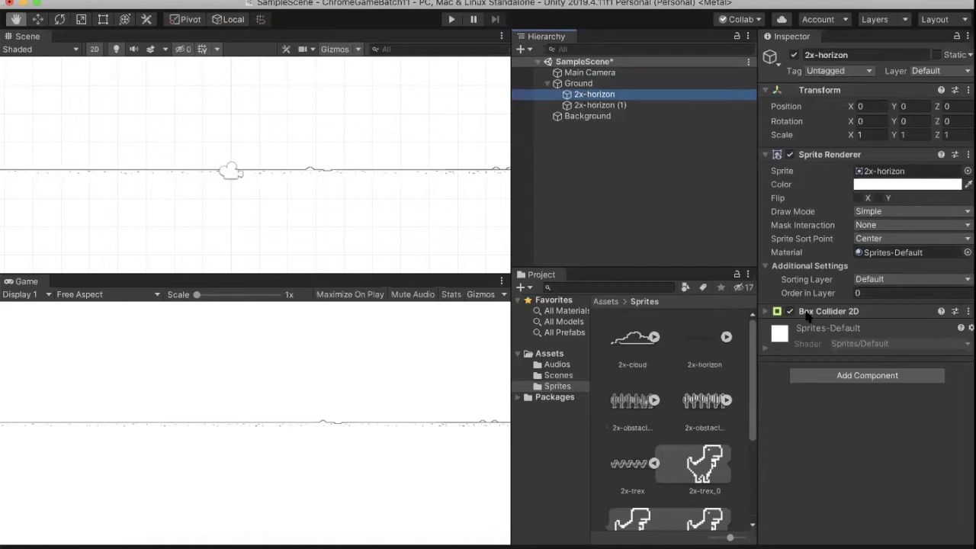
left_click(766, 312)
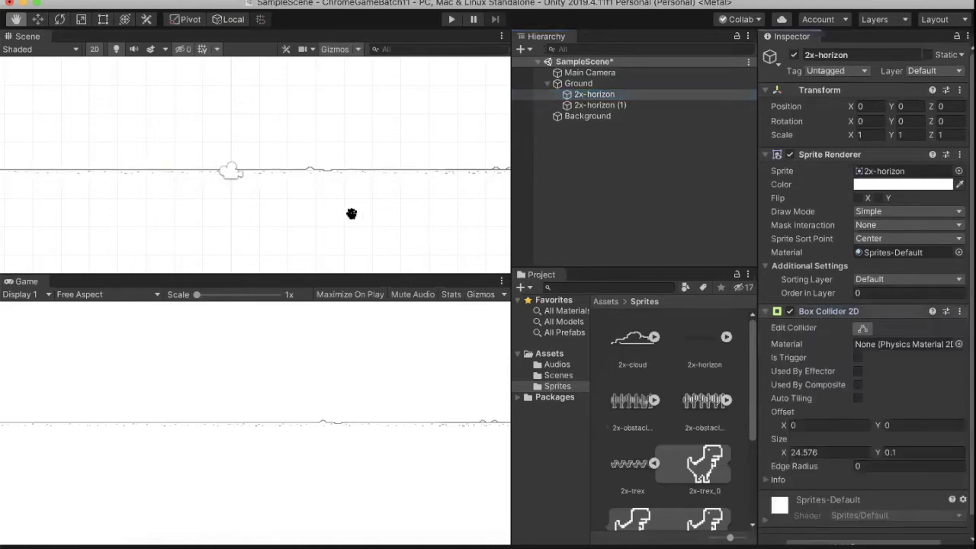
Select 2x-horizon (1) and pan the Scene view along the ground.
left_click(599, 105)
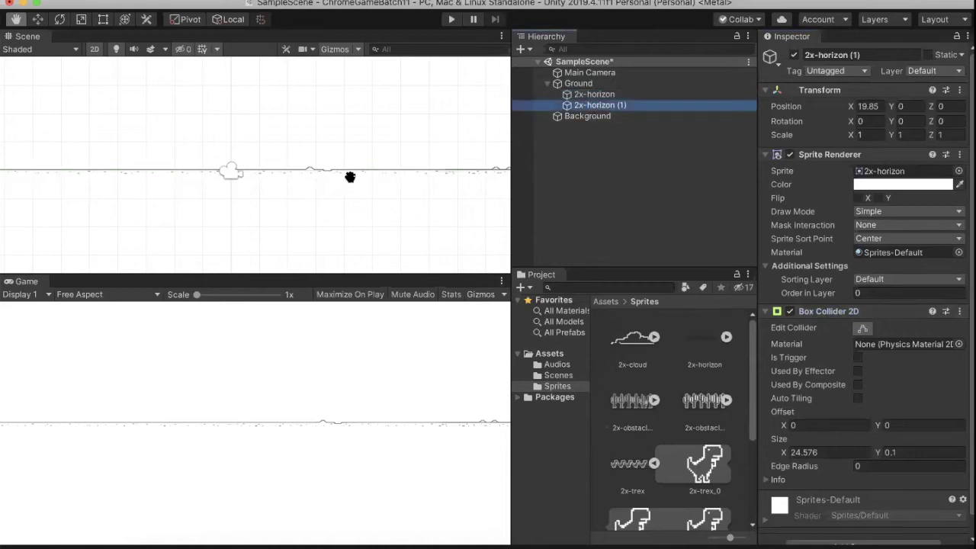
left_click(353, 188)
left_click_drag(211, 191, 122, 192)
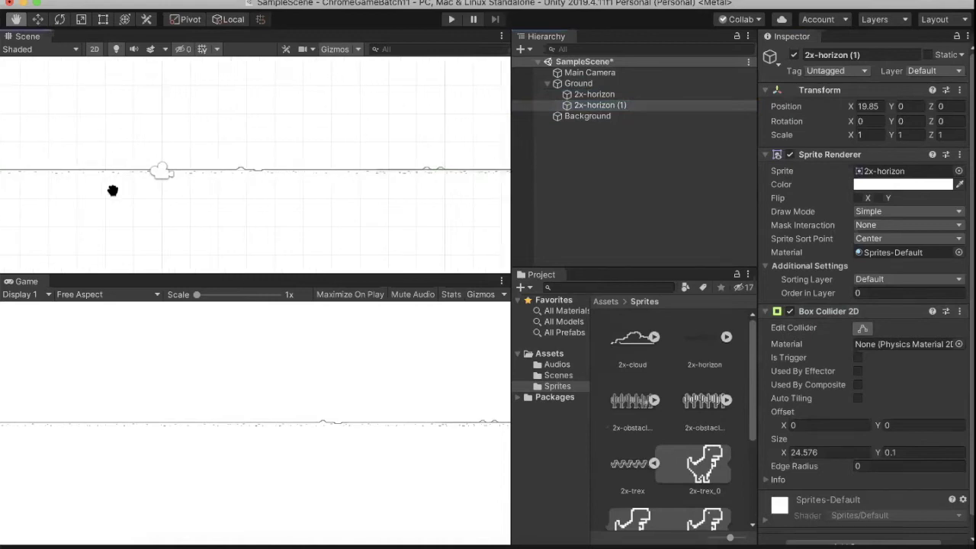
left_click_drag(66, 181, 155, 185)
Drag 2x-horizon (1) right with the Move gizmo, then enter Position X 24.
key("w")
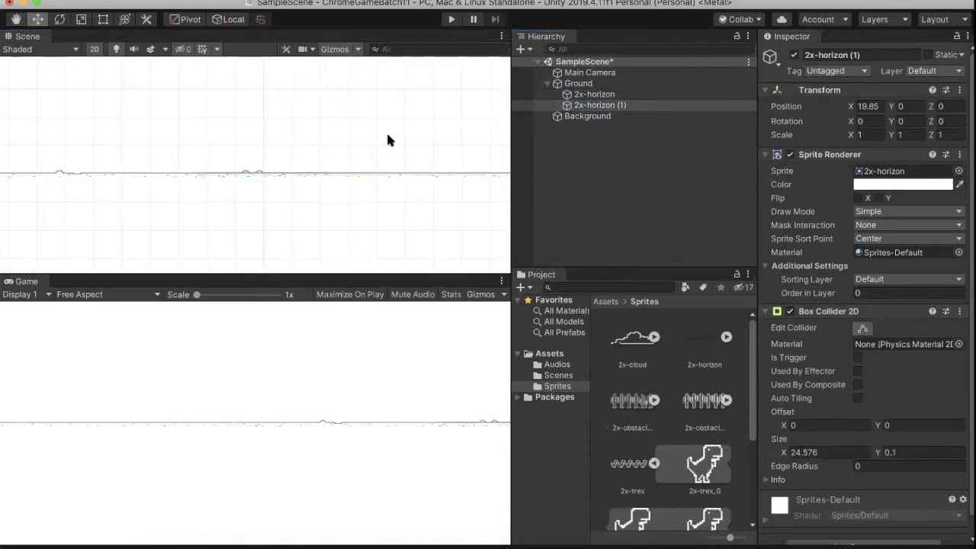
scroll(484, 137, "down", 5)
left_click_drag(536, 147, 385, 150)
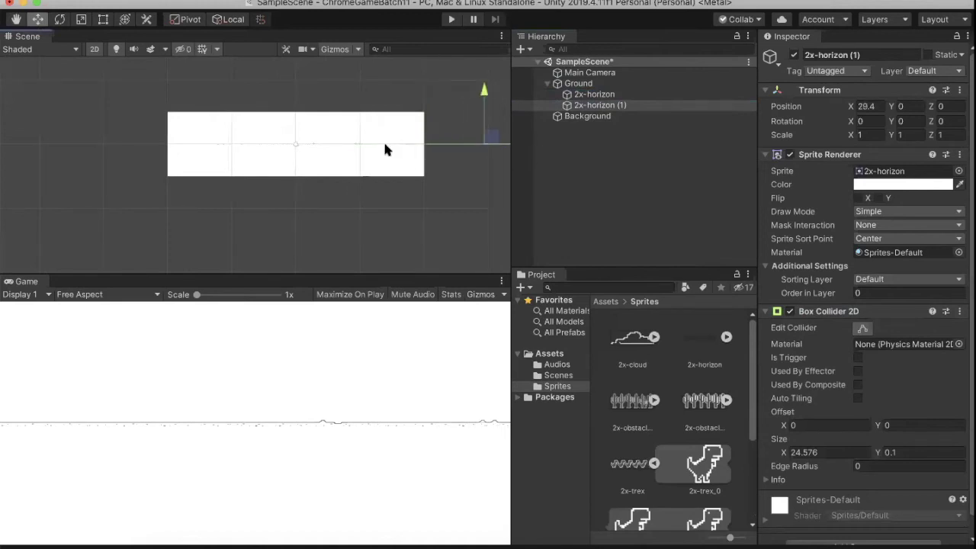
scroll(385, 150, "up", 4)
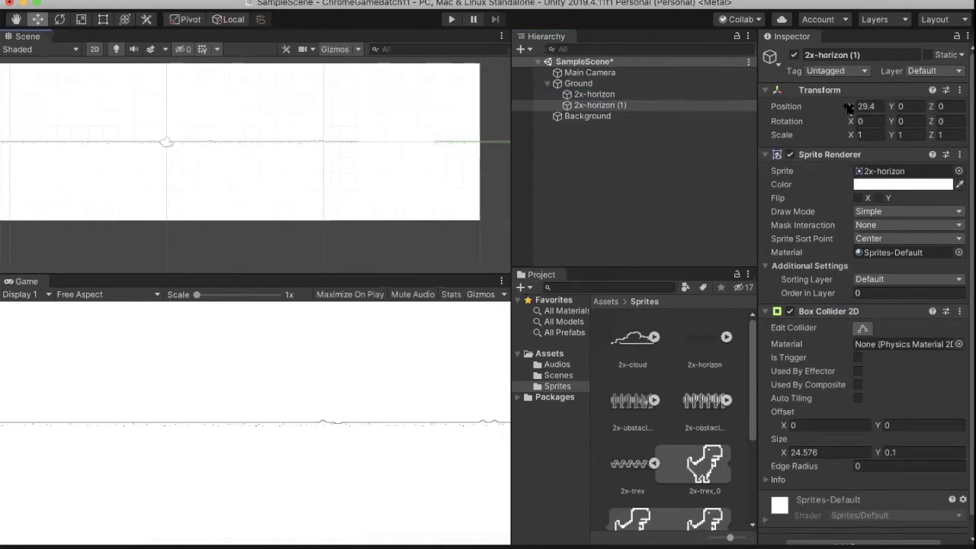
left_click_drag(848, 107, 735, 111)
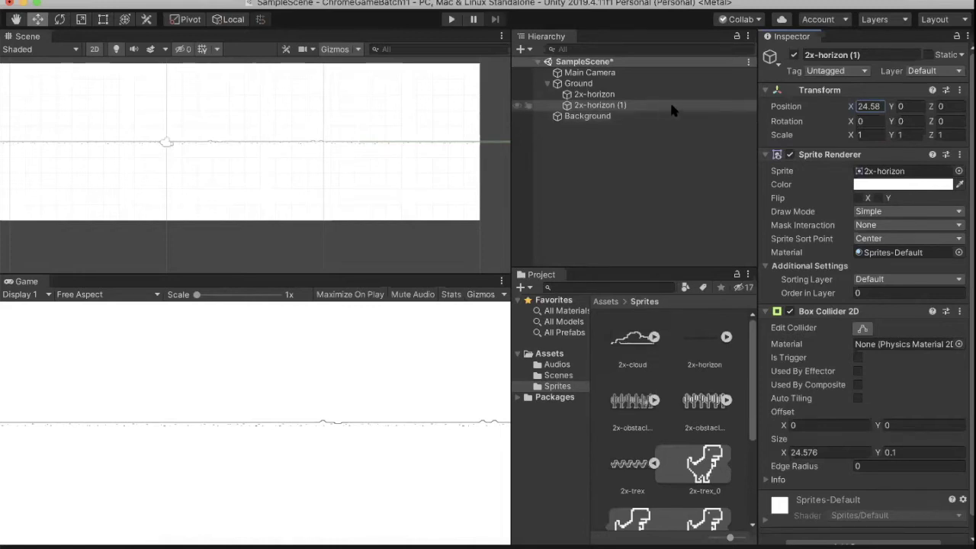
left_click_drag(856, 107, 855, 109)
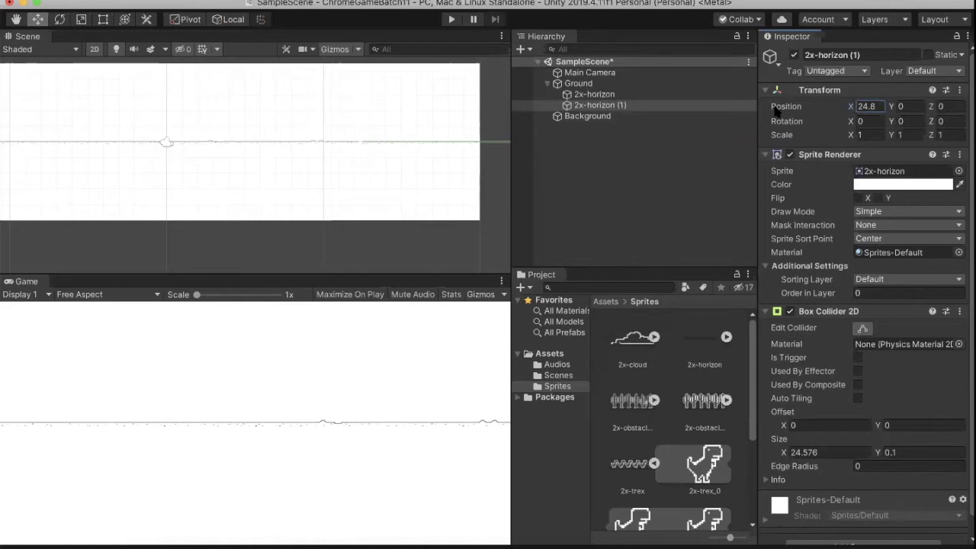
left_click(868, 108)
type("24")
Compare the two horizon pieces, the original at X 0 and the copy at X 24.
left_click(593, 93)
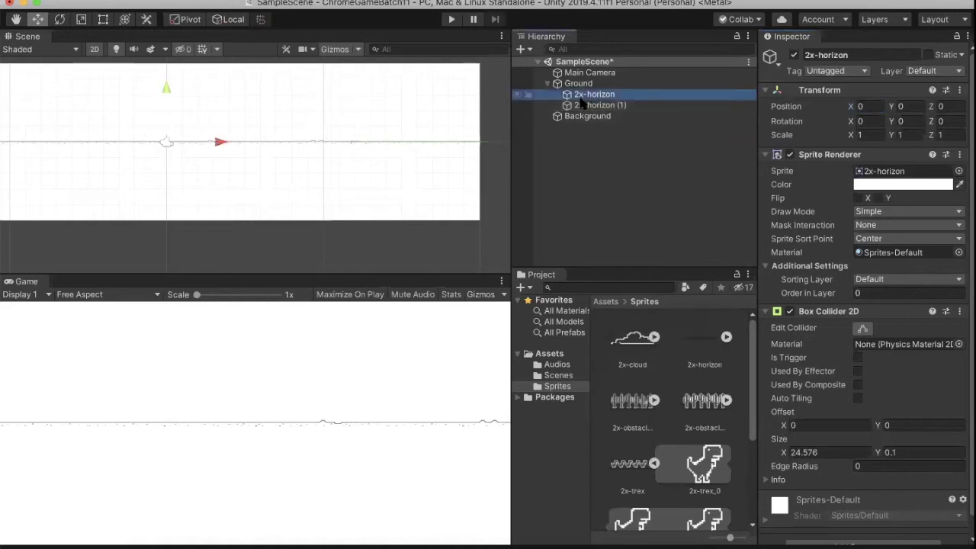
left_click_drag(582, 100, 647, 107)
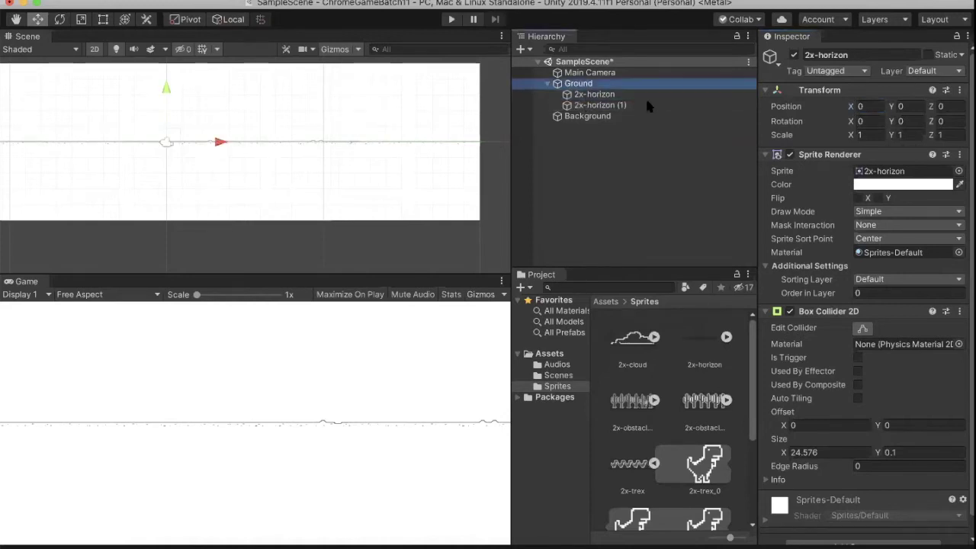
left_click(594, 94)
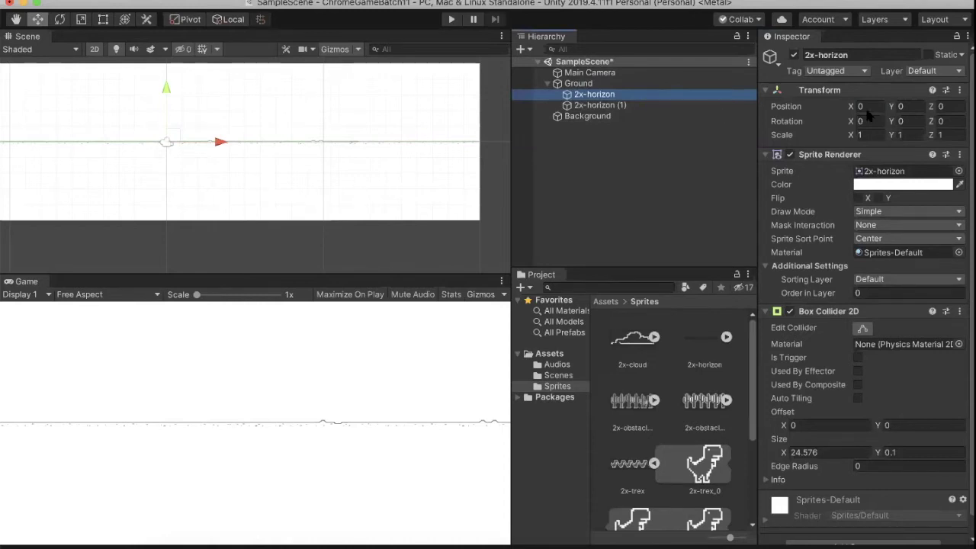
left_click(609, 106)
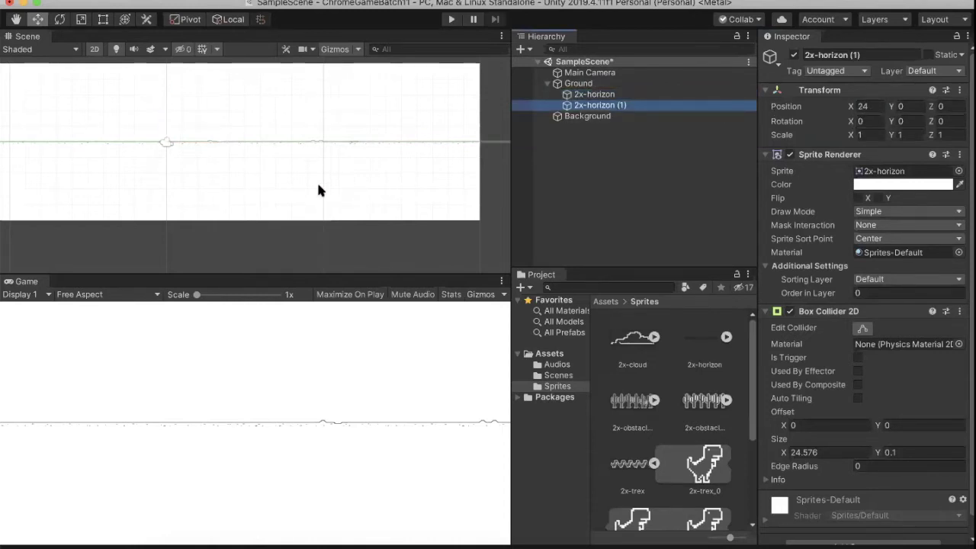
scroll(318, 189, "down", 5)
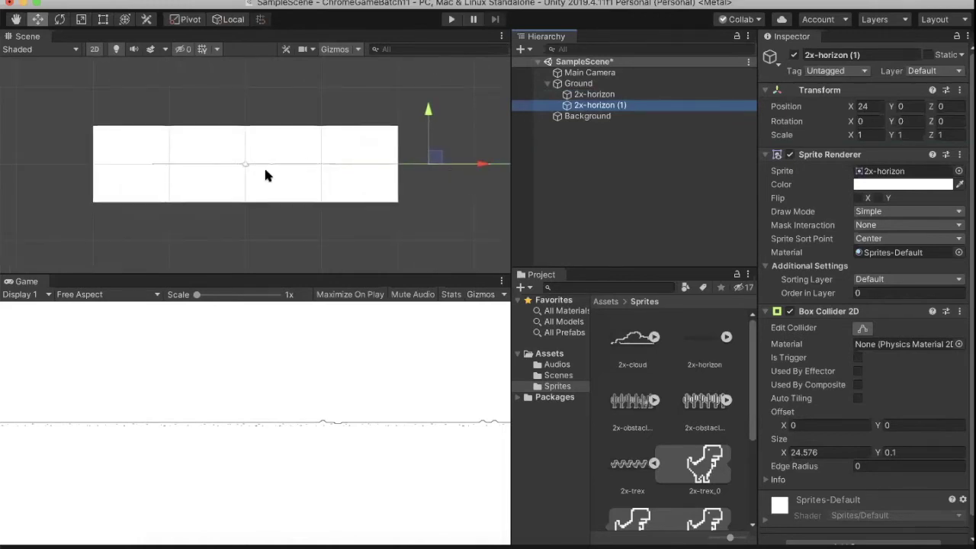
left_click(594, 95)
left_click(602, 105)
left_click(593, 94)
left_click(304, 178)
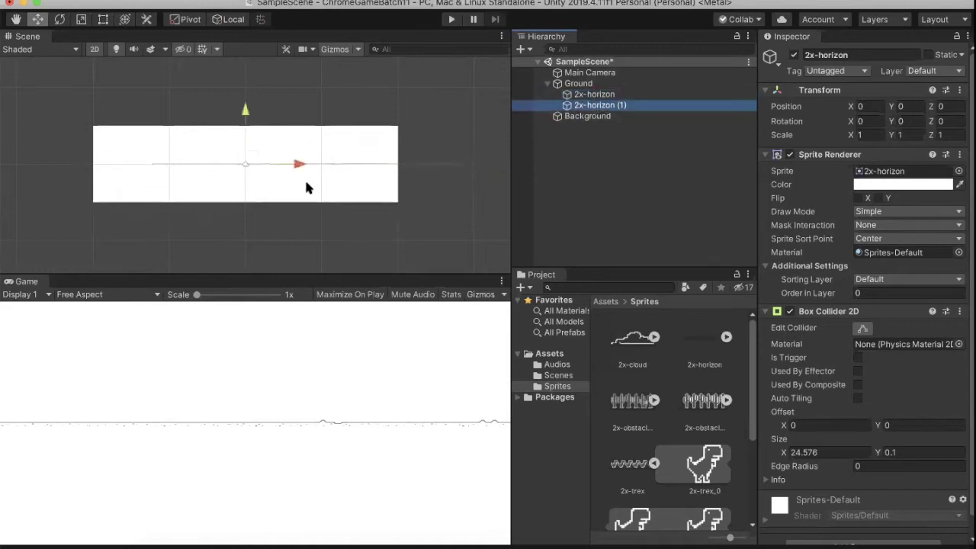
scroll(305, 187, "up", 10)
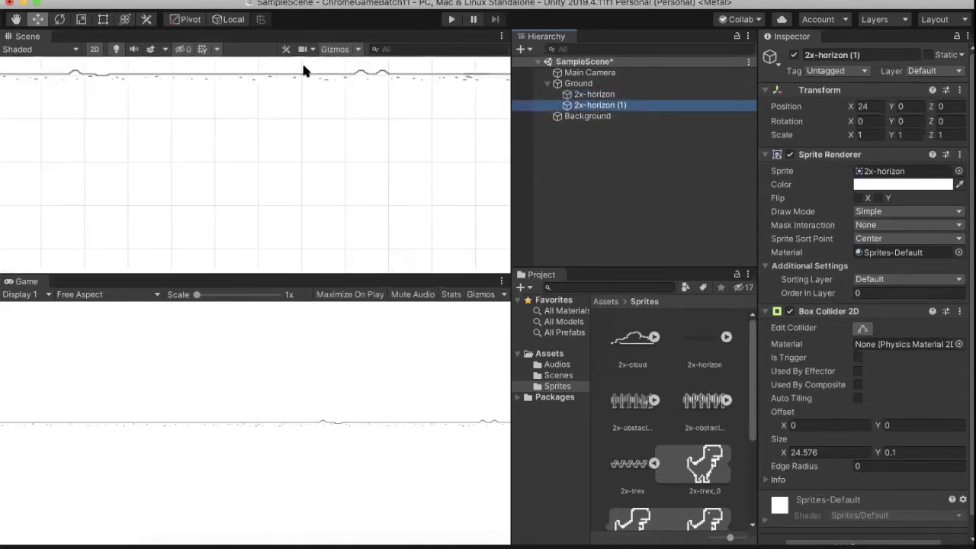
scroll(307, 146, "down", 5)
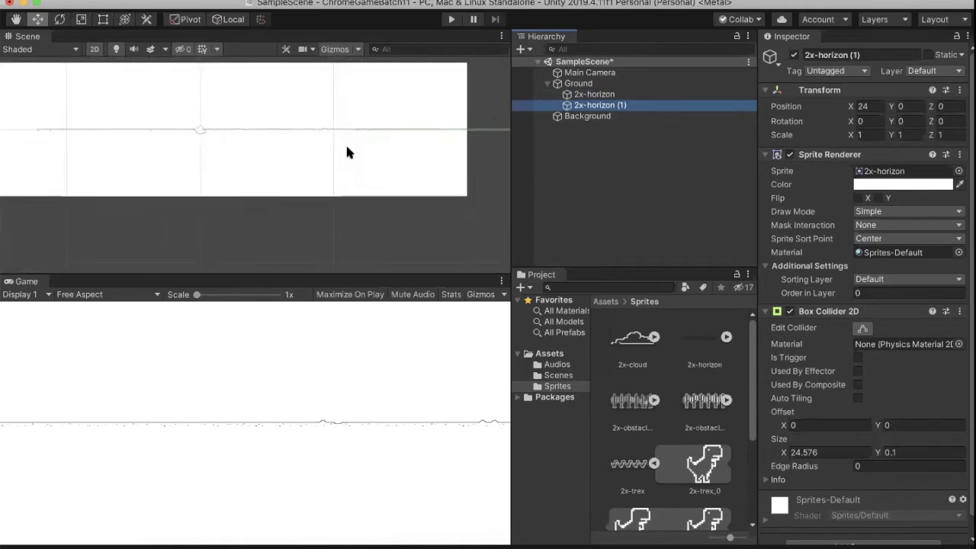
Deactivate the Background object and collapse the Ground group in the Hierarchy.
left_click(587, 116)
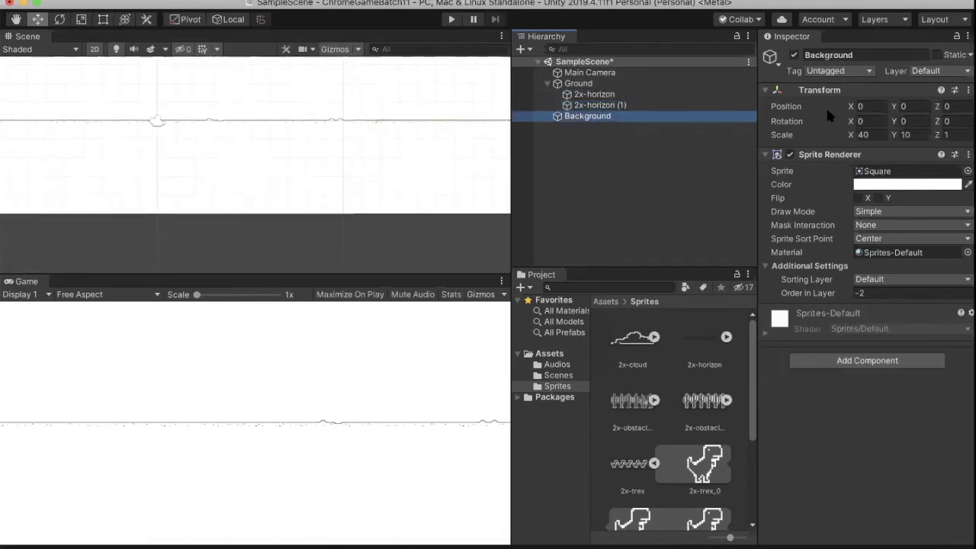
left_click(793, 55)
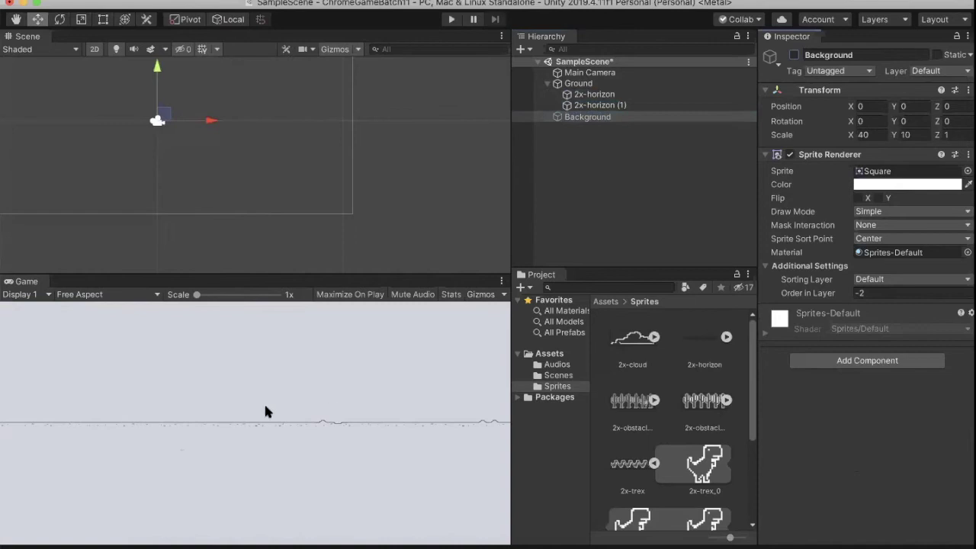
left_click(577, 83)
left_click(594, 93)
left_click(600, 104)
left_click(577, 83)
key("Left")
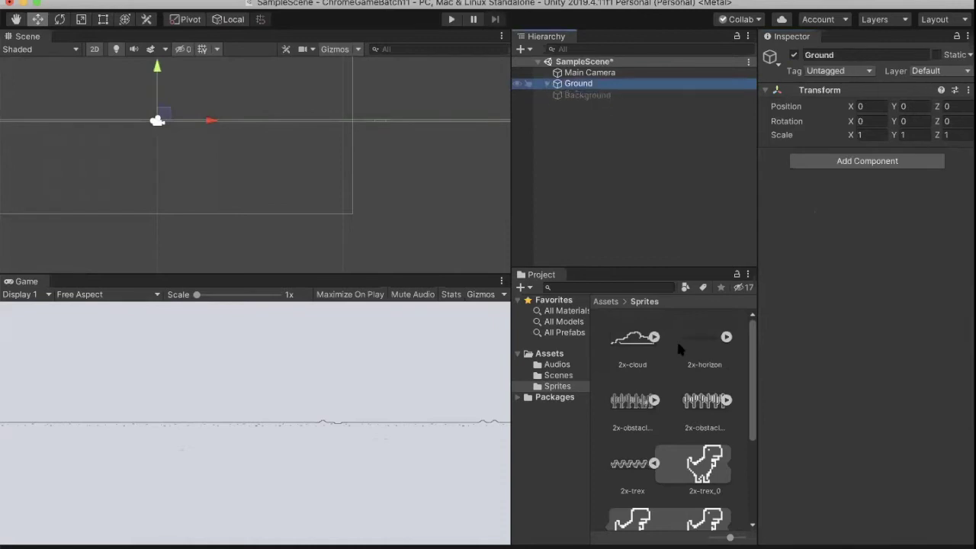
scroll(677, 351, "down", 5)
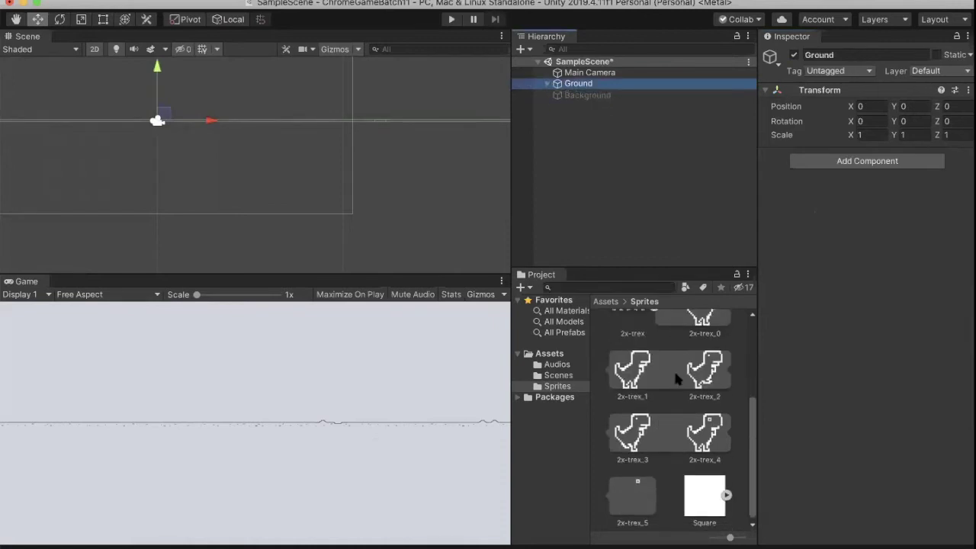
Select 2x-trex_0, then add 2x-trex_2 and 2x-trex_3 to the selection in Sprites.
scroll(675, 378, "up", 1)
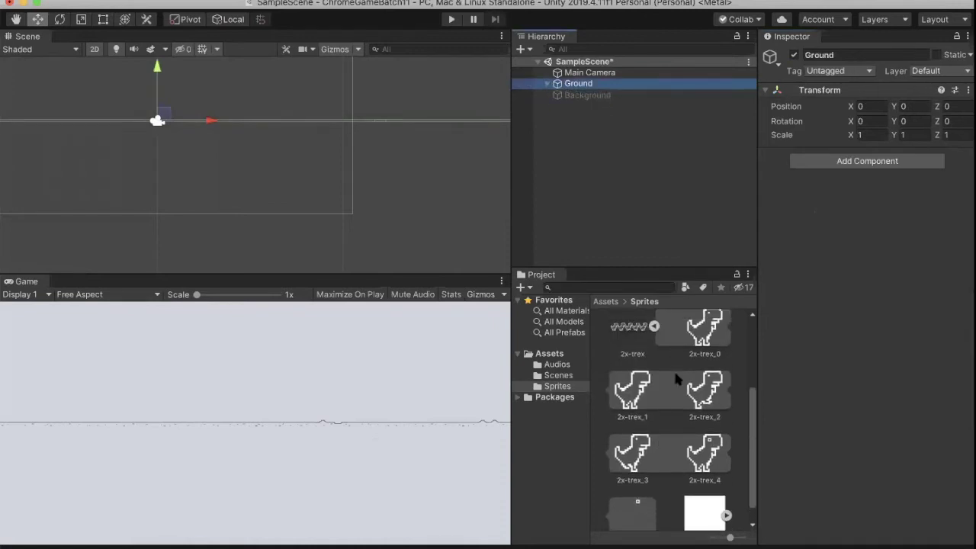
left_click(701, 342)
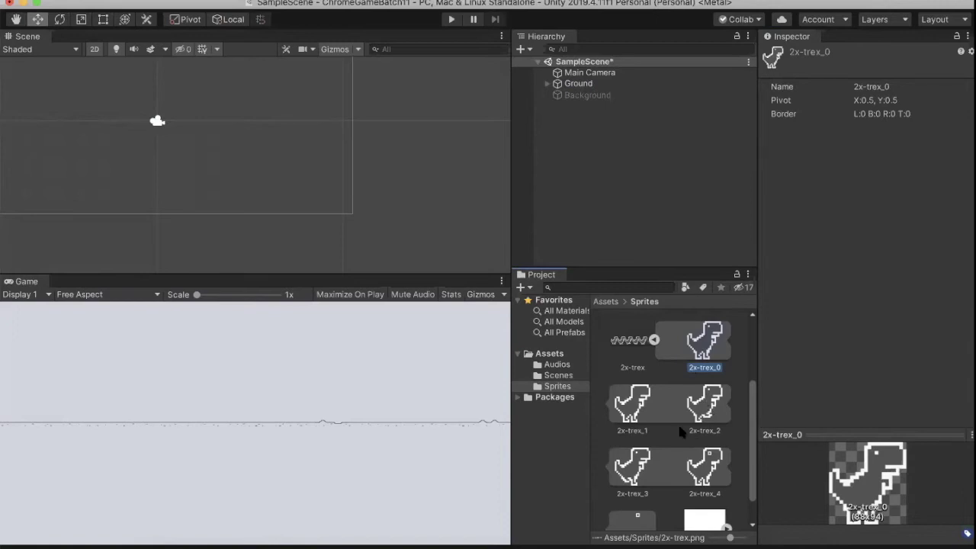
left_click(703, 404, "super")
left_click(638, 463, "super")
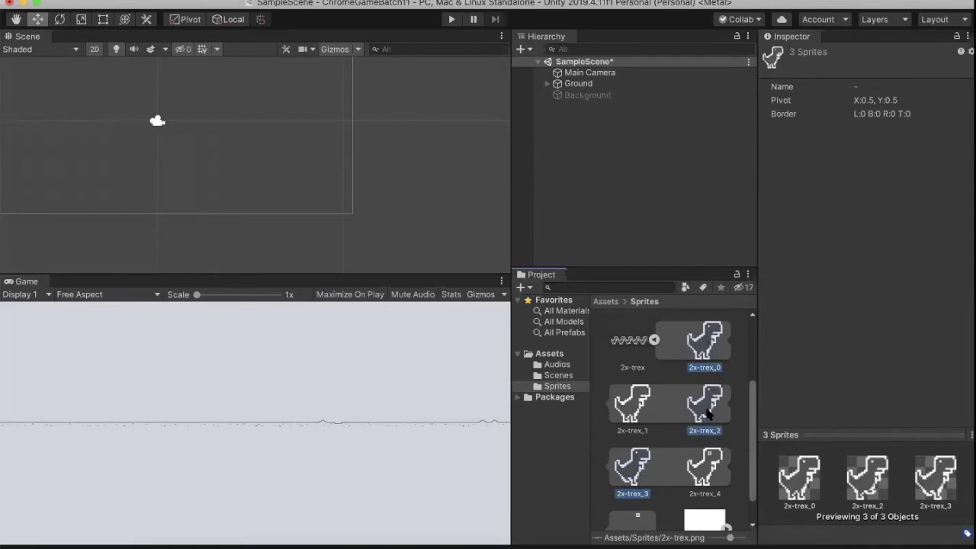
Drop the three dinosaur frames into the Hierarchy and allow Unity Hub access to Documents, Desktop and Downloads.
left_click_drag(706, 409, 568, 140)
left_click_drag(568, 141, 567, 140)
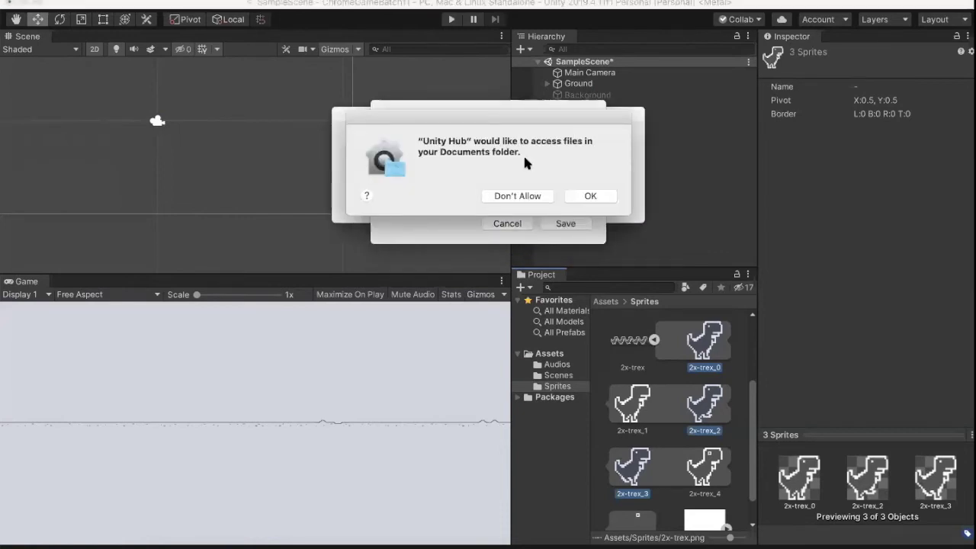
left_click(594, 195)
left_click(589, 195)
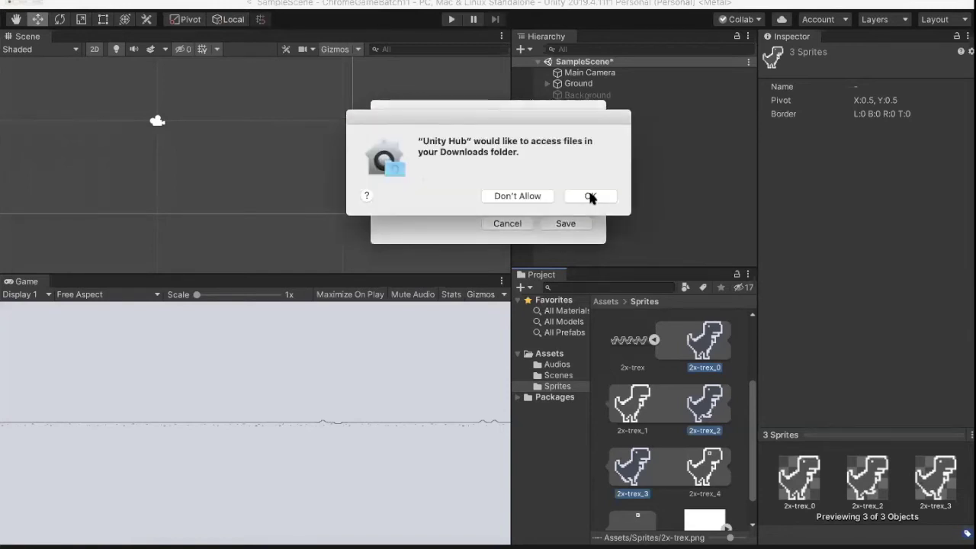
left_click(589, 195)
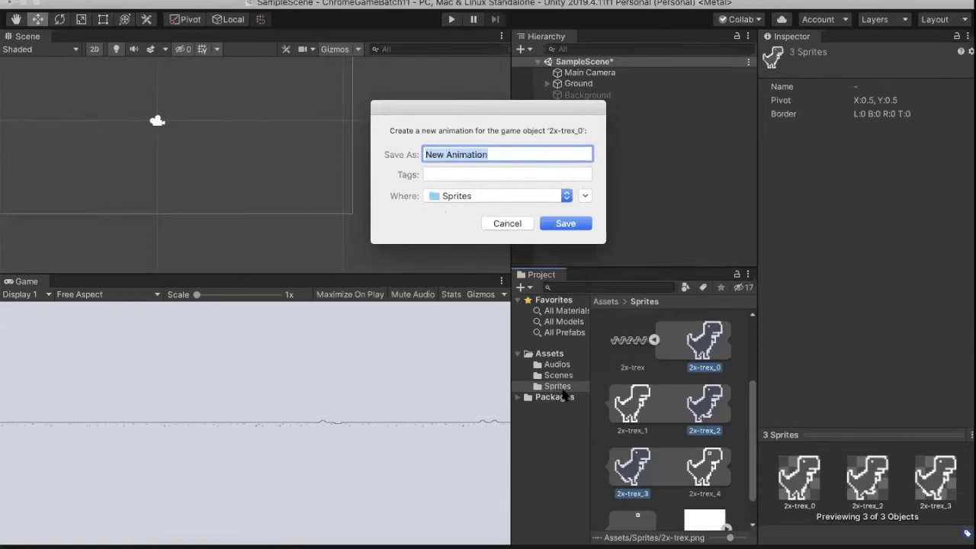
Create an Animations folder in Assets and name the new animation 'player'.
left_click(531, 201)
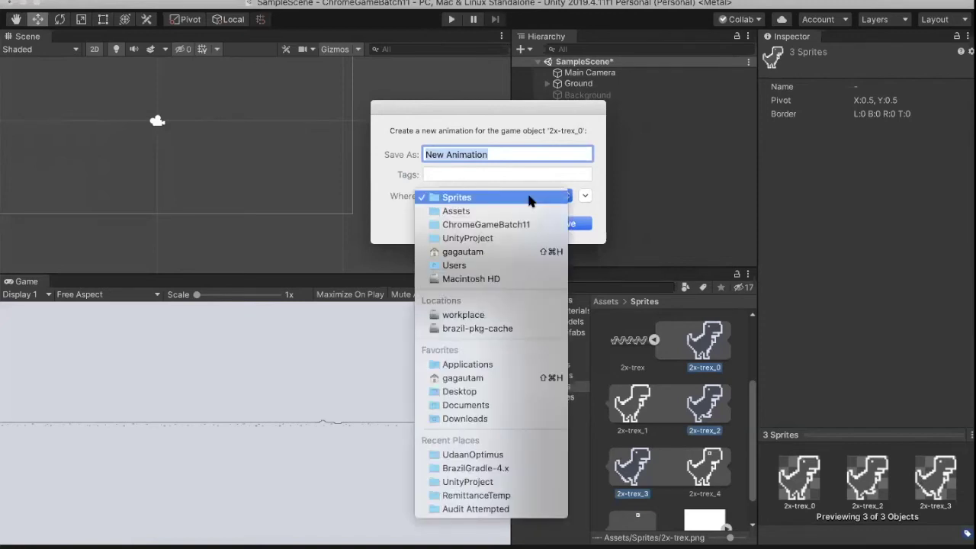
left_click(584, 197)
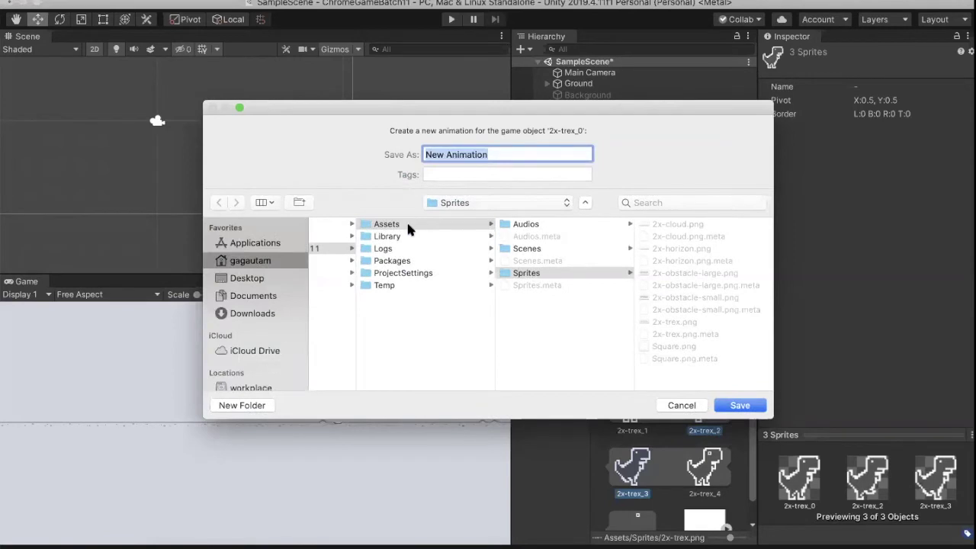
left_click(404, 224)
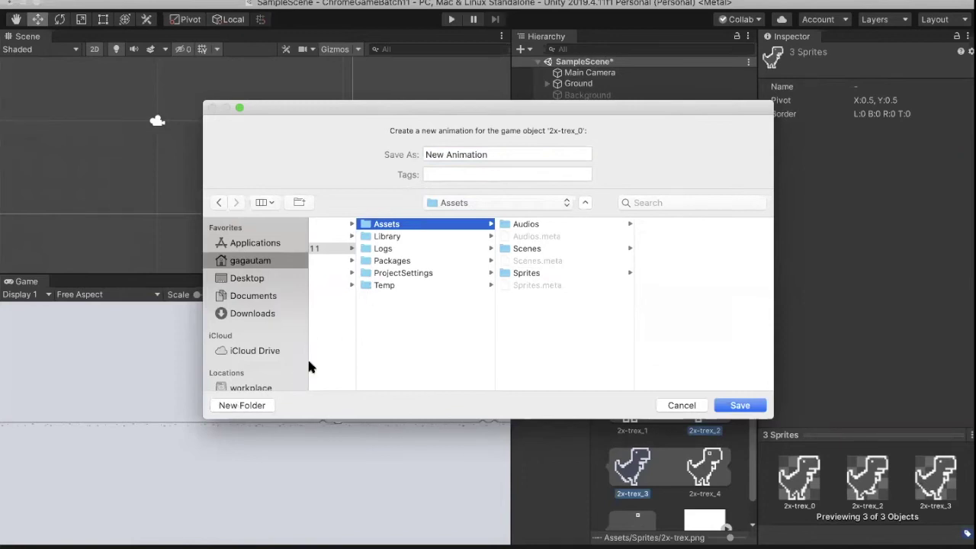
left_click(241, 405)
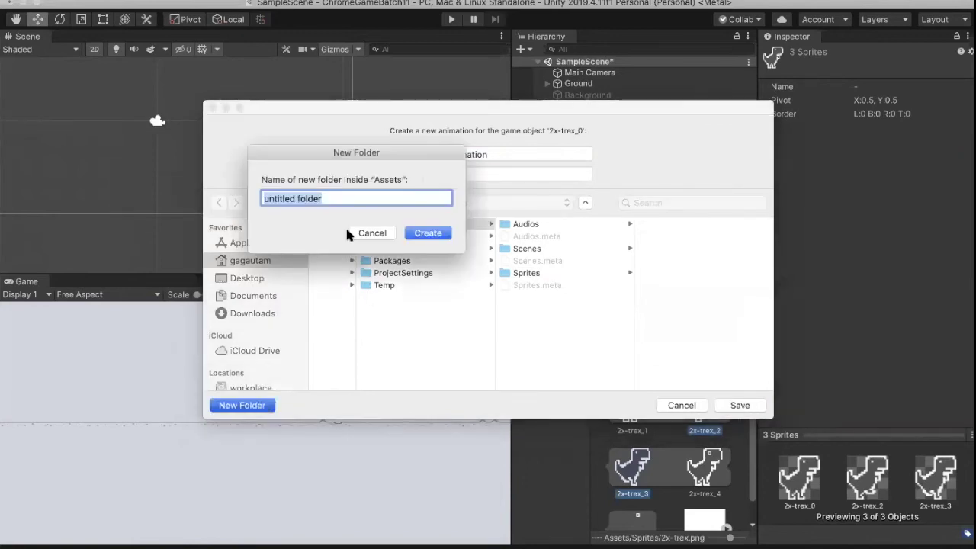
type("Animati")
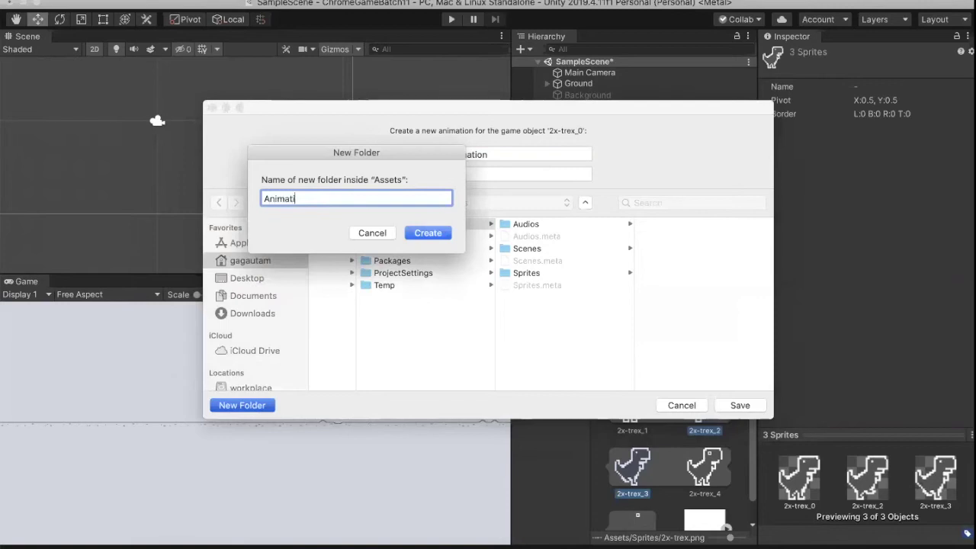
type("ons")
left_click(428, 233)
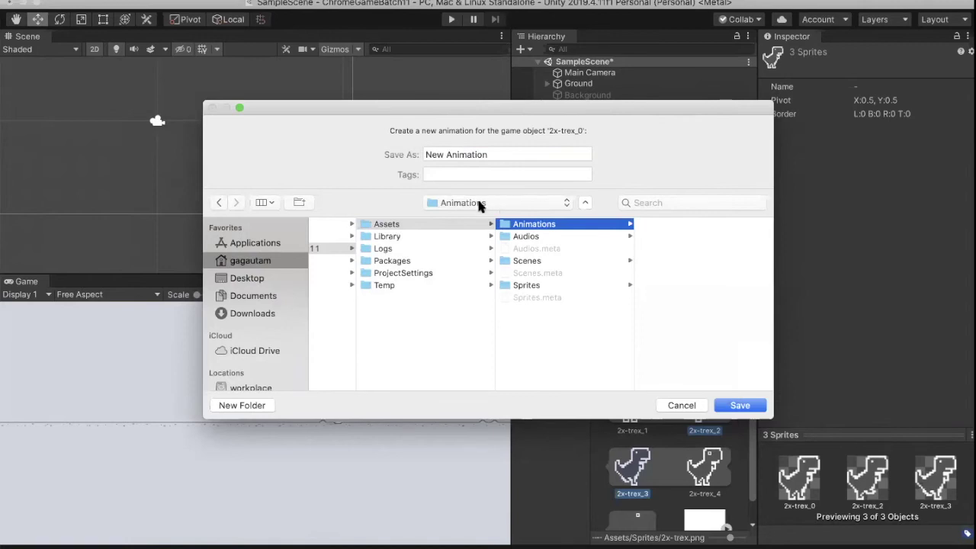
left_click(382, 154)
type("pla")
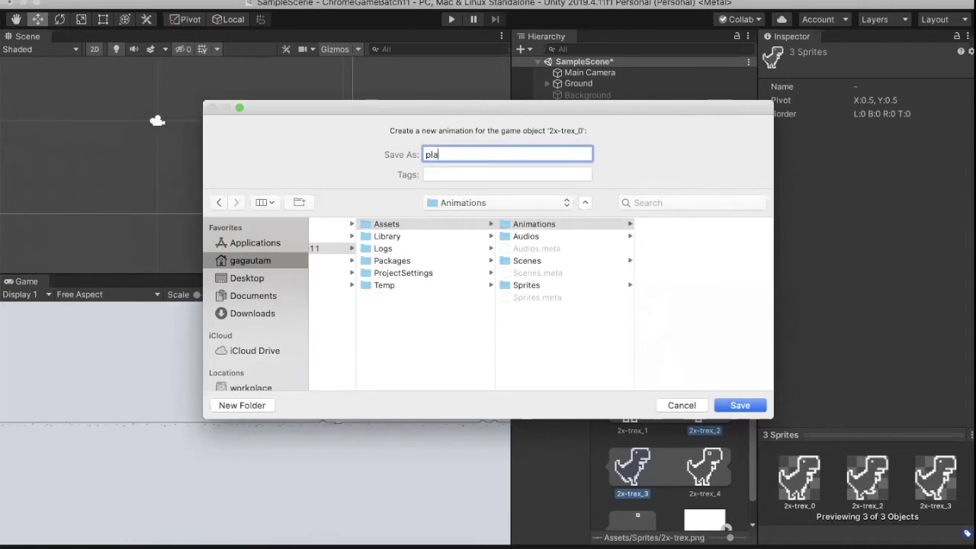
type("yer")
Save the player animation, select the 2x-trex_0 object, and collapse its Sprite Renderer.
left_click(734, 404)
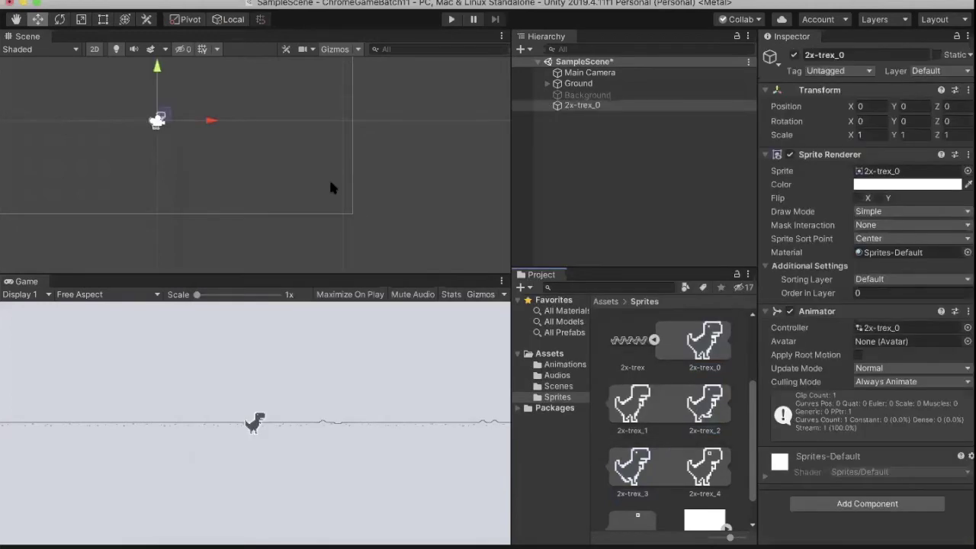
left_click(655, 107)
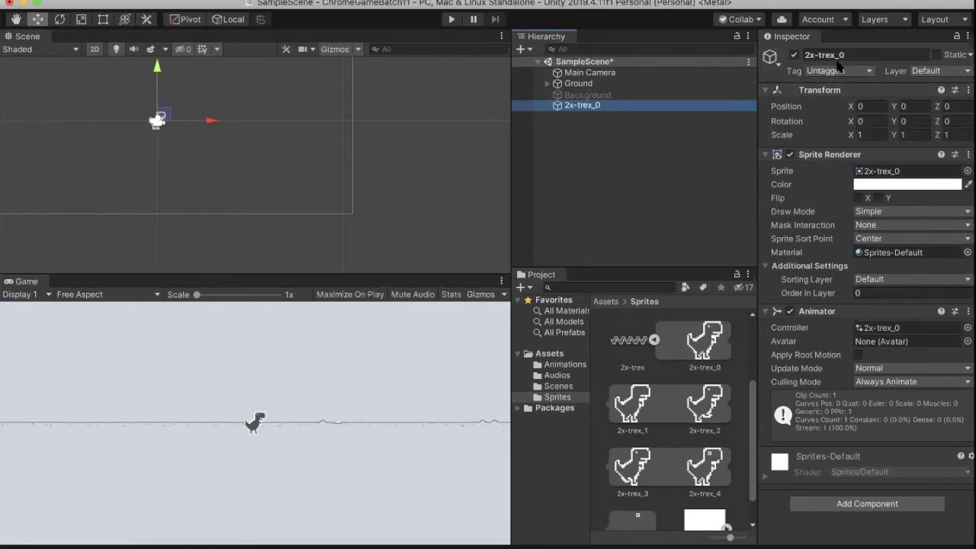
left_click(766, 155)
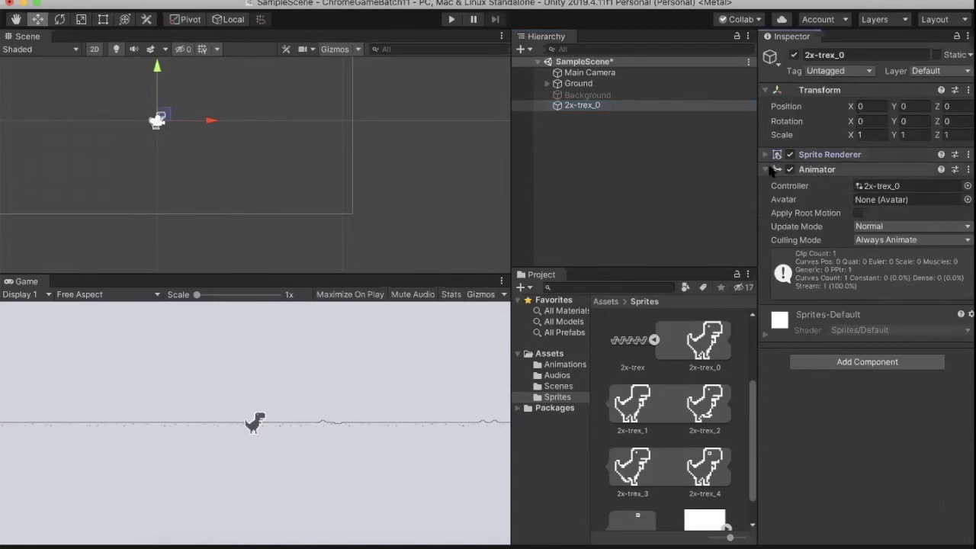
Rename the 2x-trex_0 dinosaur object to 'Player', correcting the typo.
left_click(579, 107)
left_click(845, 55)
type("Playwer")
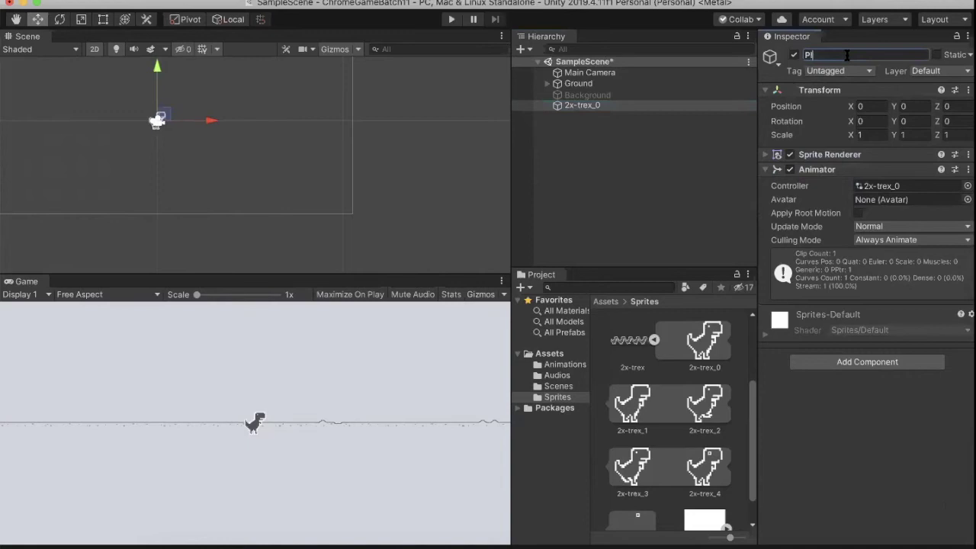
key("Left")
key("Left")
key("BackSpace")
key("BackSpace")
type("y")
left_click(619, 114)
left_click(596, 105)
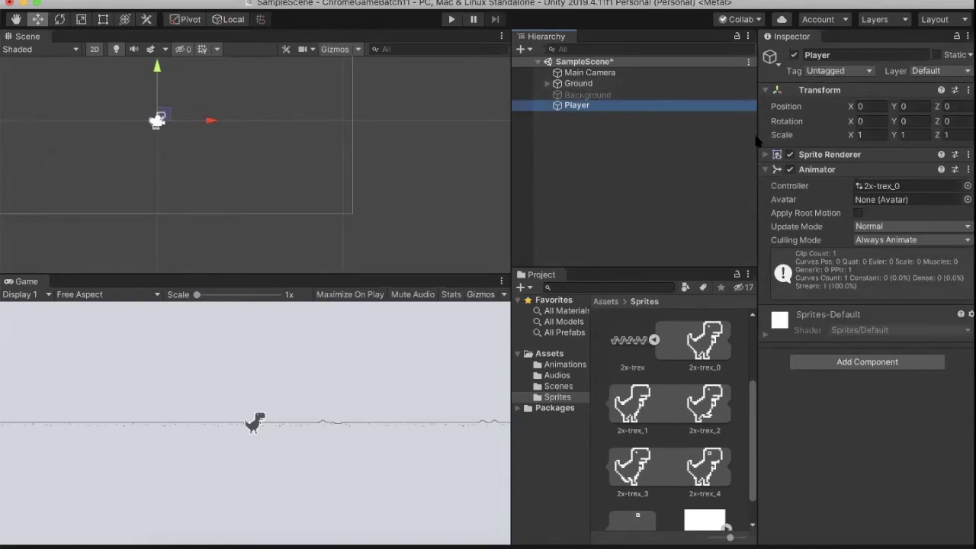
left_click(573, 84)
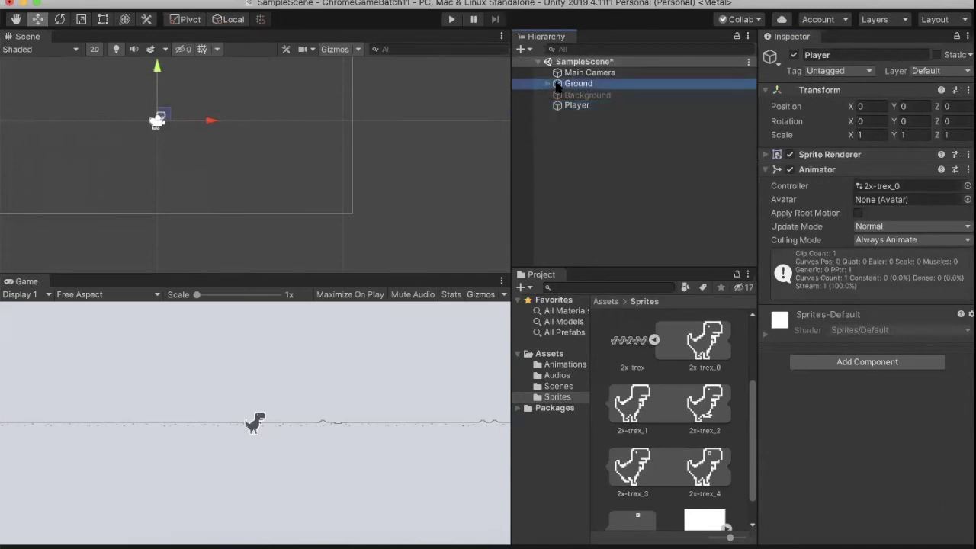
left_click(549, 83)
left_click(579, 95)
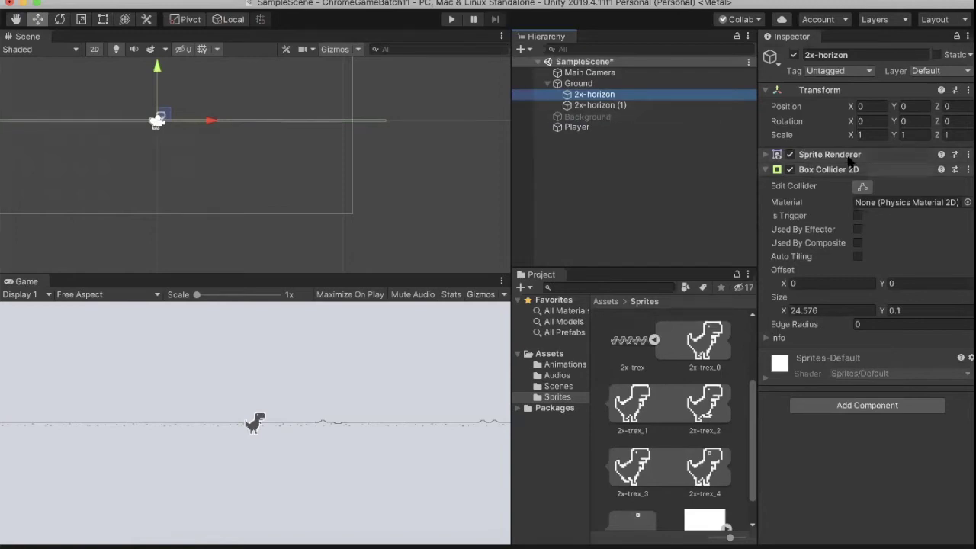
left_click(546, 84)
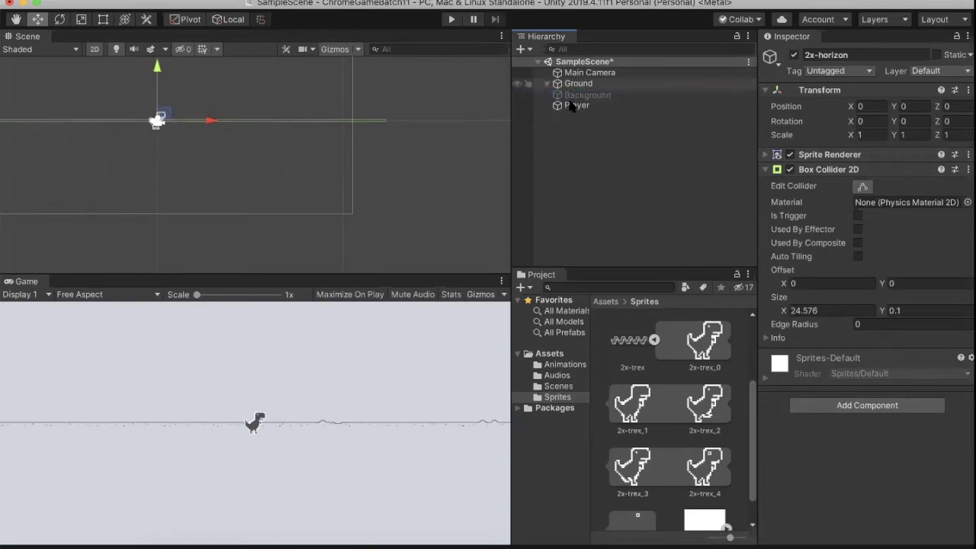
left_click(571, 105)
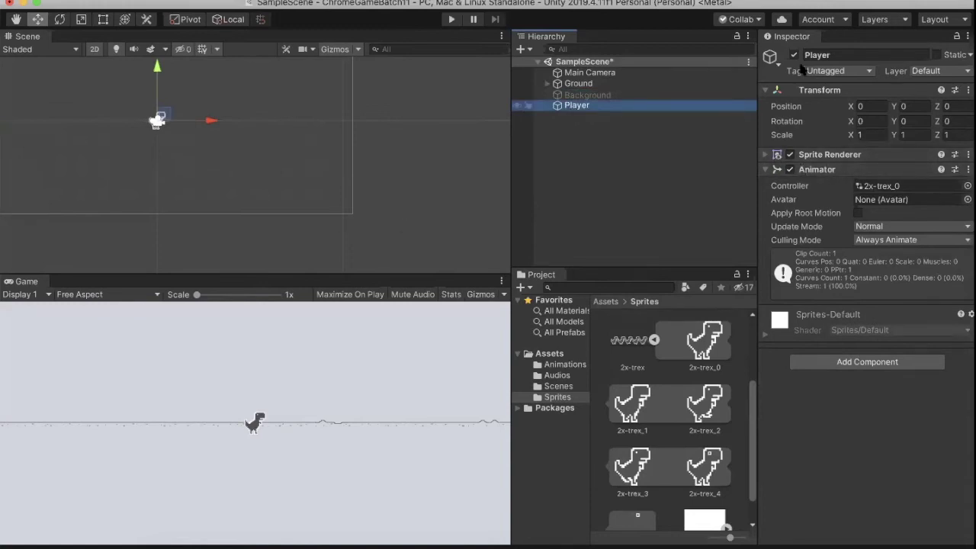
Add a Rigidbody 2D and a Box Collider 2D to Player.
left_click(823, 363)
type("ri")
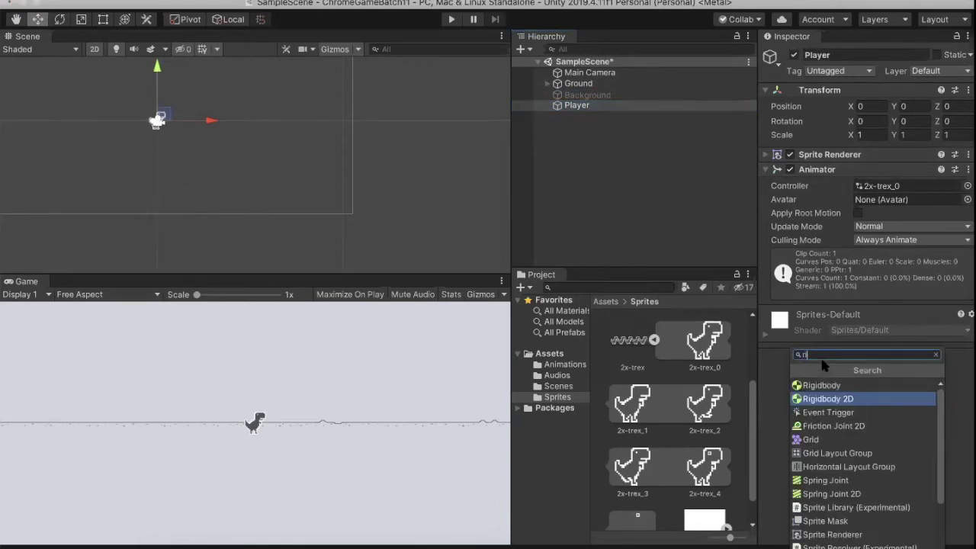
left_click(830, 398)
scroll(835, 515, "down", 1)
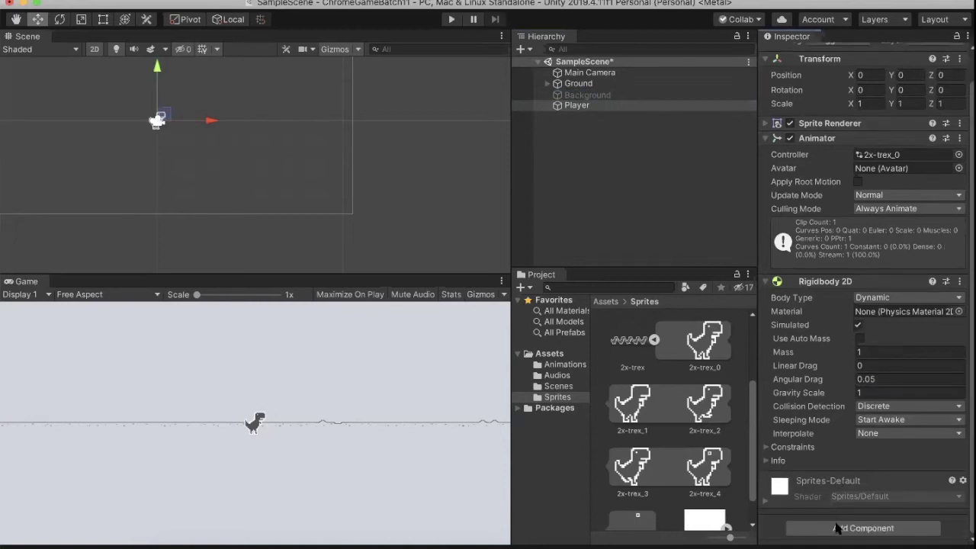
left_click(837, 528)
type("bo")
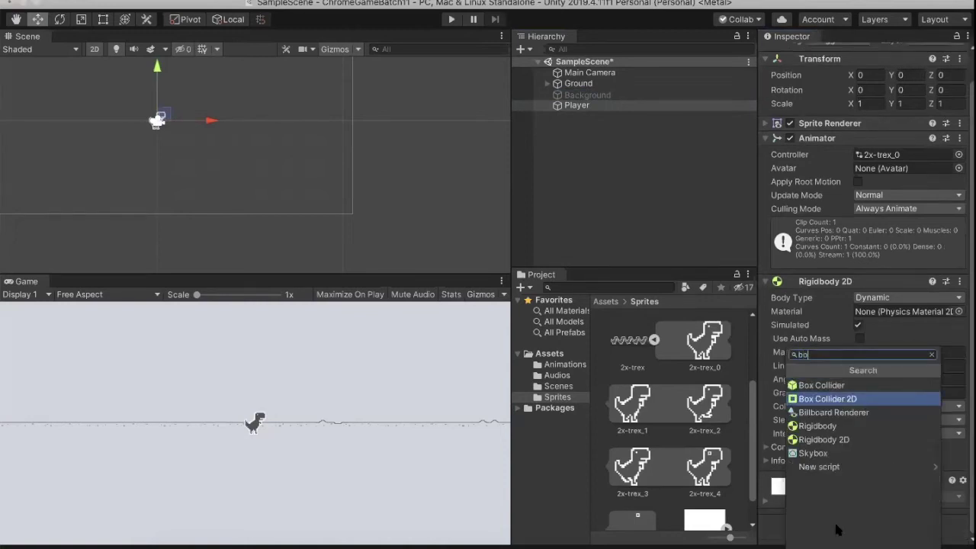
key("Return")
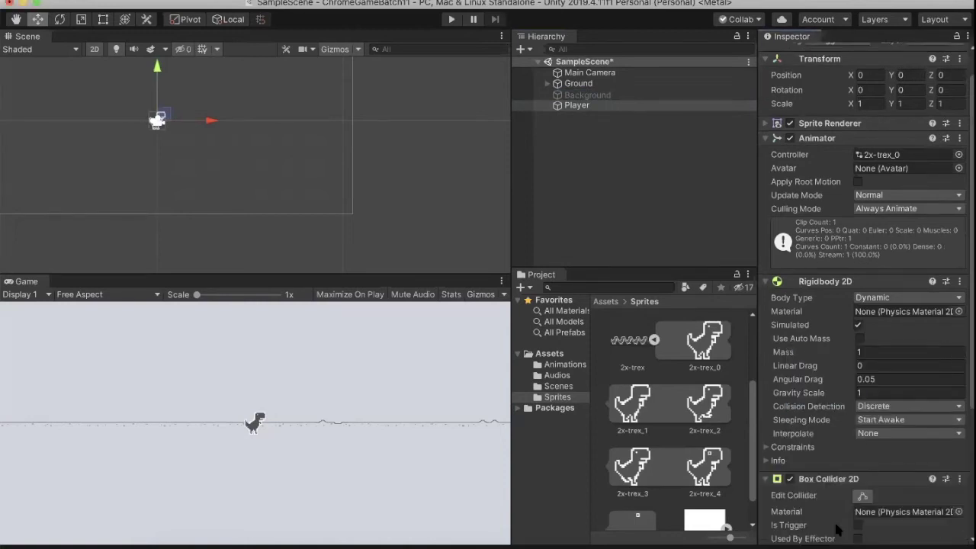
Edit the collider bounds with Player framed, then collapse both physics components.
scroll(838, 326, "down", 5)
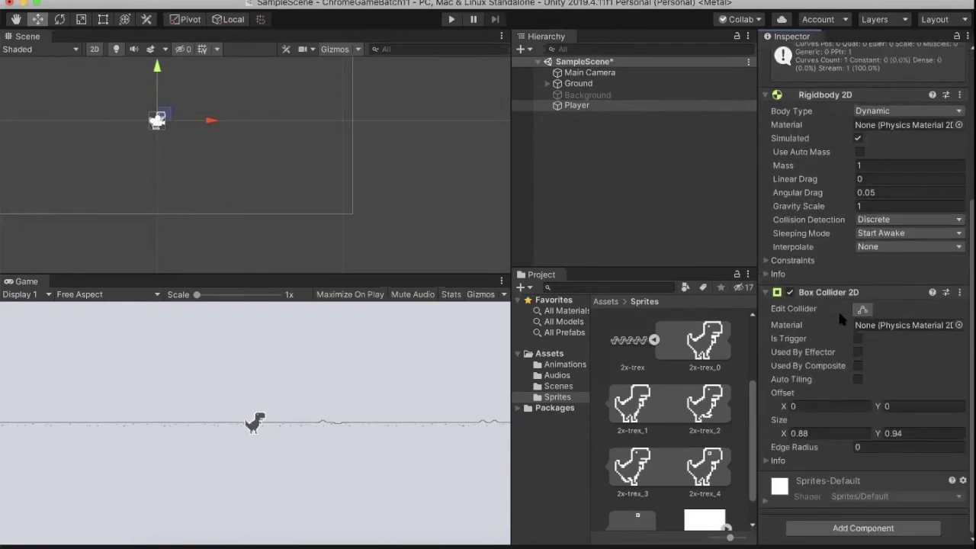
left_click(862, 309)
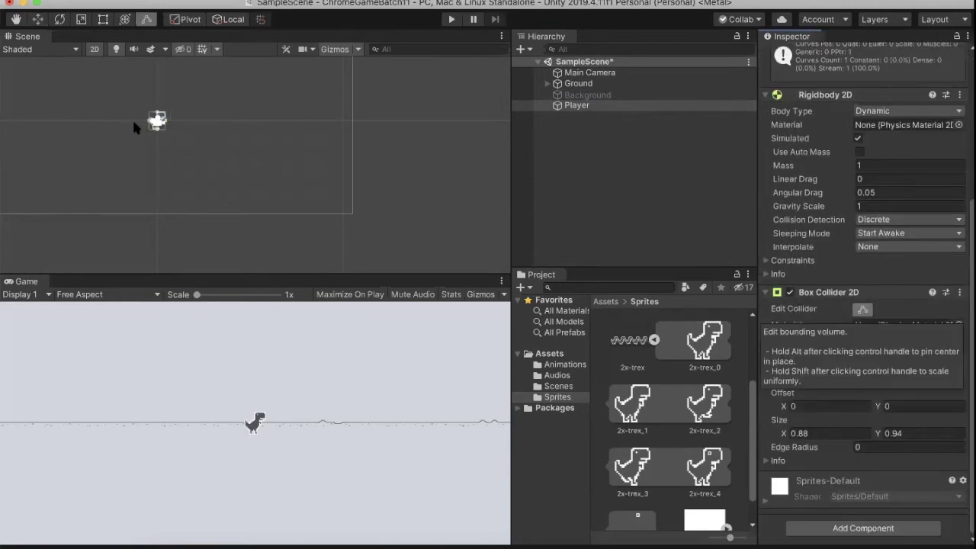
key("f")
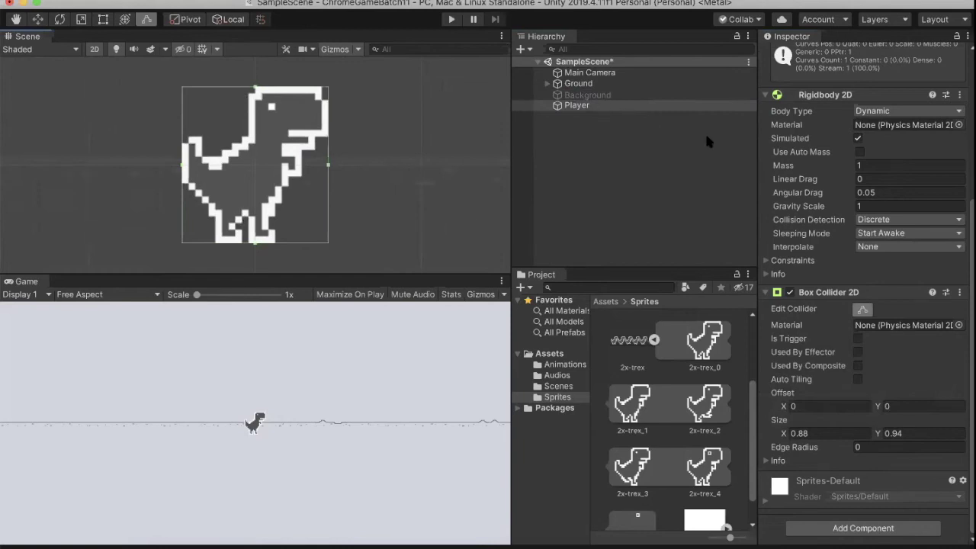
scroll(805, 205, "up", 5)
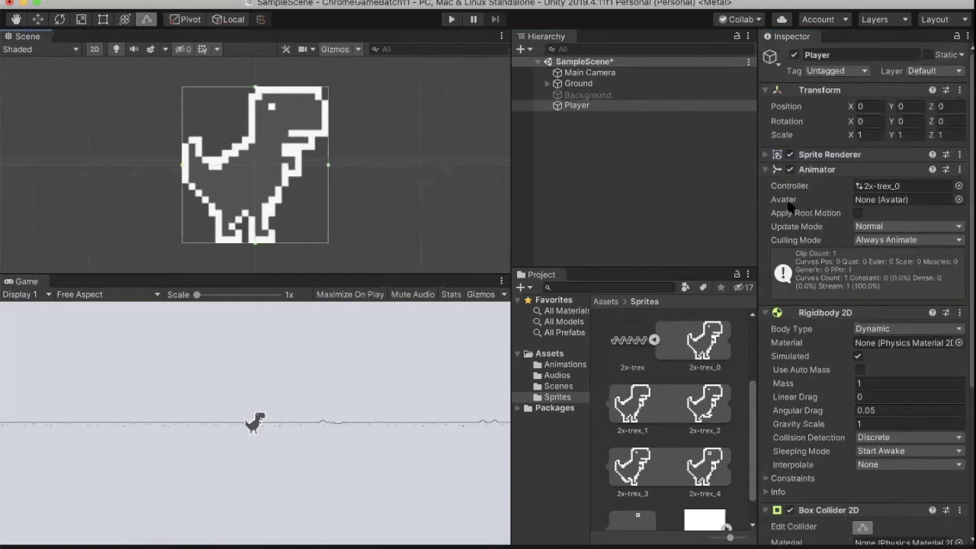
left_click(770, 313)
left_click(827, 326)
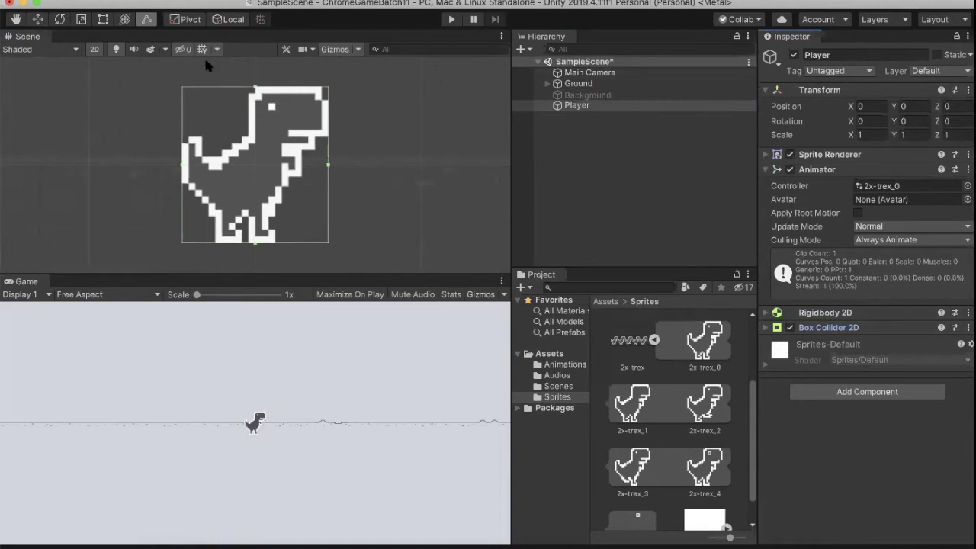
Move the Player dinosaur up to about Y 1.81 above the ground.
left_click(37, 19)
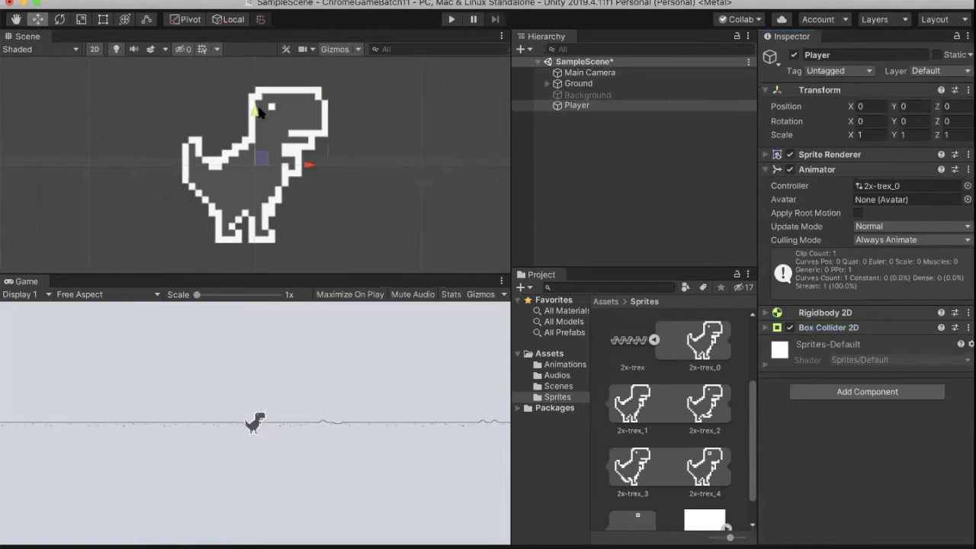
left_click_drag(259, 114, 251, 10)
scroll(256, 171, "down", 5)
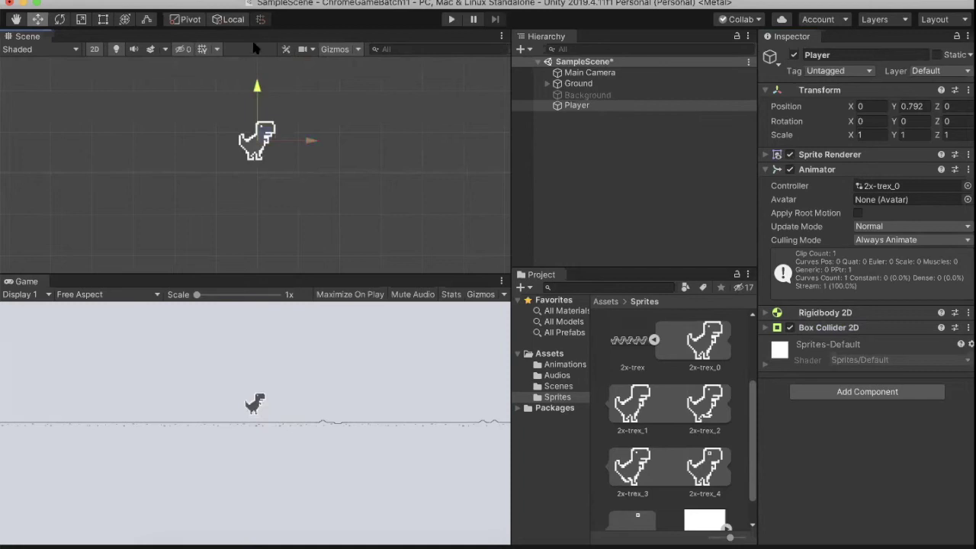
left_click_drag(258, 92, 257, 50)
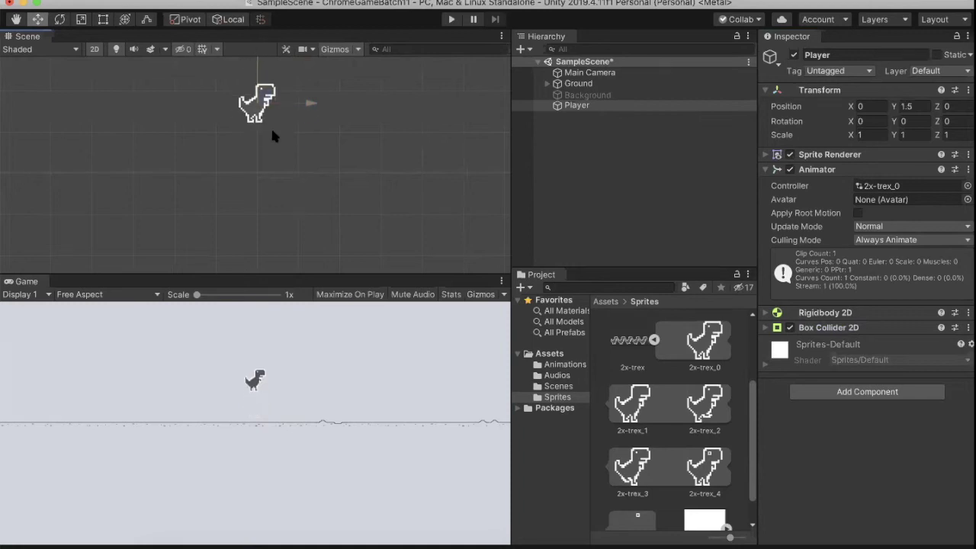
Enter play mode to watch the dinosaur fall onto the horizon.
left_click(452, 20)
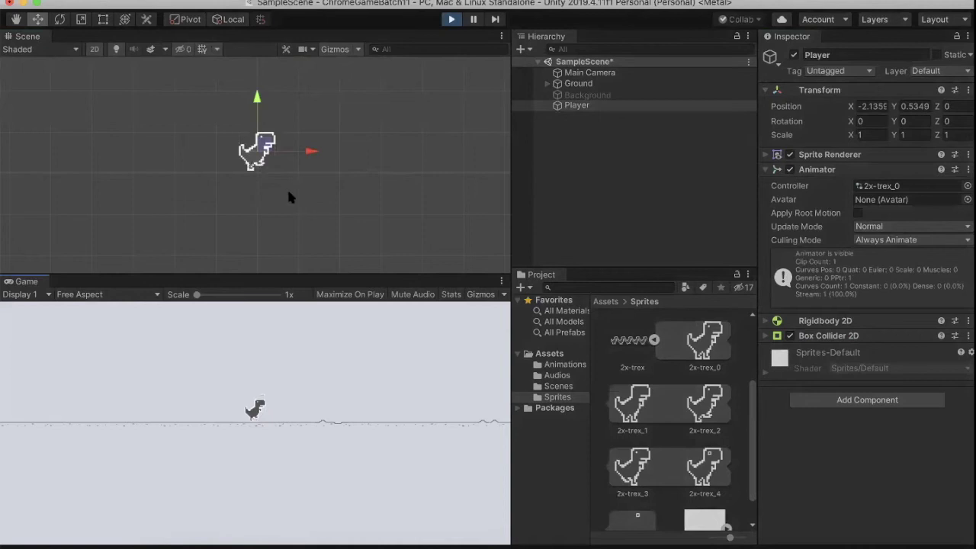
scroll(288, 195, "up", 5)
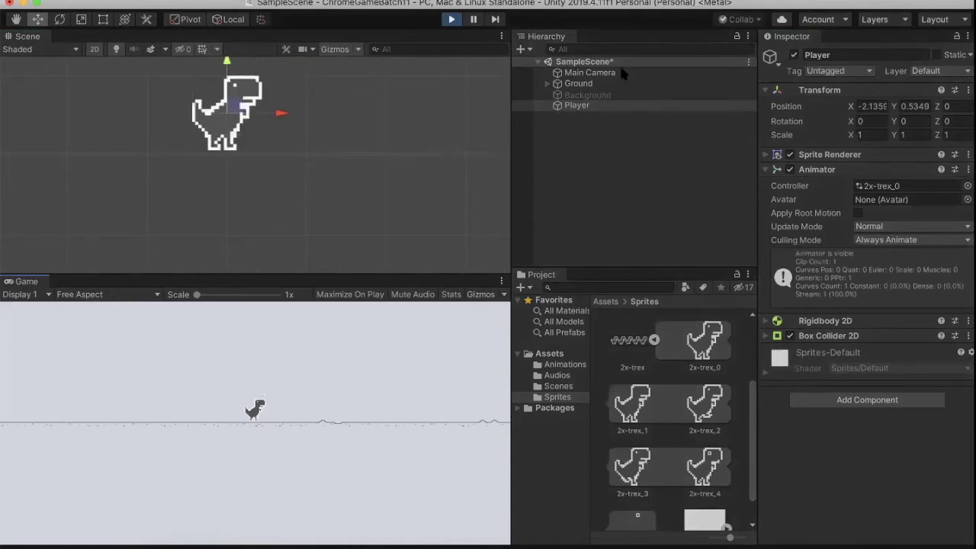
left_click(591, 95)
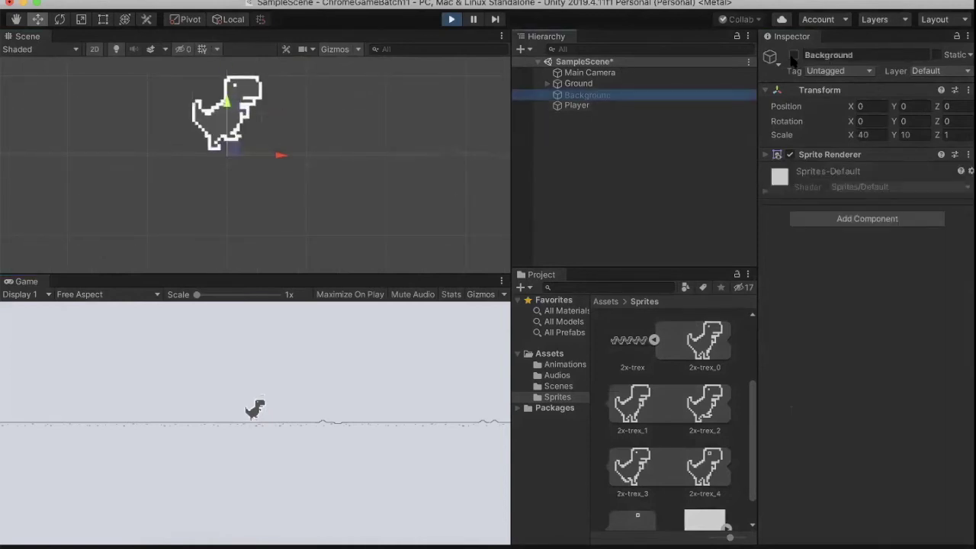
Make the Background object active for a white backdrop, then deselect it.
left_click(793, 56)
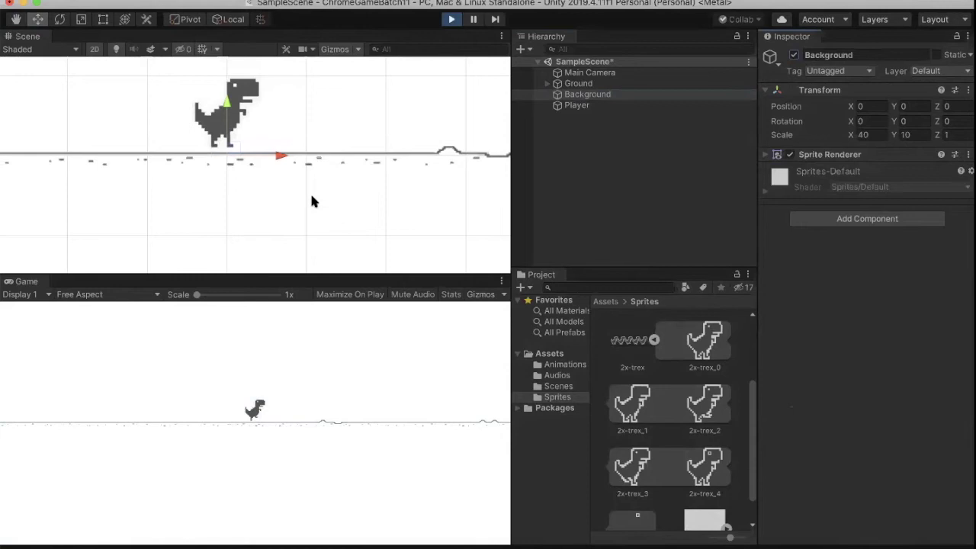
left_click(793, 55)
left_click(794, 54)
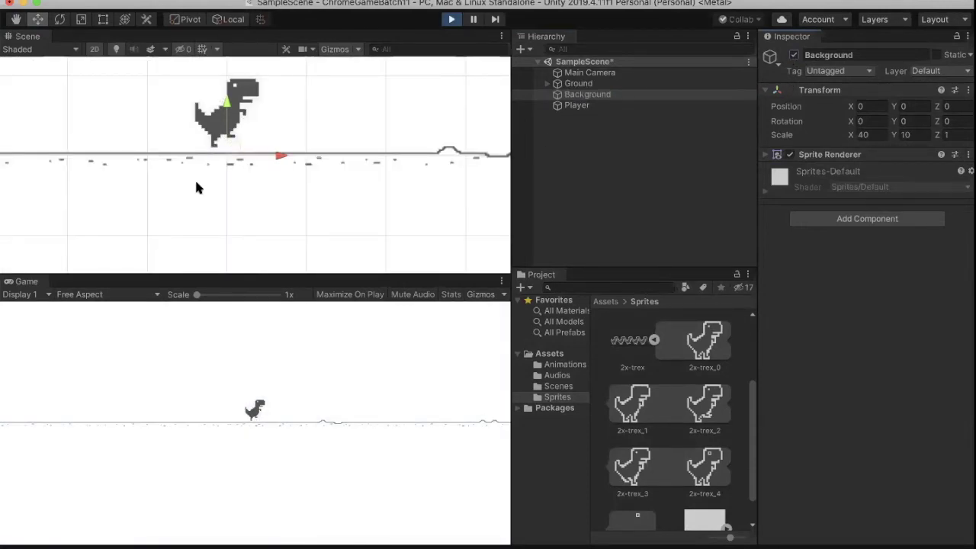
left_click(570, 146)
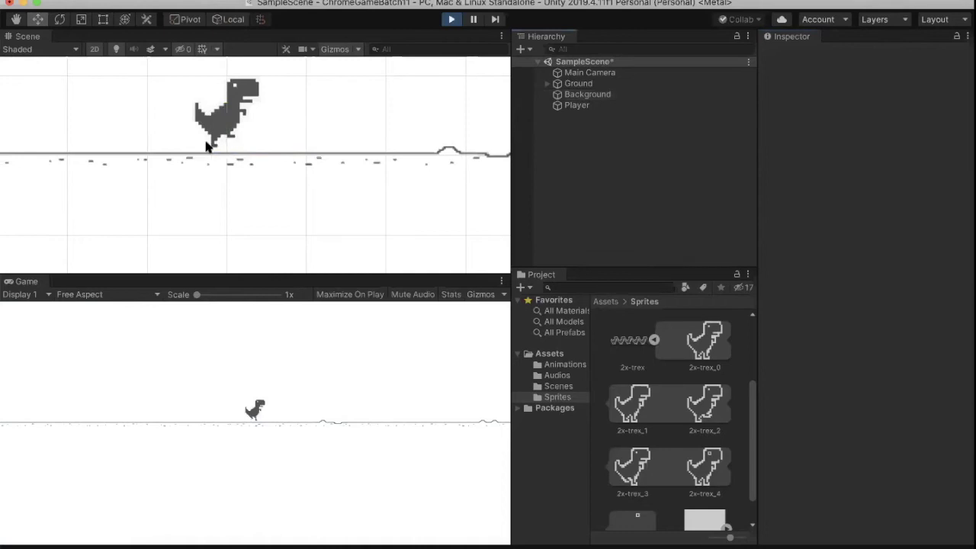
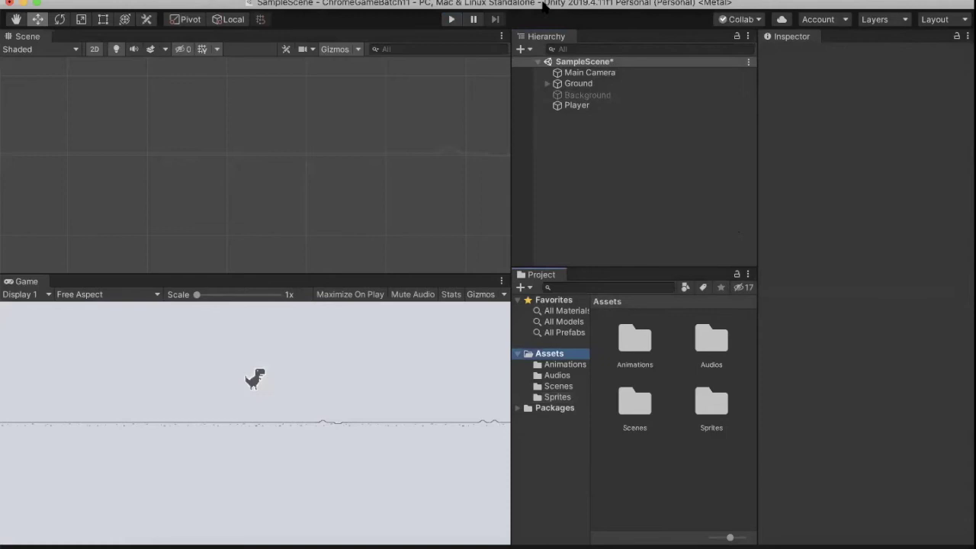
Create a new folder named Scripts under Assets and open it.
right_click(678, 339)
mouse_move(709, 227)
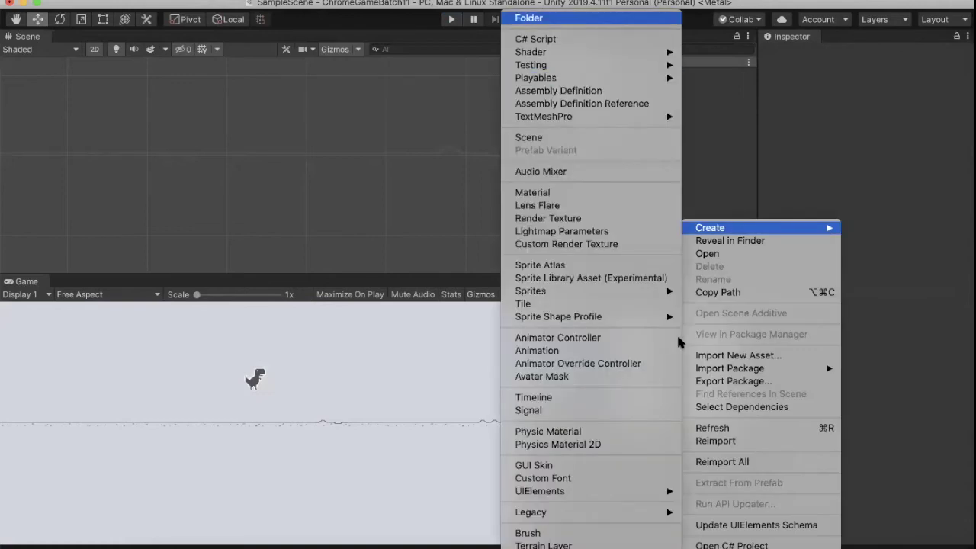
key("Return")
type("Scripts")
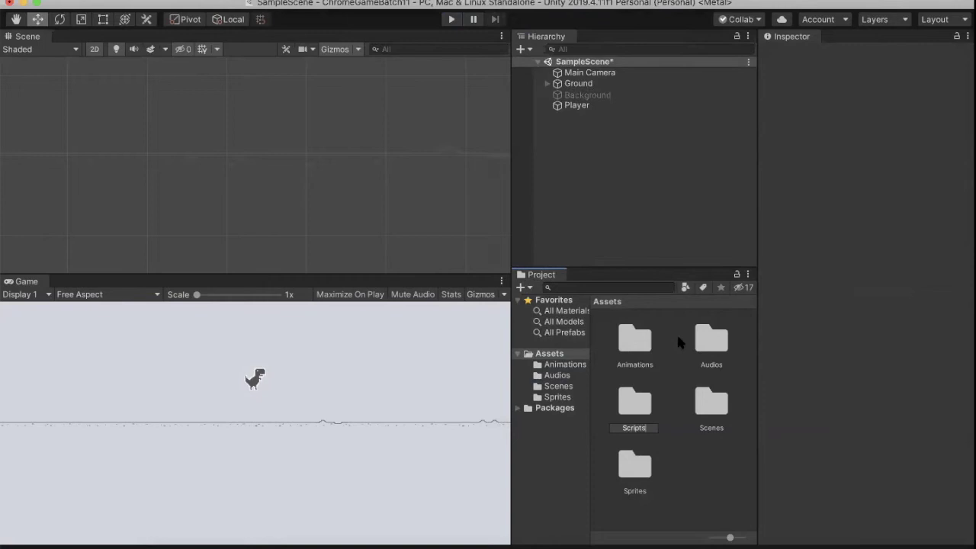
key("Return")
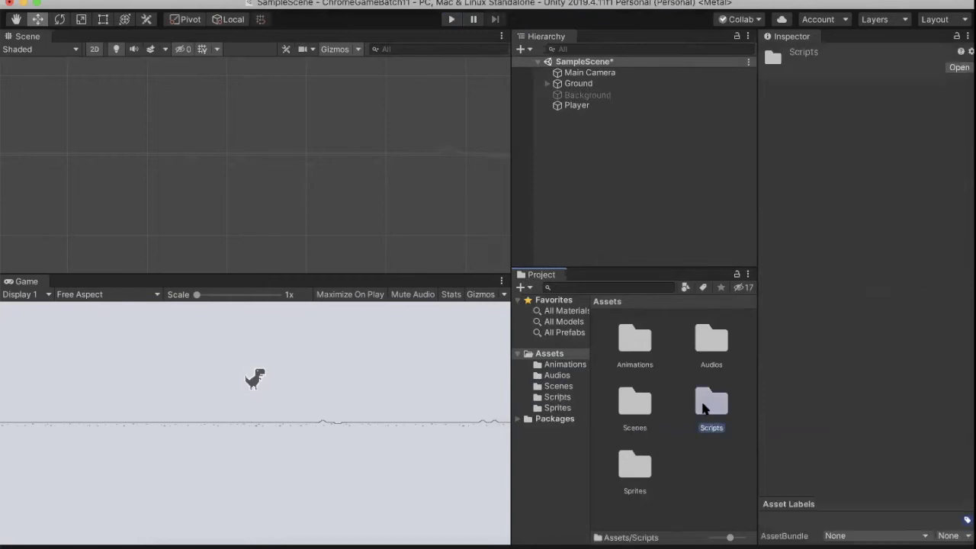
double_click(705, 410)
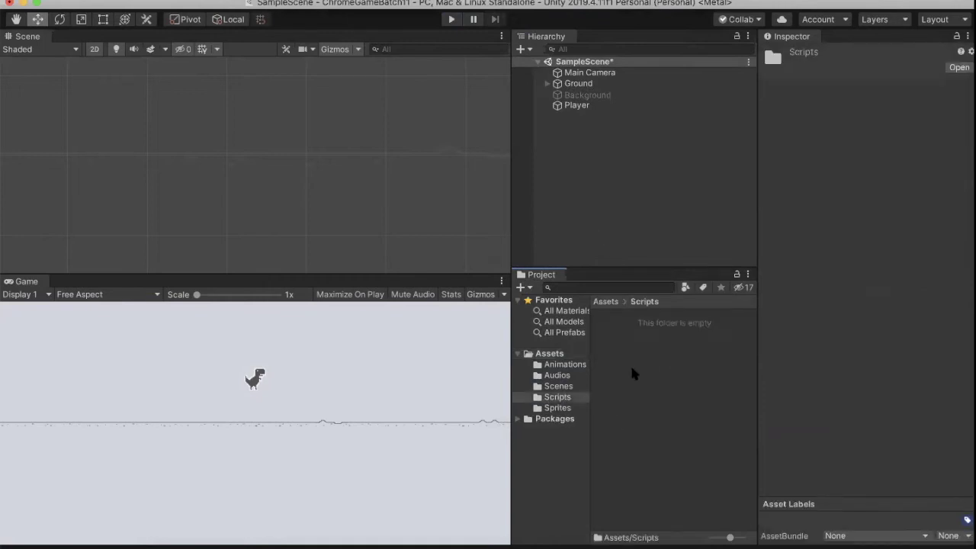
Create a C# script named MoveLeft inside the Scripts folder.
right_click(631, 220)
mouse_move(671, 227)
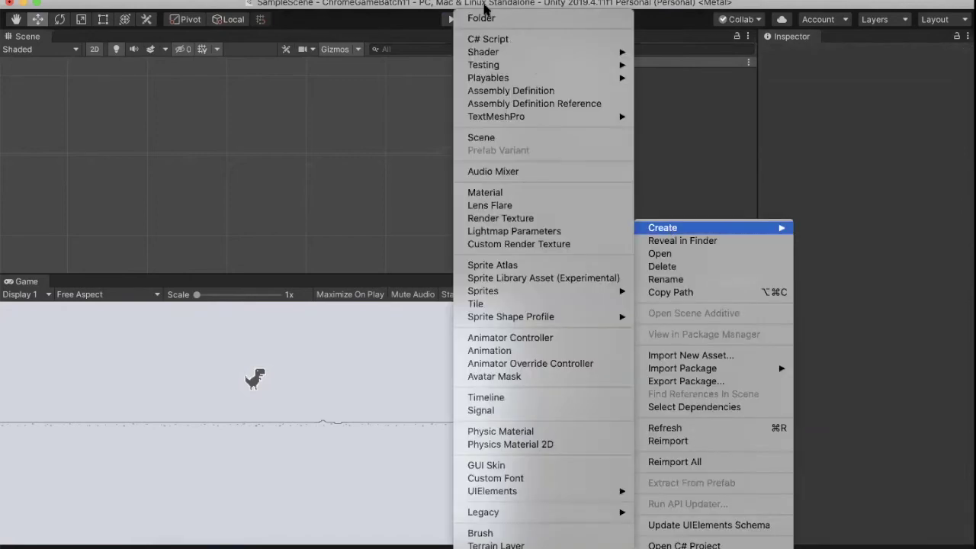
left_click(488, 39)
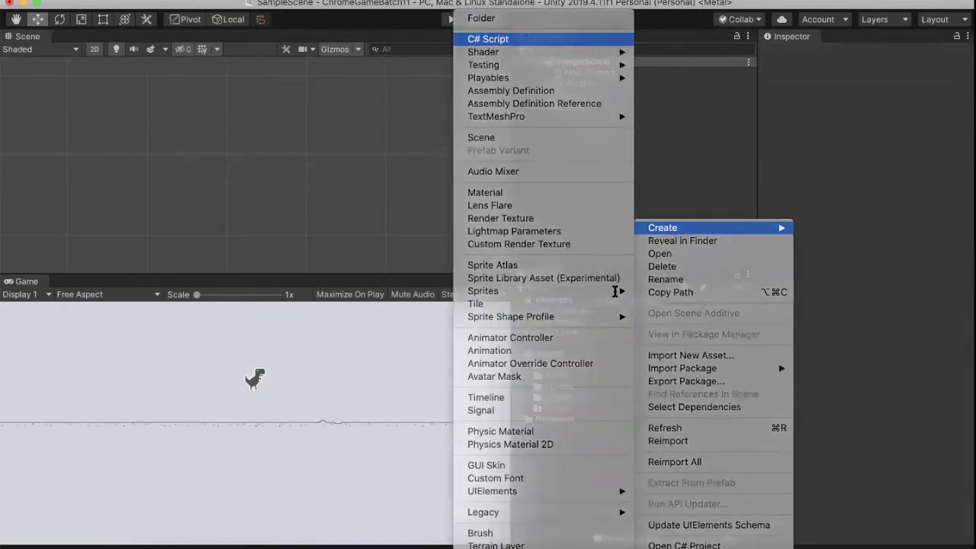
type("Move")
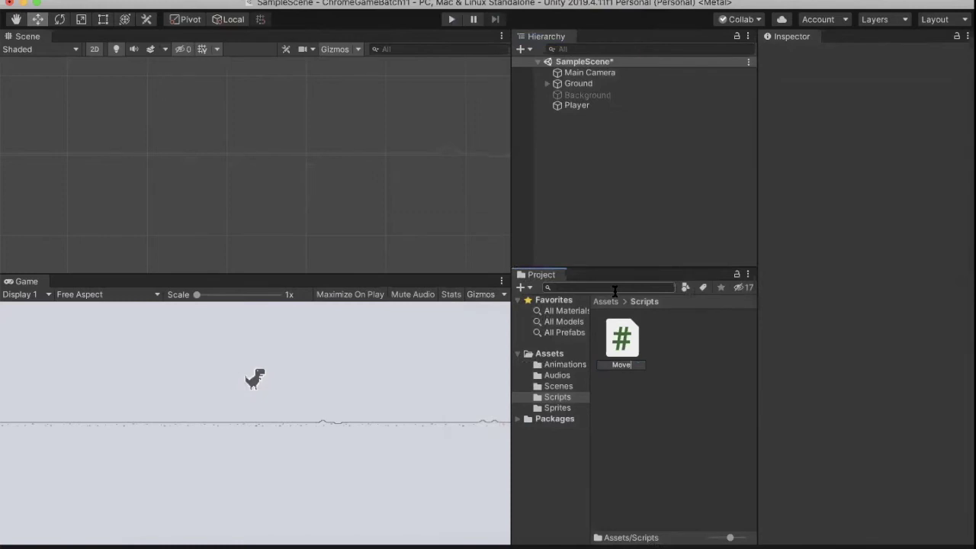
type("Left")
key("Return")
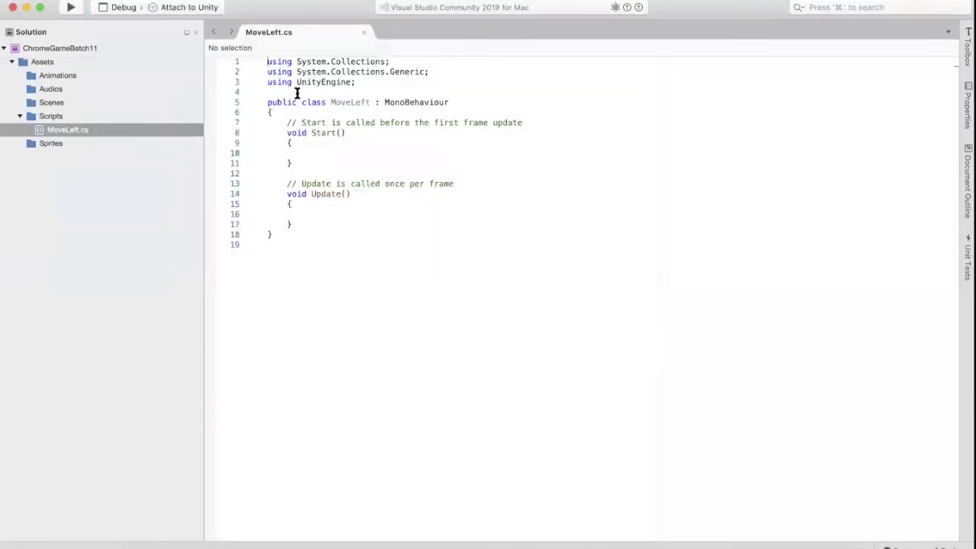
Add the field 'public float speed' on a new line after the MoveLeft class brace.
left_click(303, 107)
key("Return")
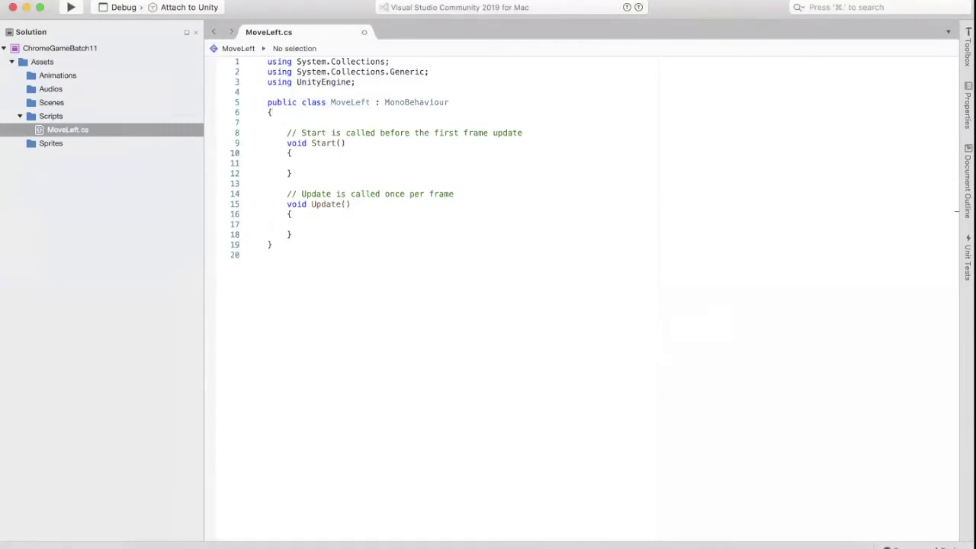
type("public")
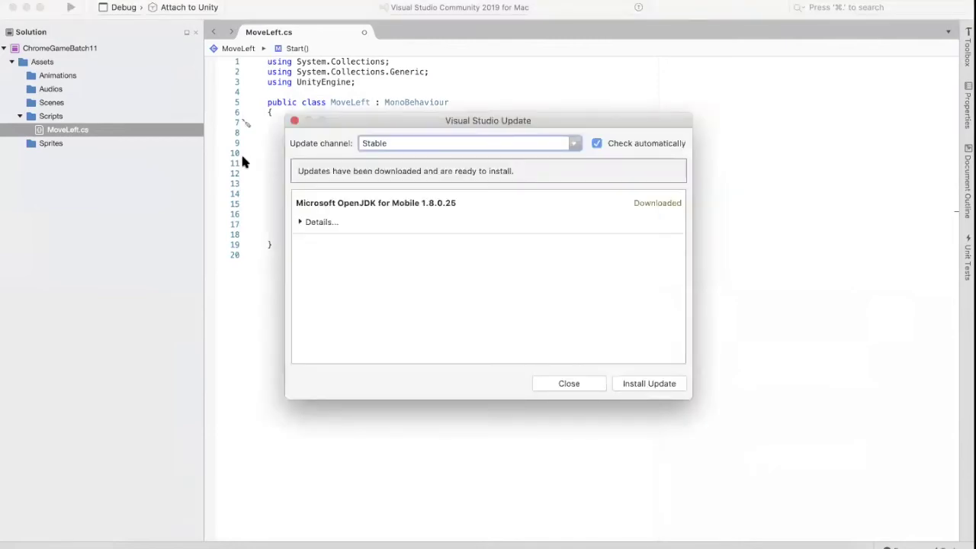
key("space")
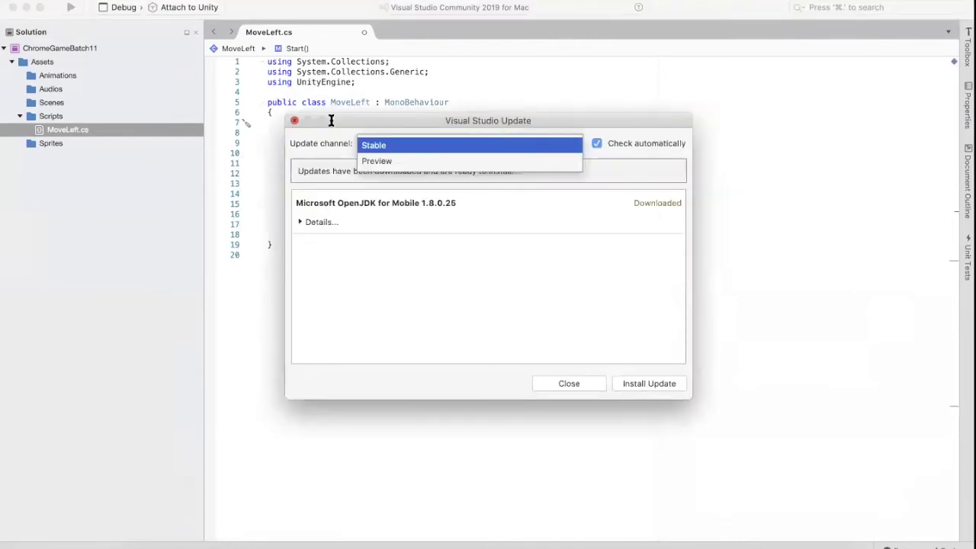
key("Escape")
key("Escape")
type("float")
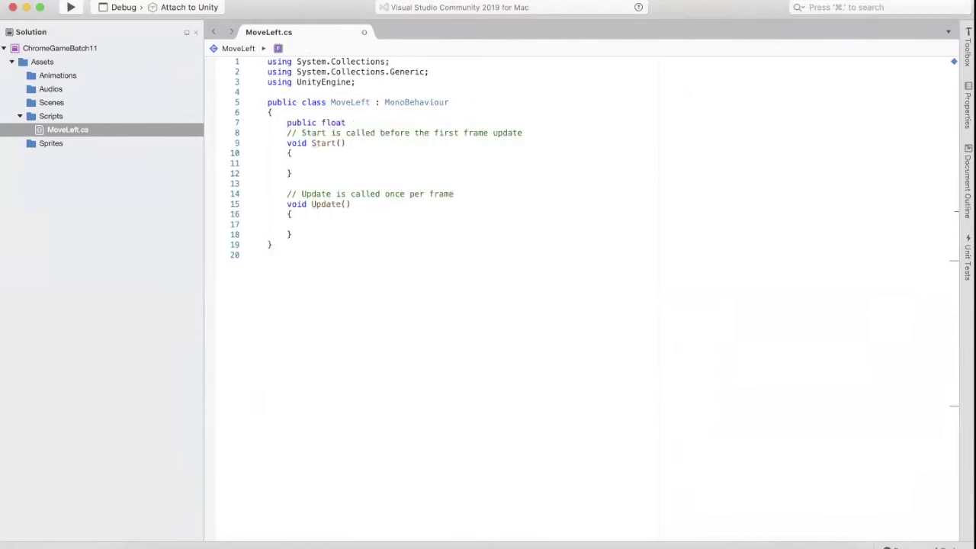
type(" m")
key("BackSpace")
type("speed;")
Delete the unused Start method and its comment from MoveLeft.cs.
left_click(287, 147)
left_click_drag(287, 183, 287, 131)
key("BackSpace")
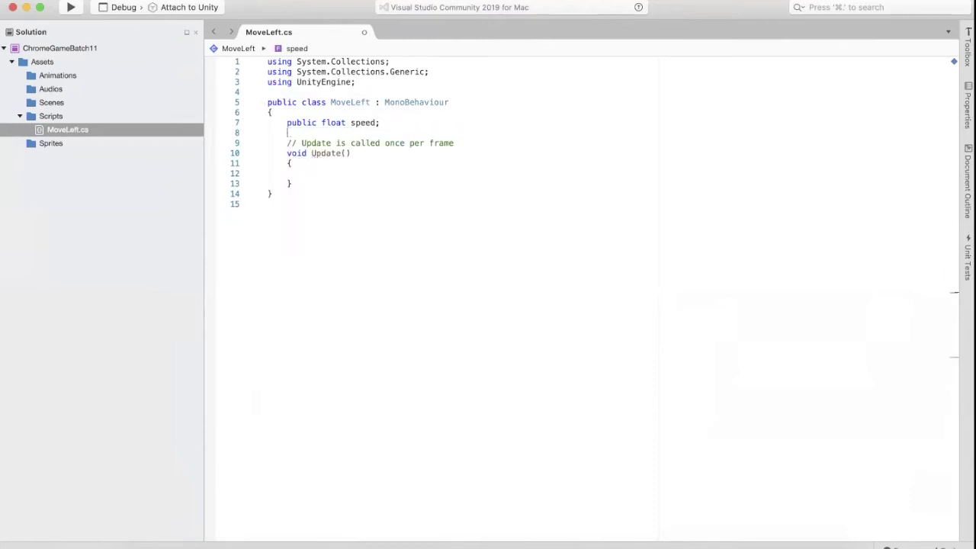
Write transform.Translate(Vector3.left * speed * Time.deltaTime); in Update and save.
left_click(323, 173)
type("tran")
key("Return")
type(".Tran")
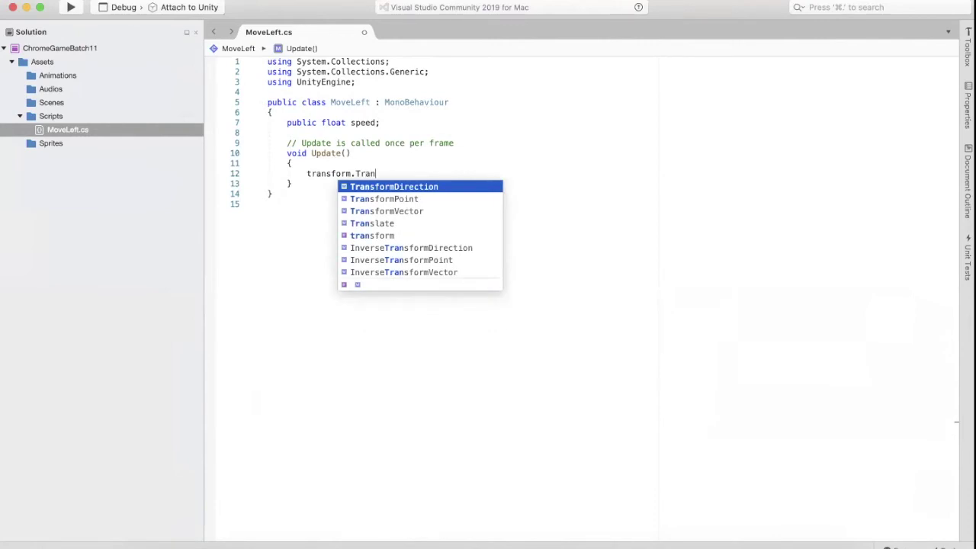
key("Down")
key("Down")
key("Down")
key("Return")
type("(")
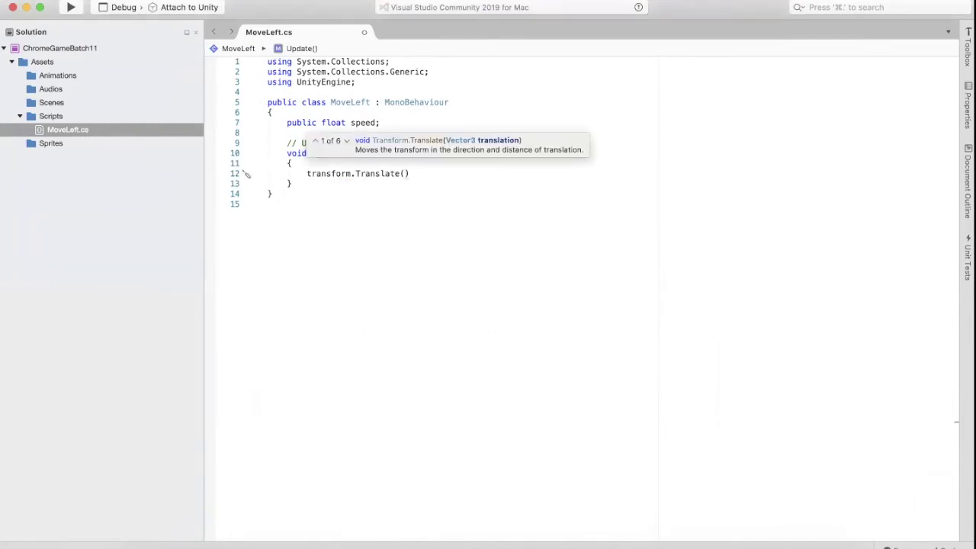
type("Vec")
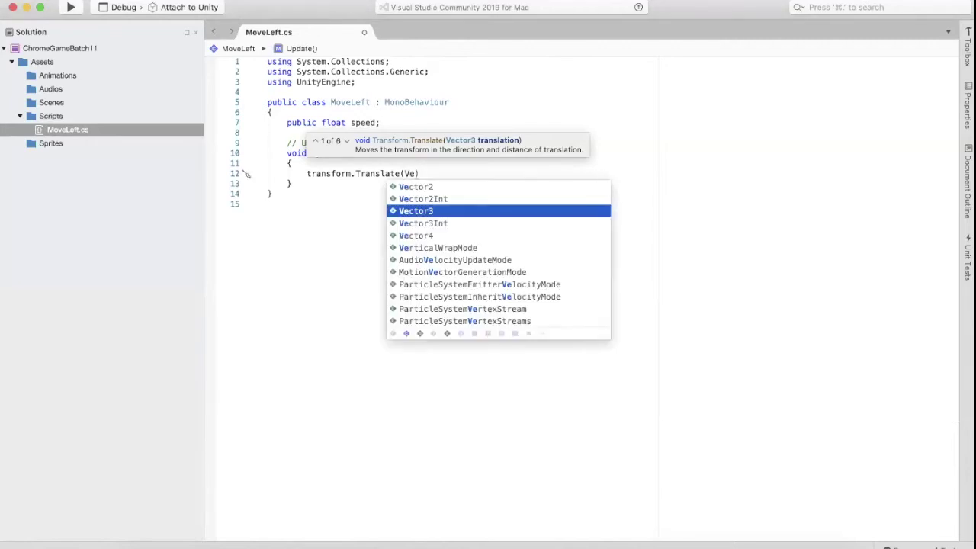
type("tor3.le")
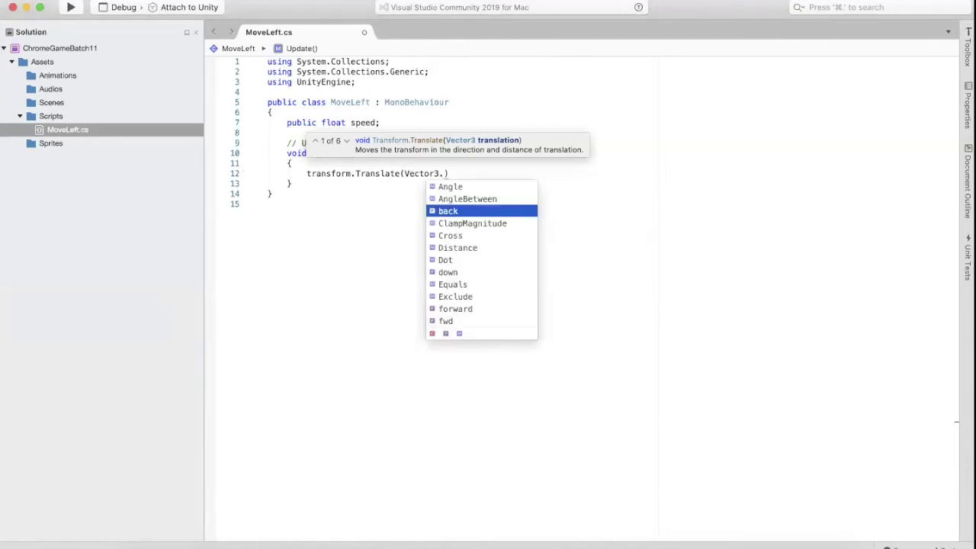
key("Return")
type("* speed")
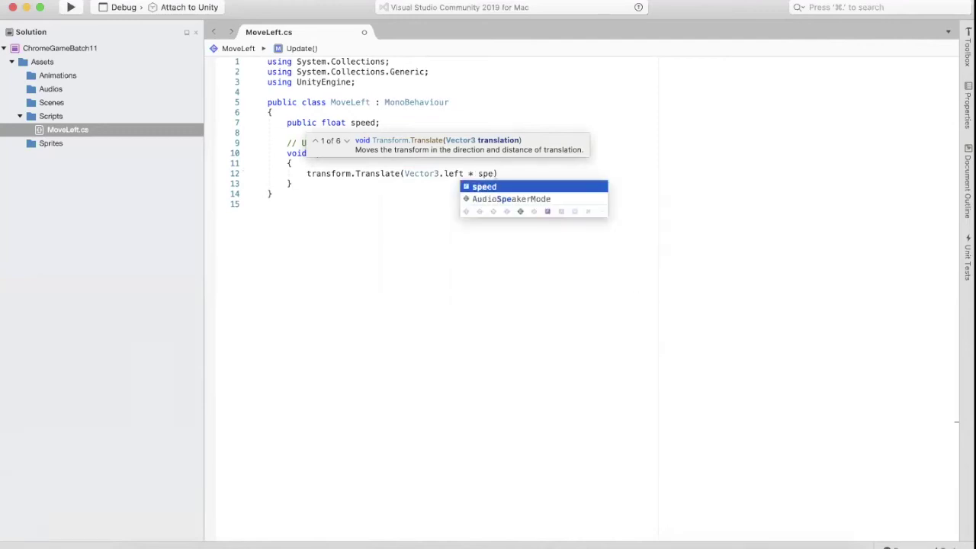
type(" * ")
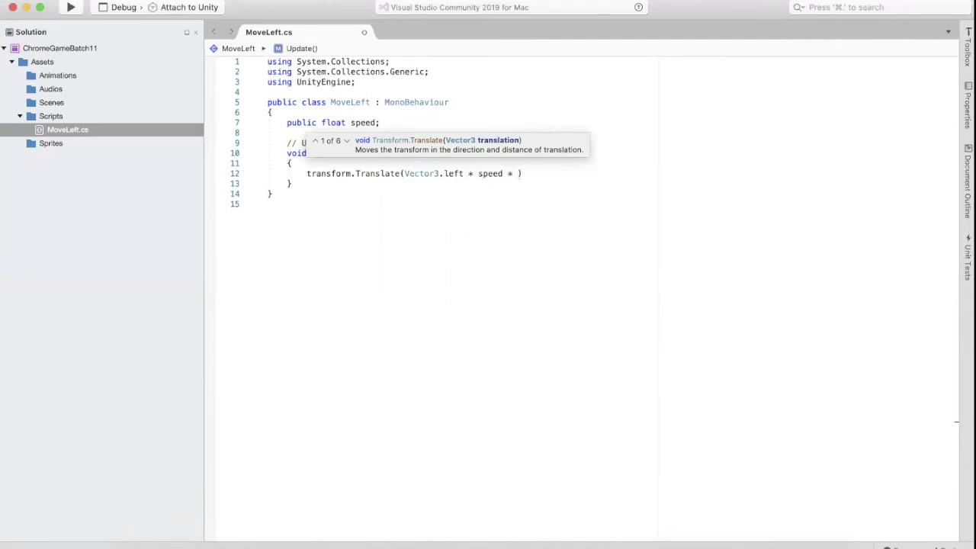
type("Time.")
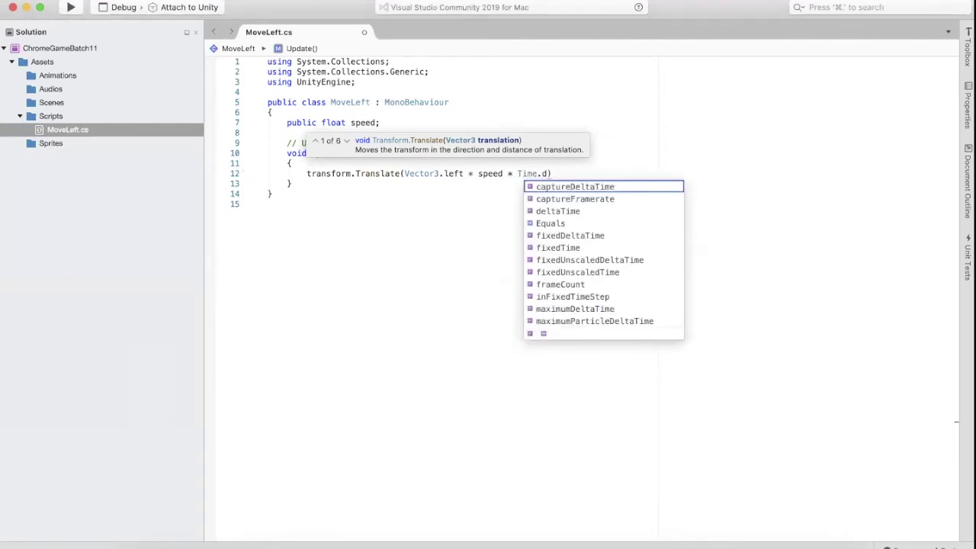
type("d")
key("Return")
key("Right")
type(";")
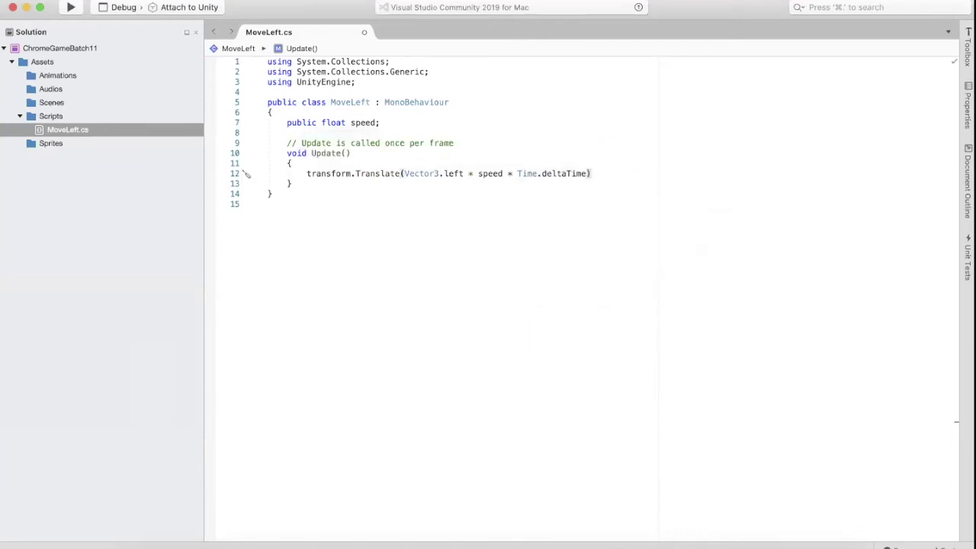
key("super+s")
Give speed a default of 5 on line 7 and save the script.
left_click(375, 122)
type("= 5")
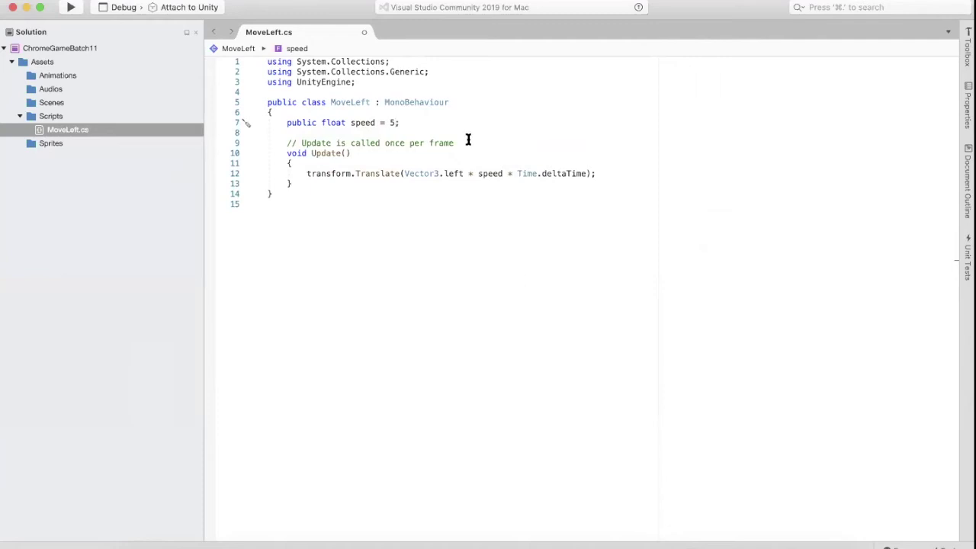
key("super+s")
double_click(324, 176)
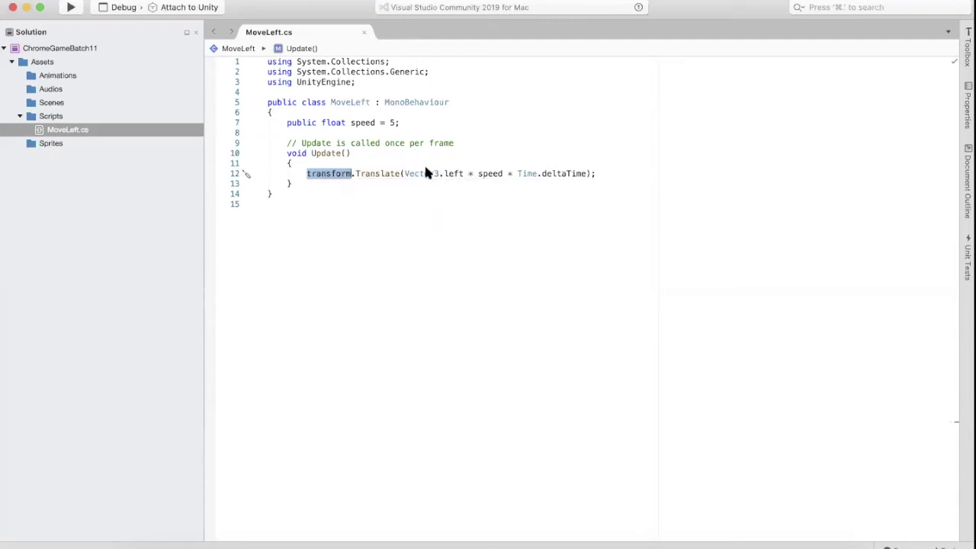
mouse_move(436, 170)
double_click(421, 174)
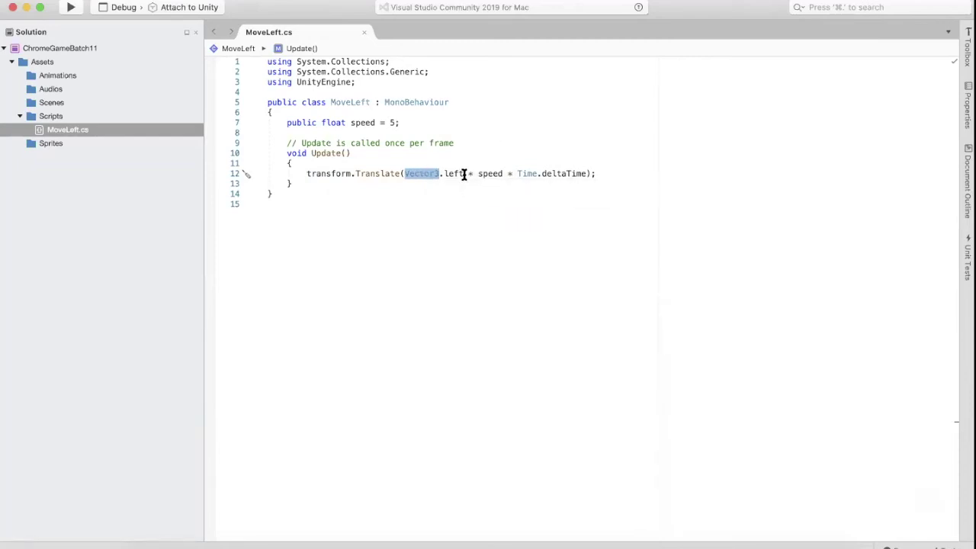
left_click(383, 174)
double_click(404, 174)
key("super+c")
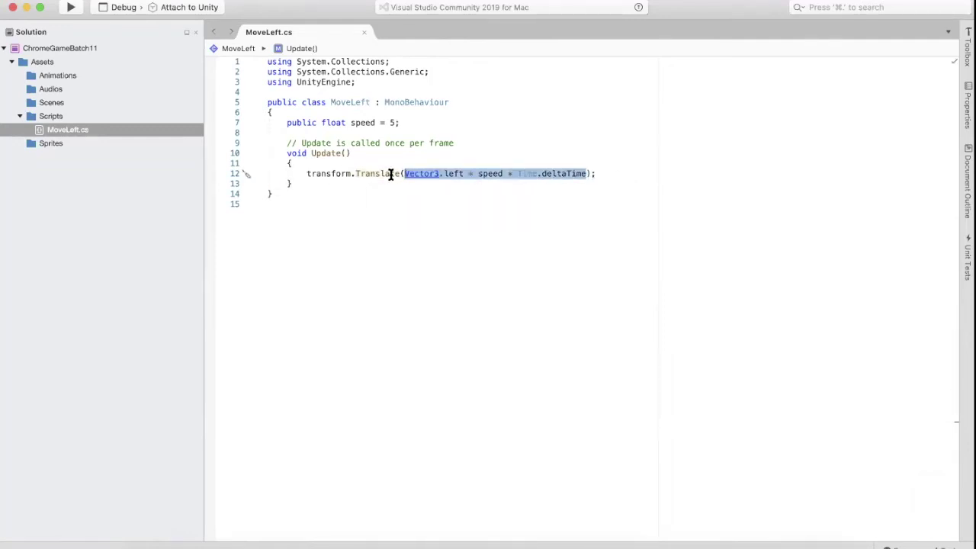
key("BackSpace")
key("BackSpace")
key("BackSpace")
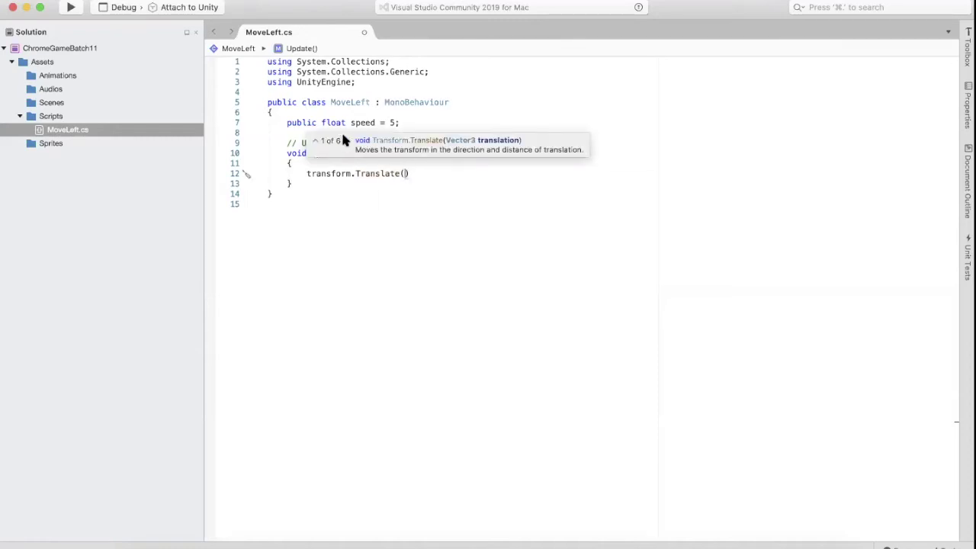
key("Down")
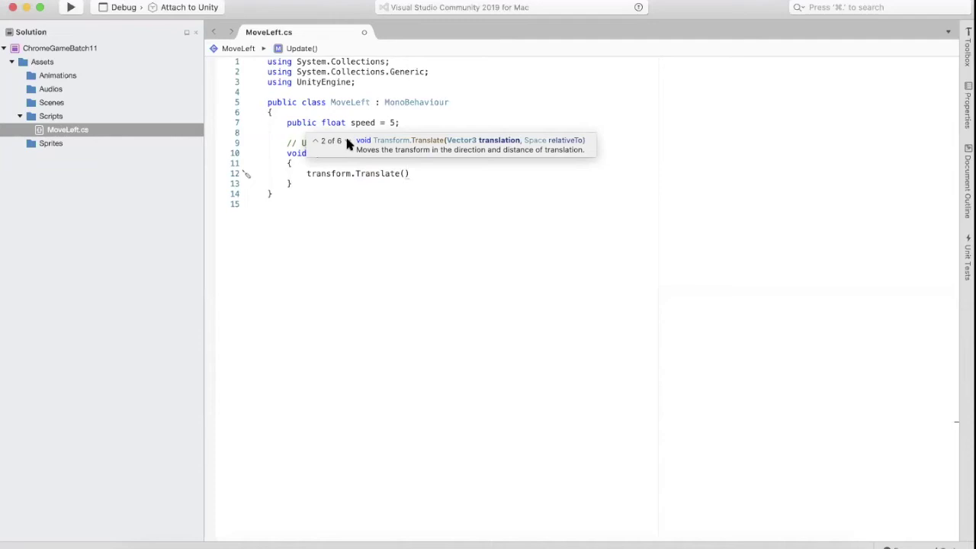
key("Down")
key("Down")
key("Down")
key("Down")
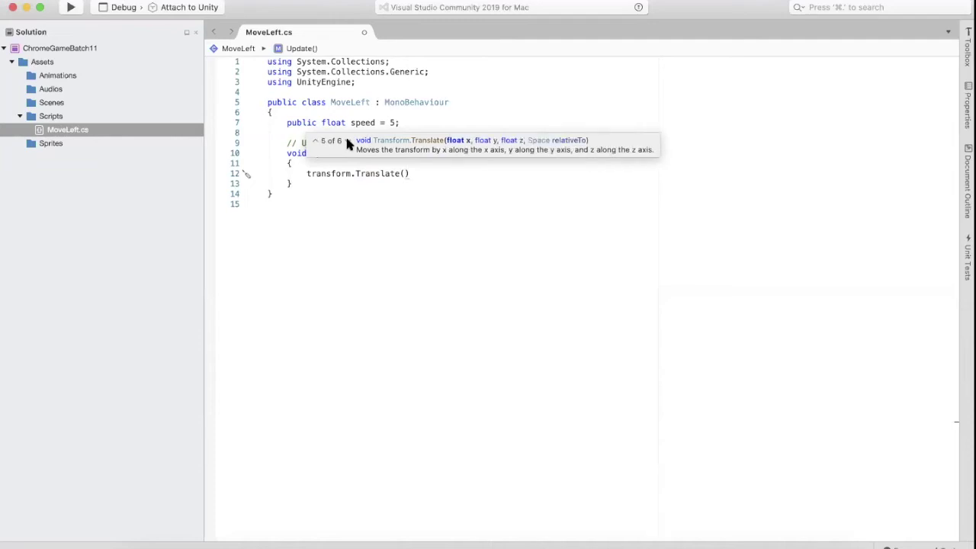
key("Down")
key("Down")
key("Down")
key("Down")
key("Down")
key("super+v")
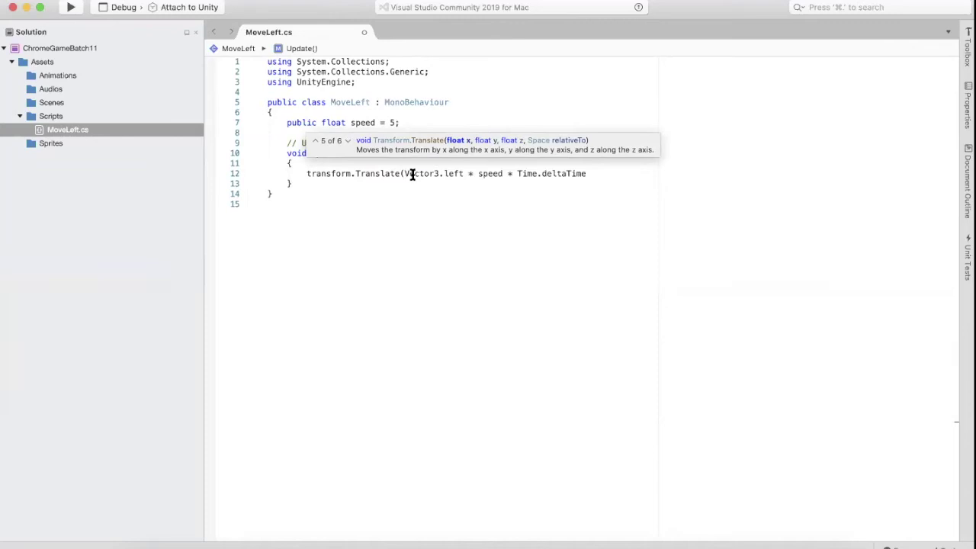
type(");")
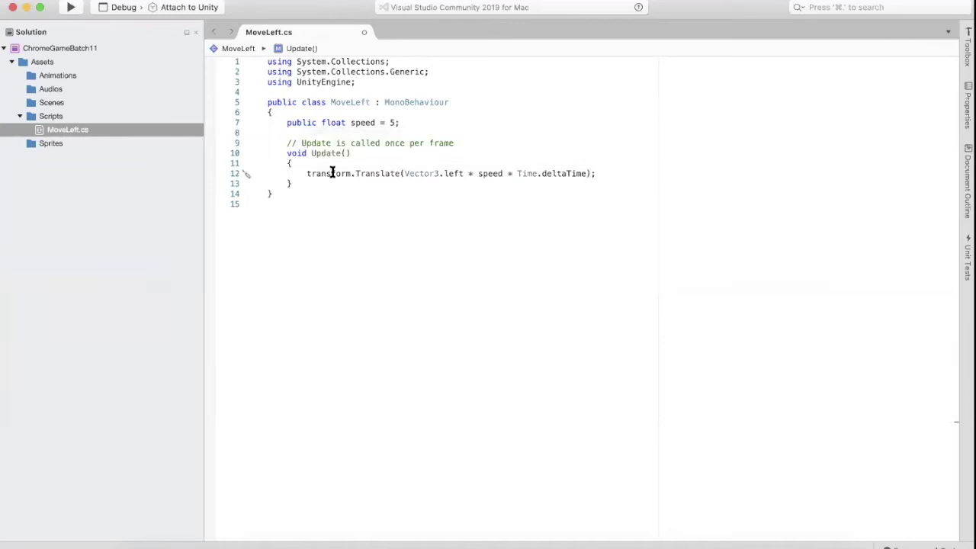
left_click(331, 171)
key("super+Tab")
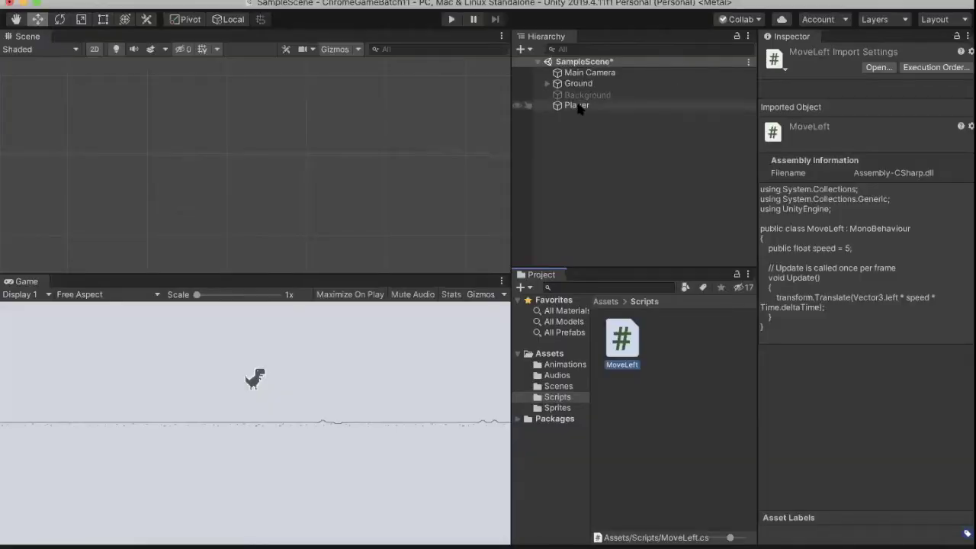
left_click(577, 106)
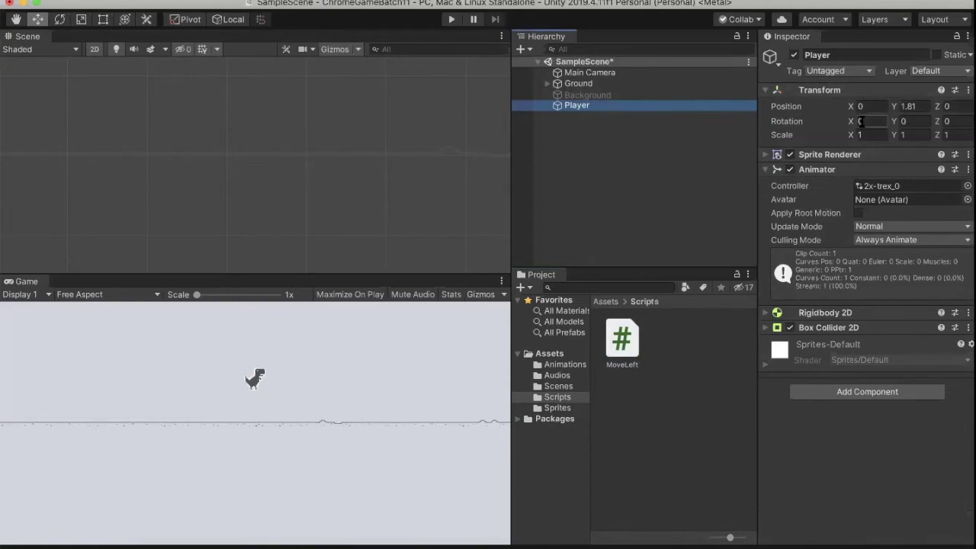
left_click(948, 107)
key("f")
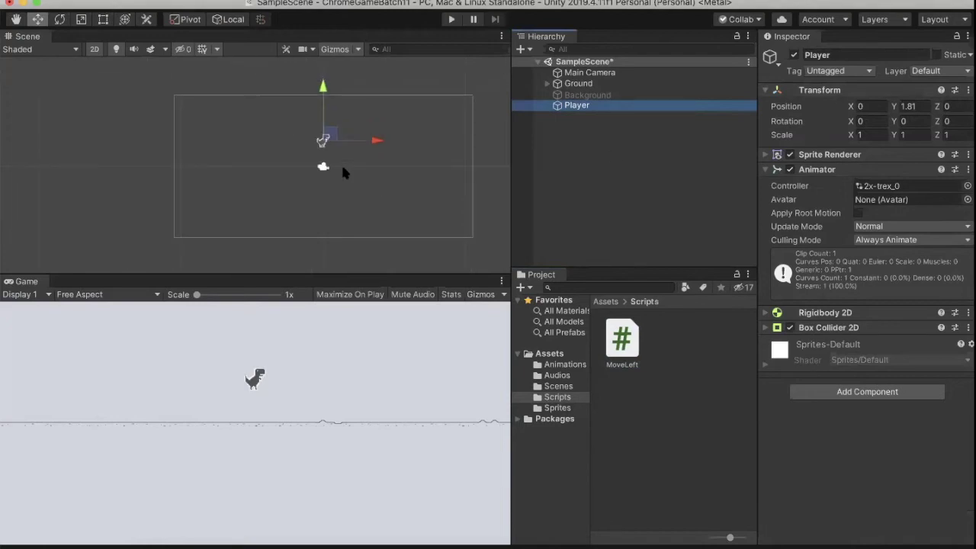
Switch back and forth between Visual Studio and Unity, ending in MoveLeft.cs.
key("super+Tab")
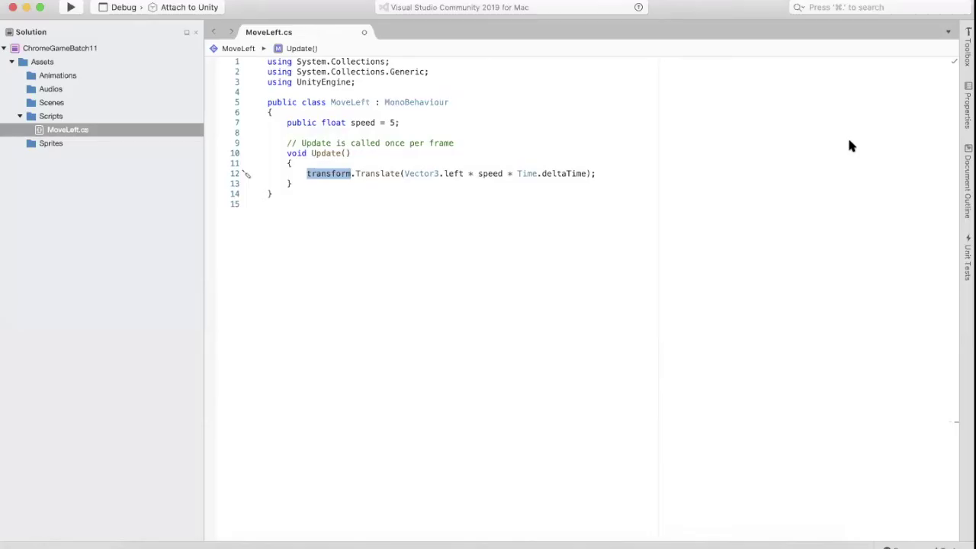
left_click(599, 178)
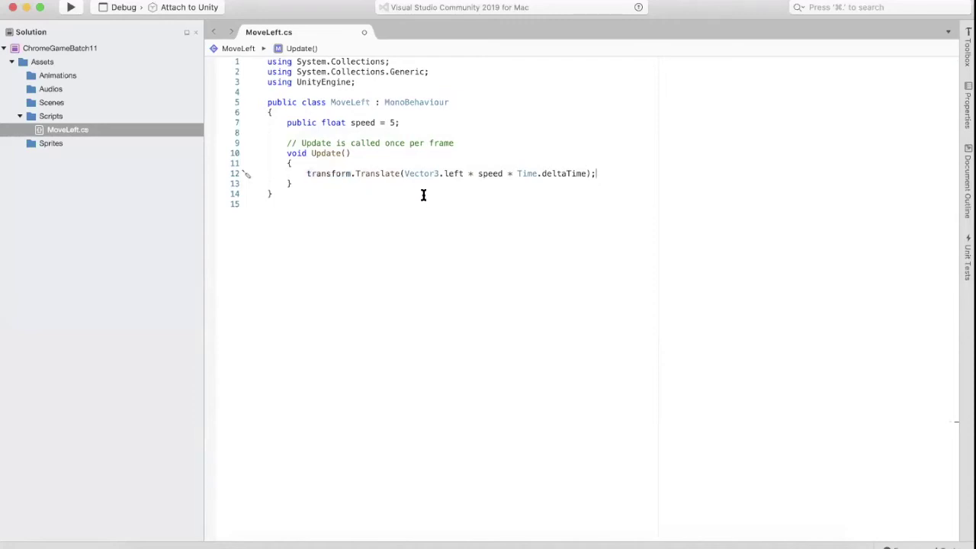
key("super+Tab")
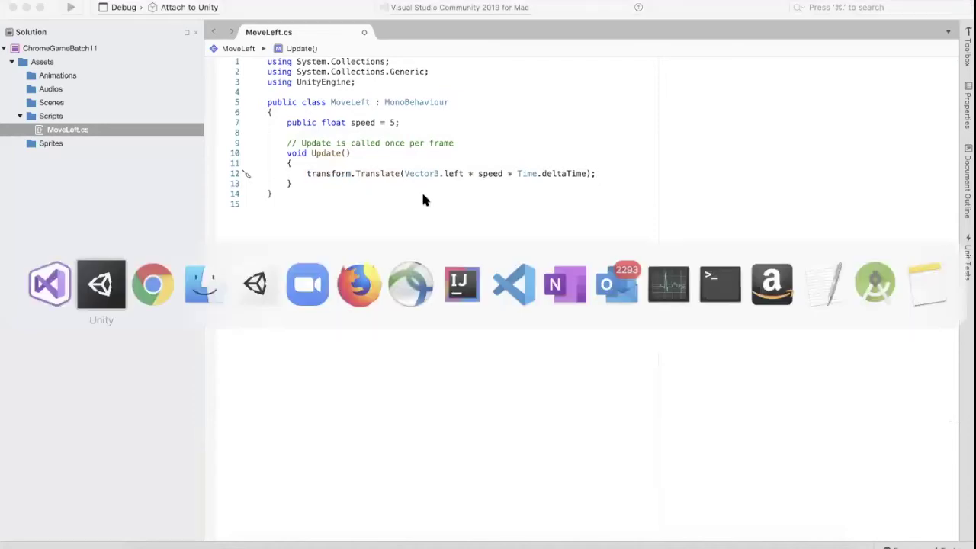
key("super+Tab")
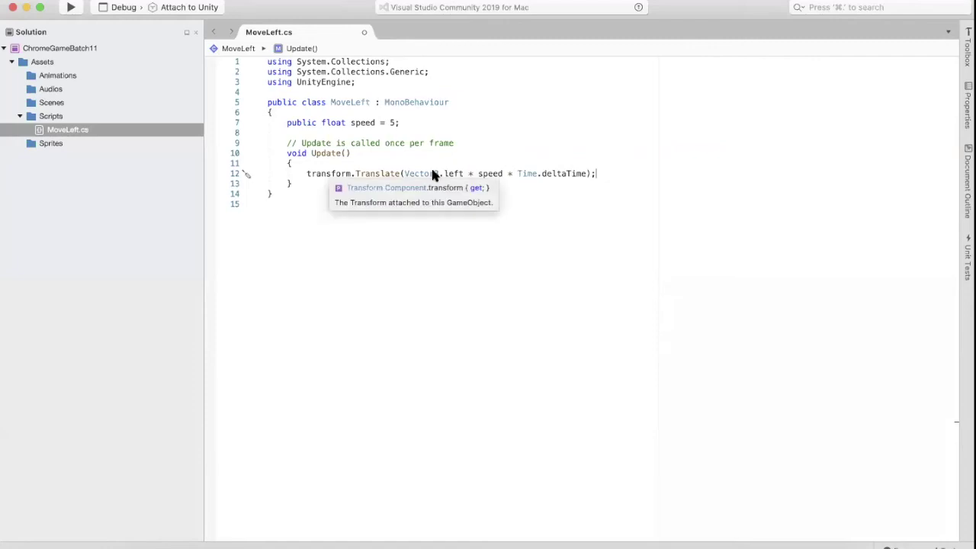
key("super+Tab")
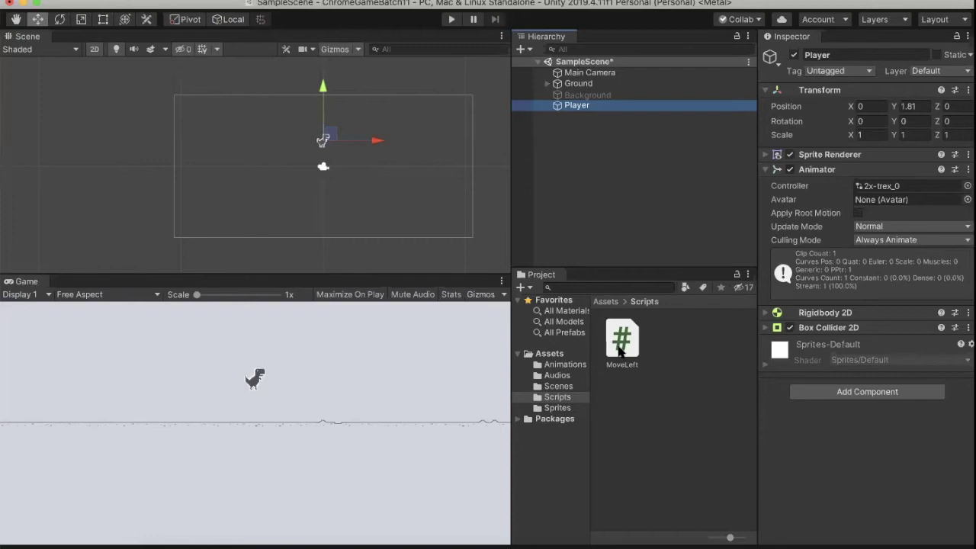
key("super+Tab")
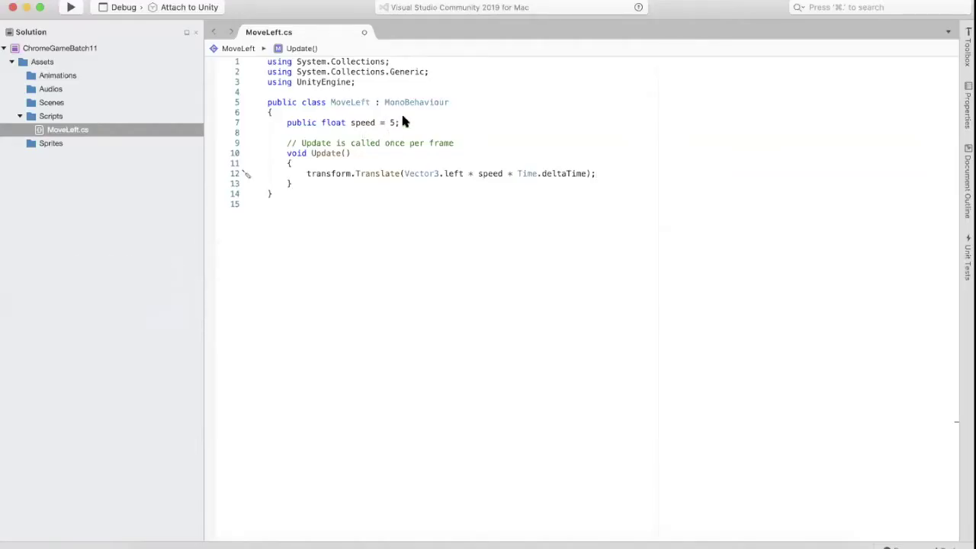
Review the speed field and the Vector3.left and speed terms in the Translate call.
left_click_drag(398, 123, 285, 124)
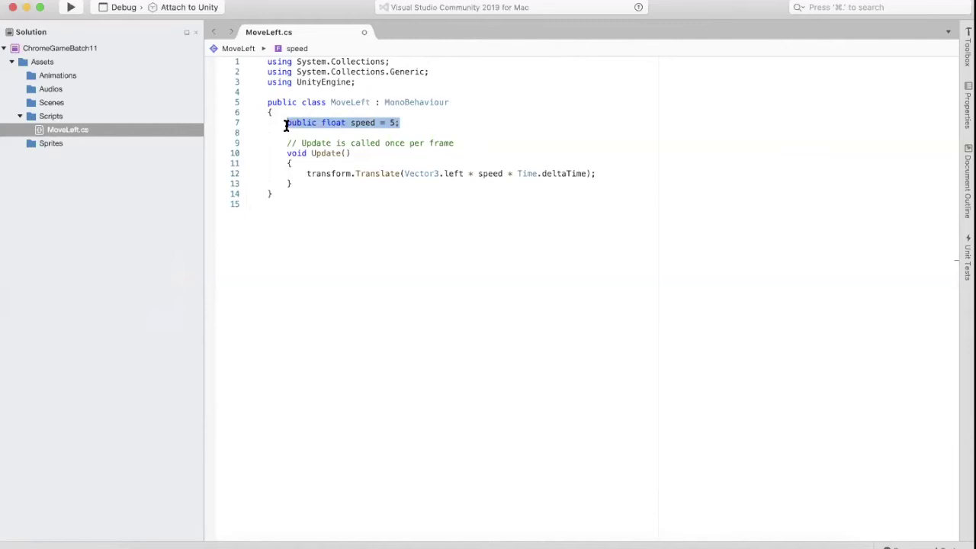
left_click(363, 123)
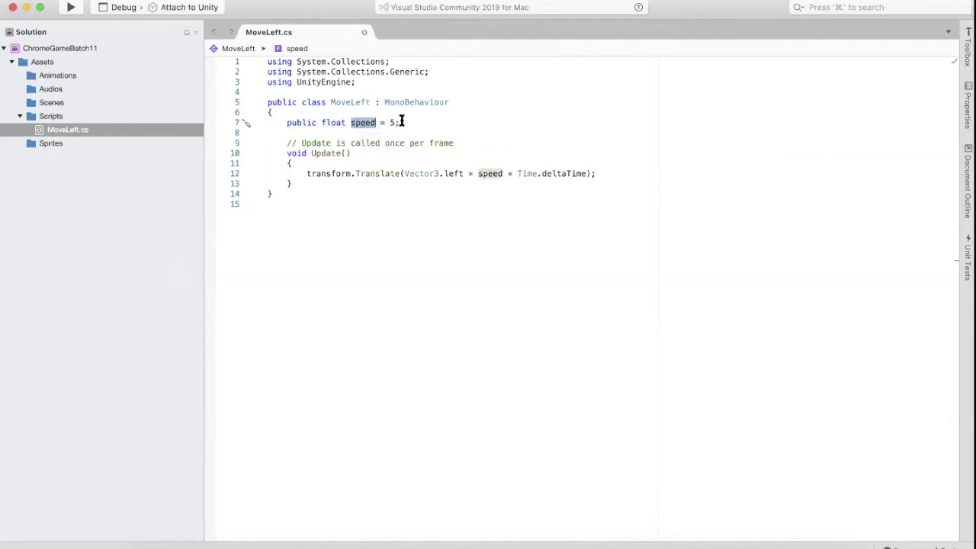
left_click(401, 122)
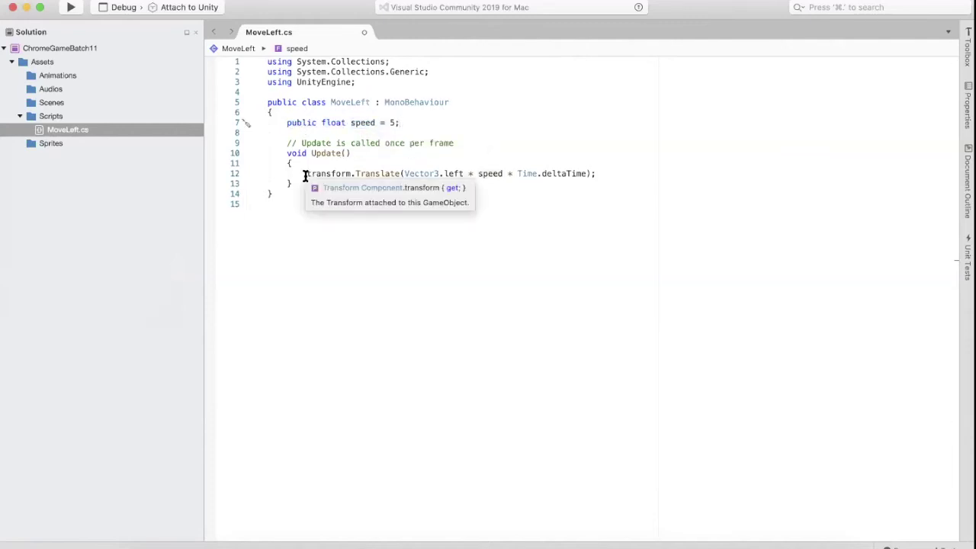
left_click(457, 173)
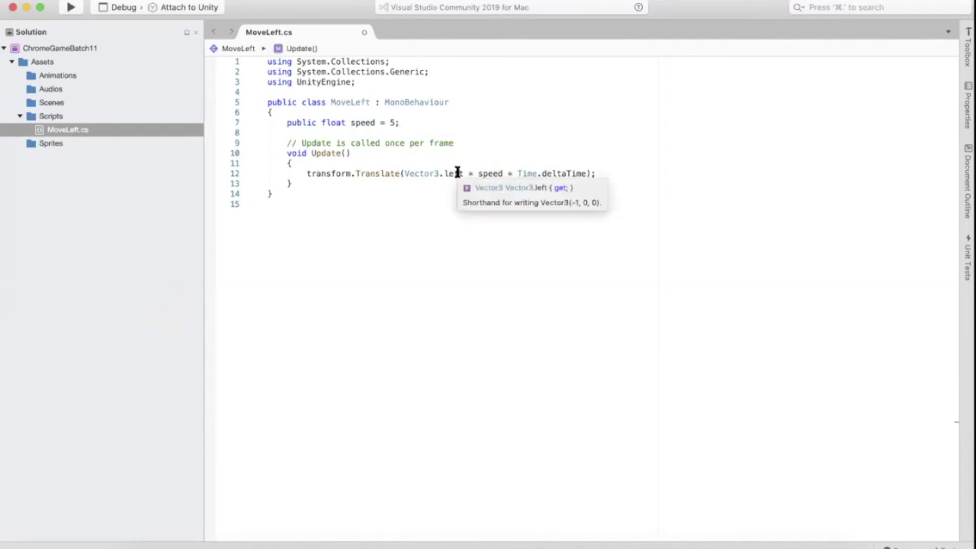
left_click(483, 173)
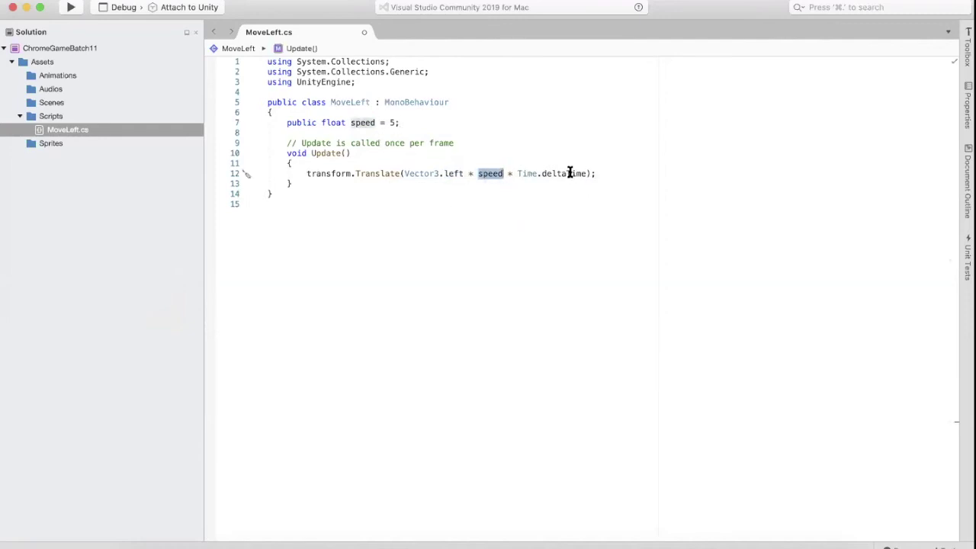
left_click(601, 222)
key("super+Tab")
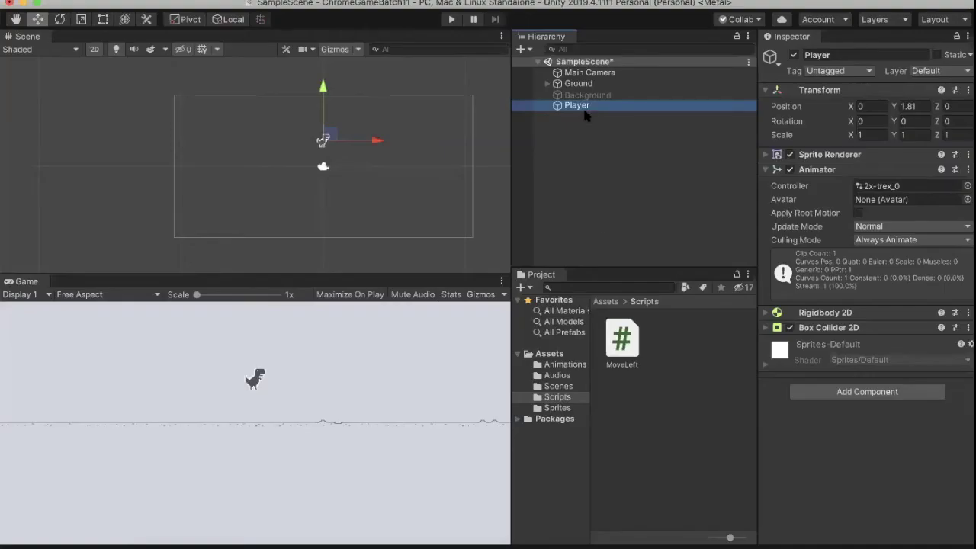
Add the Move Left component to Ground via a 'move' search, then enter Play mode.
left_click(578, 83)
left_click(849, 161)
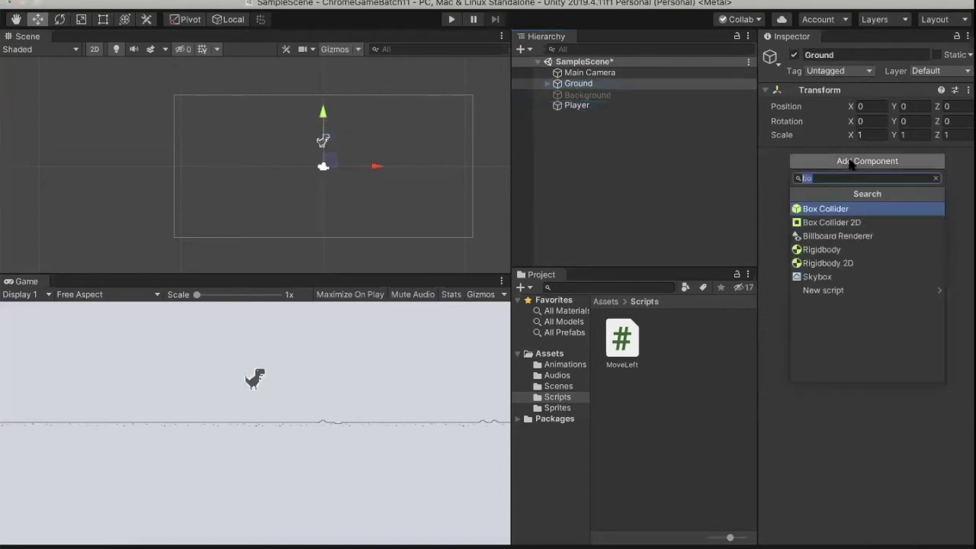
type("movw")
key("BackSpace")
type("e")
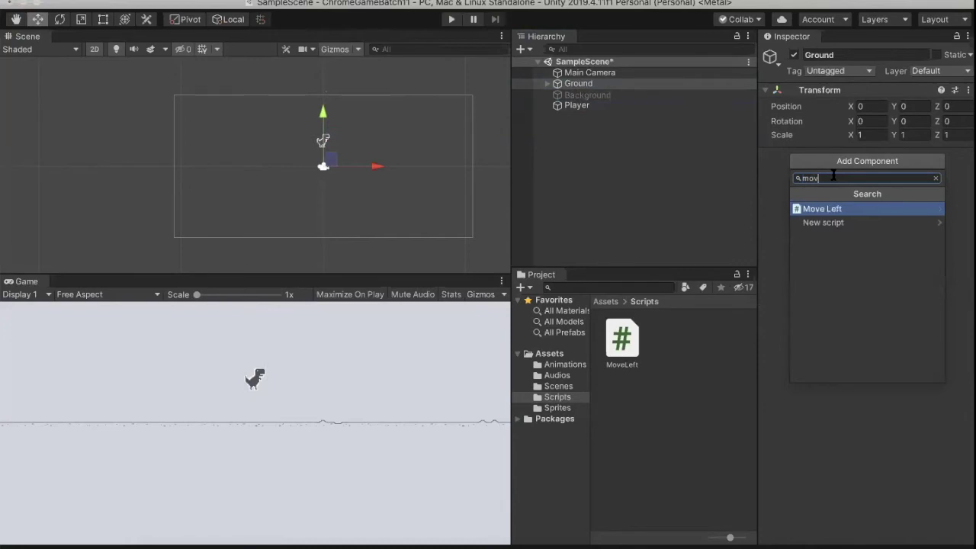
key("Return")
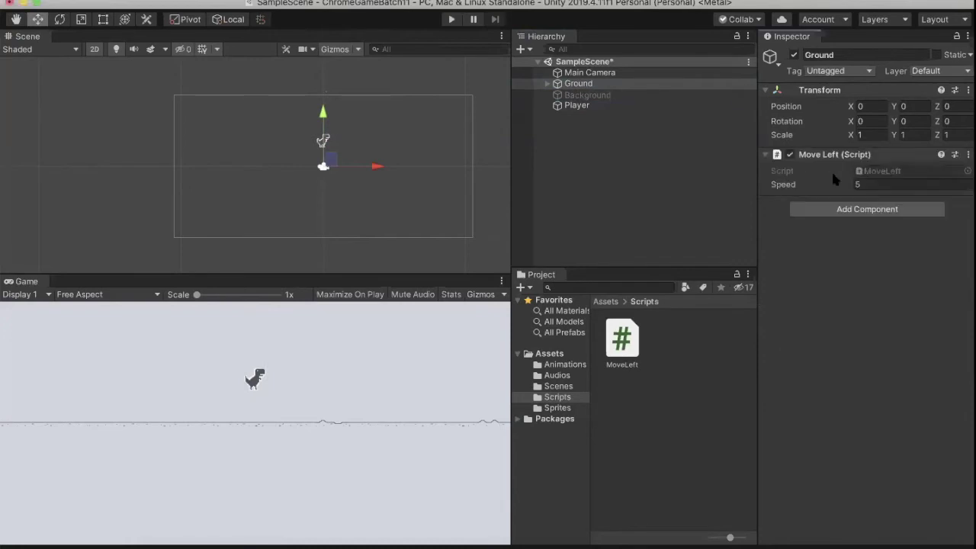
left_click(451, 19)
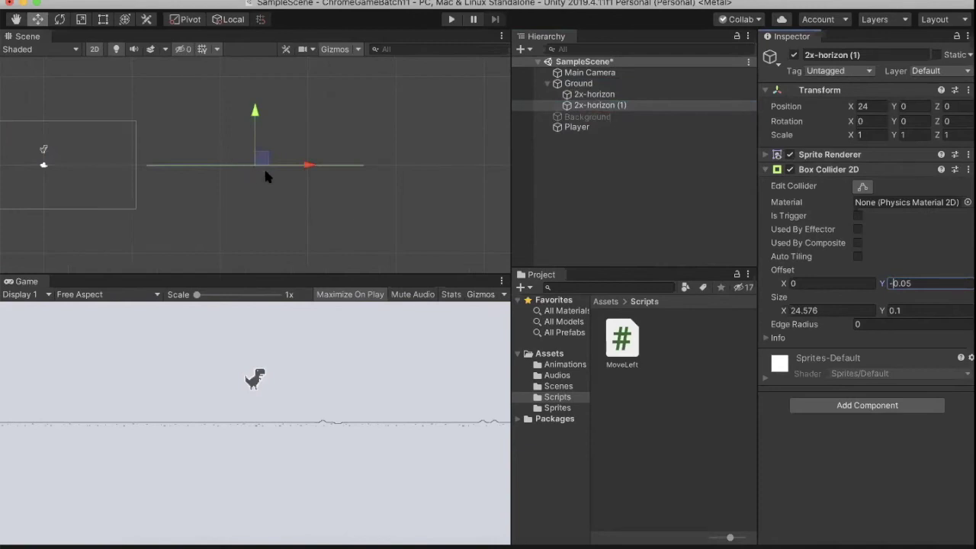
scroll(266, 177, "up", 5)
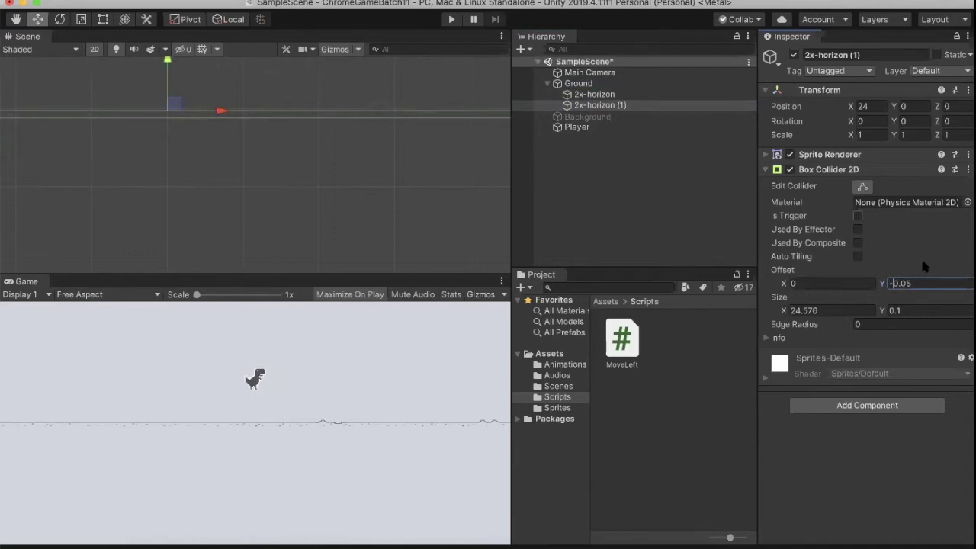
Select 2x-horizon, play and restart the game to watch the ground scroll, then stop.
left_click(600, 94)
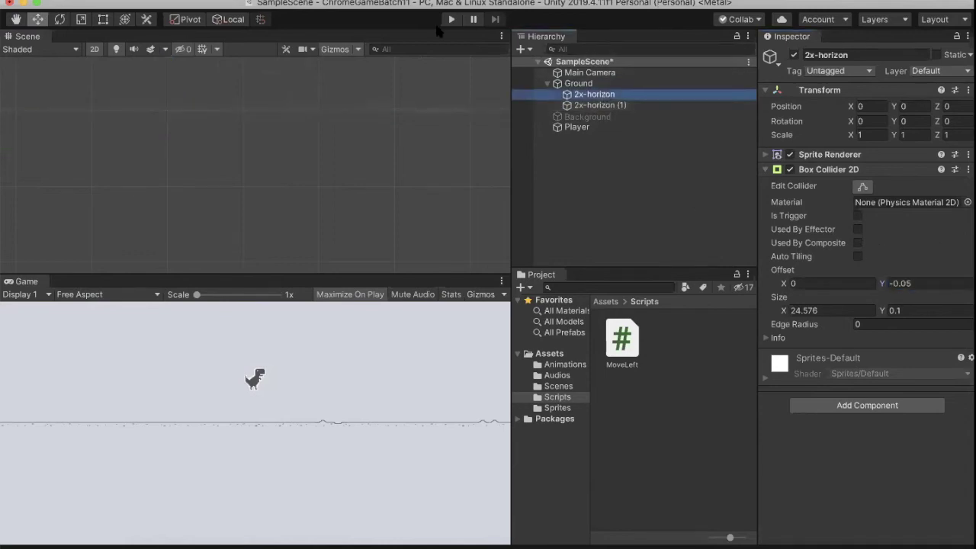
left_click(451, 19)
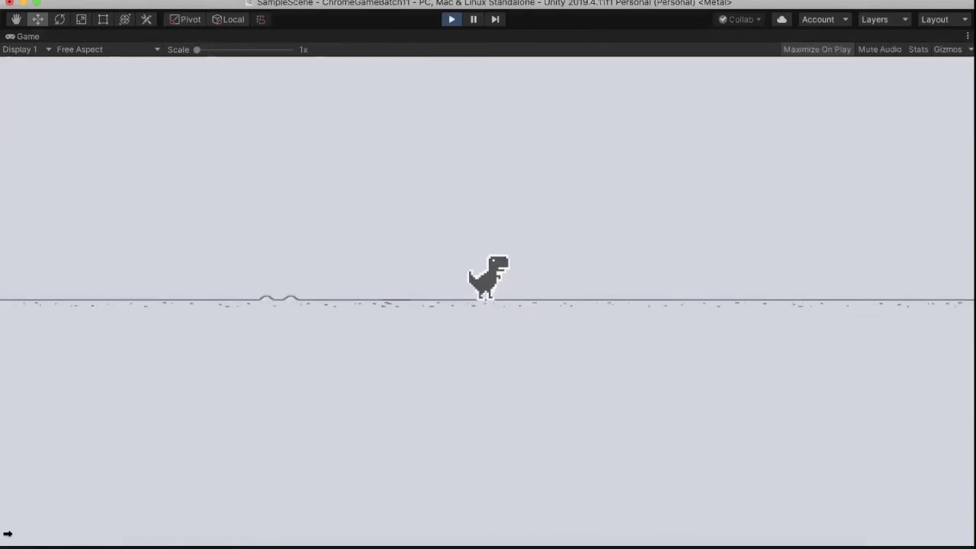
key("super+p")
key("super+p")
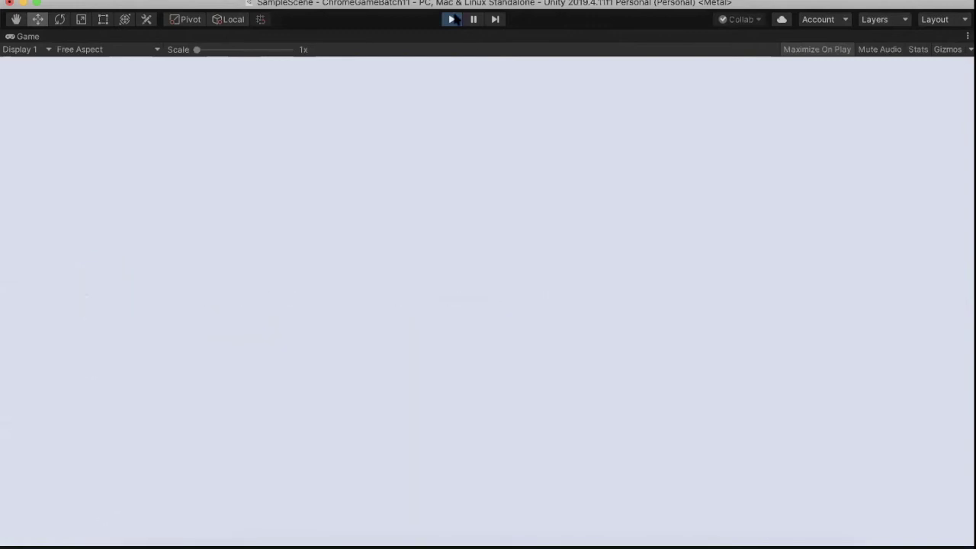
key("t")
left_click(451, 20)
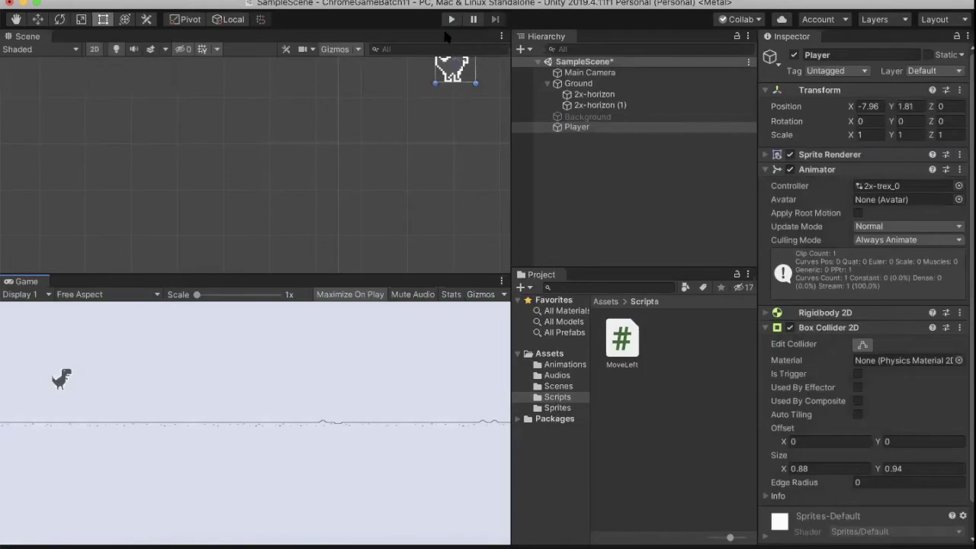
left_click(547, 83)
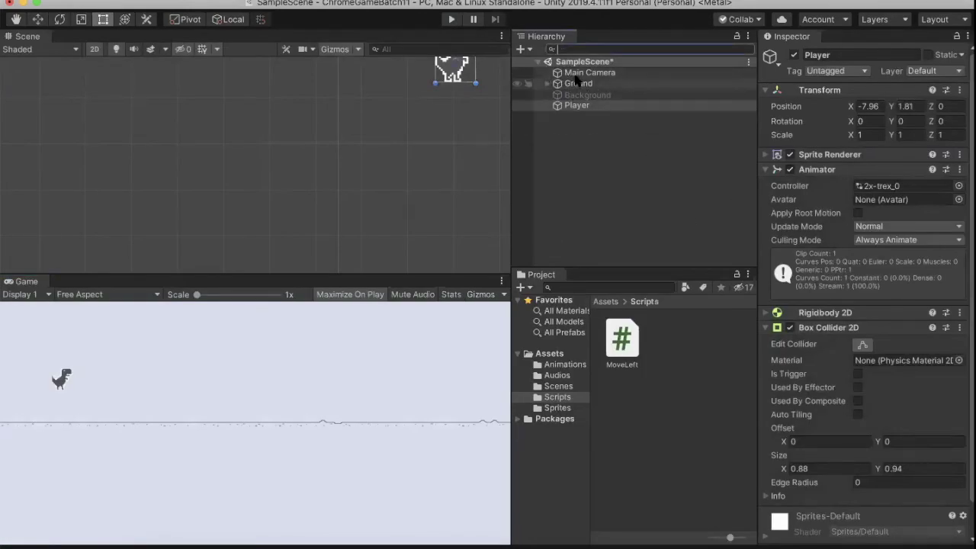
left_click(579, 73)
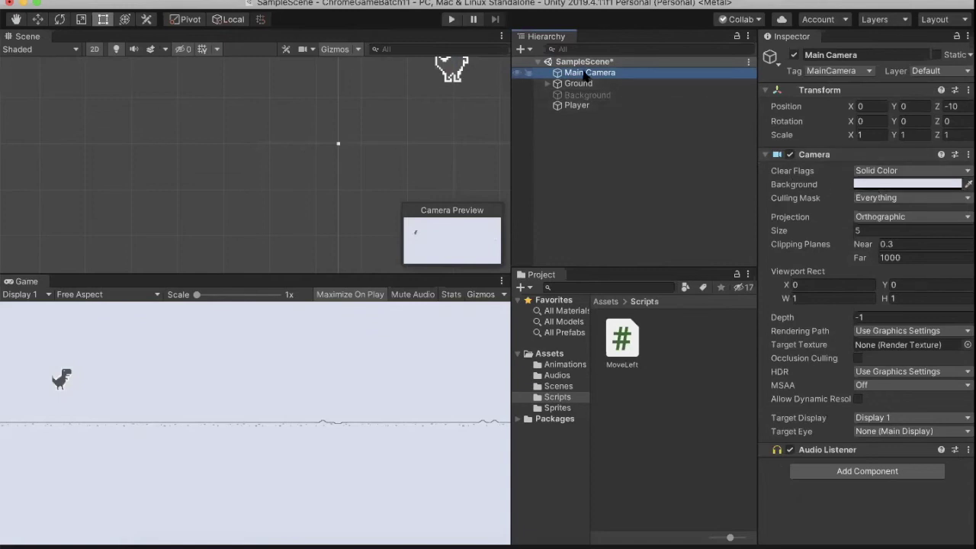
left_click(546, 84)
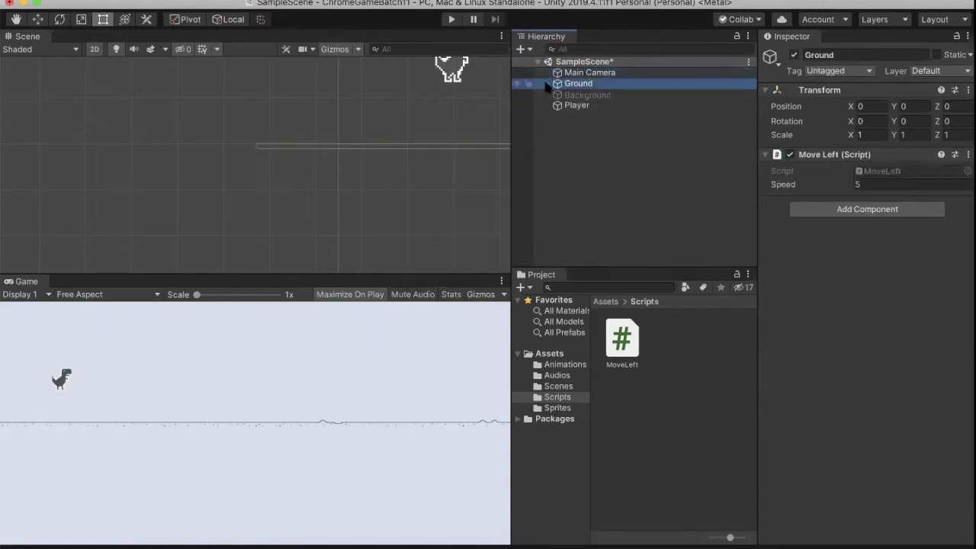
right_click(594, 155)
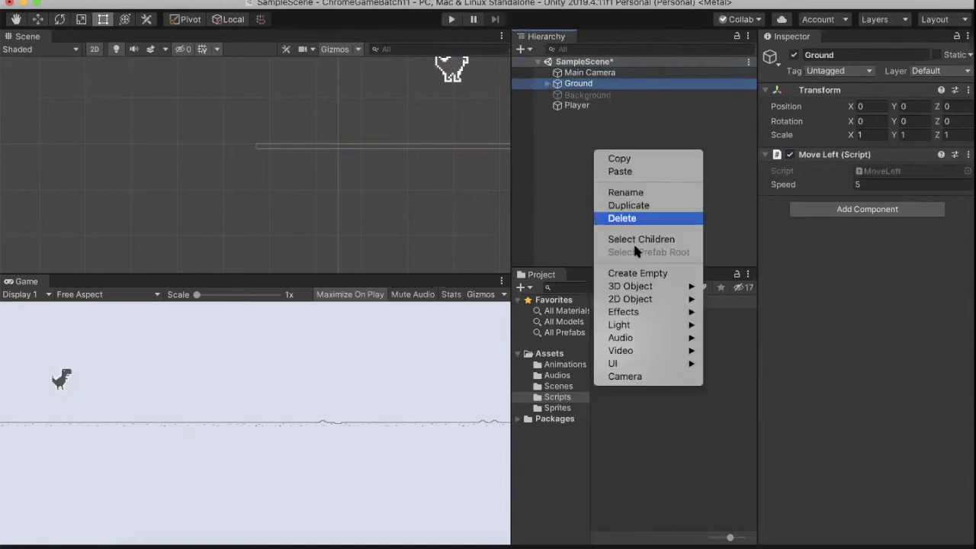
left_click(560, 171)
left_click(546, 83)
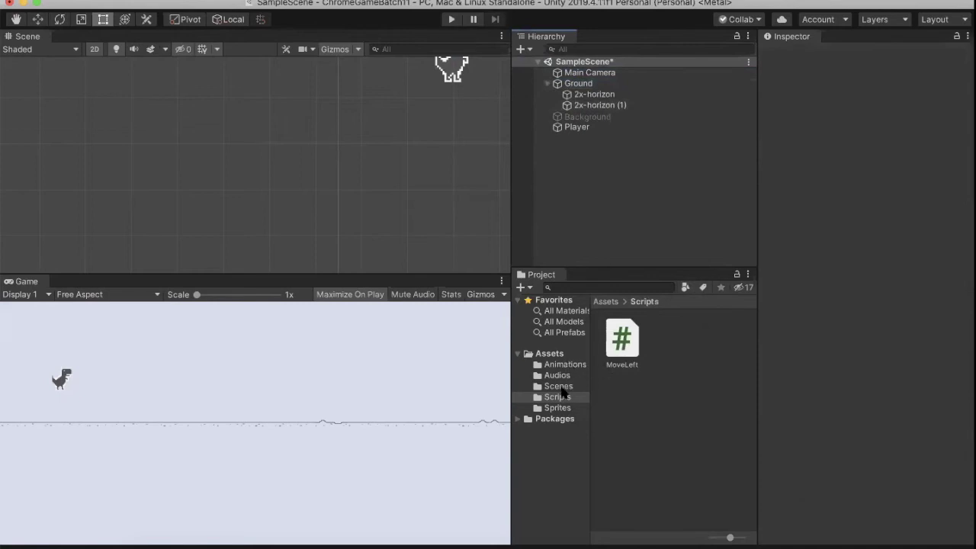
Check the 2x-horizon sprite's import settings in Sprites and select the 2x-horizon piece in the scene.
left_click(558, 408)
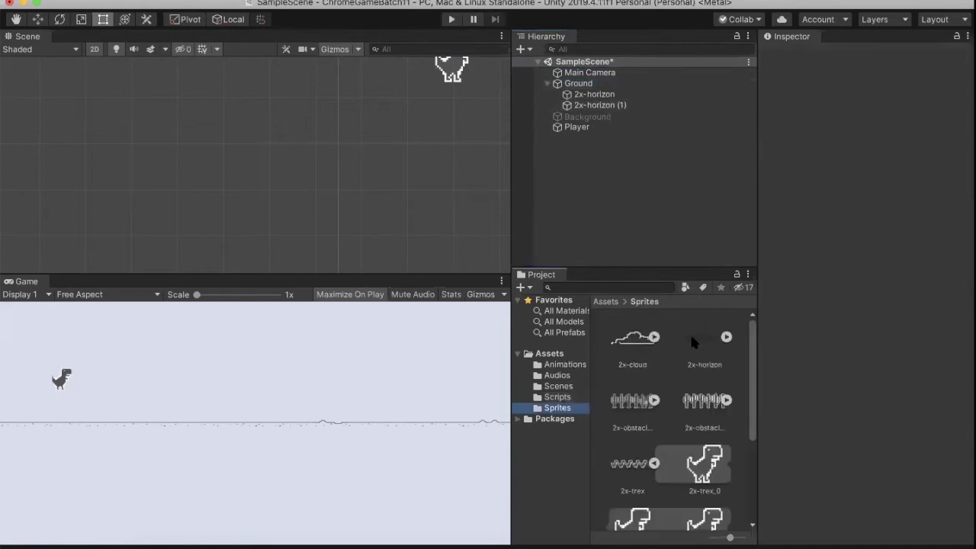
left_click(692, 342)
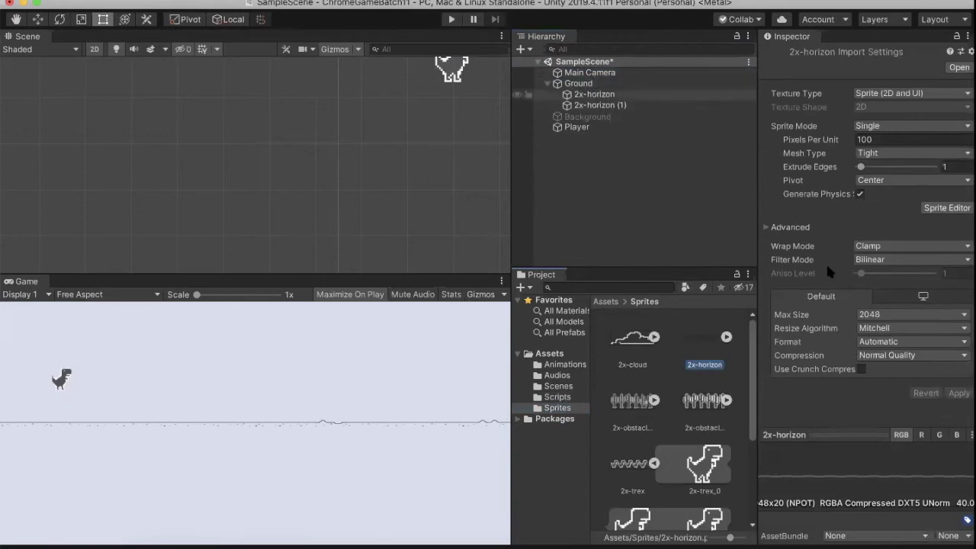
left_click(600, 97)
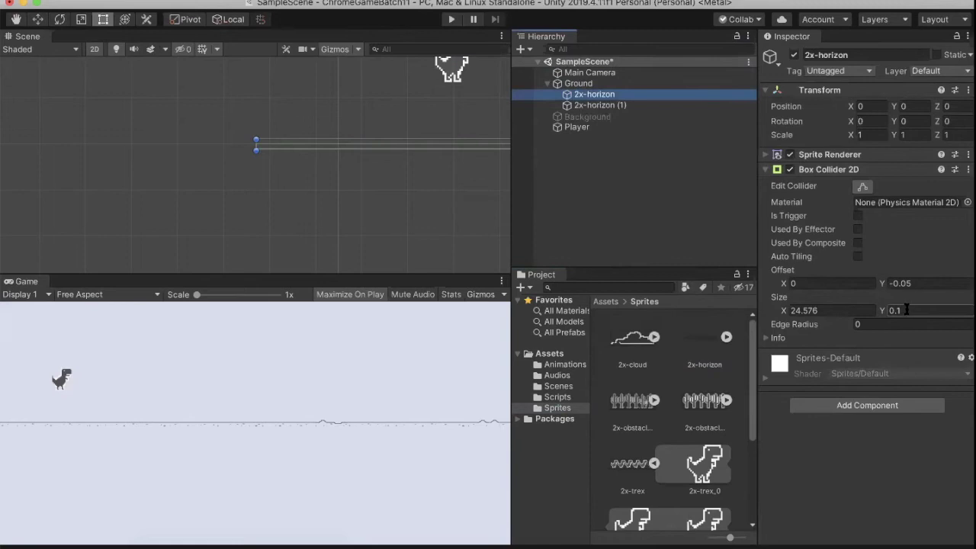
scroll(375, 149, "up", 5)
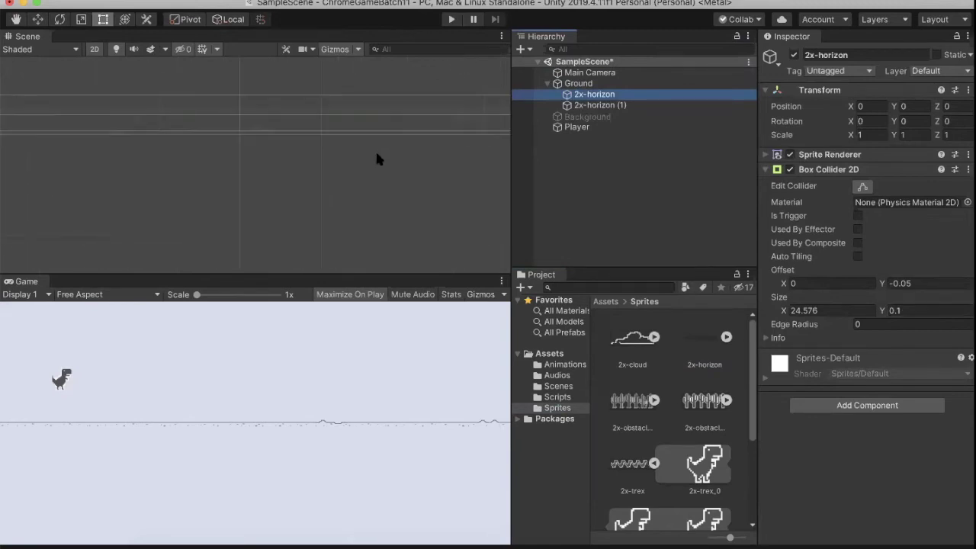
scroll(377, 154, "up", 1)
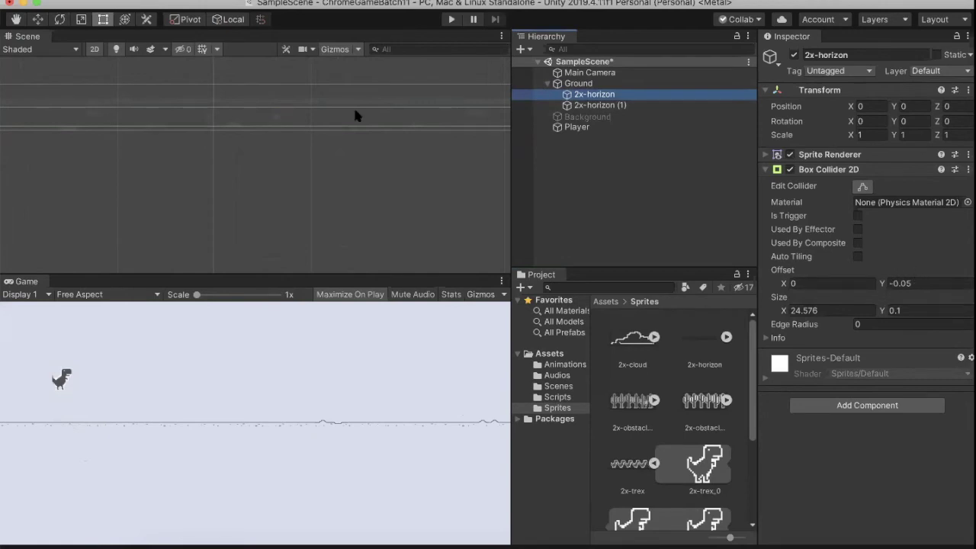
Compare the two horizon ground pieces' positions and colliders in the Inspector.
left_click(606, 105)
left_click(599, 94)
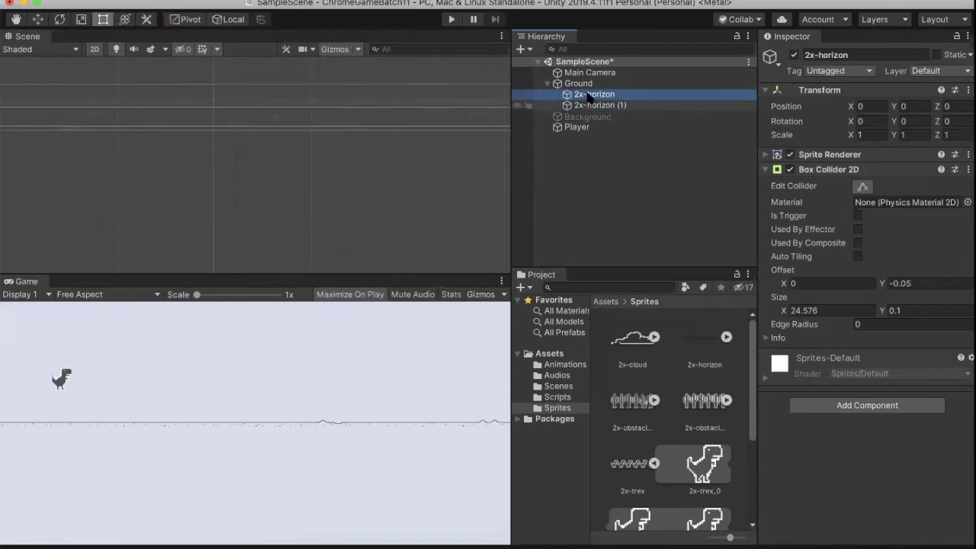
left_click(594, 106)
left_click(587, 93)
key("Down")
left_click(583, 94)
key("Down")
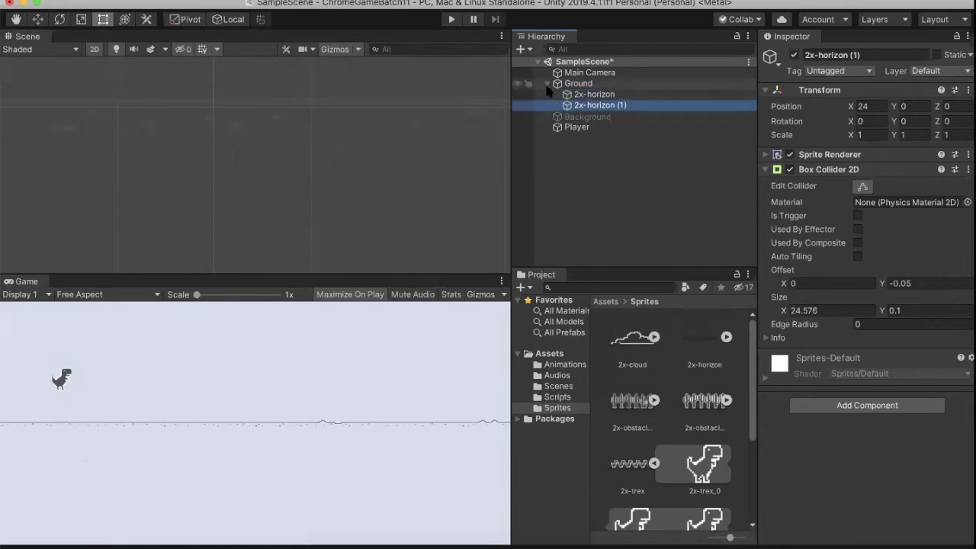
Collapse the Ground group and remove the Player object from the scene.
left_click(547, 83)
left_click(574, 105)
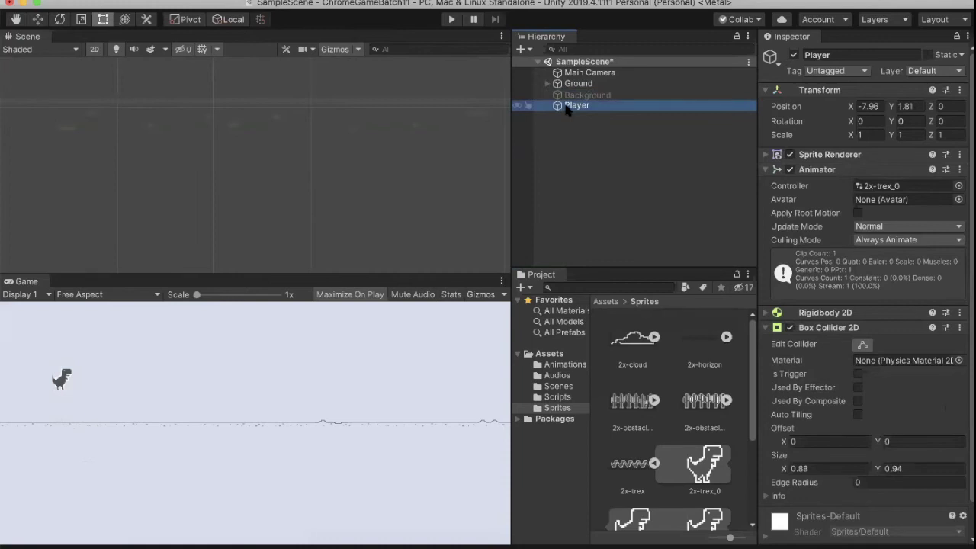
key("super+z")
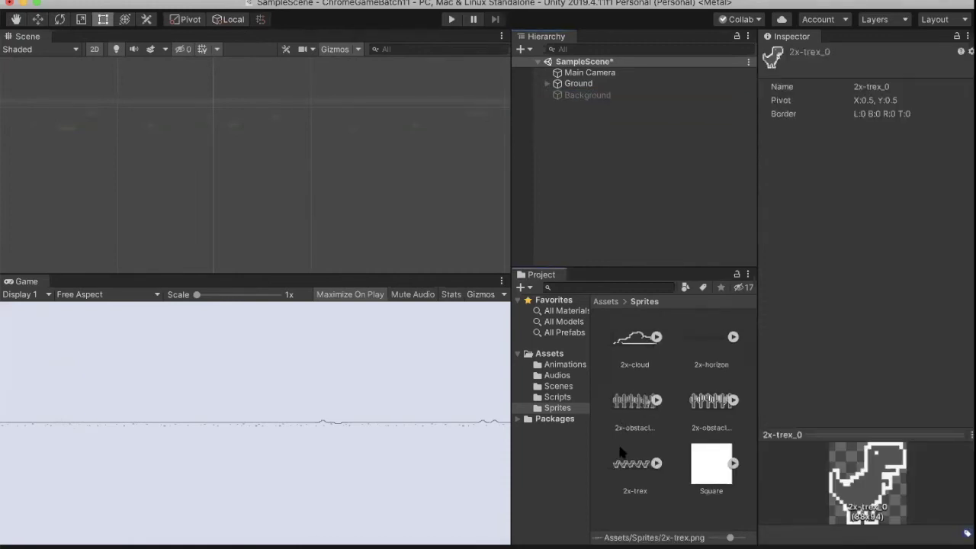
Expand 2x-trex, drag frames 2x-trex_0, _2 and _3 into the scene, then cancel the animation save.
left_click(647, 458)
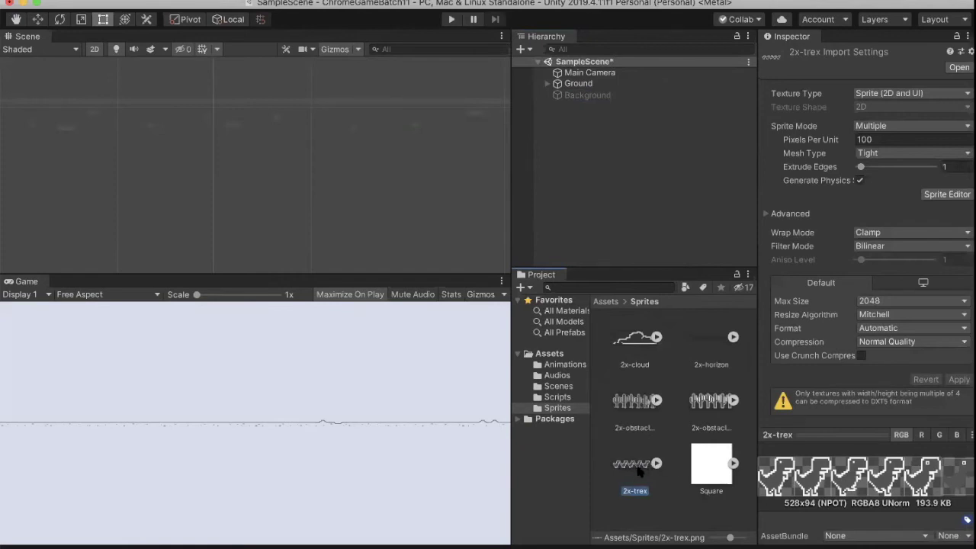
left_click(656, 463)
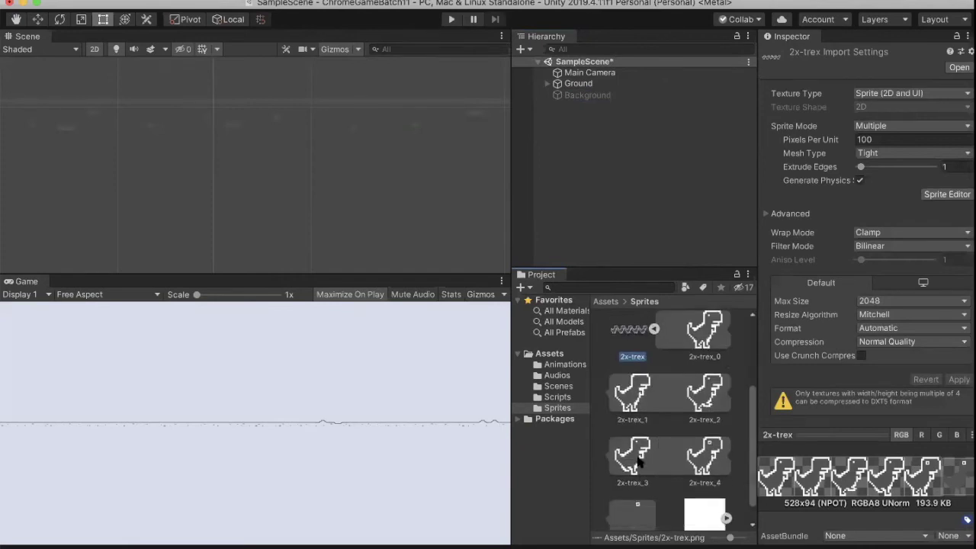
left_click(703, 347)
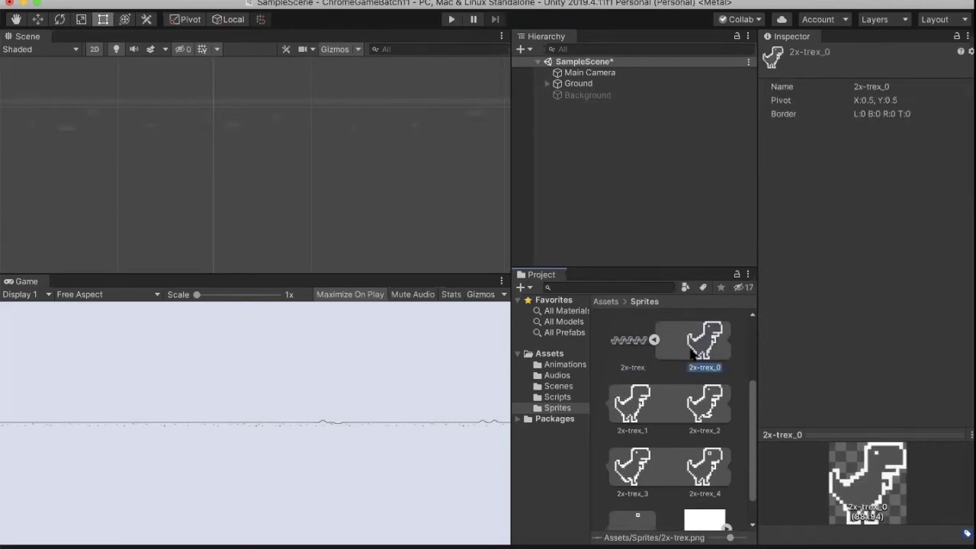
left_click(709, 412, "super")
left_click(633, 466, "super")
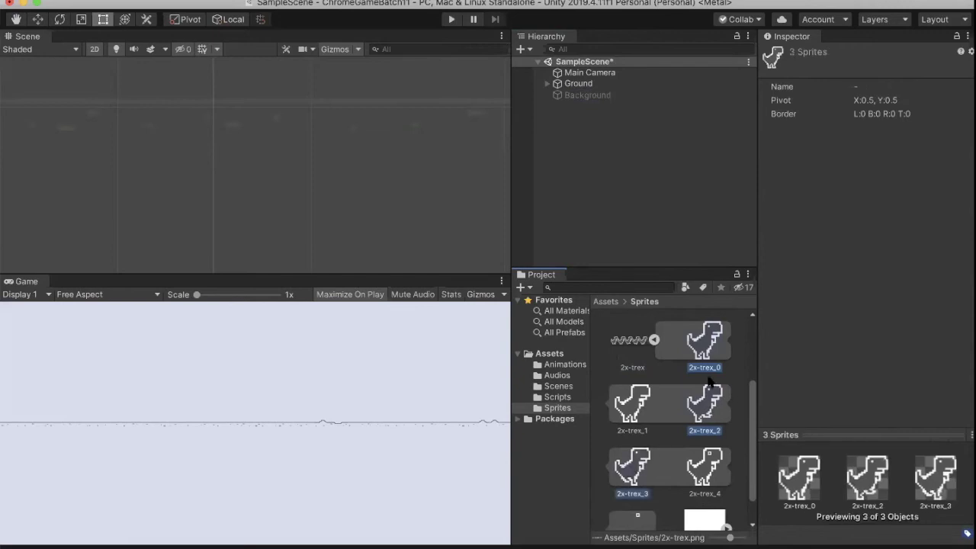
left_click_drag(707, 348, 585, 144)
left_click_drag(584, 144, 583, 139)
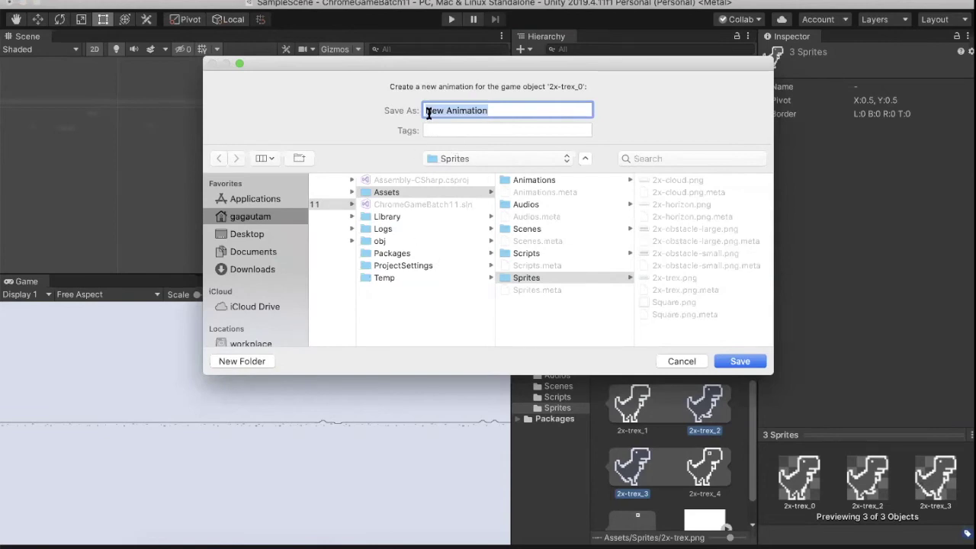
left_click(682, 361)
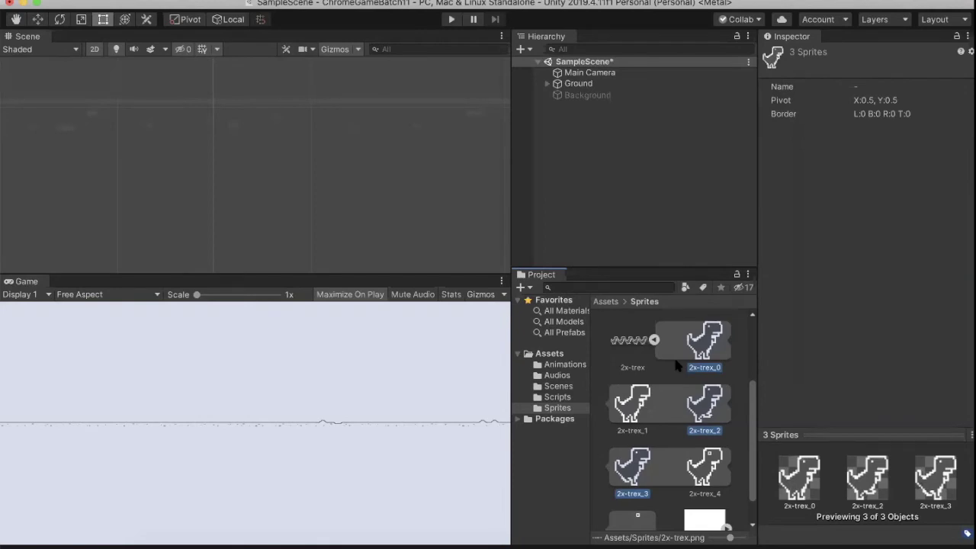
Undo three times to bring Player back, then start and stop the game to check it.
left_click(654, 340)
left_click(603, 202)
key("super+z")
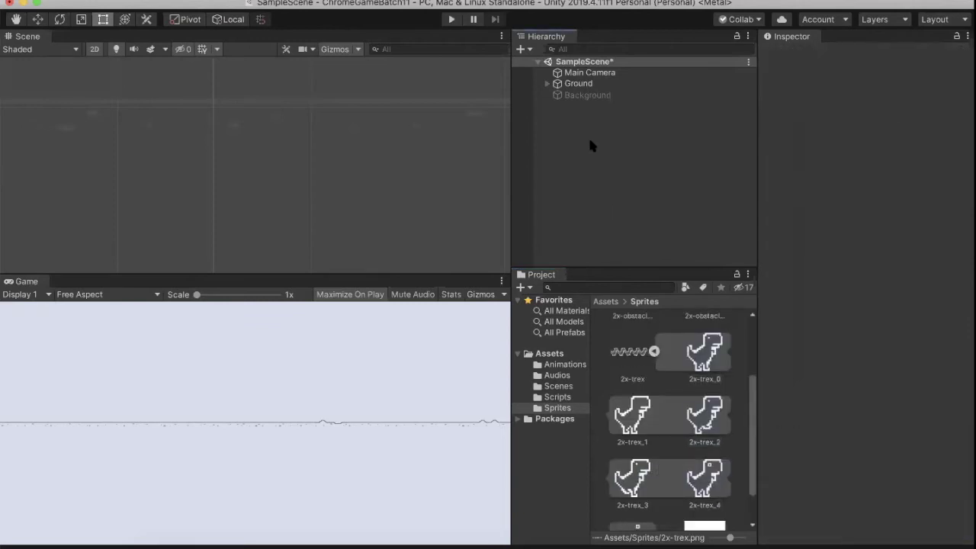
key("super+z")
key("super+z")
key("super+z")
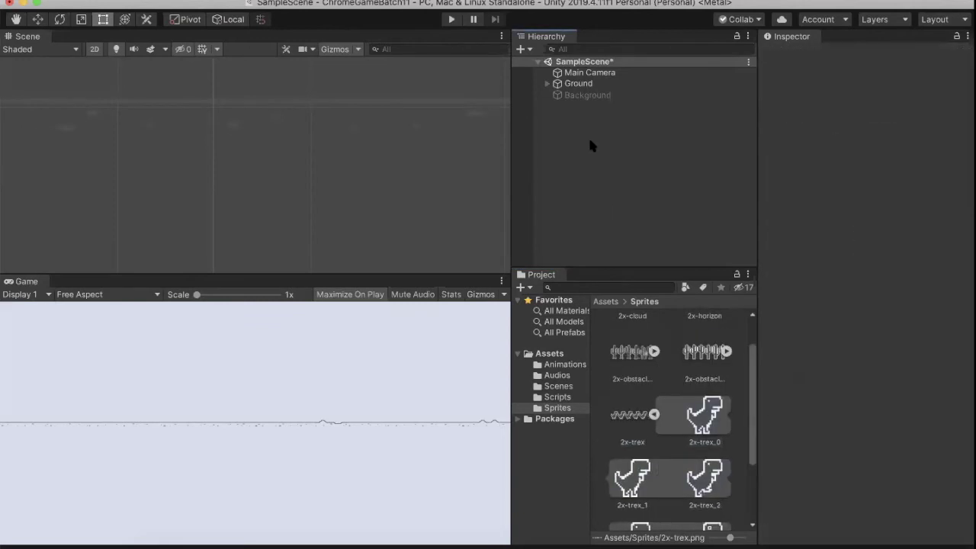
key("super+z")
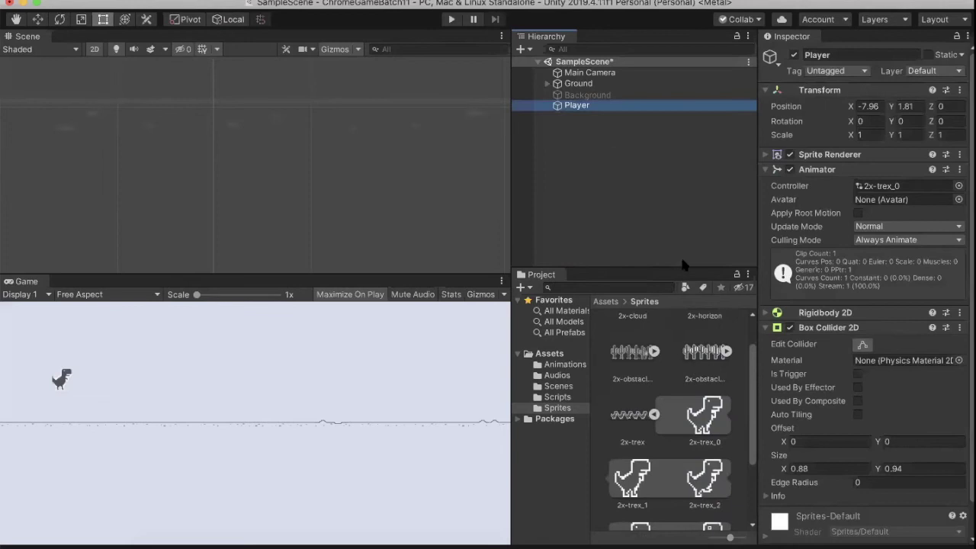
left_click(451, 19)
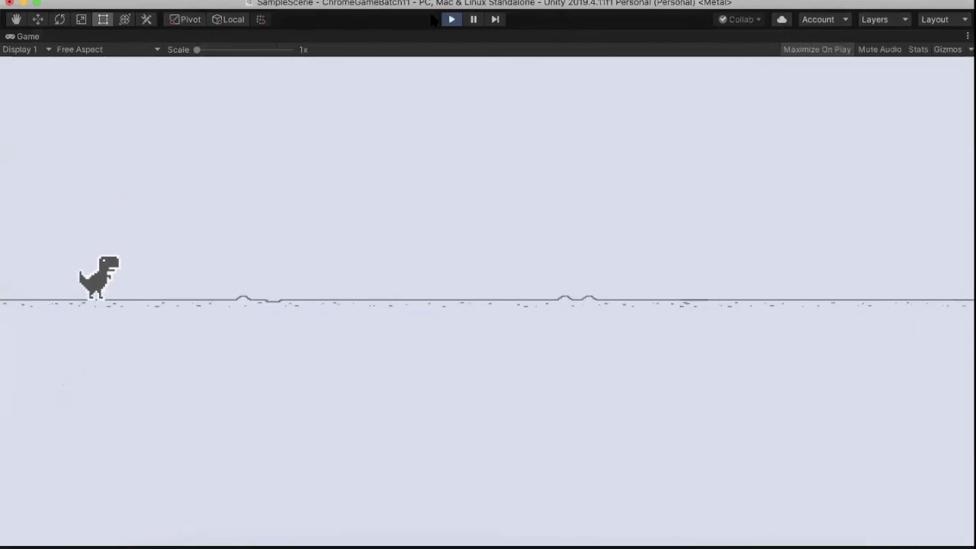
key("super+p")
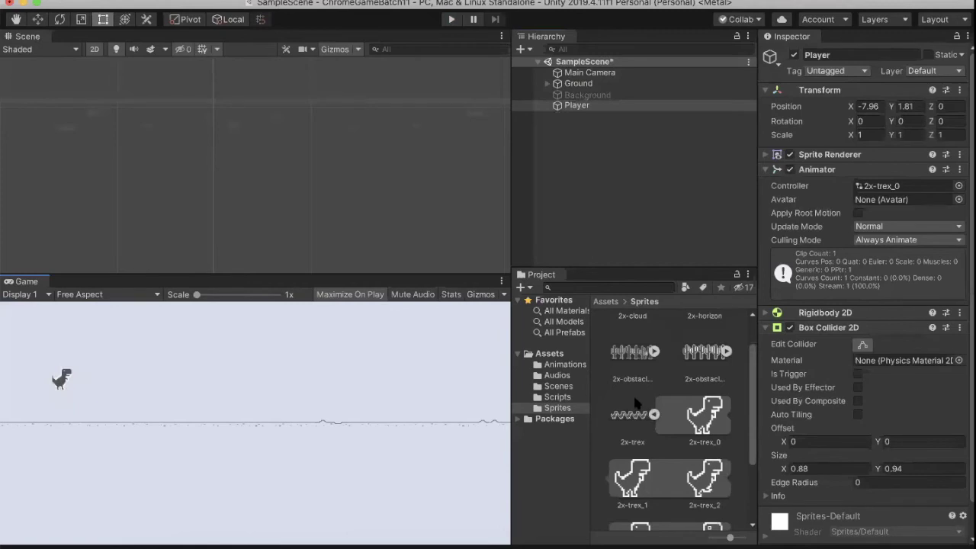
Enlarge the sprite preview pane and view frames 2x-trex_0, 2x-trex_2 and 2x-trex_3.
left_click(702, 418)
scroll(702, 418, "down", 3)
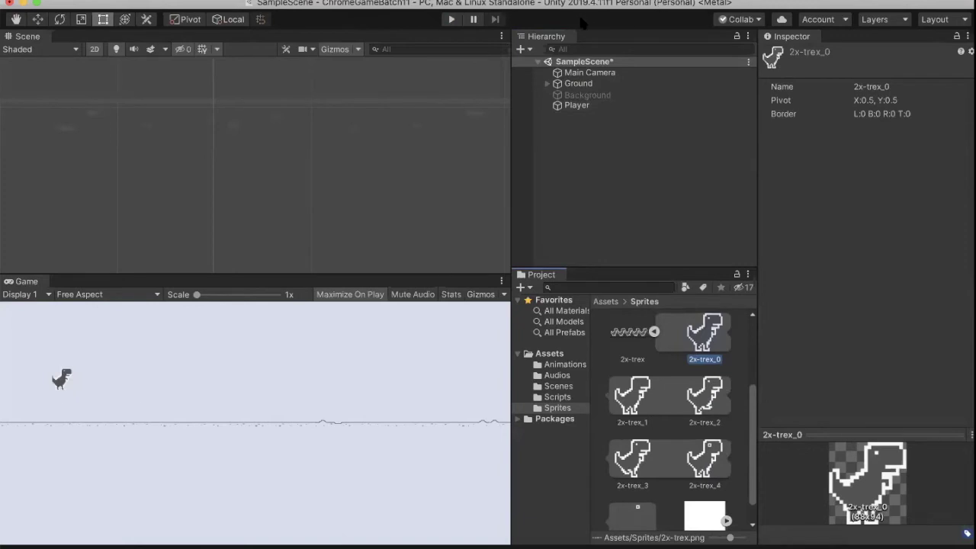
left_click(706, 399)
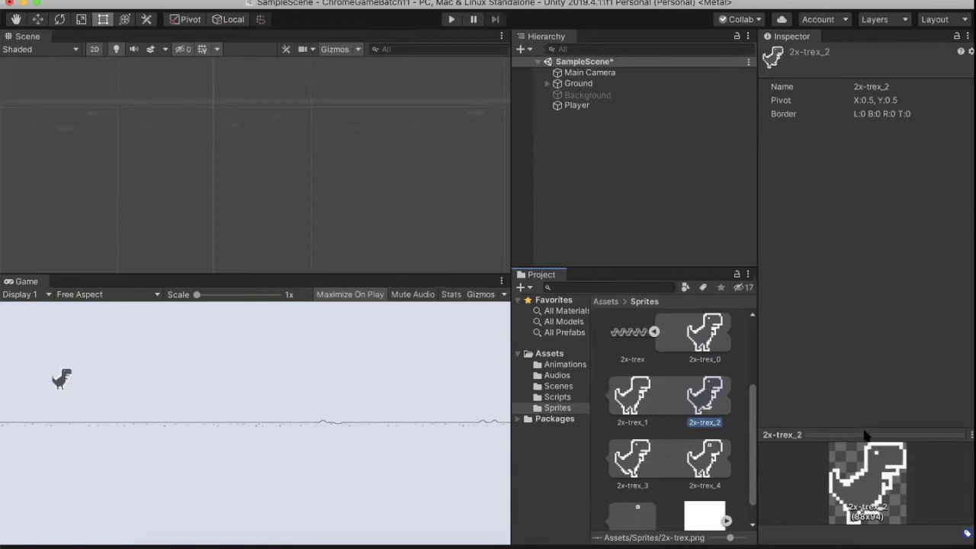
left_click_drag(865, 439, 847, 285)
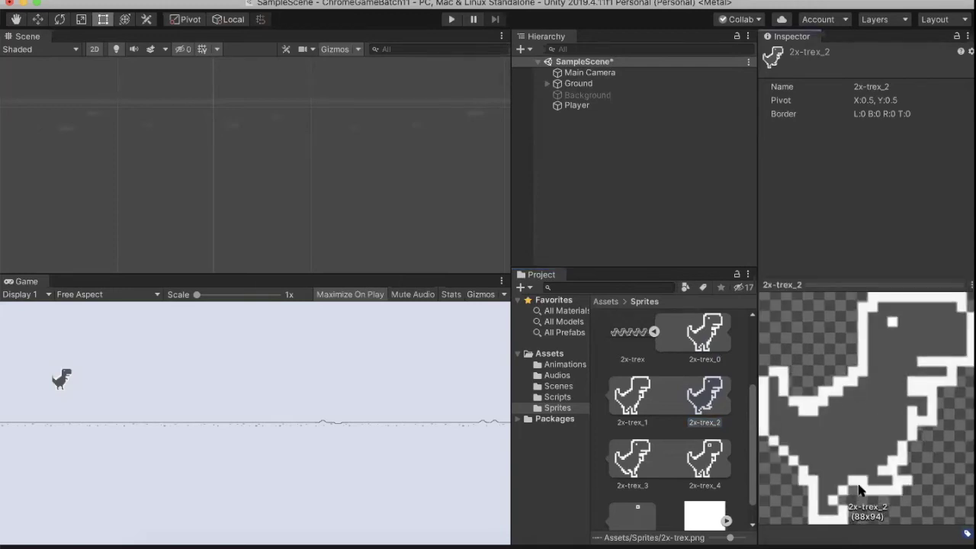
left_click(629, 457)
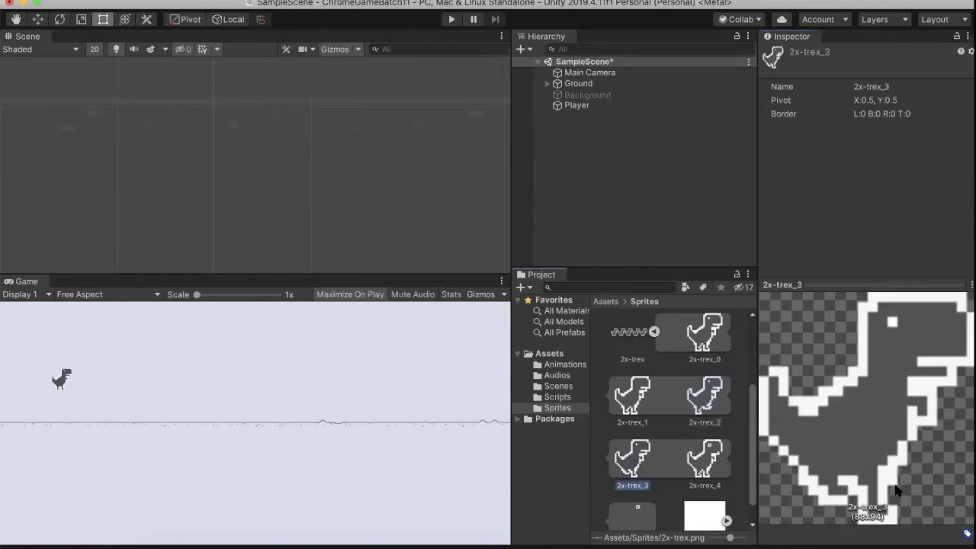
left_click(710, 398)
Flip back and forth between neighbouring dino frames, mostly 2x-trex_2 and 2x-trex_3.
key("Right")
key("Left")
key("Right")
key("Left")
key("Right")
key("Left")
key("Right")
key("Right")
key("Left")
key("Left")
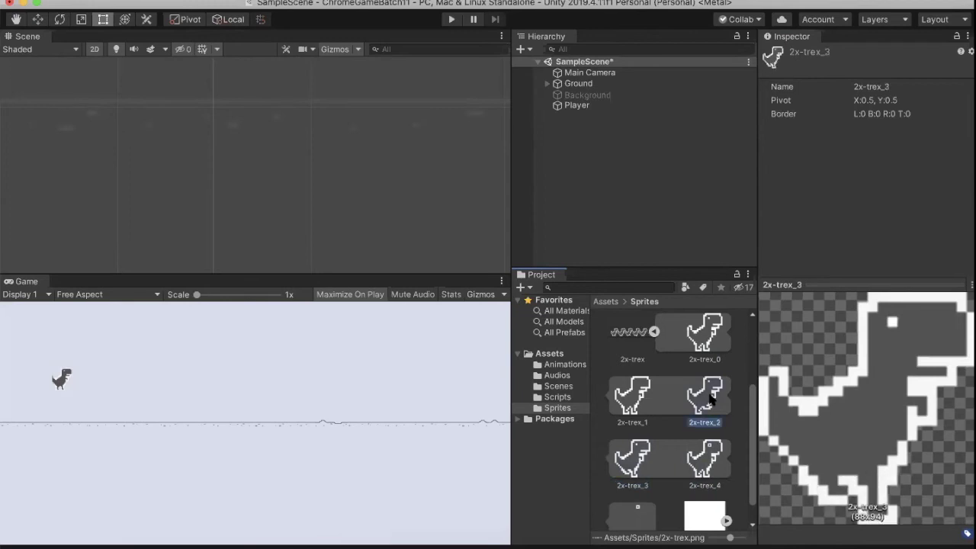
key("Right")
key("Left")
key("Right")
key("Left")
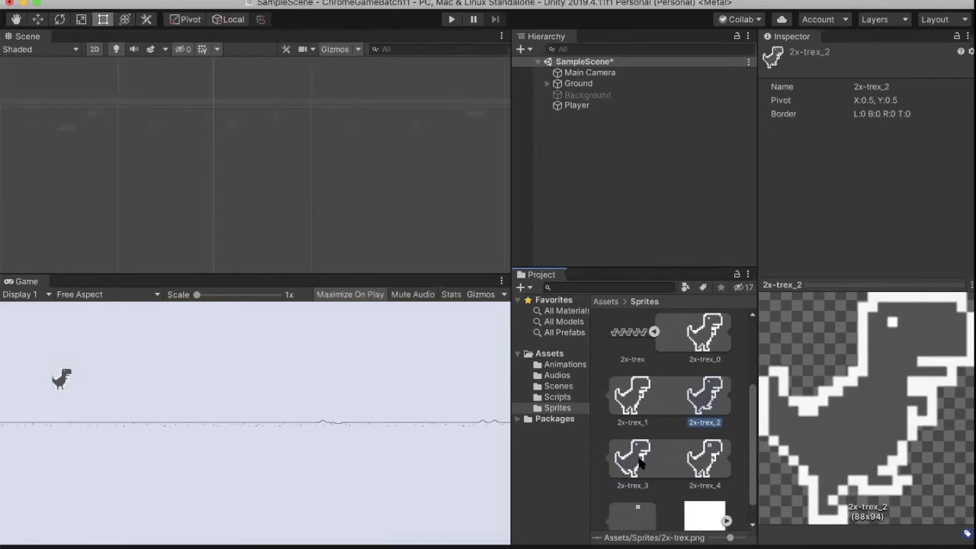
key("Right")
key("Left")
key("Right")
key("Left")
key("Right")
key("Left")
key("Right")
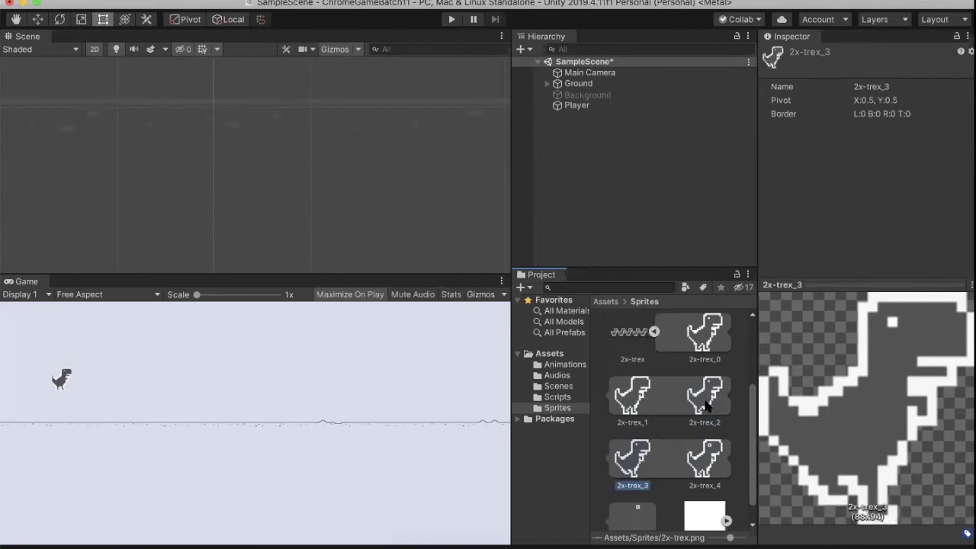
key("Left")
key("Right")
key("Left")
key("Right")
key("Left")
key("Right")
key("Left")
key("Right")
key("Left")
key("Right")
key("Left")
key("Right")
key("Left")
key("Right")
key("Left")
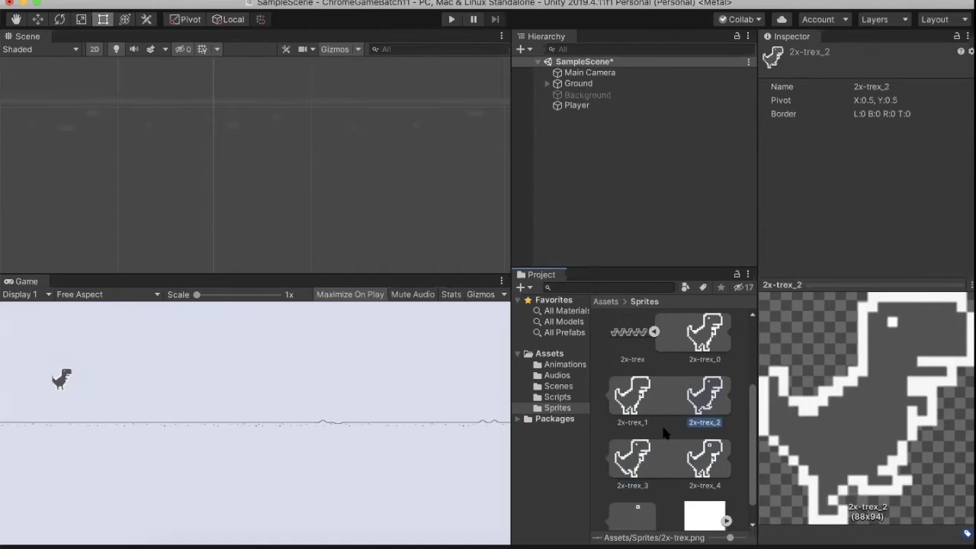
key("Left")
key("Right")
key("Left")
key("Right")
key("Right")
key("Left")
key("Right")
key("Left")
key("Right")
key("Left")
Select frames 2x-trex_0, 2x-trex_2 and 2x-trex_3 together.
left_click(702, 345)
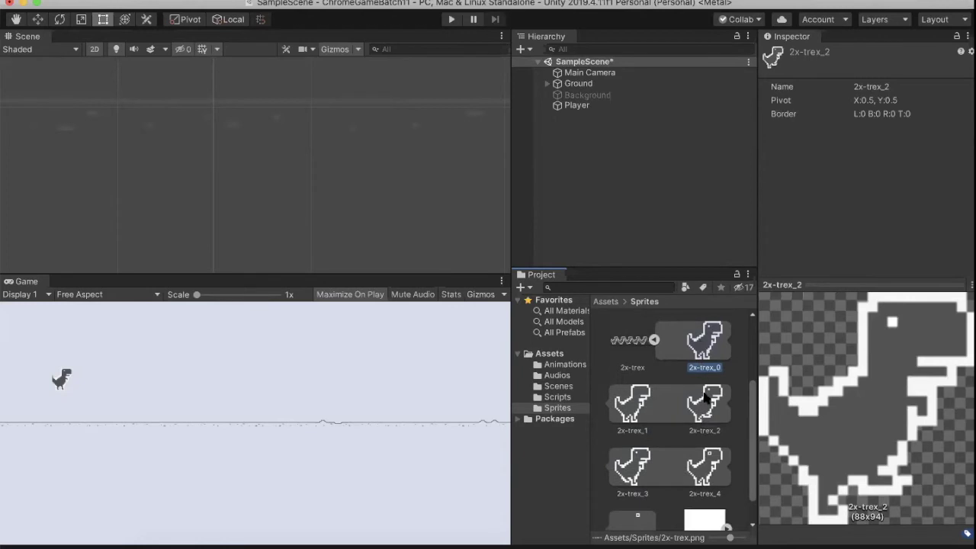
left_click(706, 400)
left_click(699, 352)
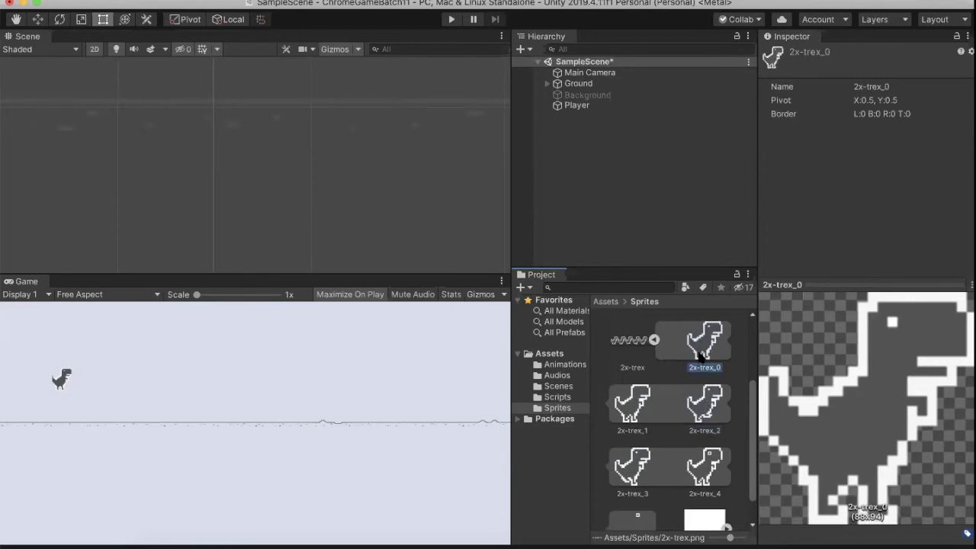
left_click(702, 394, "super")
left_click(631, 464, "super")
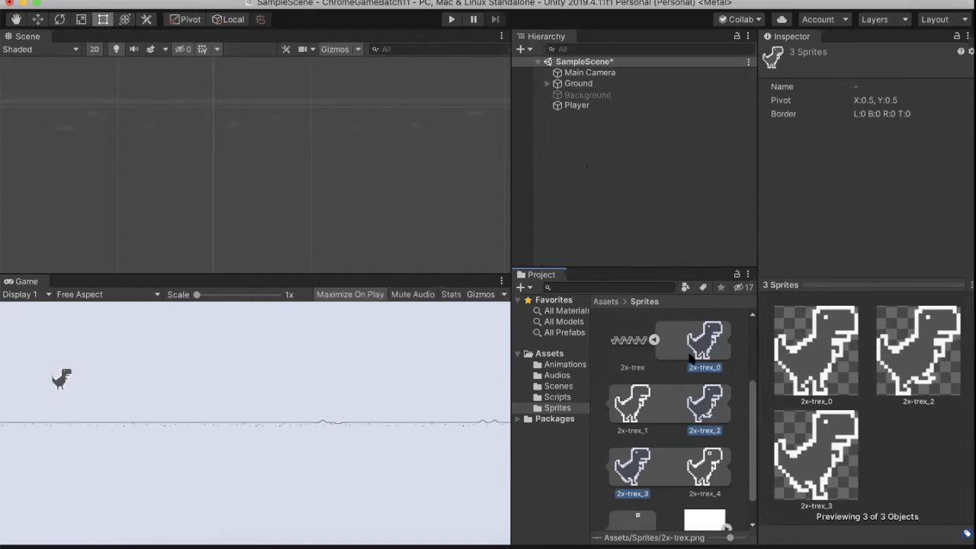
Inspect the Player's components and locate its Animator controller asset in the project.
left_click(579, 105)
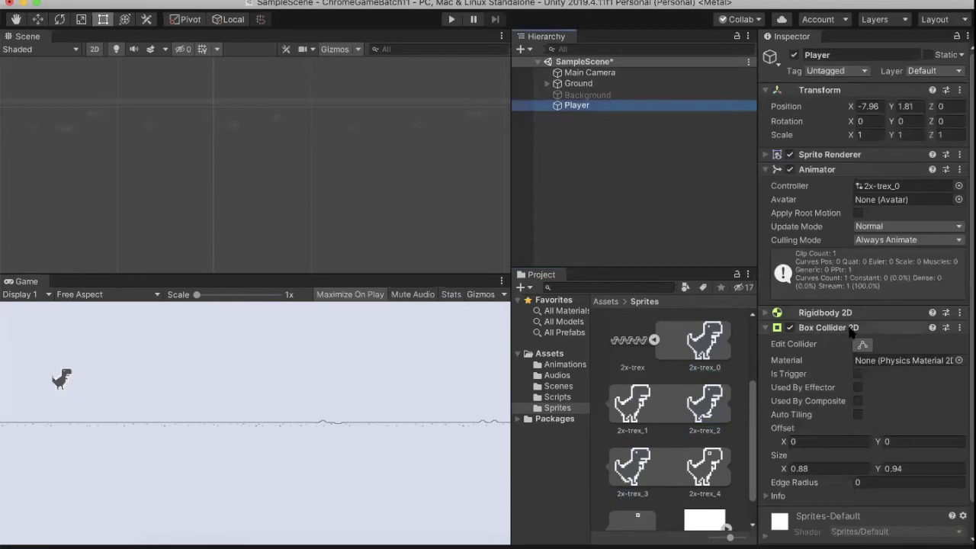
scroll(852, 331, "down", 2)
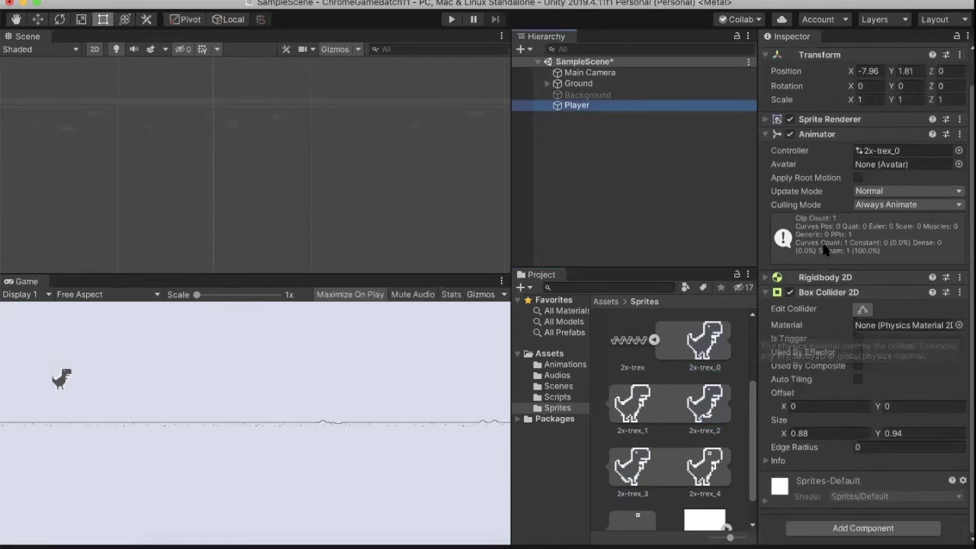
left_click(766, 292)
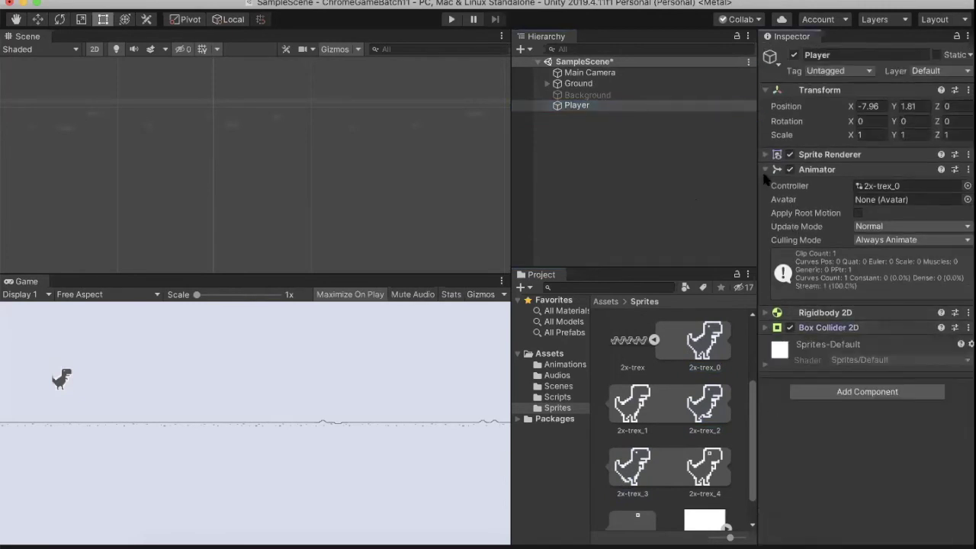
left_click(891, 169)
left_click(891, 169)
left_click(899, 186)
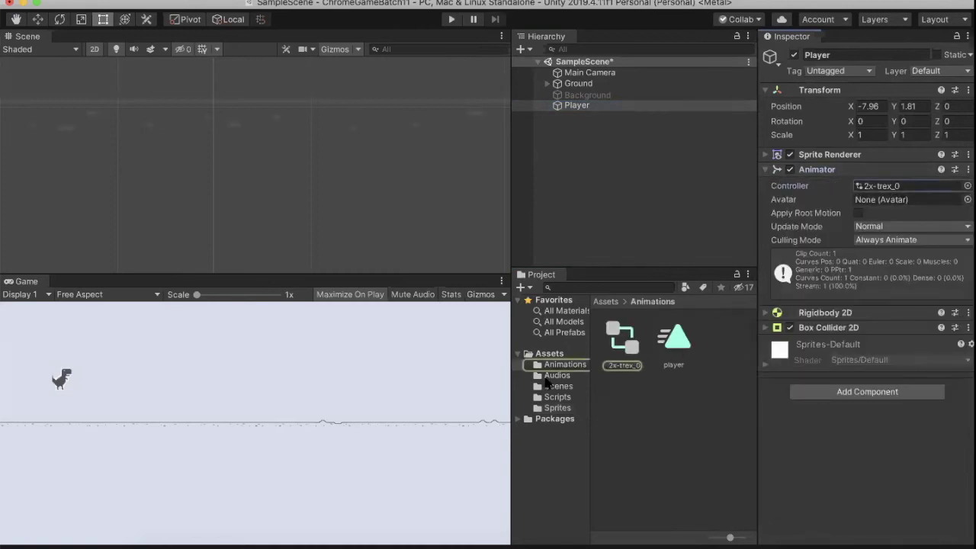
Open the player animation clip and dock its Animation window beside the Game view.
double_click(675, 340)
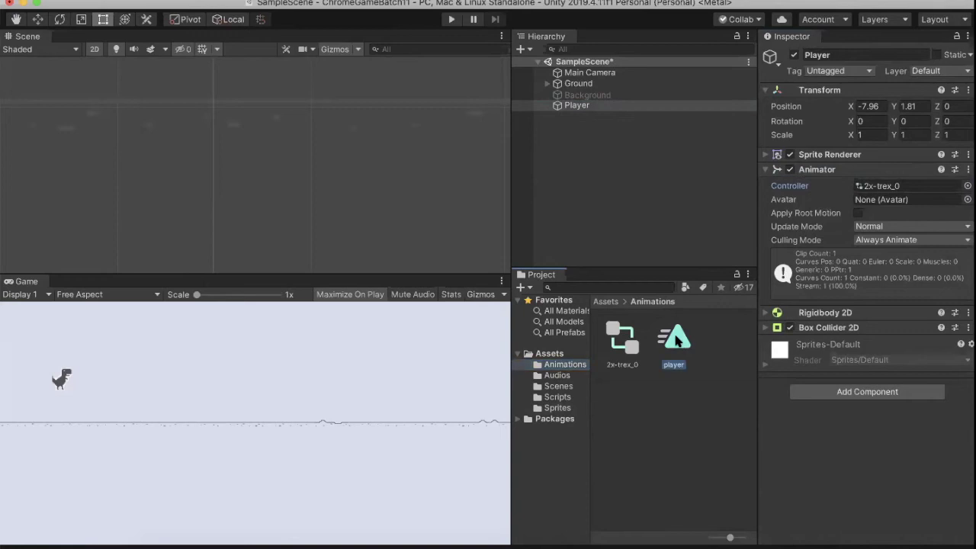
left_click_drag(102, 6, 289, 241)
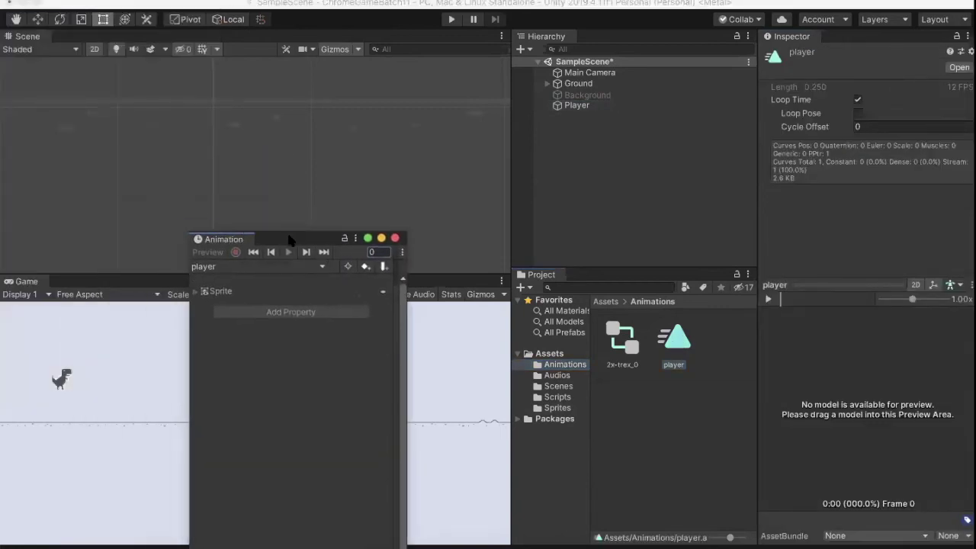
left_click(573, 106)
key("f")
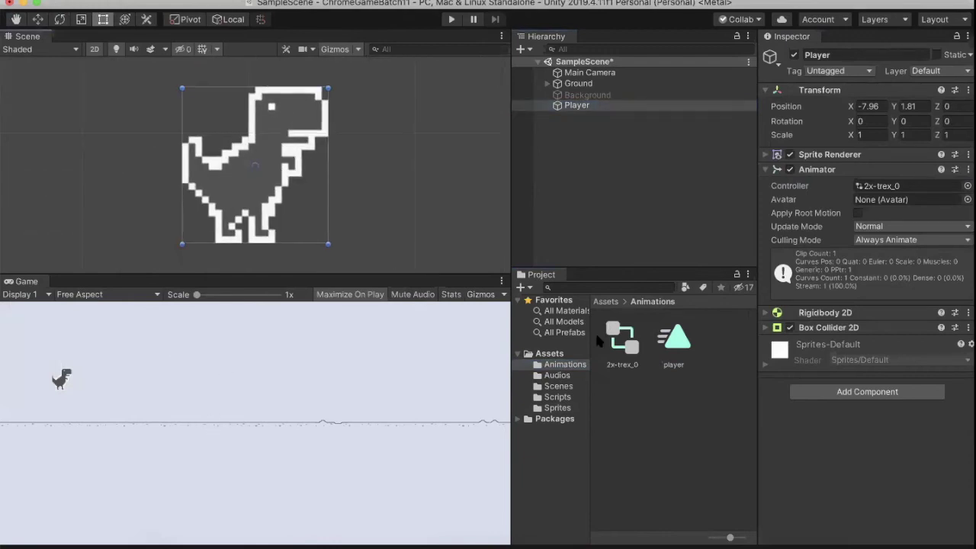
double_click(674, 338)
left_click_drag(222, 240, 80, 283)
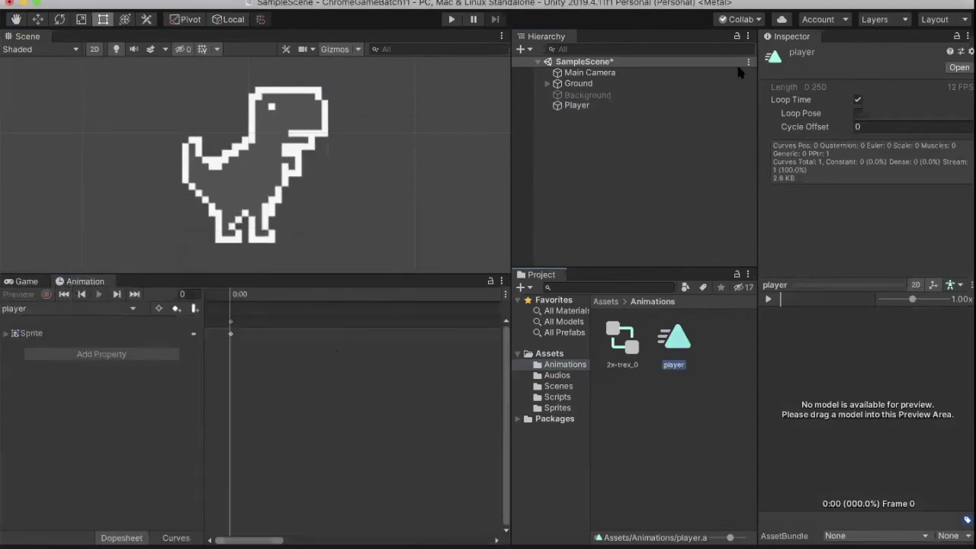
With Player selected, play and stop the run animation preview, jumping between clip start and end.
left_click(578, 105)
left_click(99, 294)
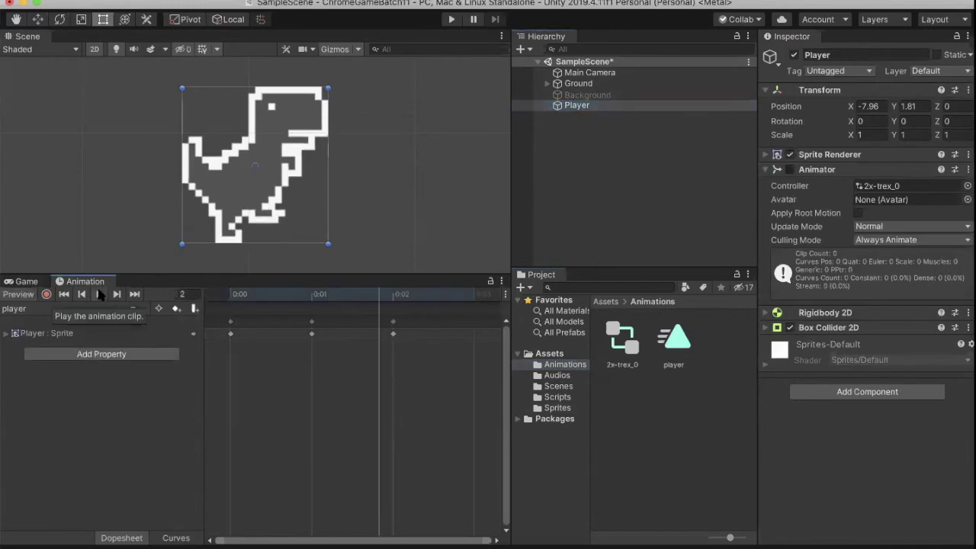
left_click(118, 294)
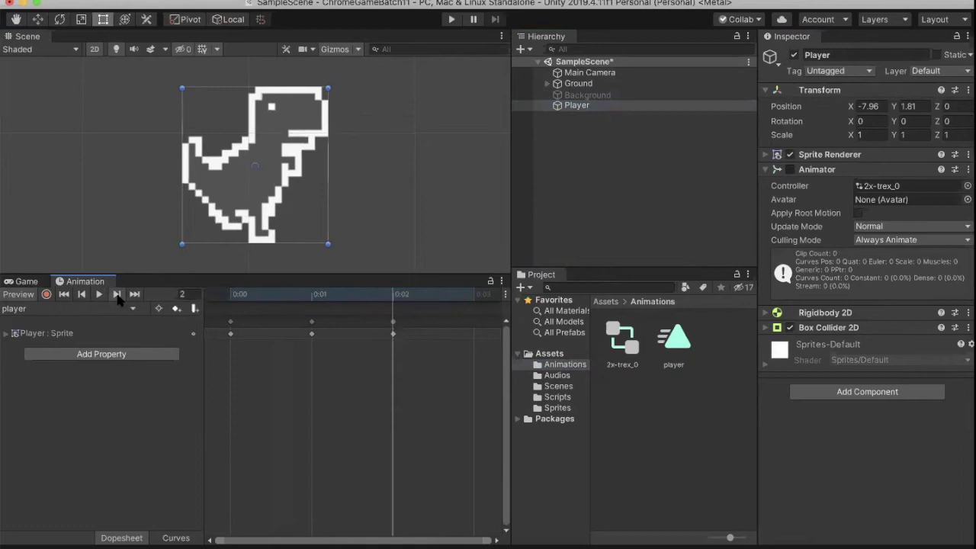
left_click(134, 294)
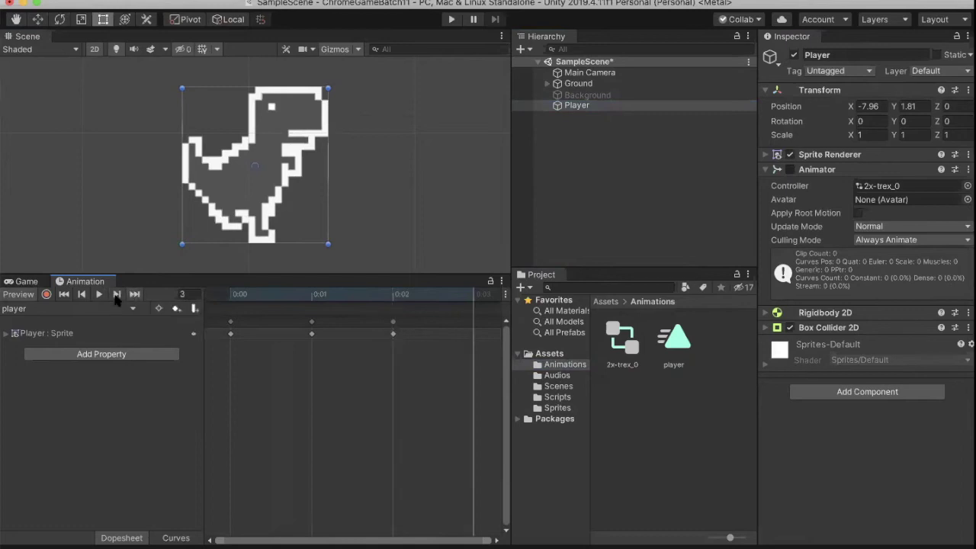
left_click(81, 294)
left_click(64, 297)
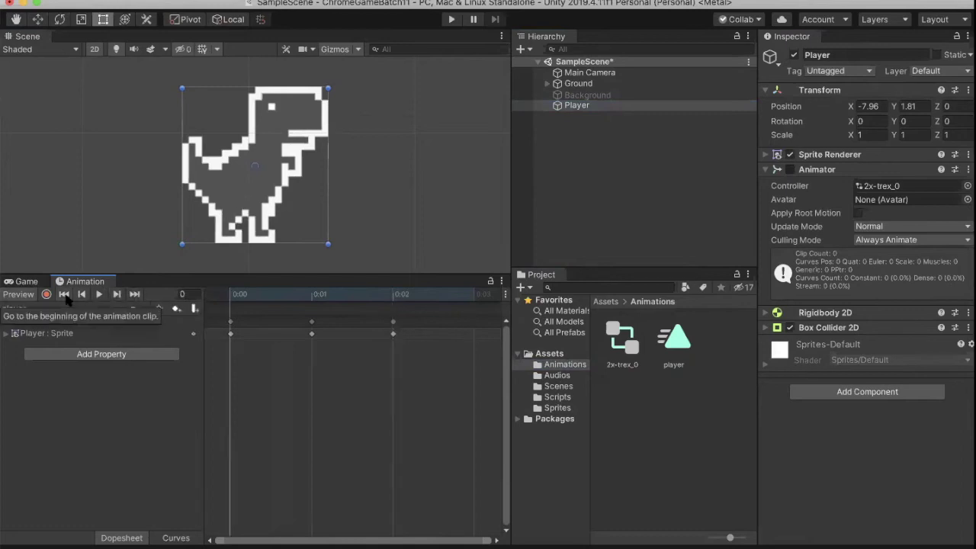
left_click(135, 294)
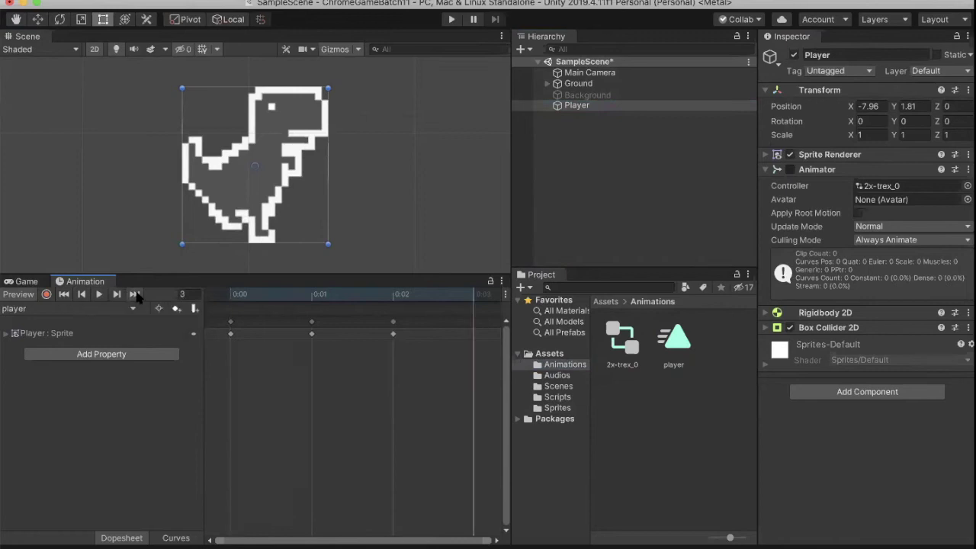
Step through the clip's three Sprite keyframes, then return to the Game view.
left_click(62, 295)
left_click(116, 295)
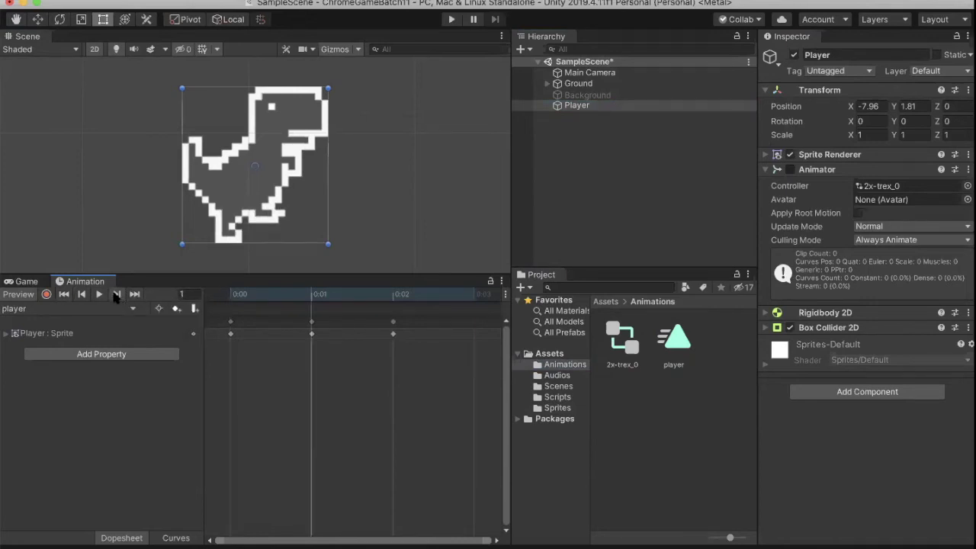
left_click(116, 295)
left_click(82, 295)
left_click(82, 294)
left_click(115, 295)
left_click(116, 295)
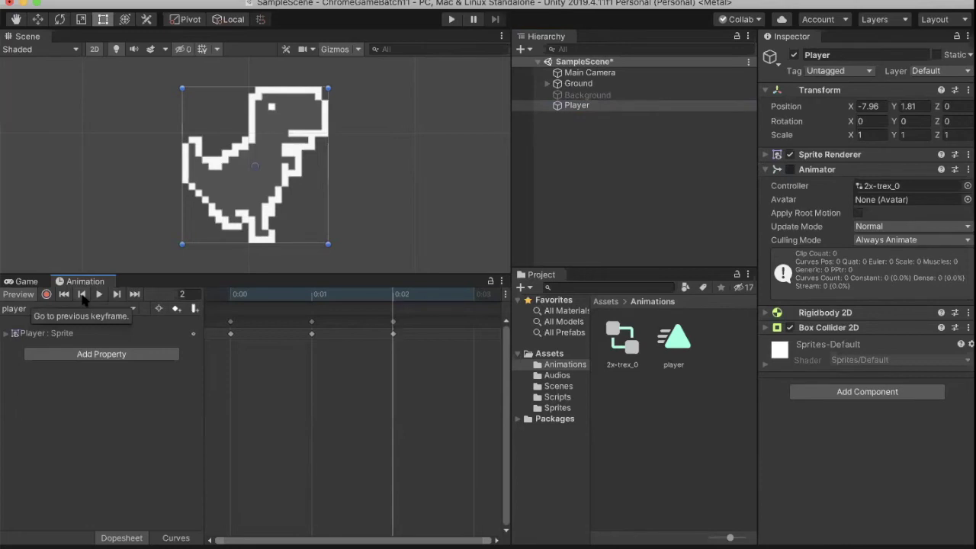
left_click(27, 281)
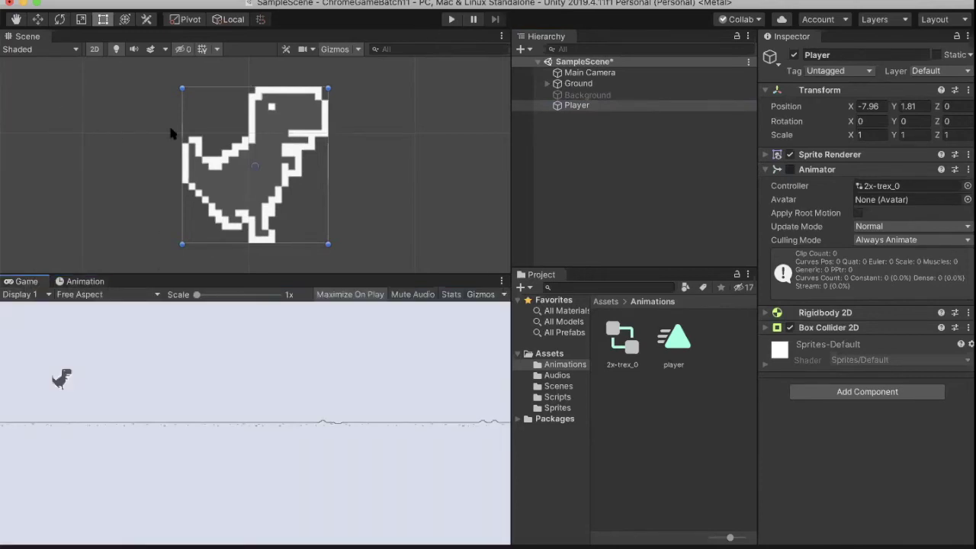
Open the Sprites folder under Assets.
scroll(391, 183, "down", 5)
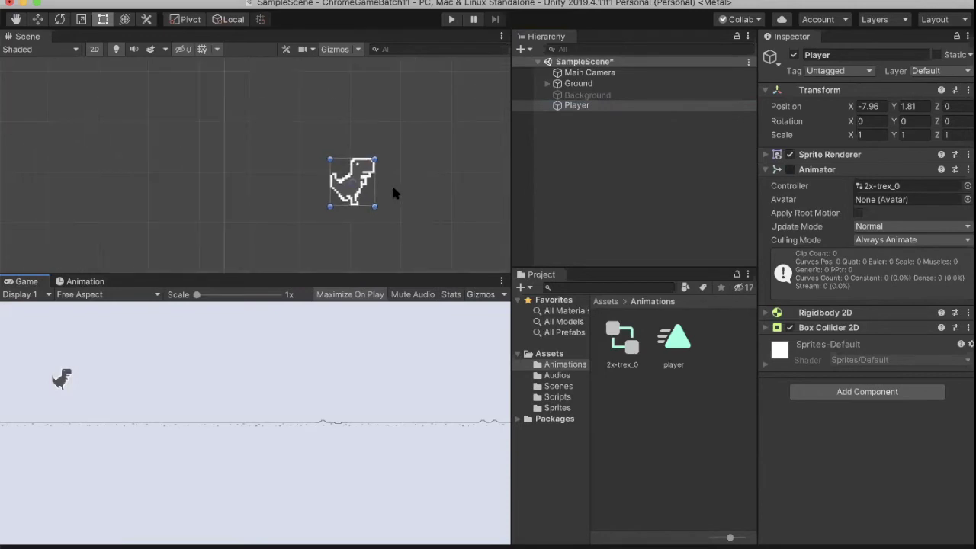
left_click(560, 386)
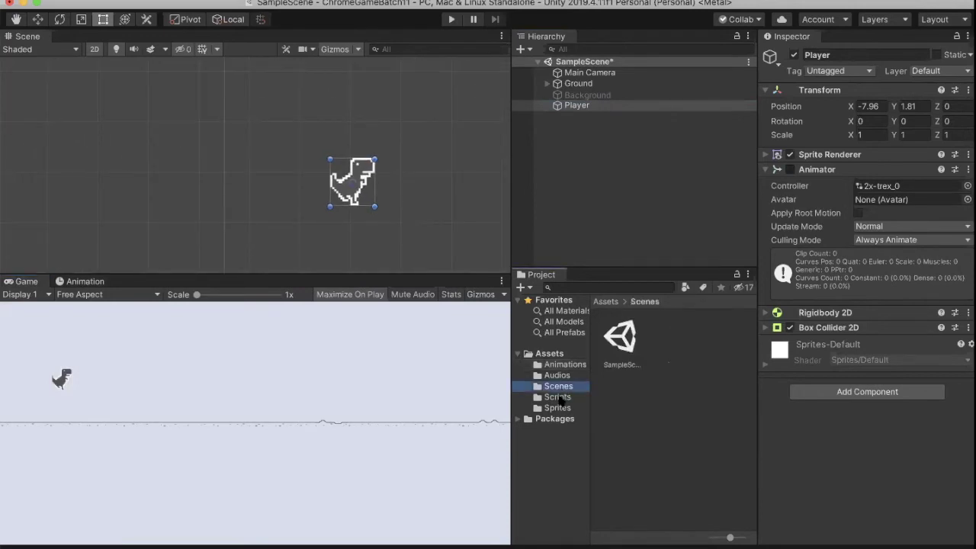
left_click(557, 397)
left_click(561, 408)
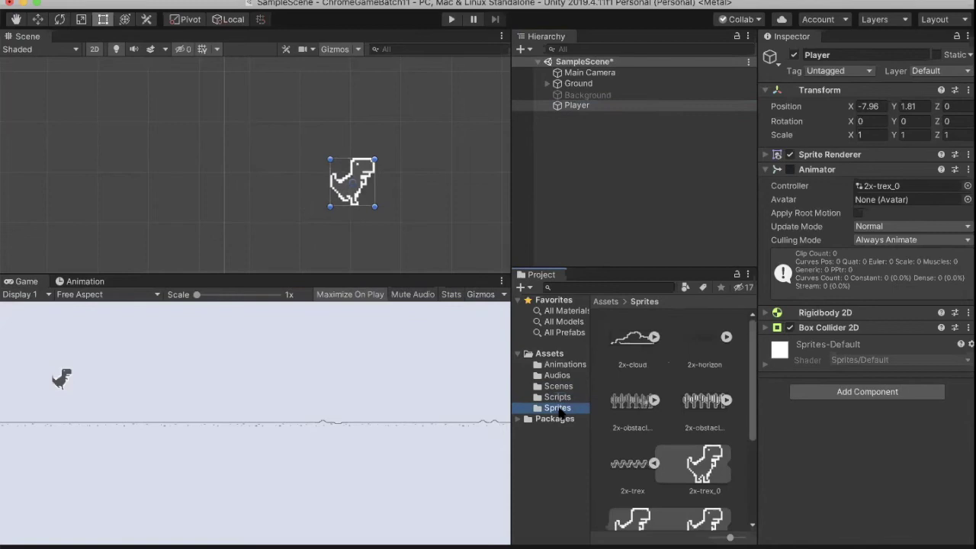
scroll(700, 450, "down", 3)
Compare the dino sprite frames 2x-trex_0, 2x-trex_2, 2x-trex_3 and 2x-trex_4.
left_click(706, 364)
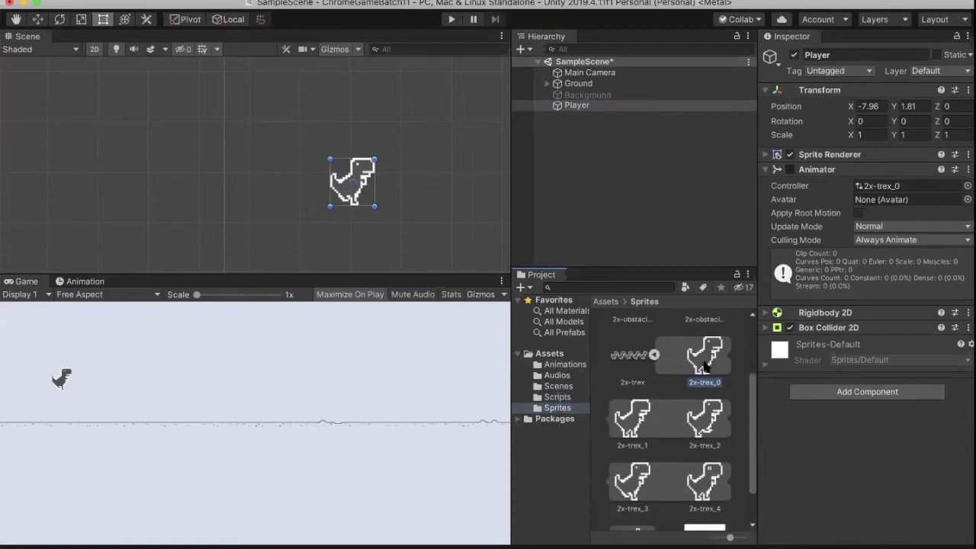
left_click(707, 415)
left_click(621, 492)
left_click(704, 424)
left_click(632, 478)
key("Left")
left_click(637, 472)
key("Right")
key("Left")
key("Right")
key("Left")
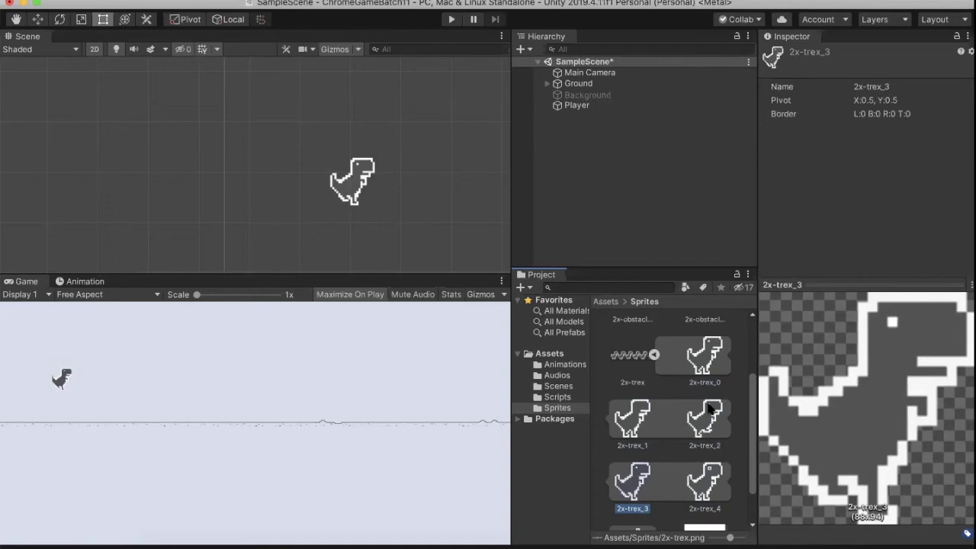
key("Left")
key("Right")
key("Left")
key("Right")
Select the Player object and run the game in play mode.
left_click(577, 106)
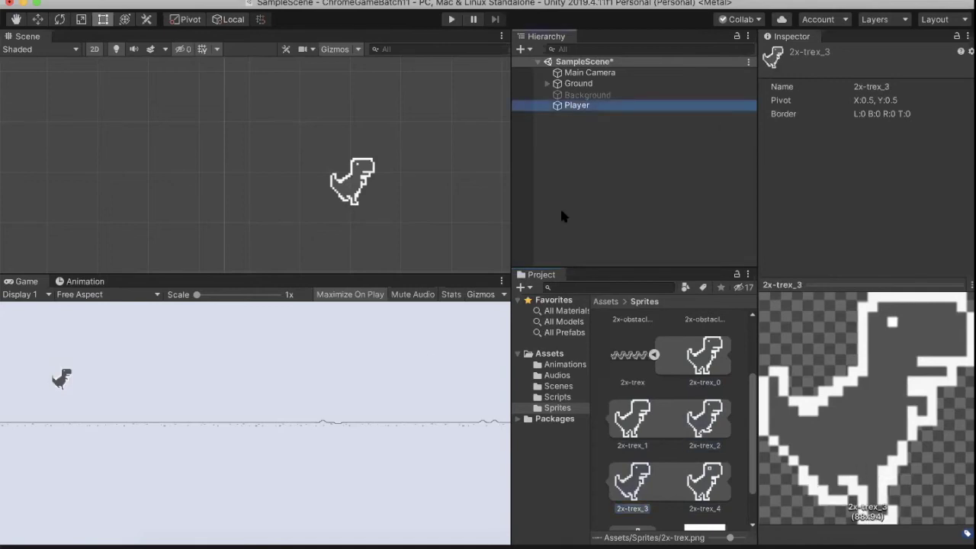
left_click(711, 352)
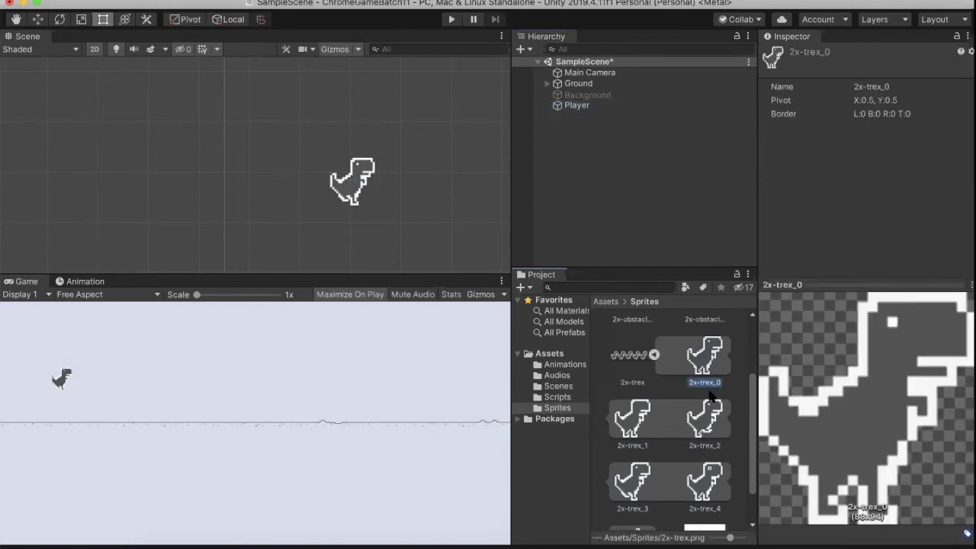
left_click(578, 108)
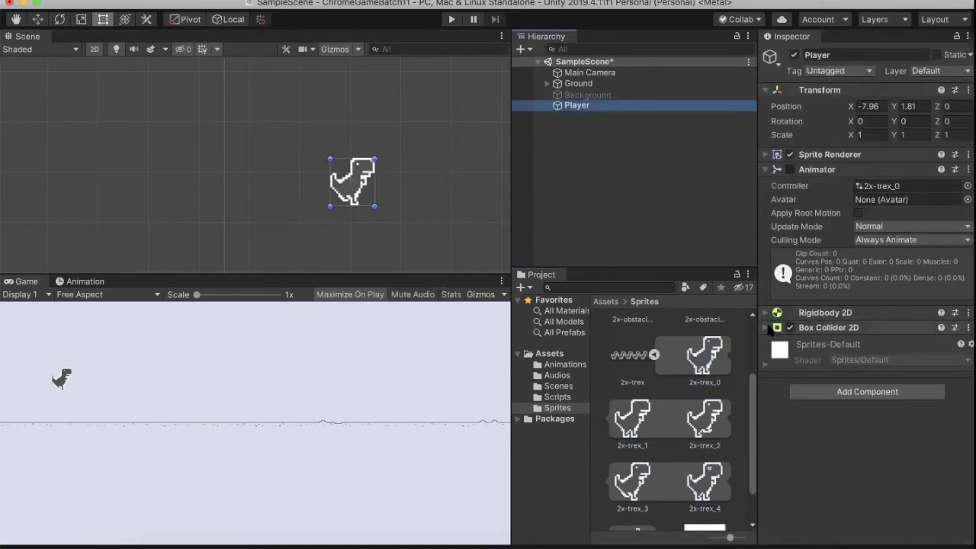
left_click(451, 19)
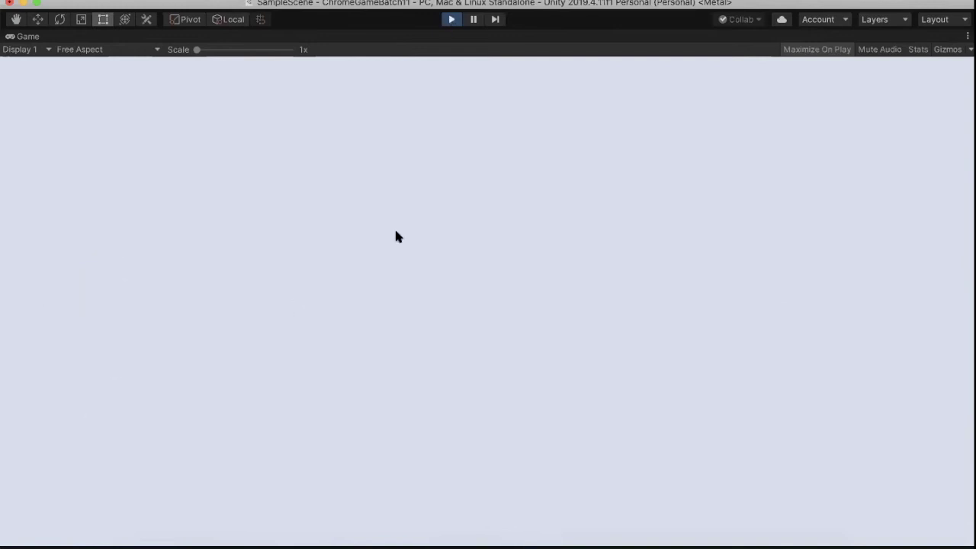
Exit play mode with Cmd+P to restore the full editor layout.
key("super+p")
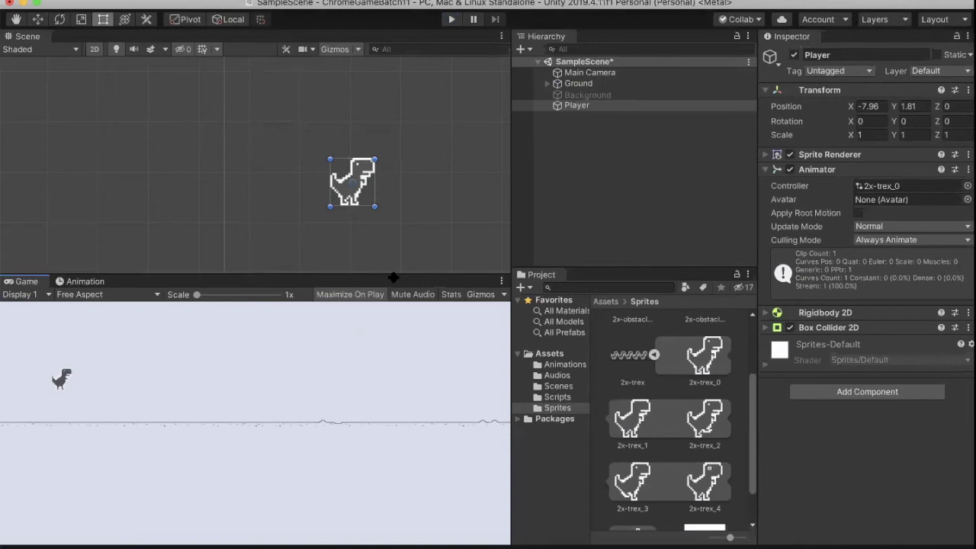
Re-expand the 2x-trex sprite and multi-select frames 2x-trex_0, 2x-trex_2 and 2x-trex_3.
left_click(653, 355)
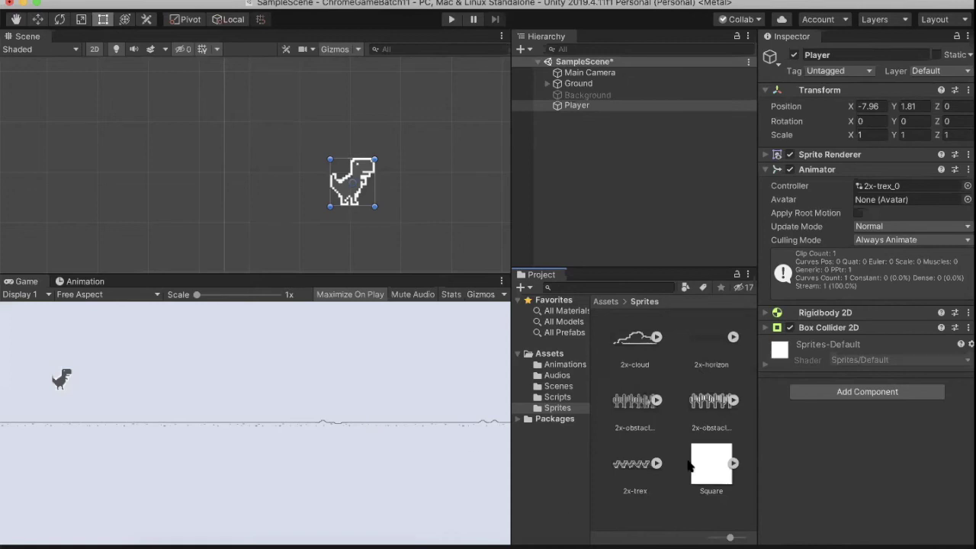
left_click(657, 463)
scroll(668, 471, "down", 3)
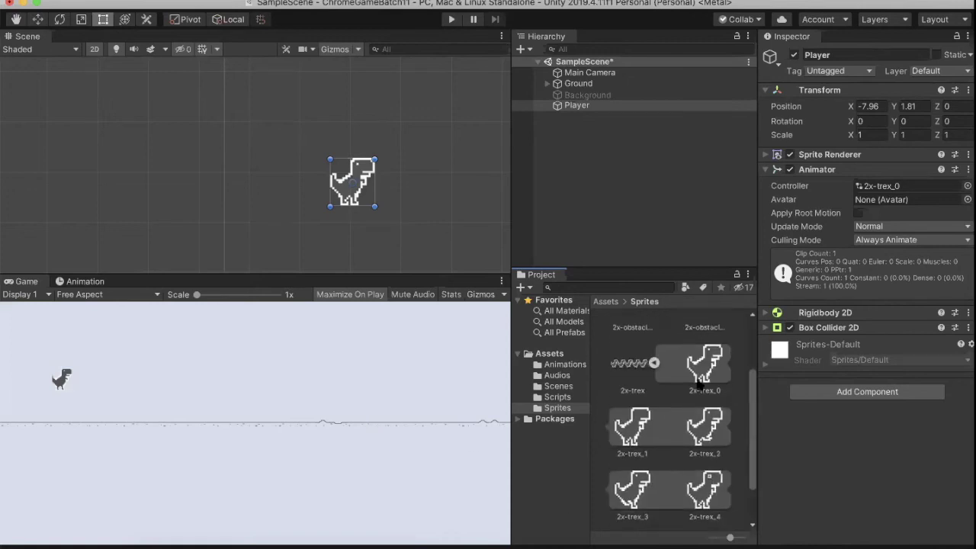
left_click(711, 355)
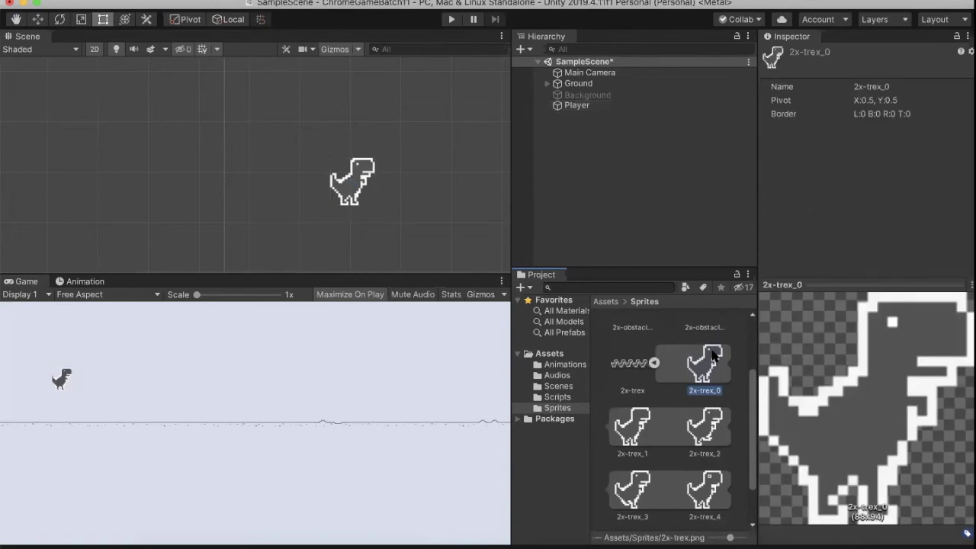
left_click(710, 424, "super")
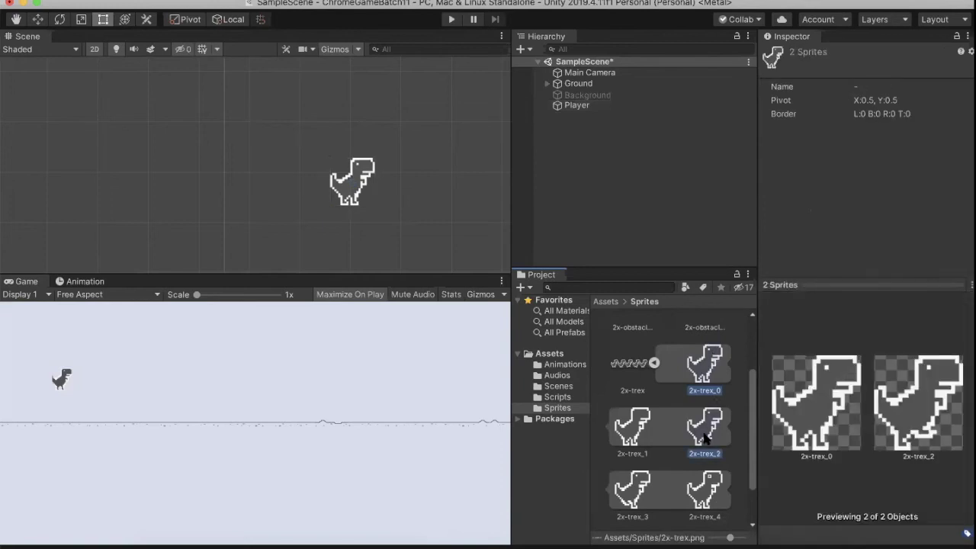
left_click(647, 488, "super")
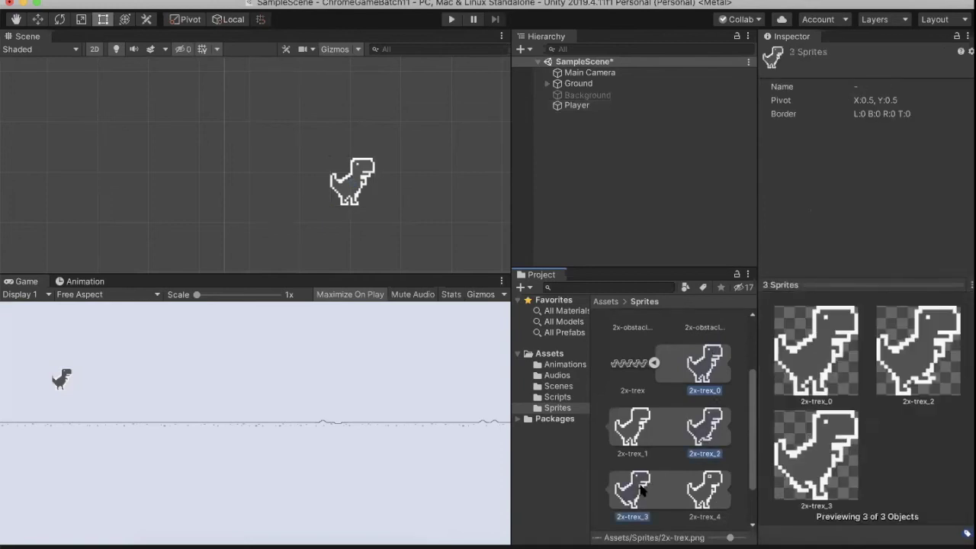
left_click(712, 372)
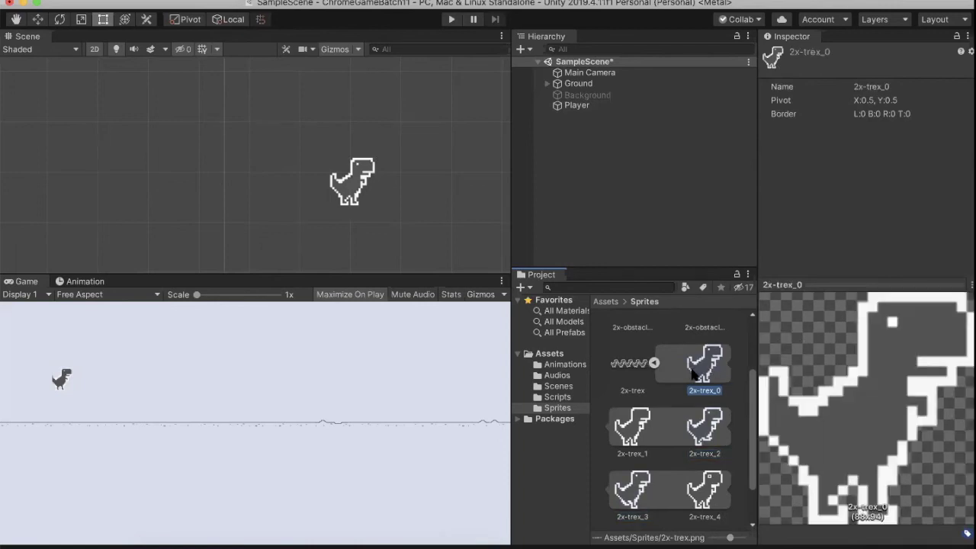
left_click(705, 429, "super")
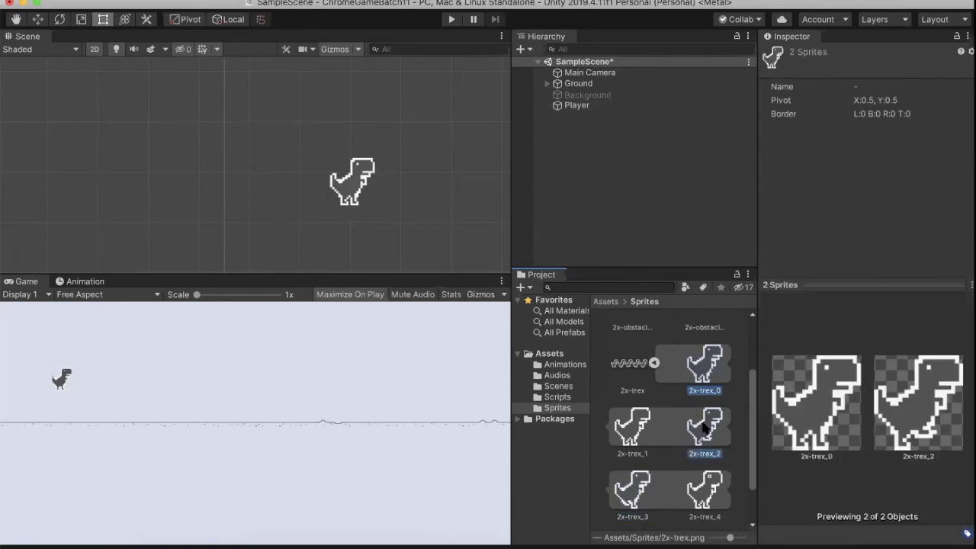
left_click(630, 488, "super")
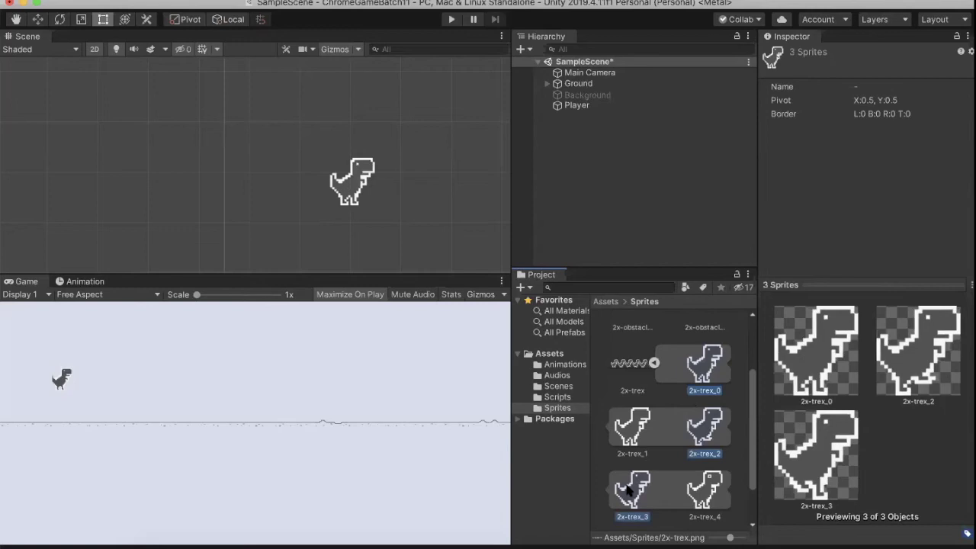
Inspect the Ground object and briefly show its children.
left_click(578, 83)
left_click(546, 83)
left_click(547, 83)
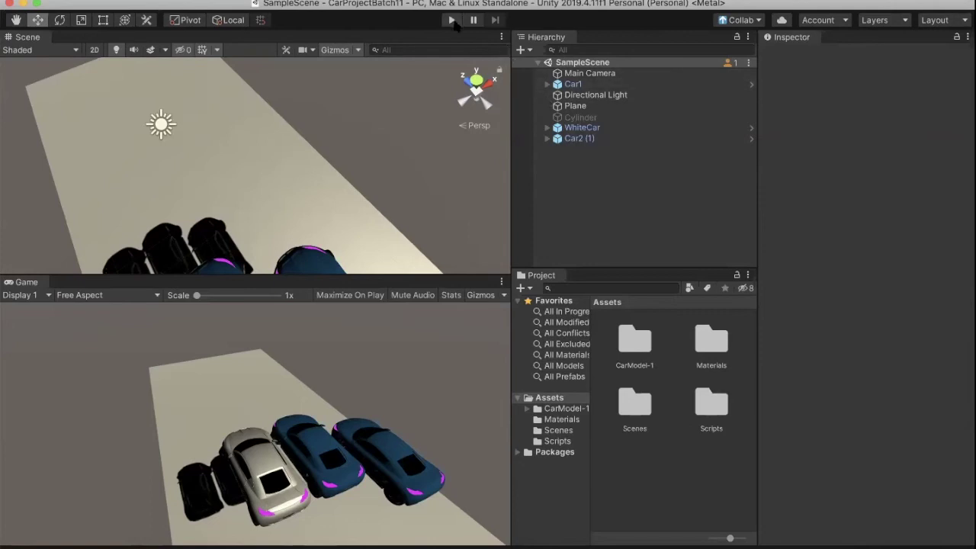
Inspect the Car2 (1) and WhiteCar objects in the Inspector.
left_click(557, 138)
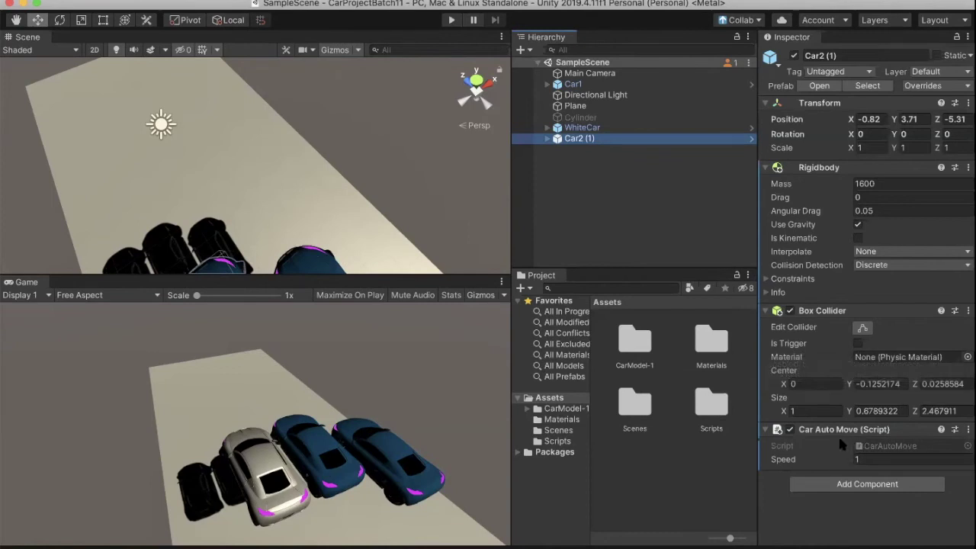
left_click(575, 128)
left_click(578, 138)
Test-run the scene, stop it, then open AutoRotate from Assets > Scripts.
left_click(451, 20)
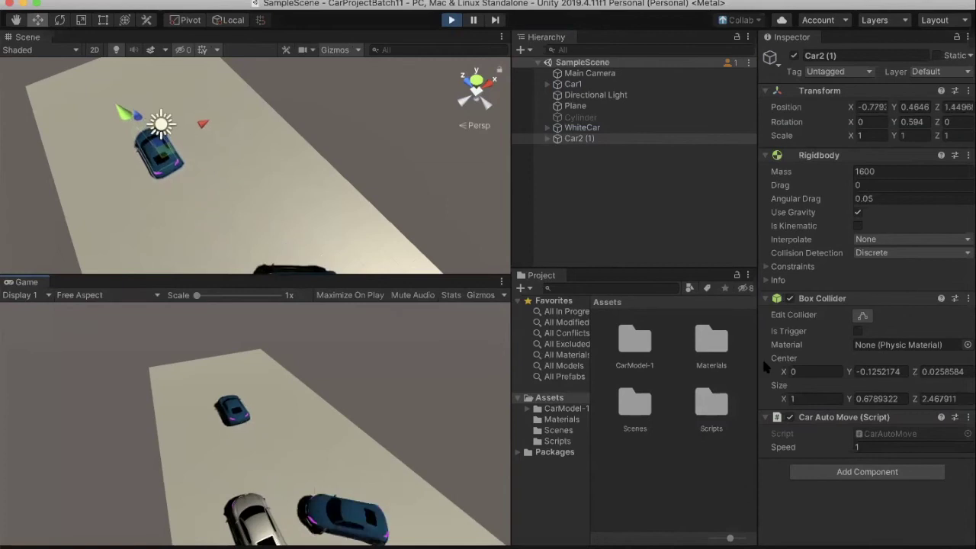
left_click(450, 20)
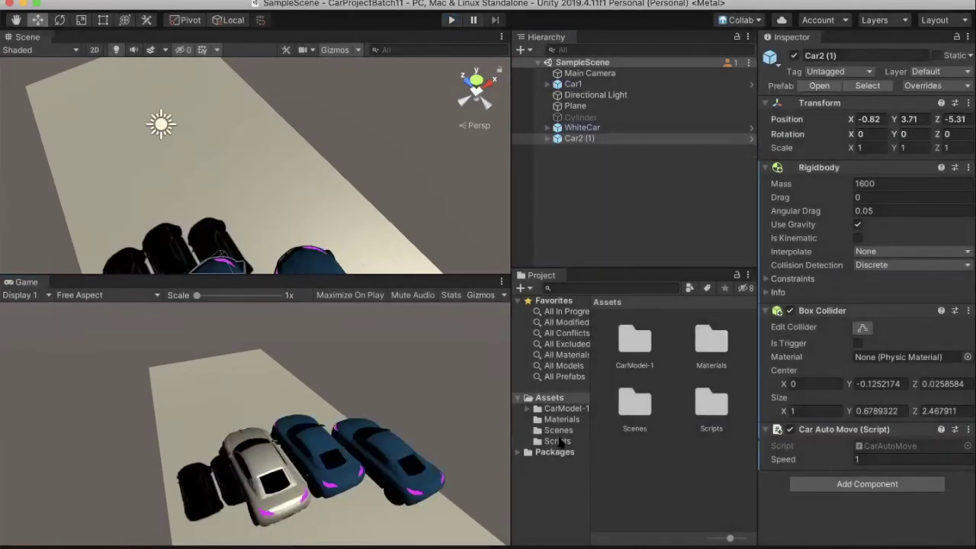
left_click(557, 441)
left_click(634, 340)
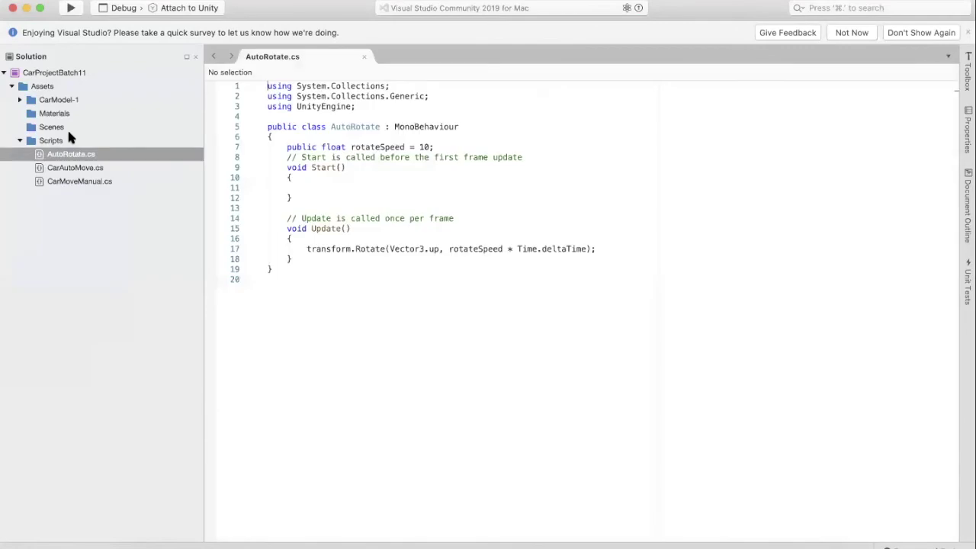
Open CarAutoMove.cs and compare its Translate call with AutoRotate's Rotate call.
left_click(372, 249)
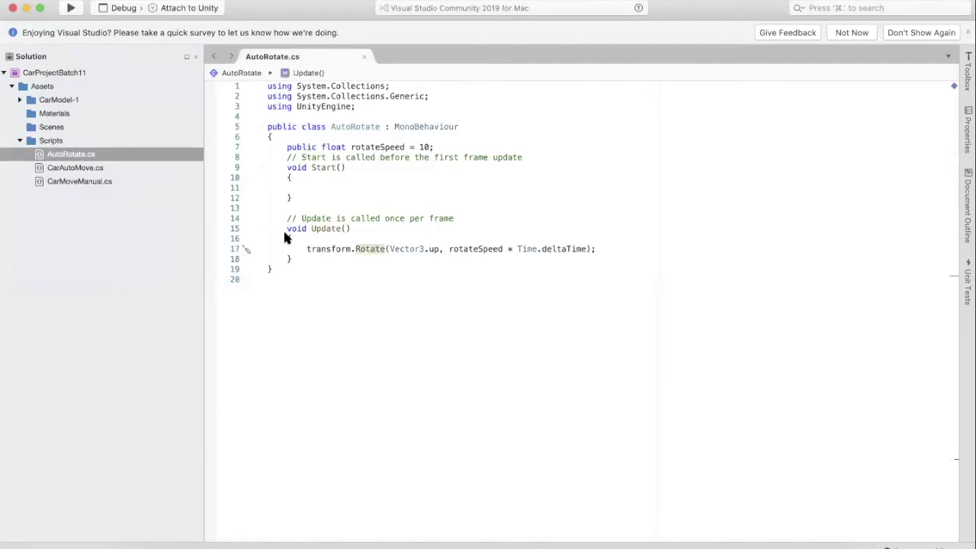
left_click(78, 168)
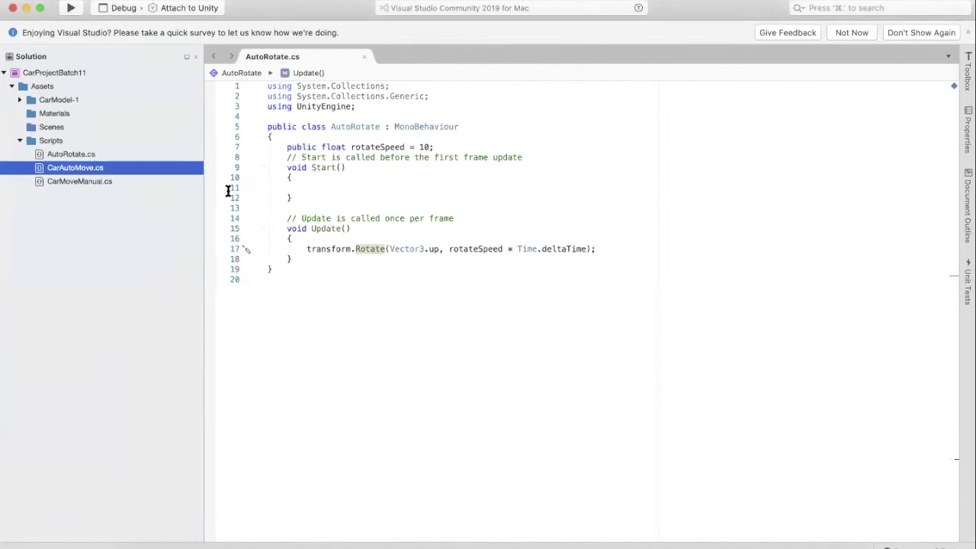
double_click(73, 169)
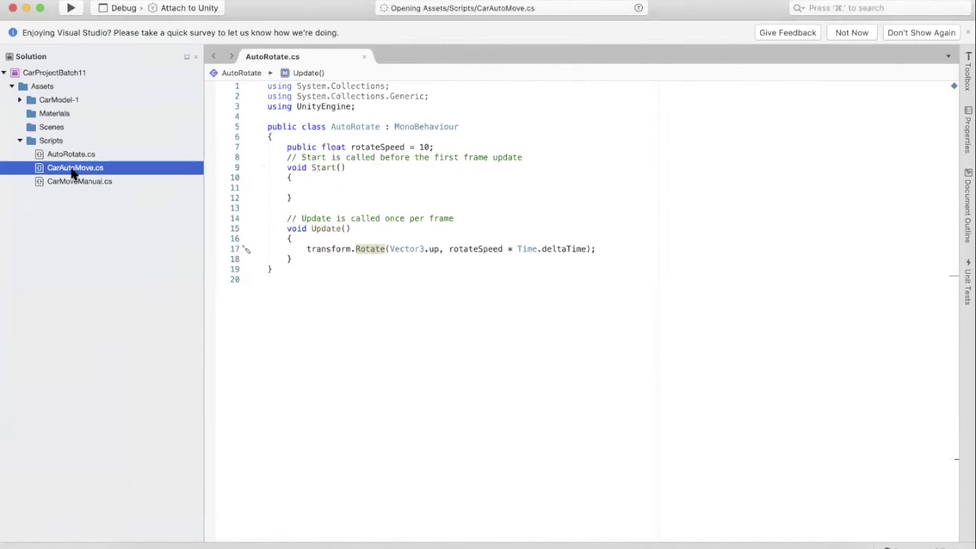
double_click(378, 199)
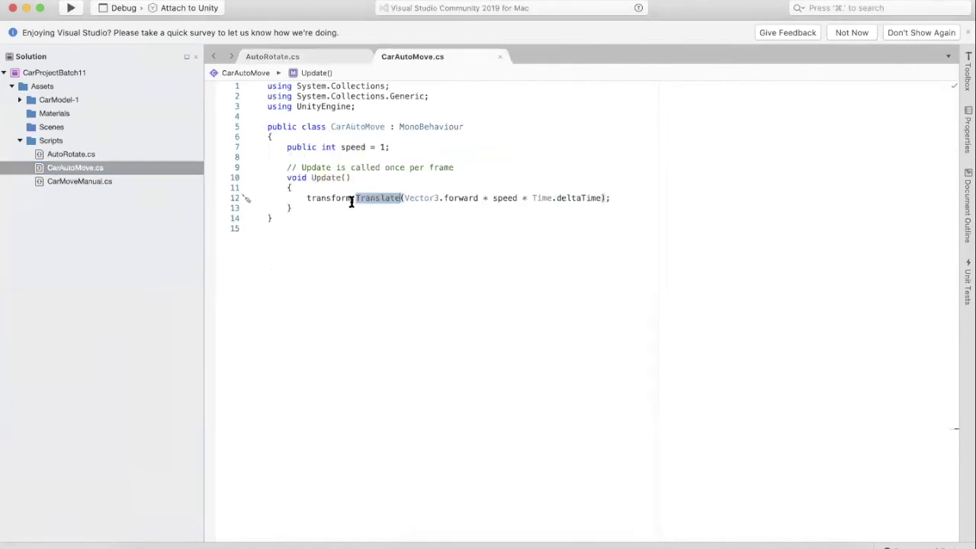
double_click(74, 154)
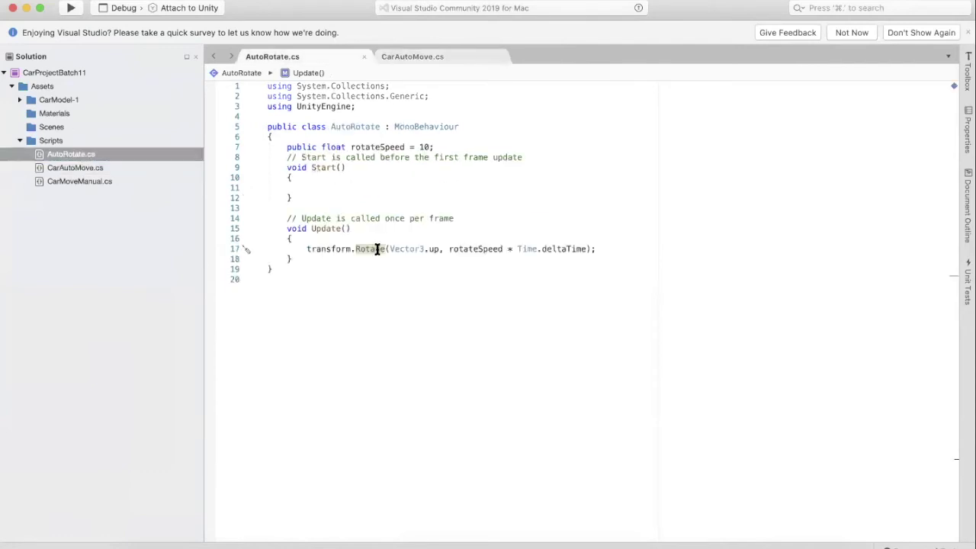
double_click(374, 248)
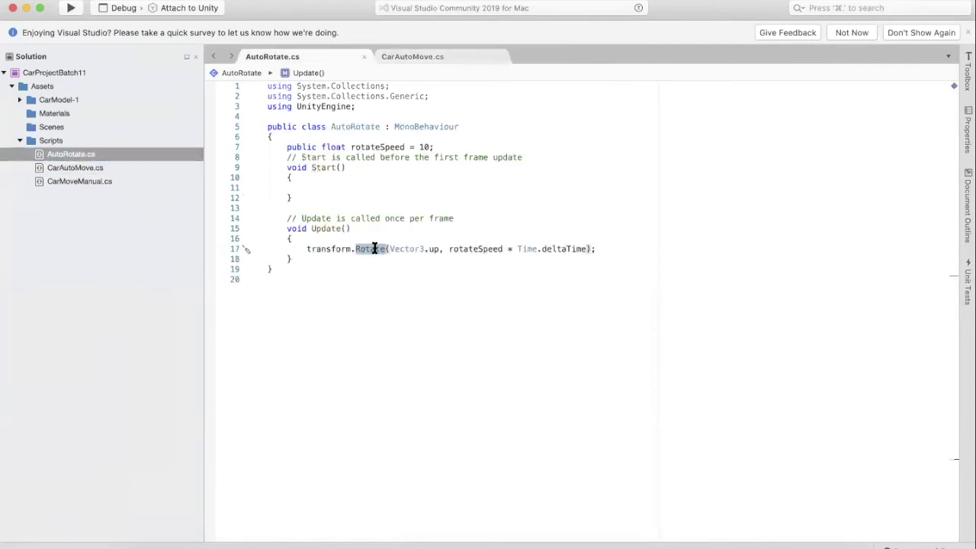
double_click(62, 168)
left_click(462, 198)
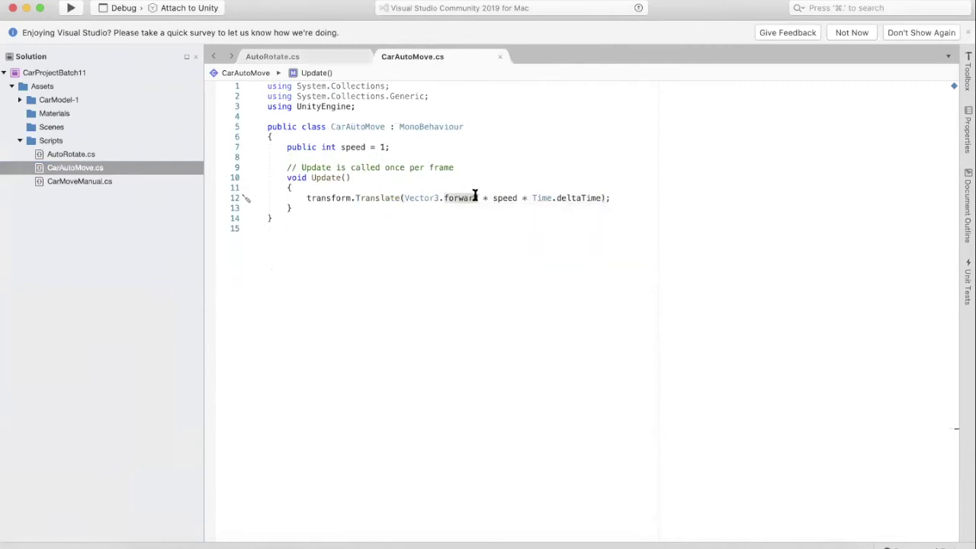
mouse_move(473, 196)
Back in AutoRotate.cs, highlight Vector3.up on line 17, then switch to Unity.
left_click(69, 156)
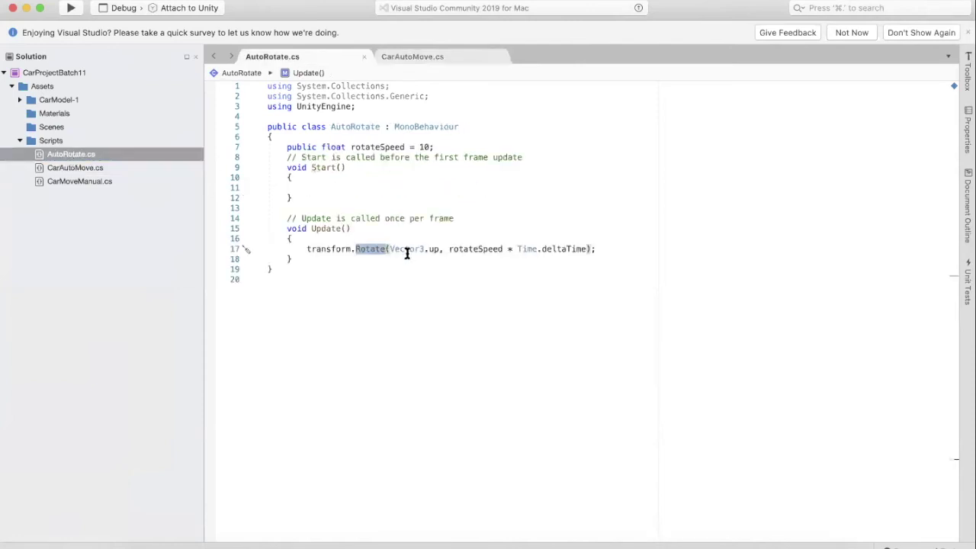
left_click(435, 249)
left_click_drag(424, 249, 387, 249)
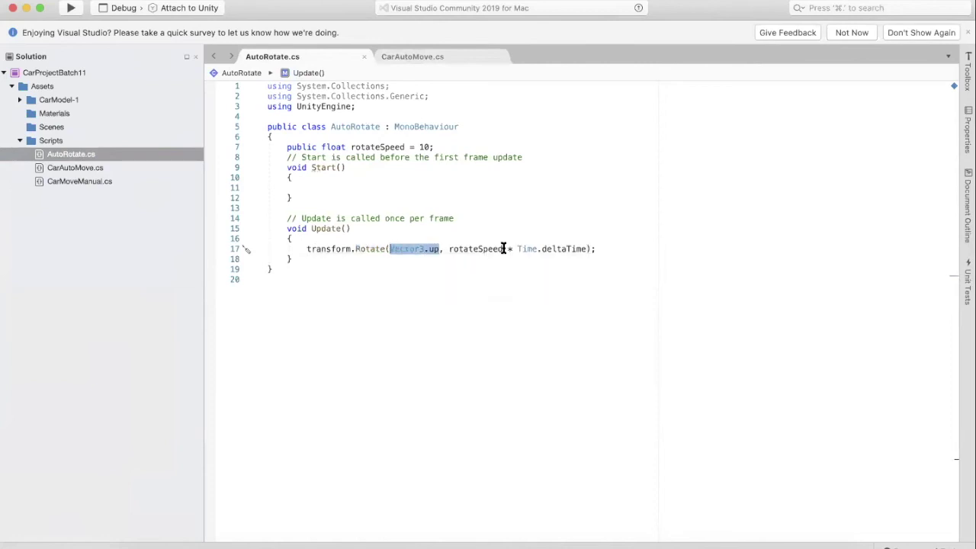
key("F2")
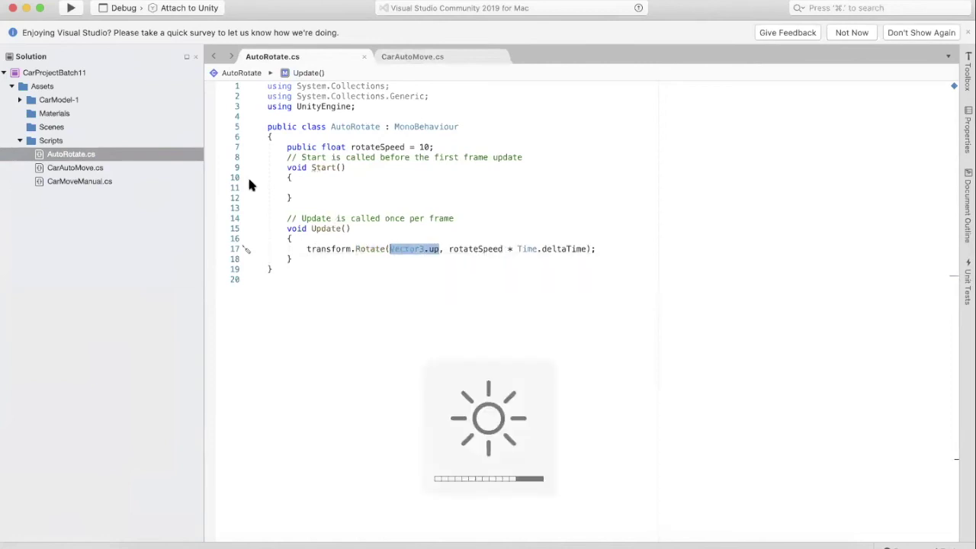
mouse_move(387, 248)
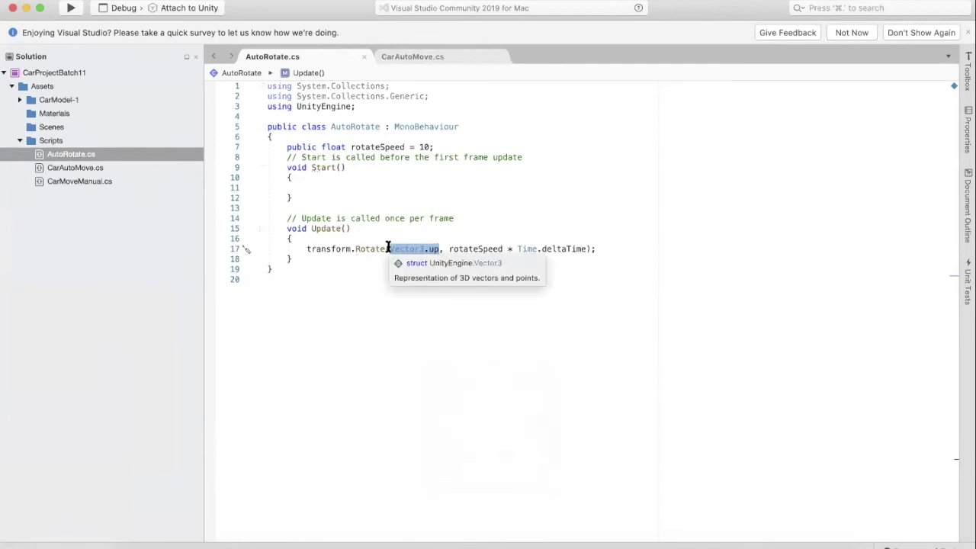
left_click(441, 249)
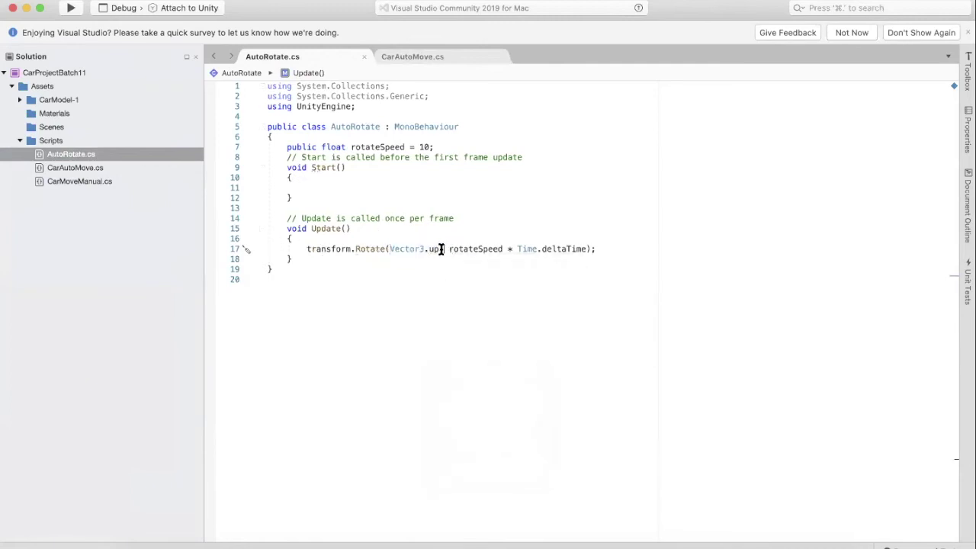
left_click_drag(440, 248, 396, 248)
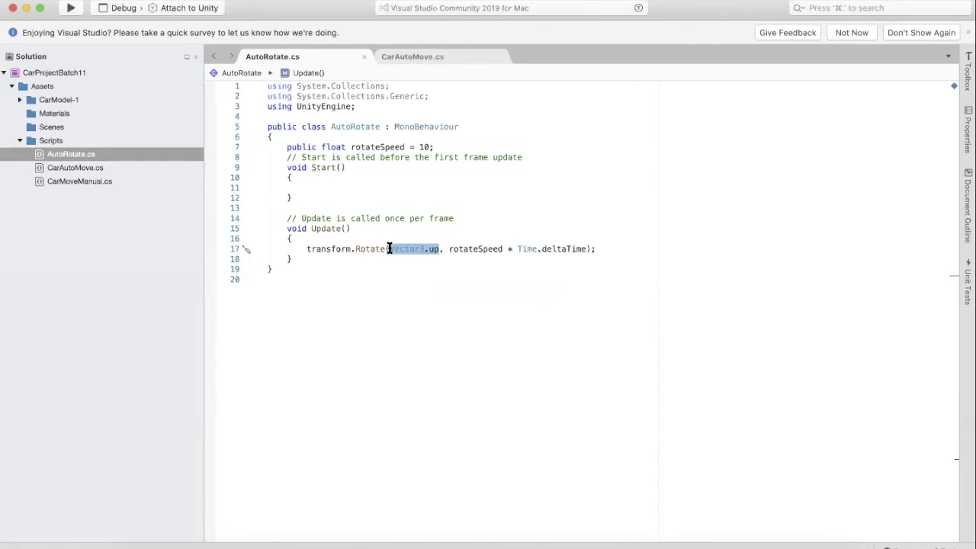
key("super+Tab")
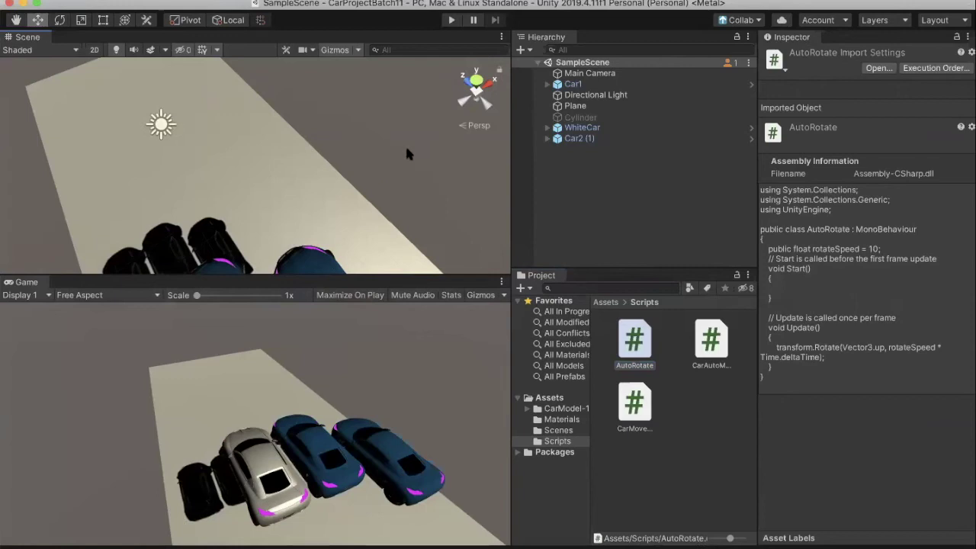
Orbit and zoom the Scene view back over the cars, then return to Vector3.up in AutoRotate.
right_click_drag(138, 183, 144, 111)
scroll(144, 110, "down", 10)
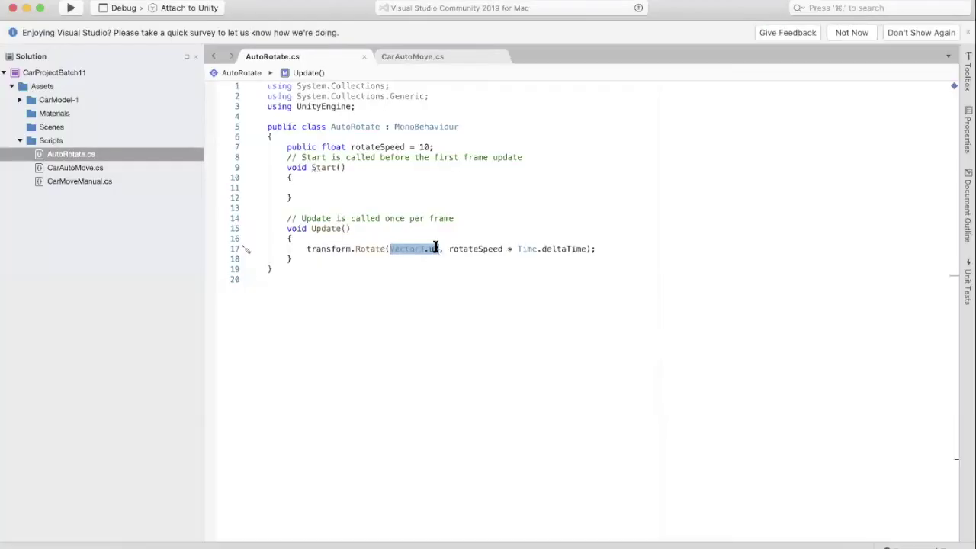
left_click(434, 249)
Swap the Rotate call's Vector3.up argument on line 17 for new Vector3(0, 1, 0).
mouse_move(433, 249)
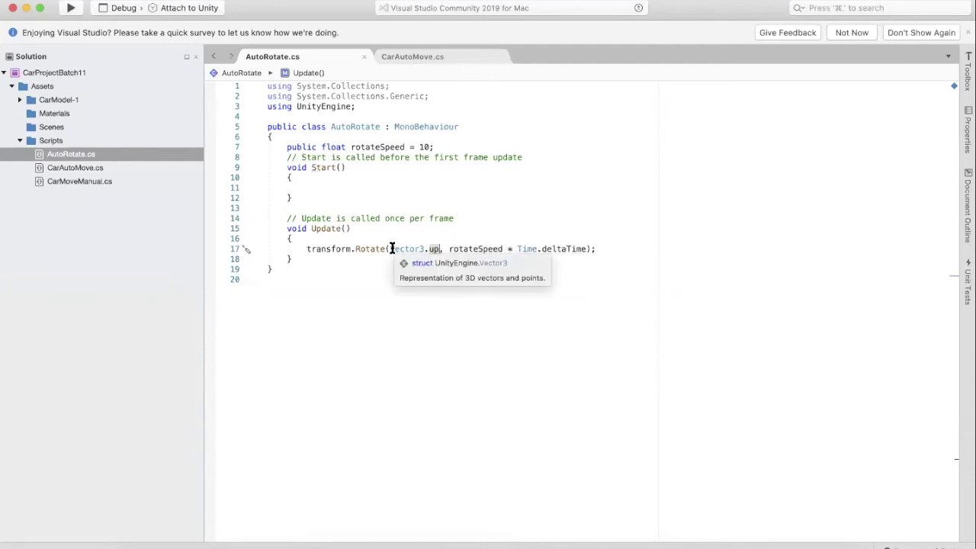
left_click_drag(439, 248, 388, 248)
key("BackSpace")
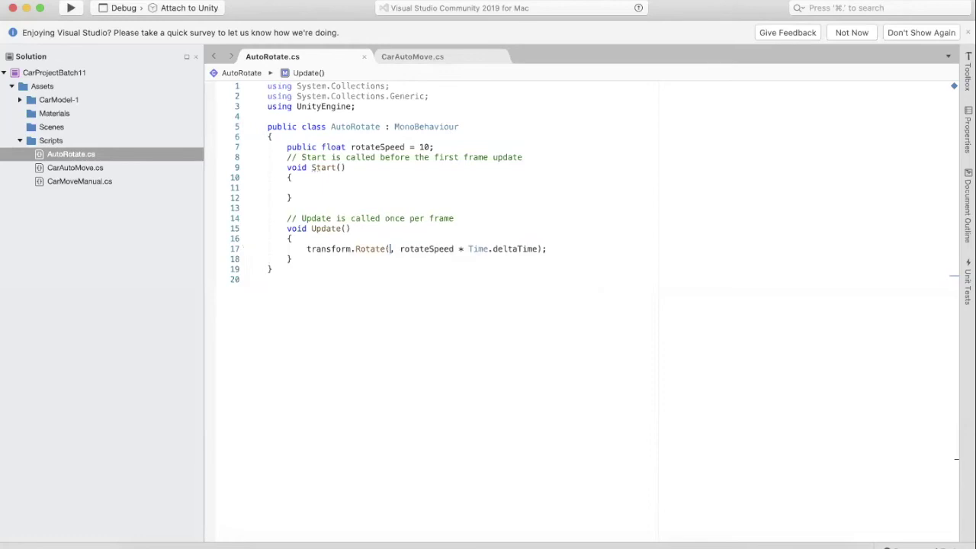
type("new Vector")
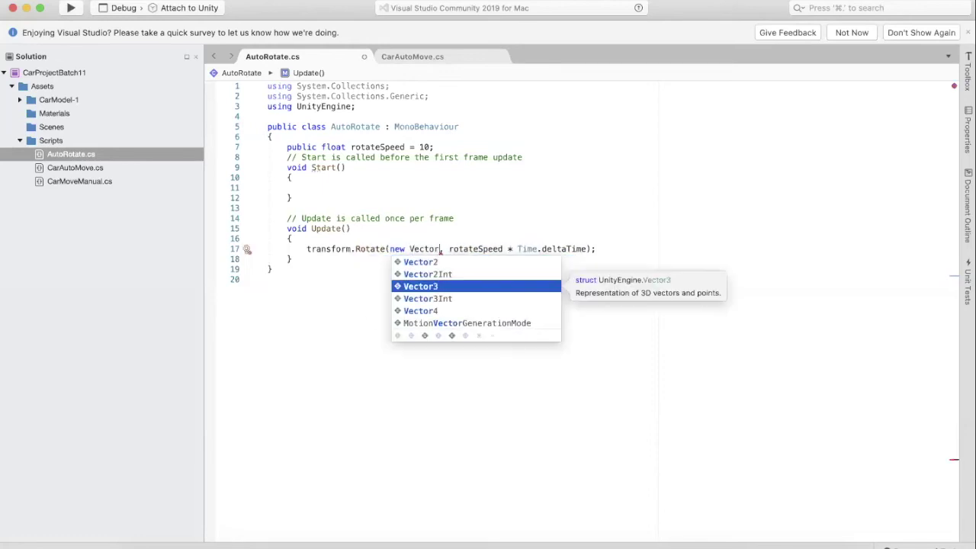
key("Return")
type("(0, 1, 0")
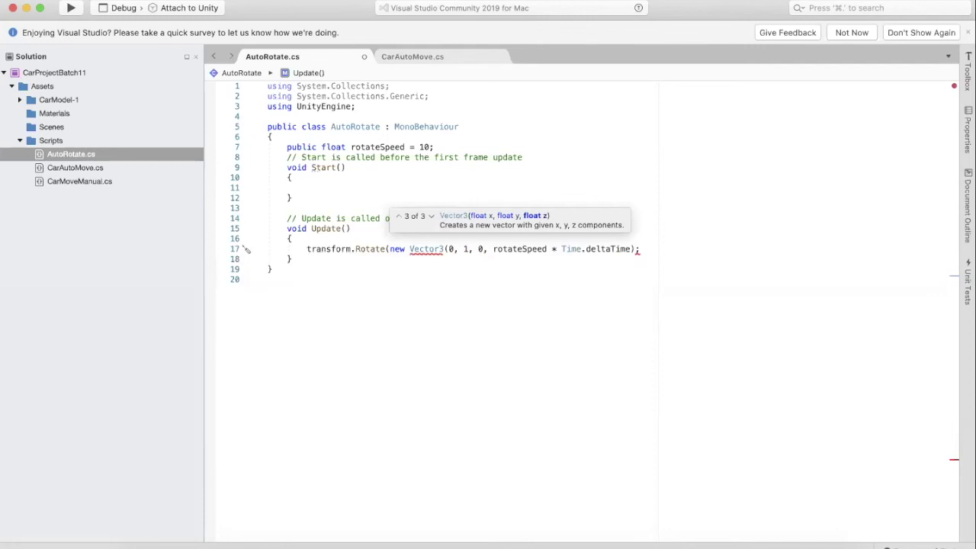
type(")")
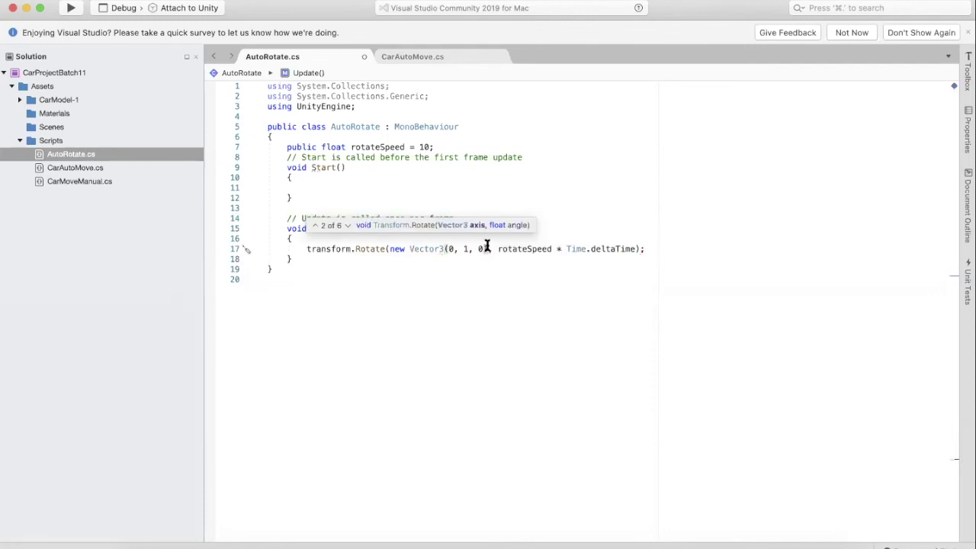
left_click_drag(487, 249, 391, 248)
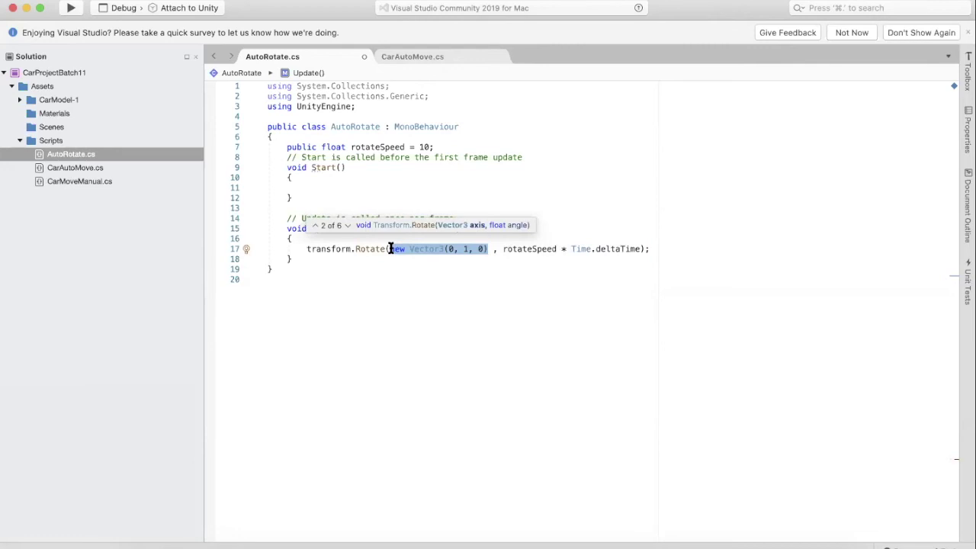
left_click(467, 252)
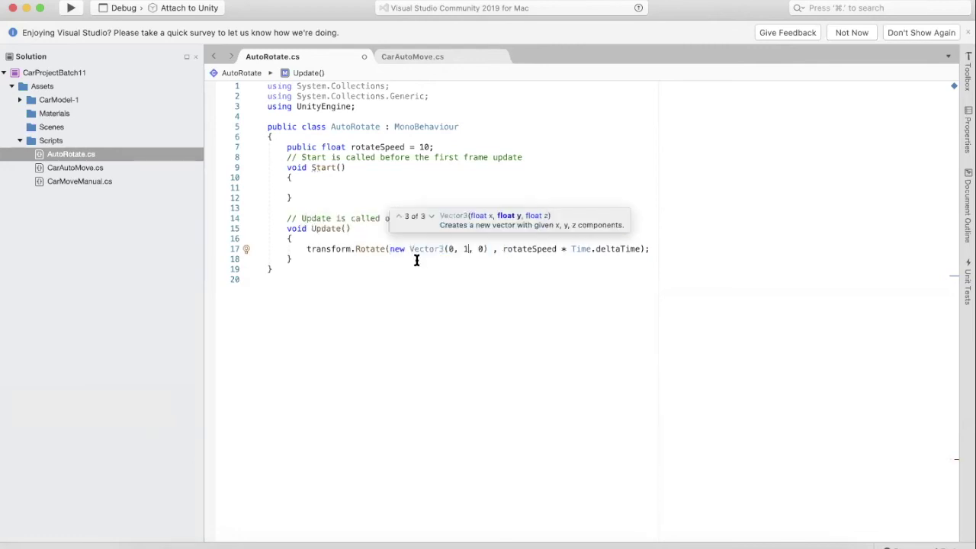
left_click(455, 249)
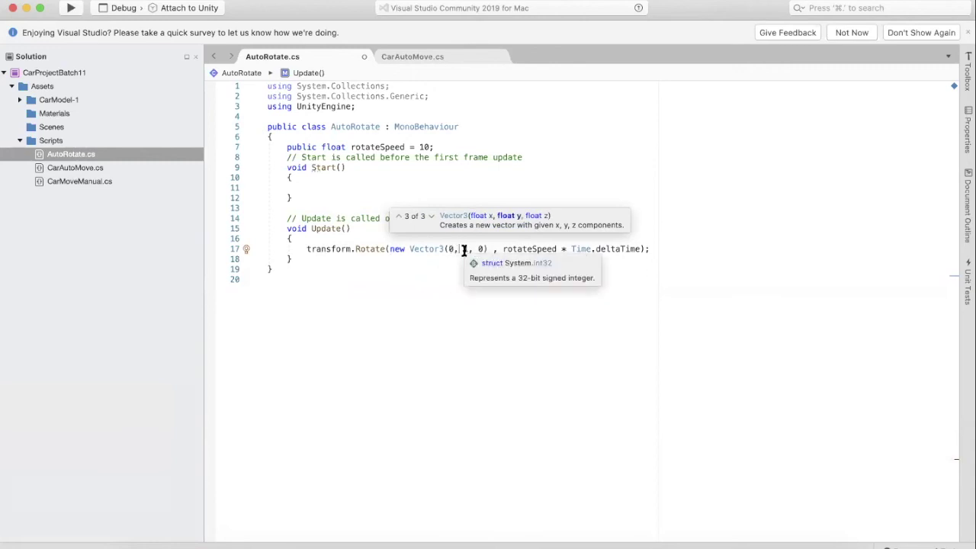
left_click(504, 277)
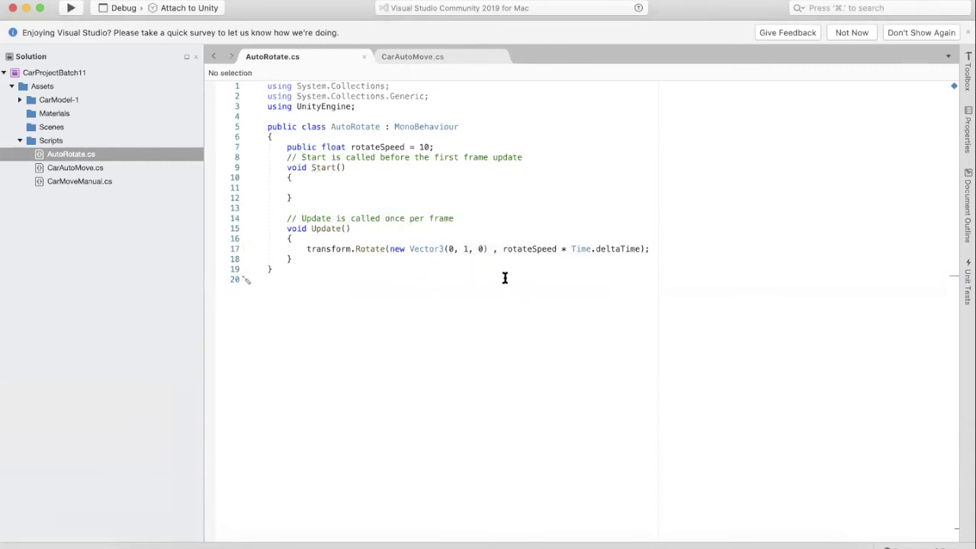
key("super+Tab")
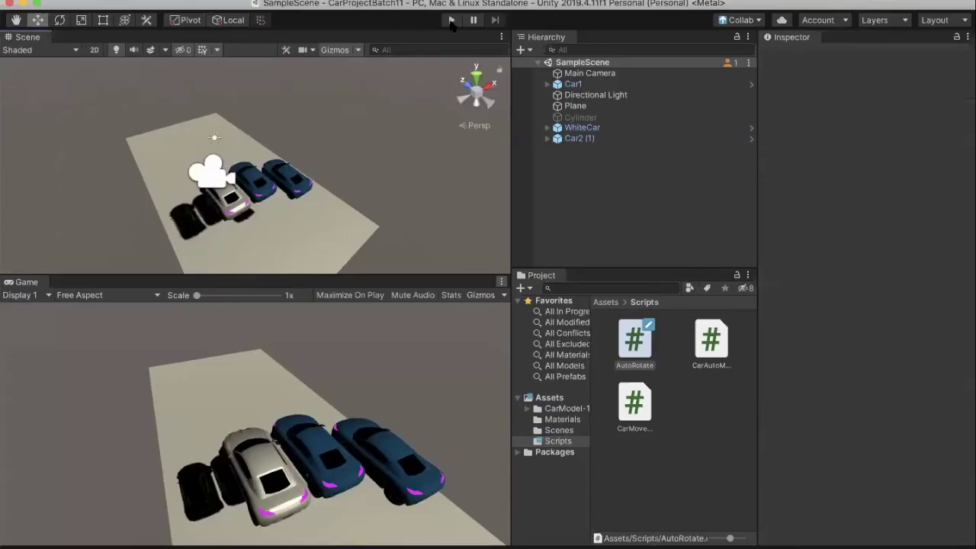
left_click(451, 20)
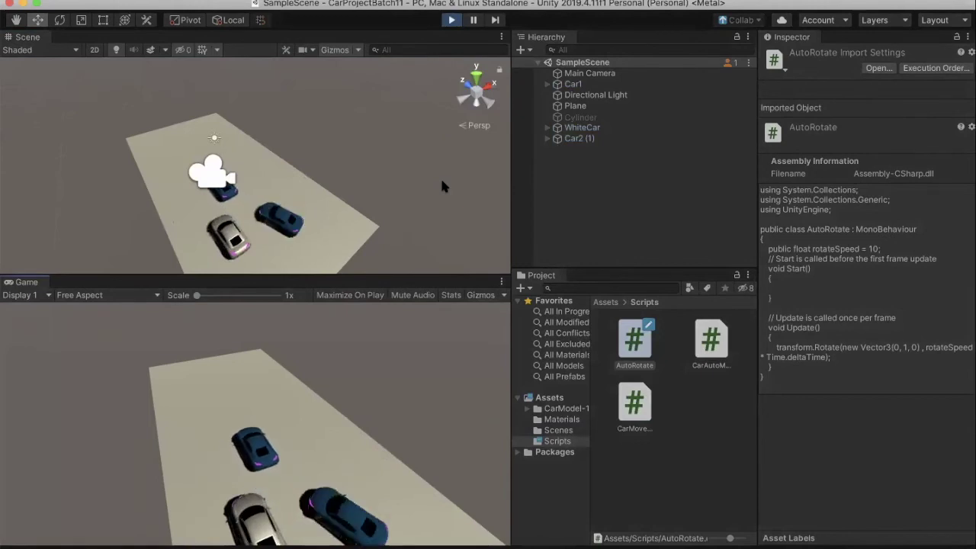
left_click(451, 22)
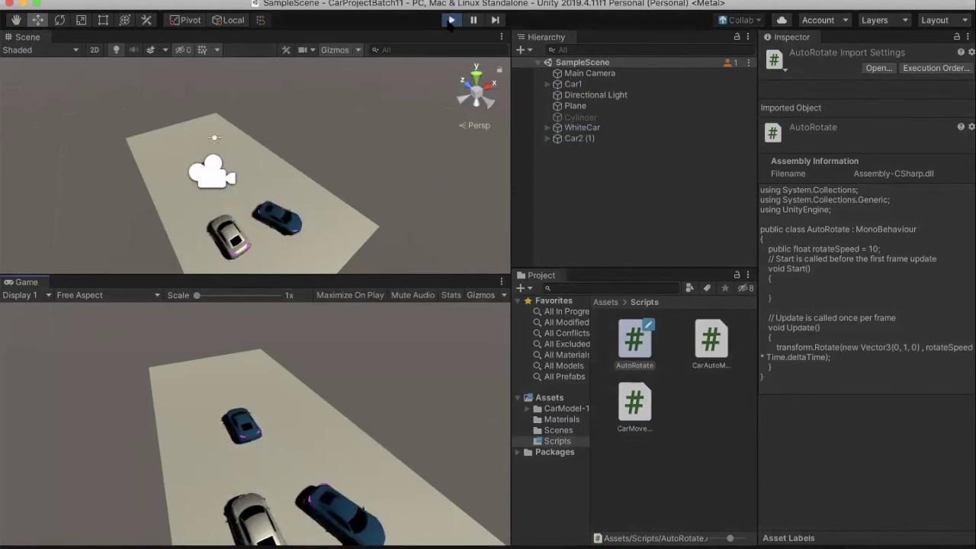
Check the cars' components and remove the Auto Rotate (Script) component from Car1.
right_click(571, 176)
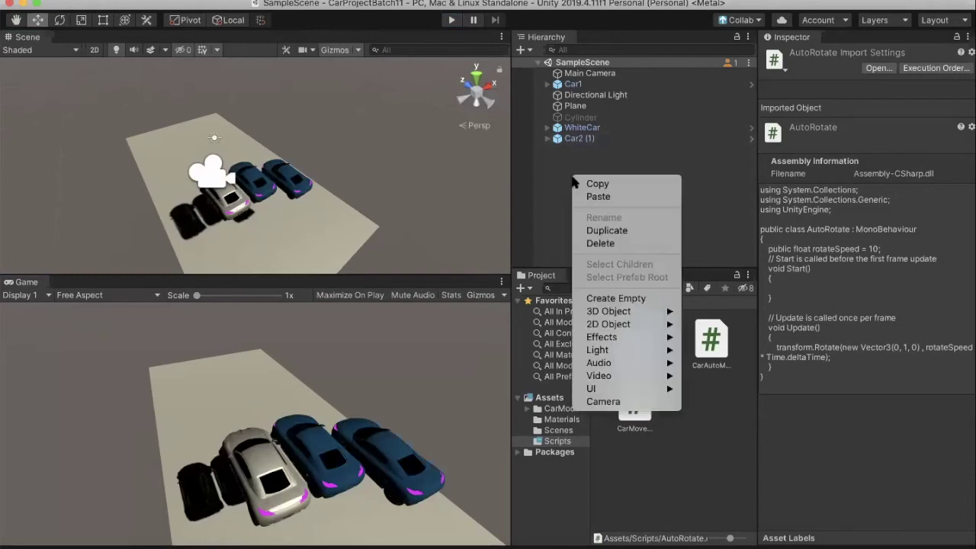
left_click(582, 137)
left_click(581, 127)
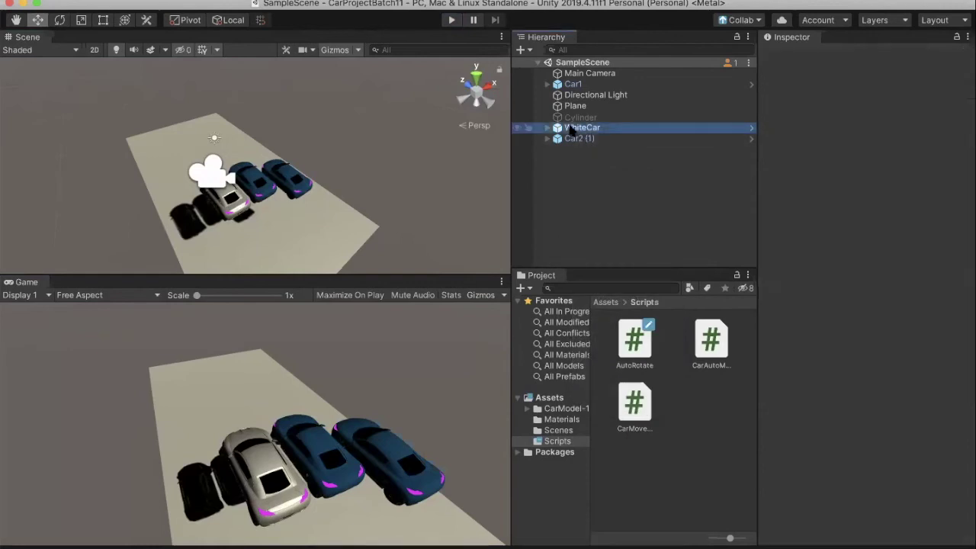
left_click(579, 138)
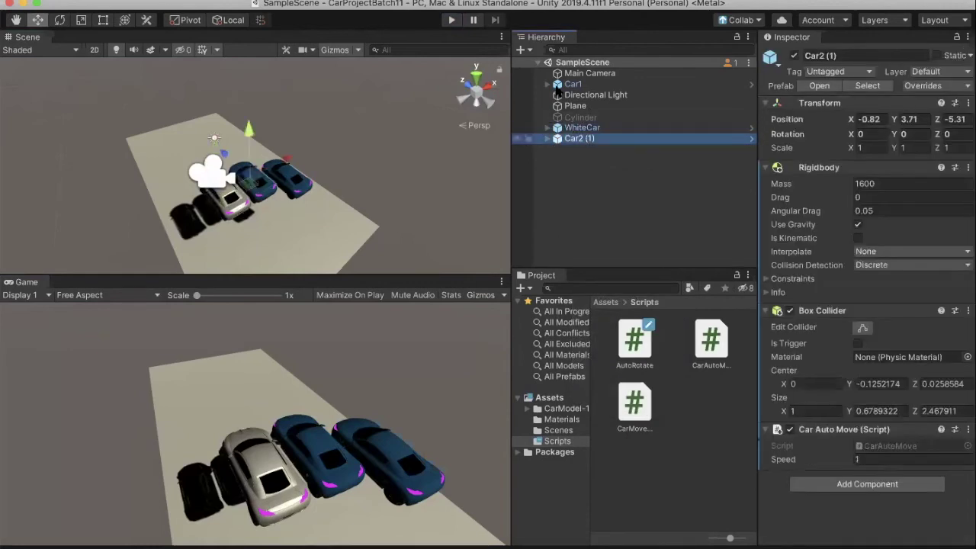
left_click(570, 84)
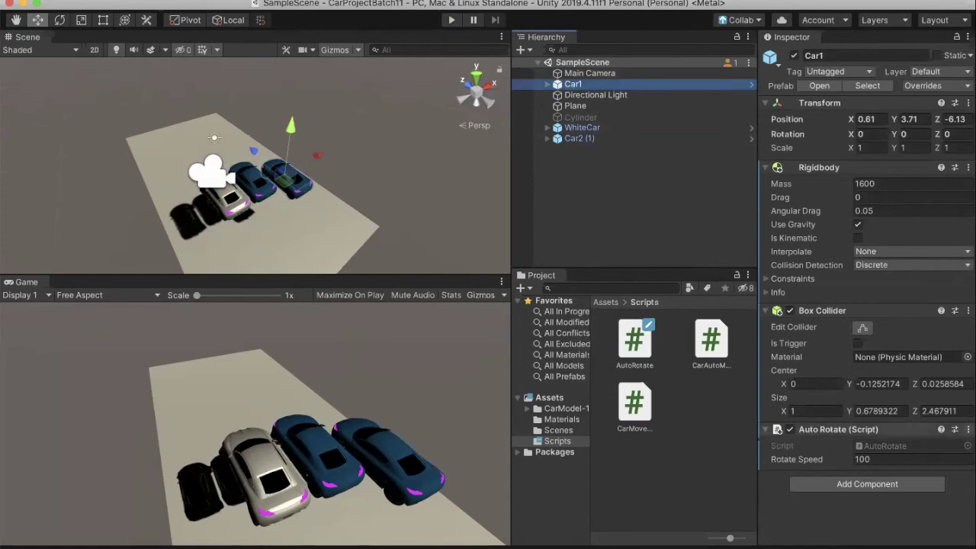
left_click(967, 429)
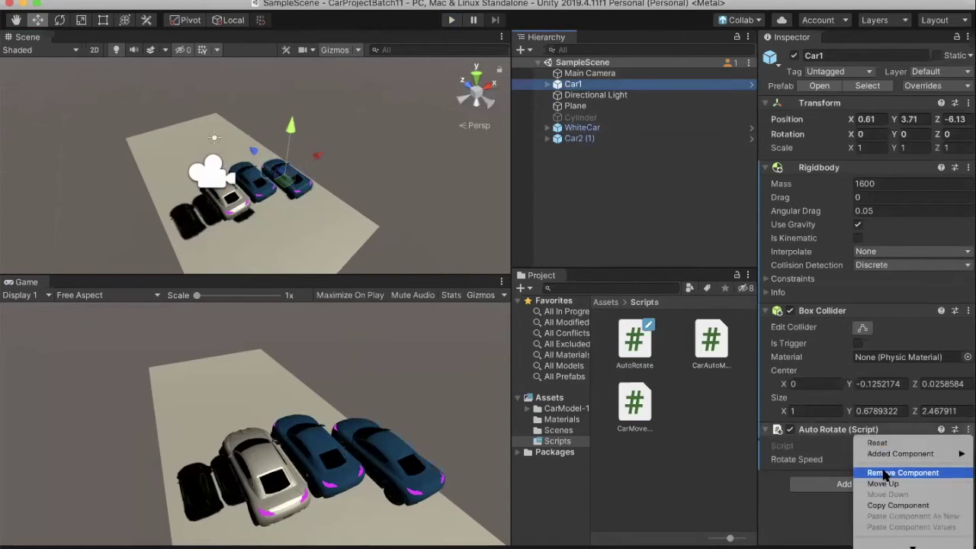
left_click(884, 473)
left_click(546, 174)
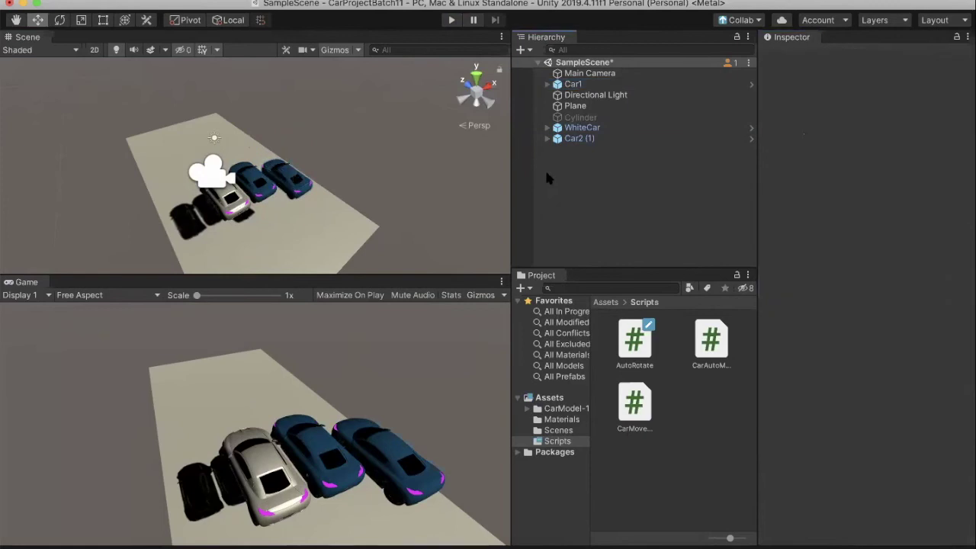
right_click(545, 175)
mouse_move(616, 308)
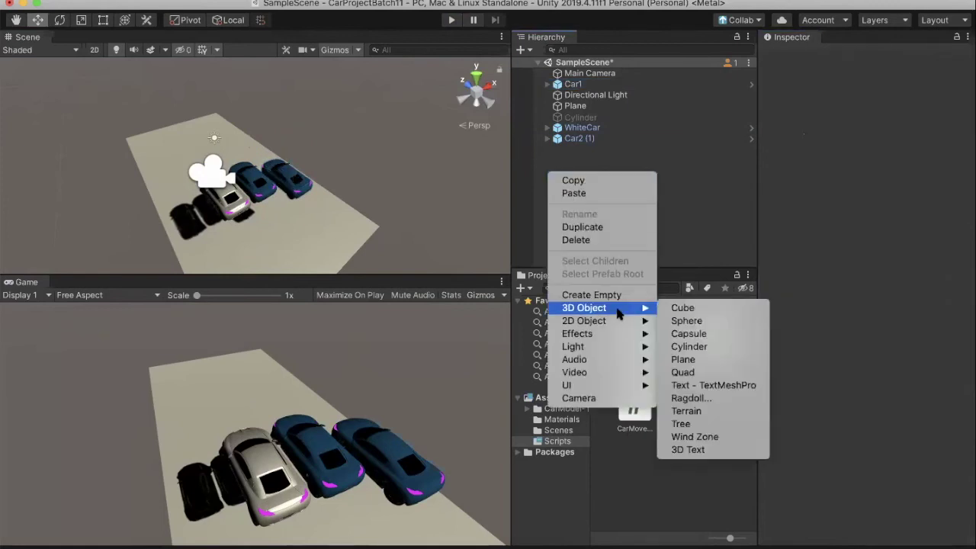
Create a Cube, raise it above the ground, and add the Auto Rotate script to it.
left_click(689, 308)
mouse_move(252, 153)
left_mouse_down()
mouse_move(227, 103)
mouse_move(279, 129)
mouse_move(364, 144)
mouse_move(307, 186)
mouse_move(245, 153)
mouse_move(255, 139)
mouse_move(254, 156)
left_mouse_up()
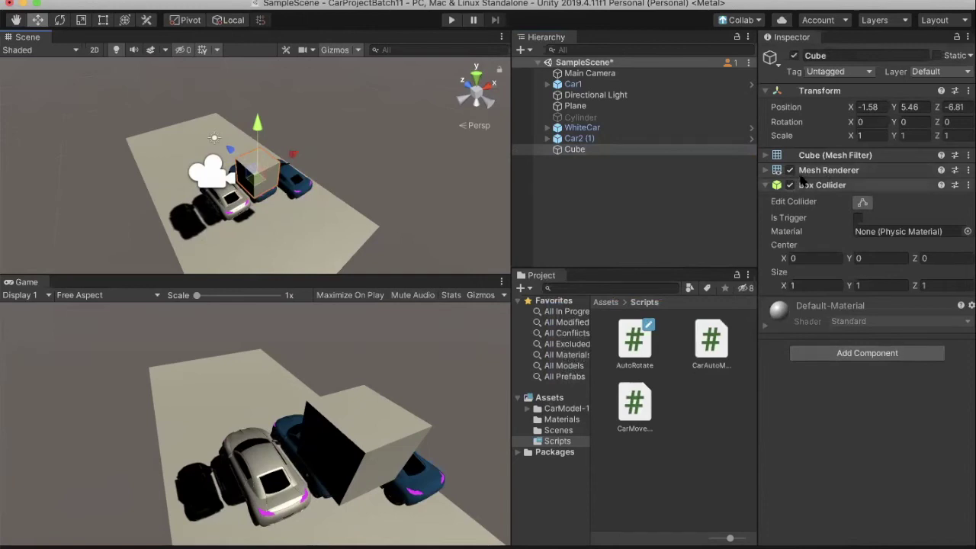
left_click(766, 186)
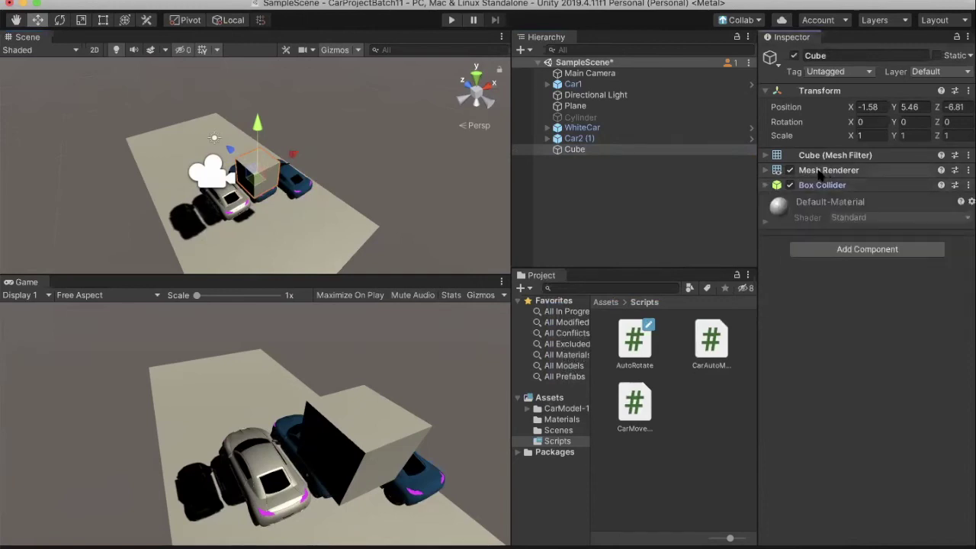
left_click(856, 250)
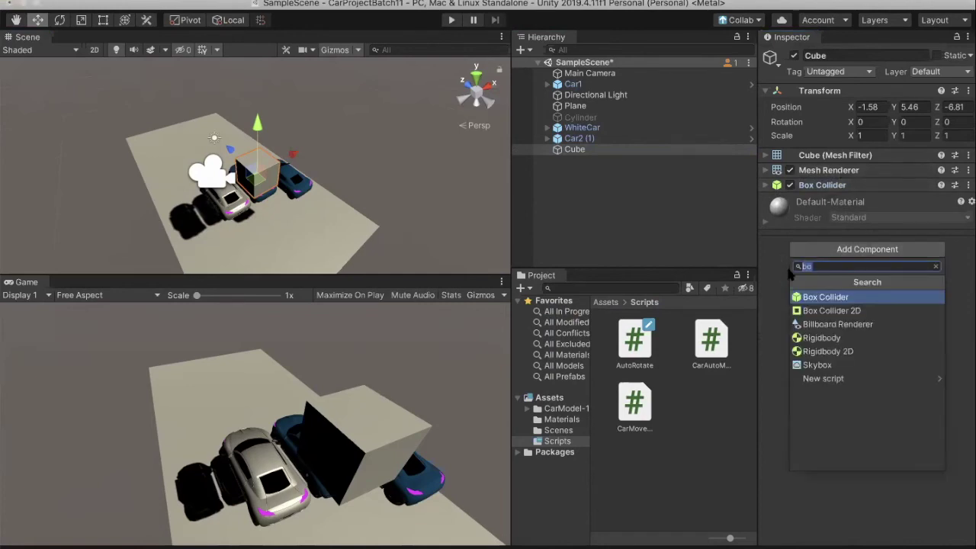
type("aotr")
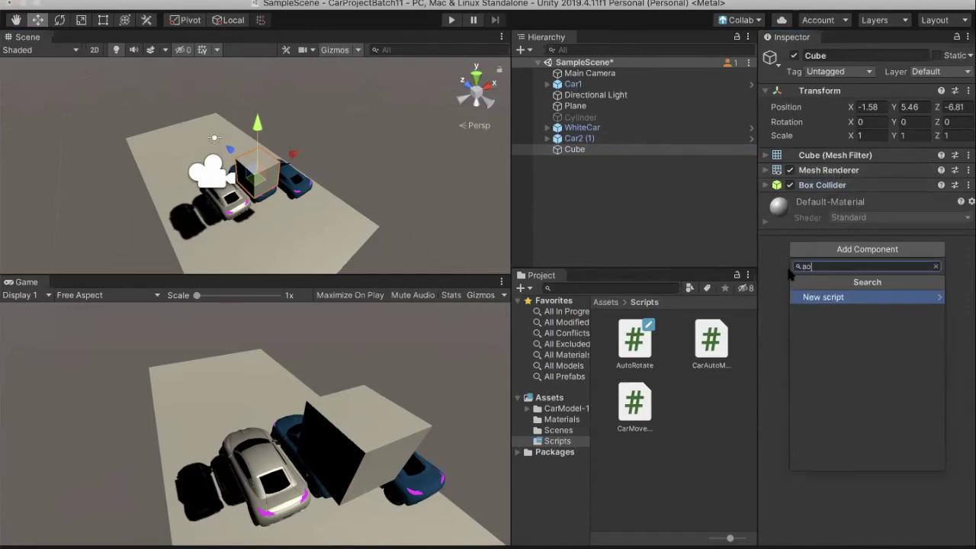
key("BackSpace")
key("BackSpace")
type("auto")
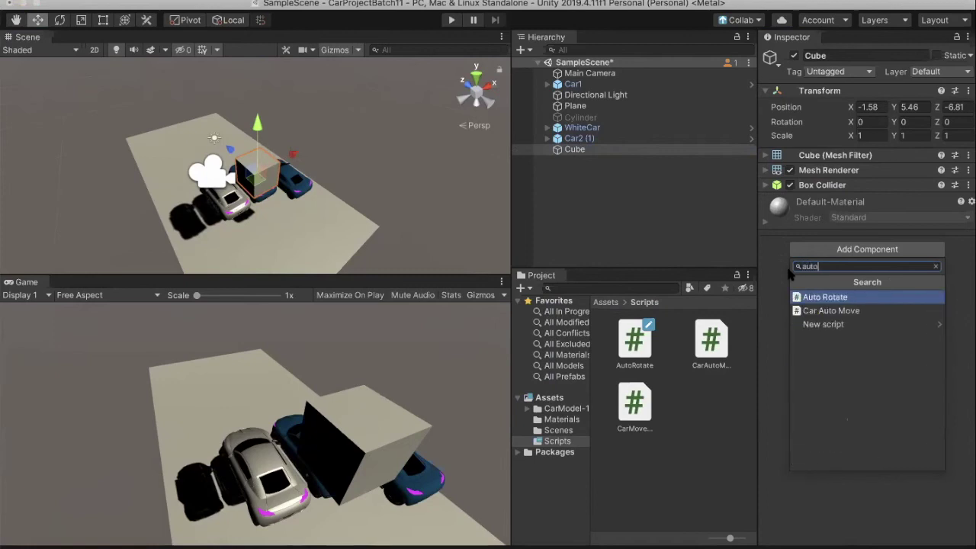
key("Return")
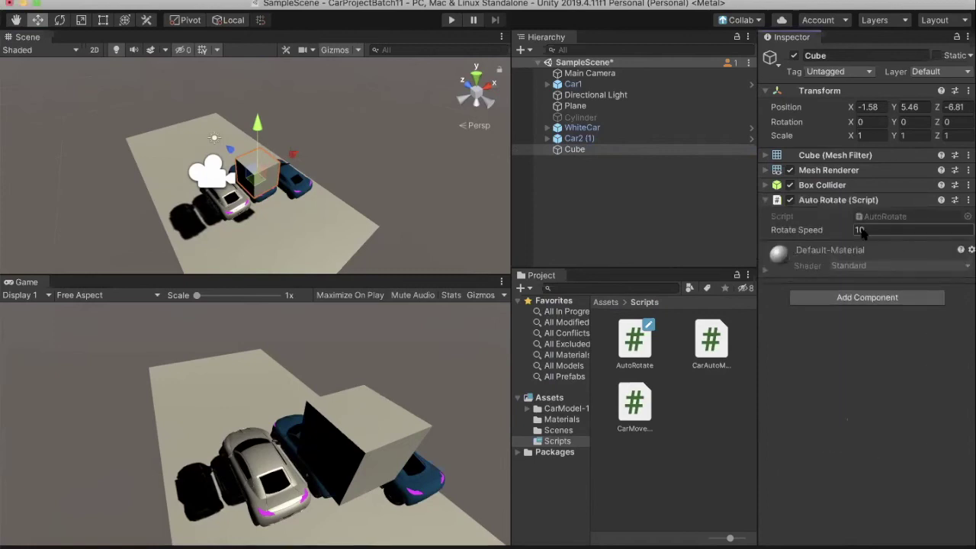
Play-test the spinning cube, raising its Rotate Speed to 100, then stop playback.
left_click(452, 21)
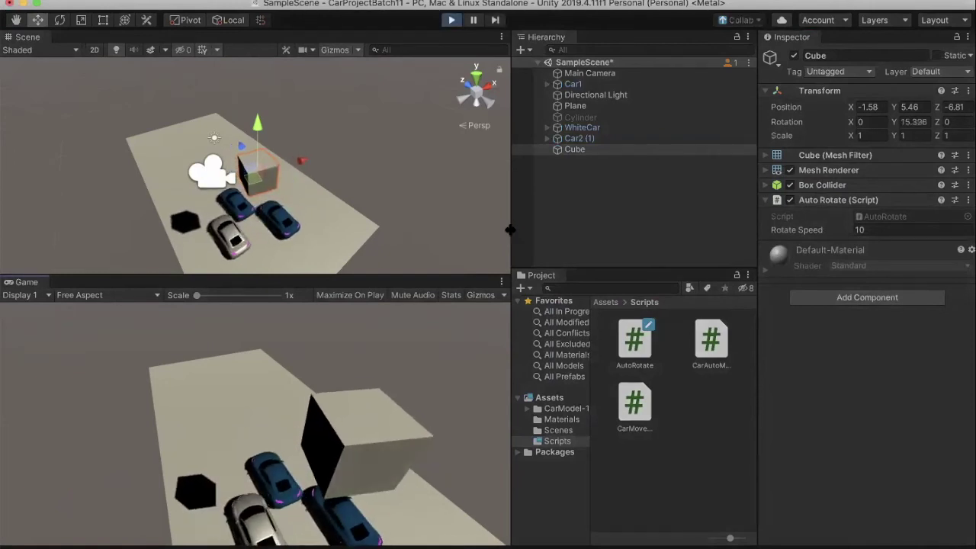
key("XF86AudioRaiseVolume")
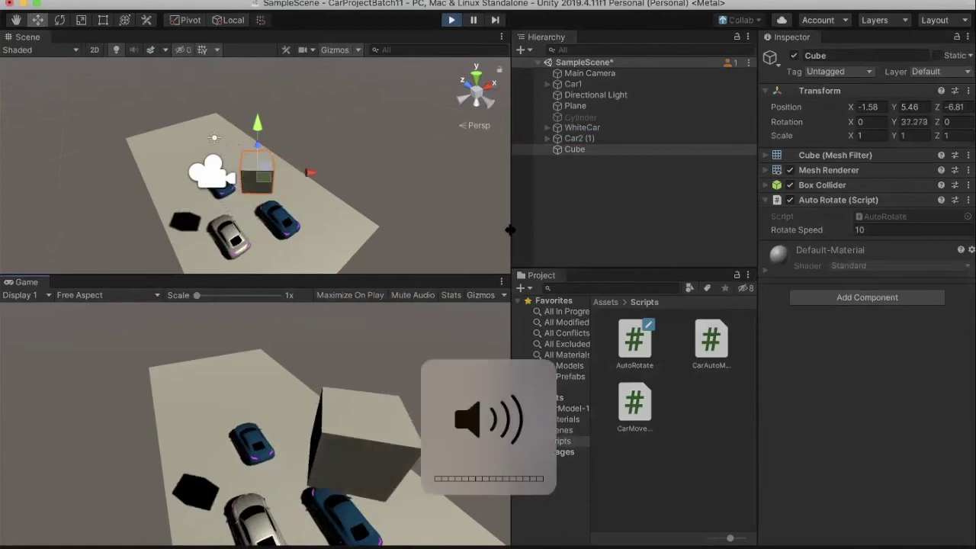
left_click(873, 229)
type("100")
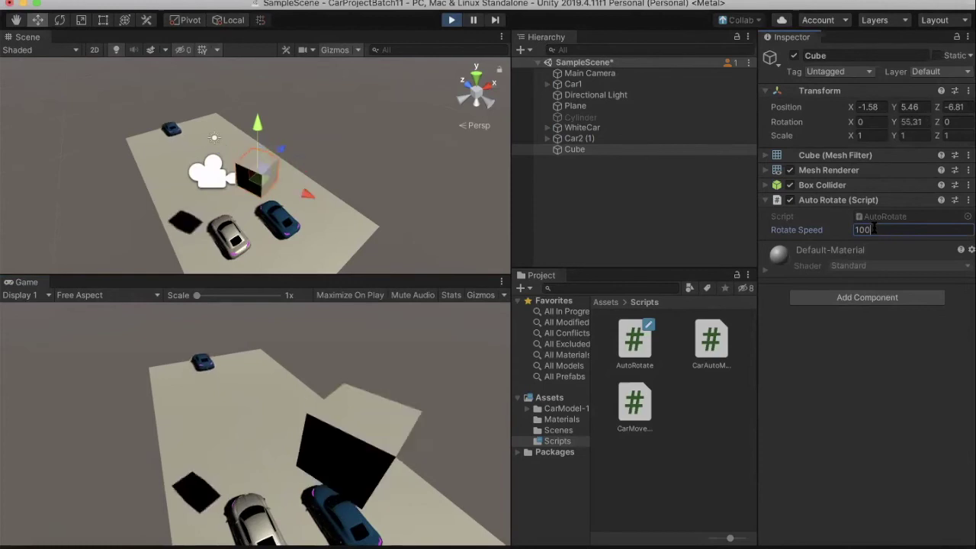
key("Return")
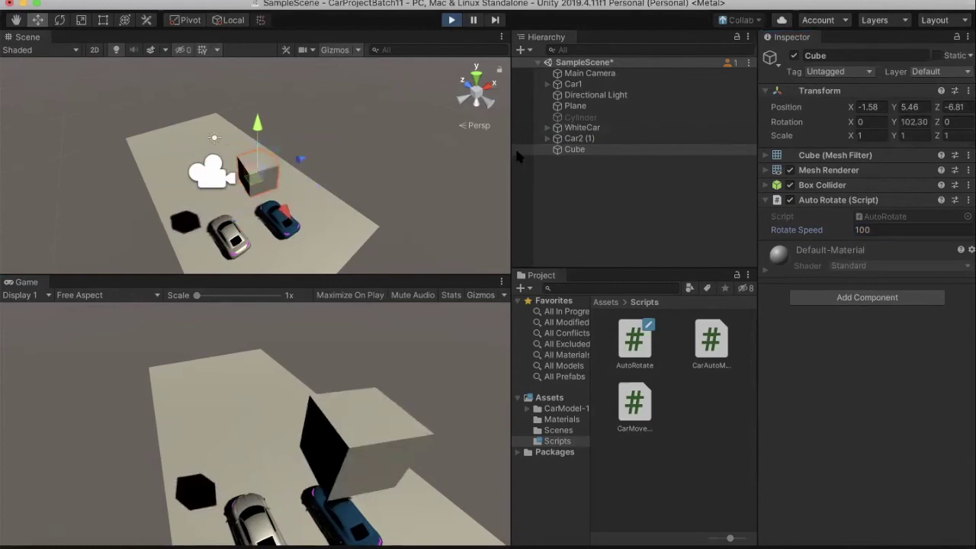
key("super+p")
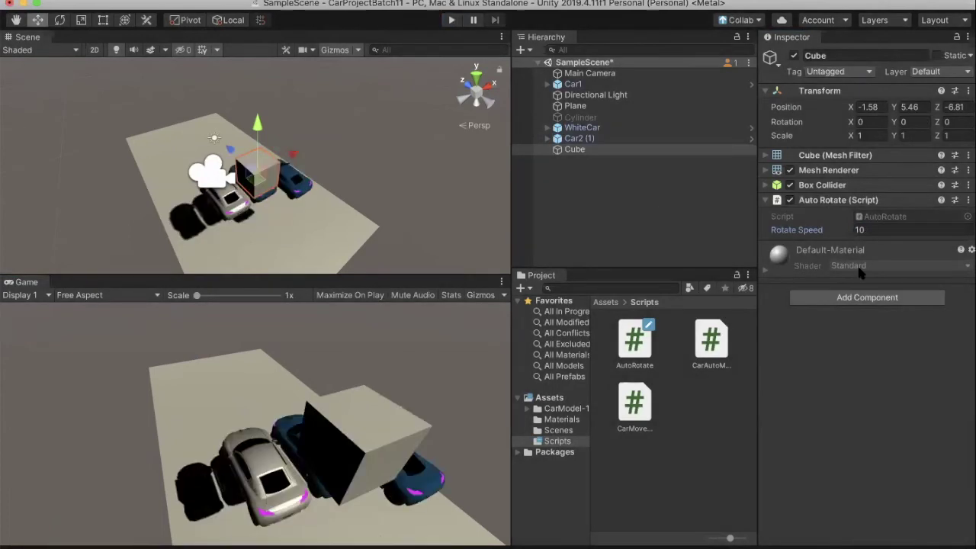
left_click(877, 230)
type("10")
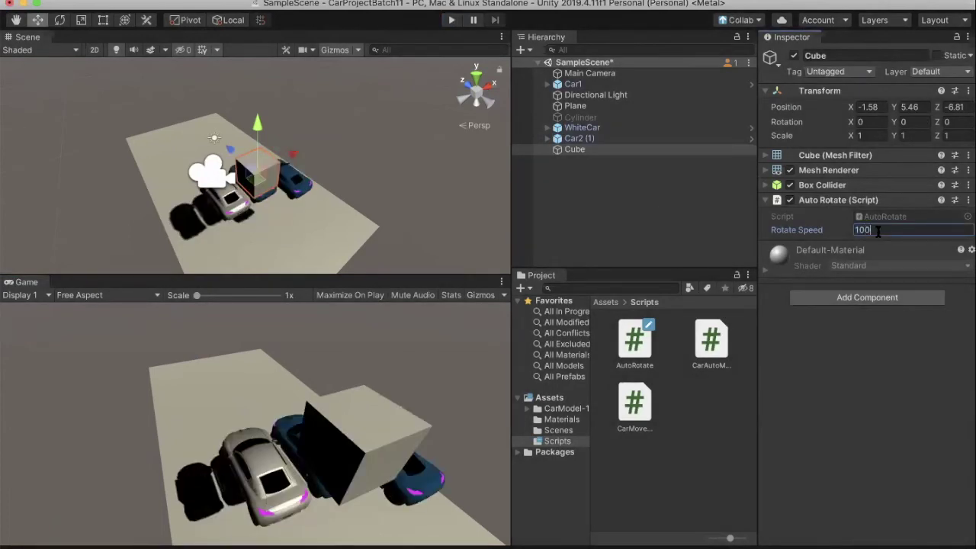
key("super+Tab")
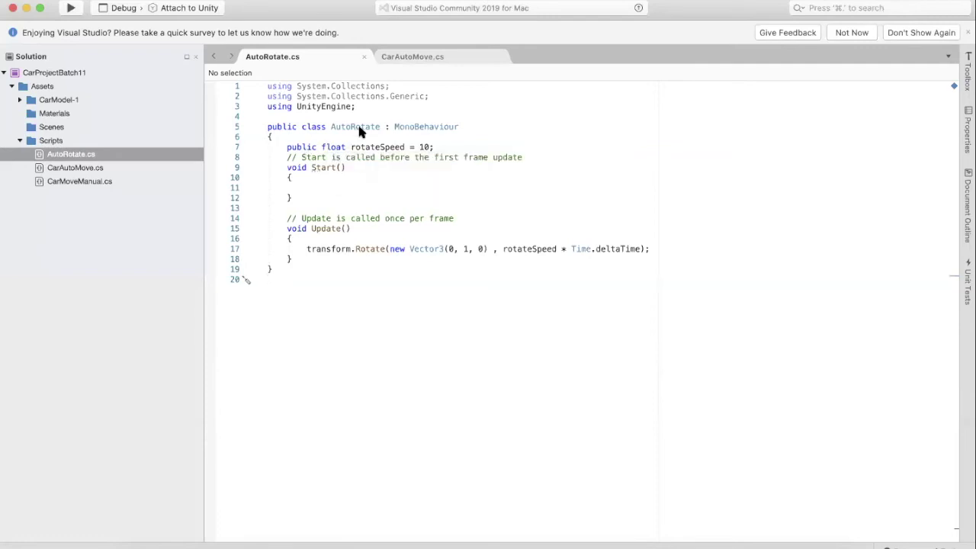
Replace the hard-coded Vector3(0, 1, 0) axis on line 17 with Vector3.up.
left_click(351, 126)
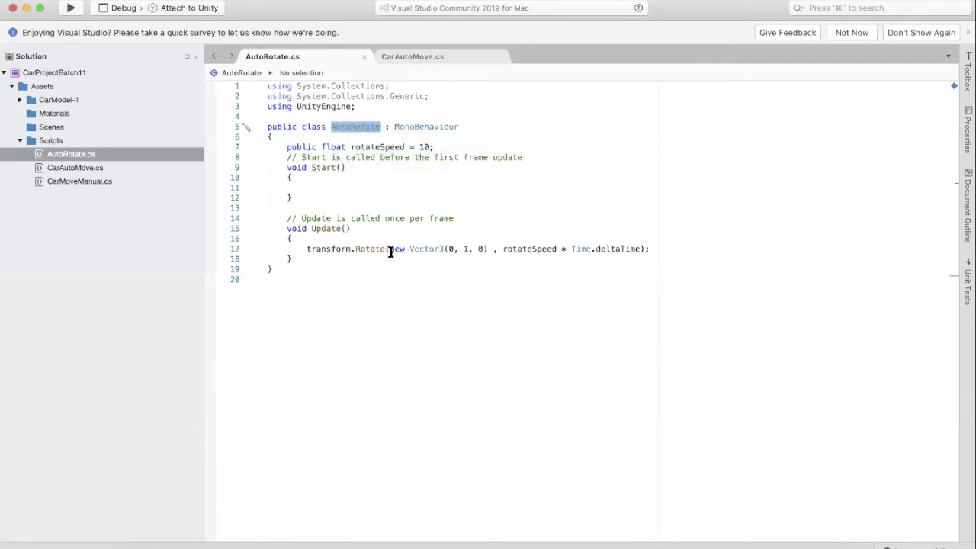
mouse_move(389, 250)
left_click_drag(487, 250, 389, 252)
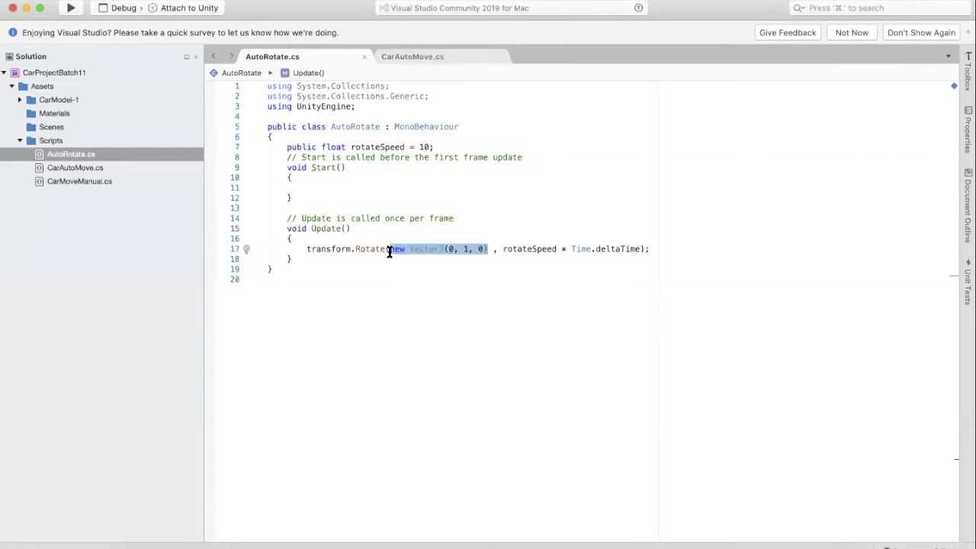
key("BackSpace")
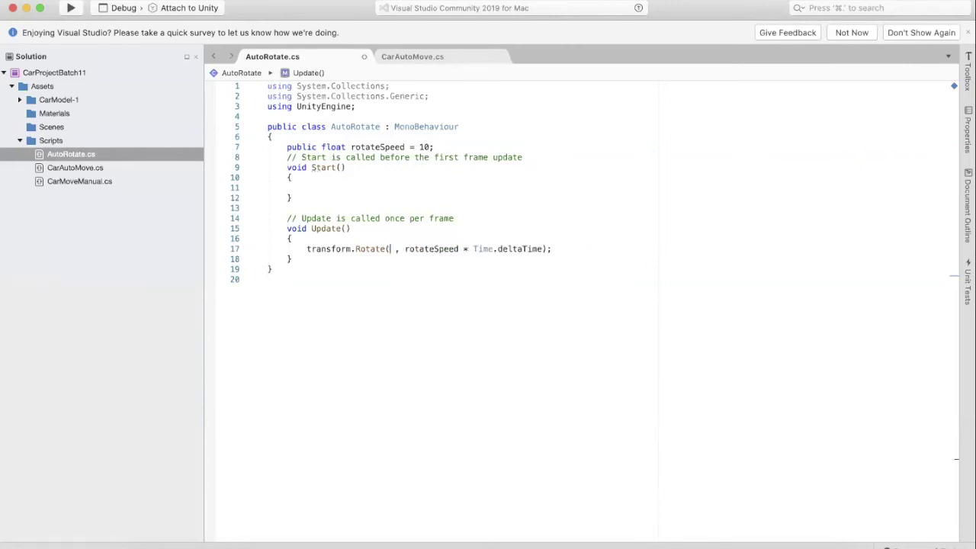
type("Ve")
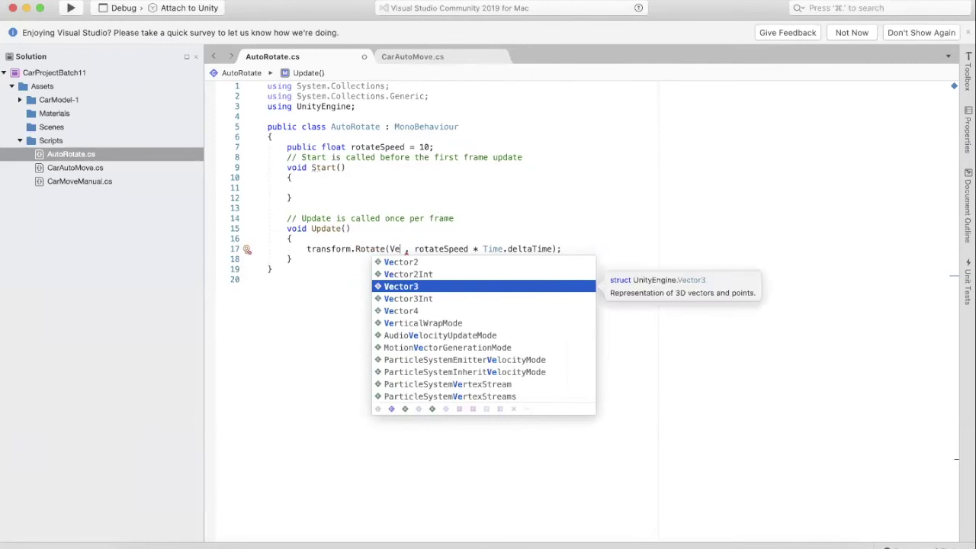
key("Return")
type(".")
key("Return")
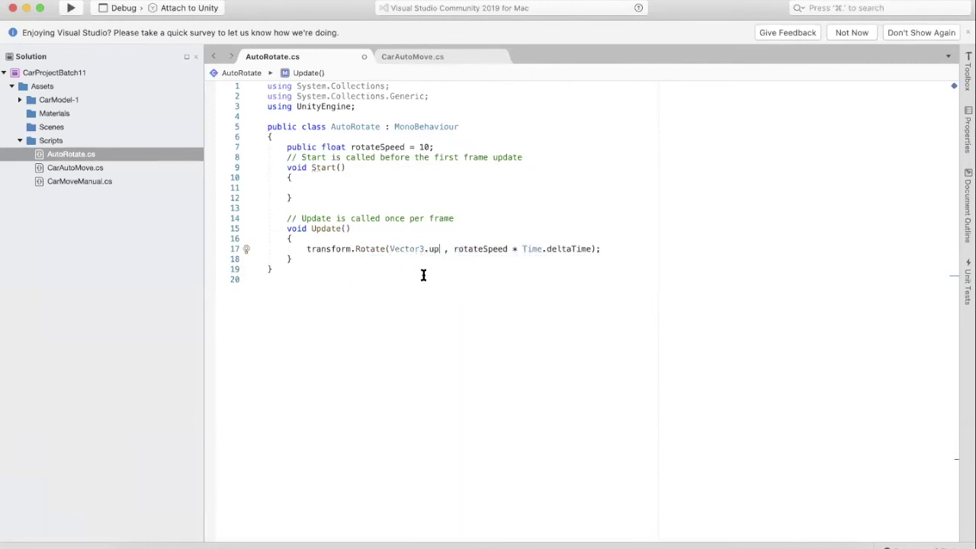
Delete Vector3.up from the Rotate call and add blank lines below rotateSpeed.
mouse_move(432, 250)
left_click_drag(440, 248, 394, 250)
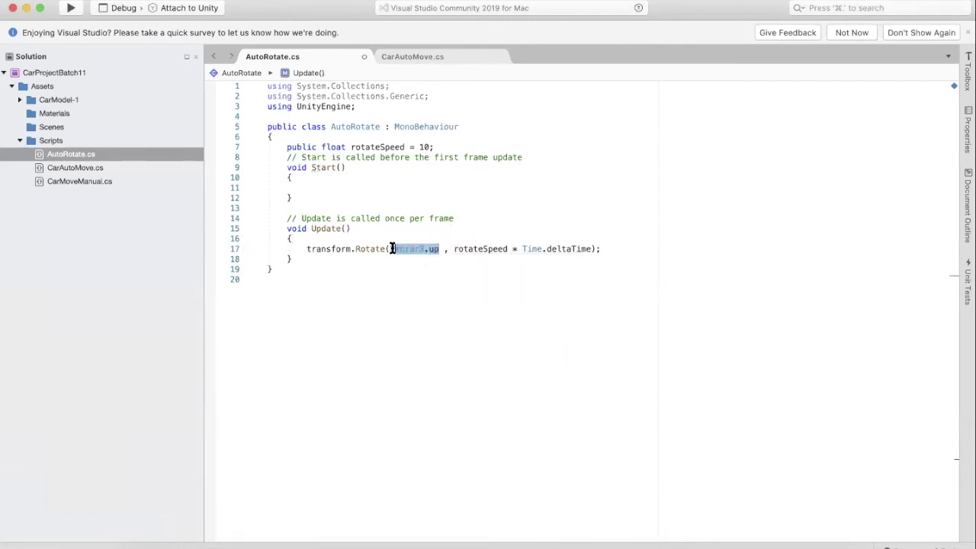
key("BackSpace")
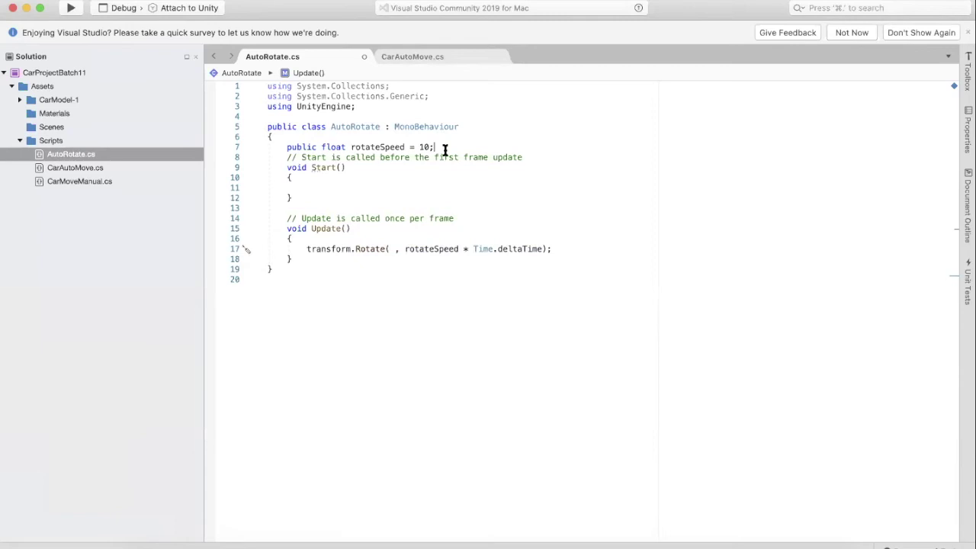
key("Return")
key("Return")
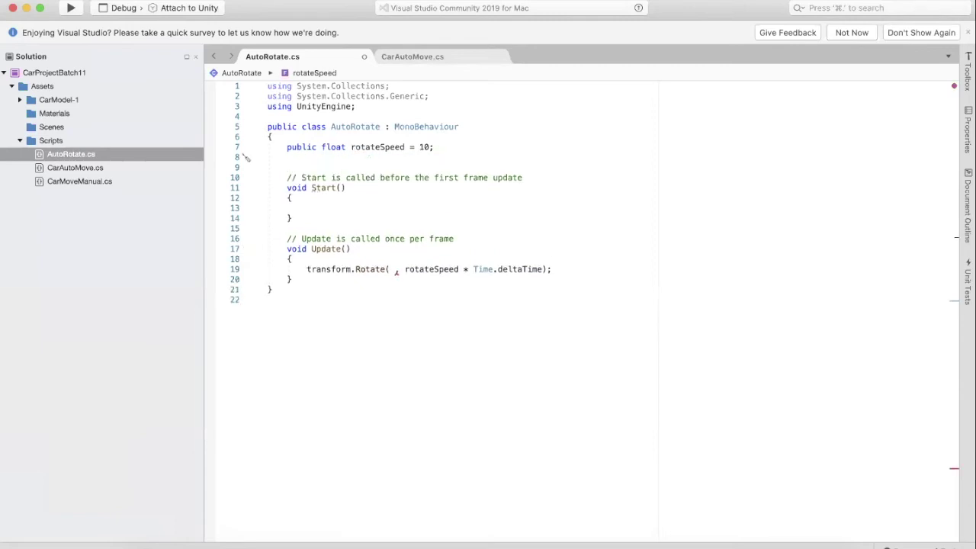
Declare a field 'Vector3 rotateAlongDirection = Vector3.up' on line 9.
key("Return")
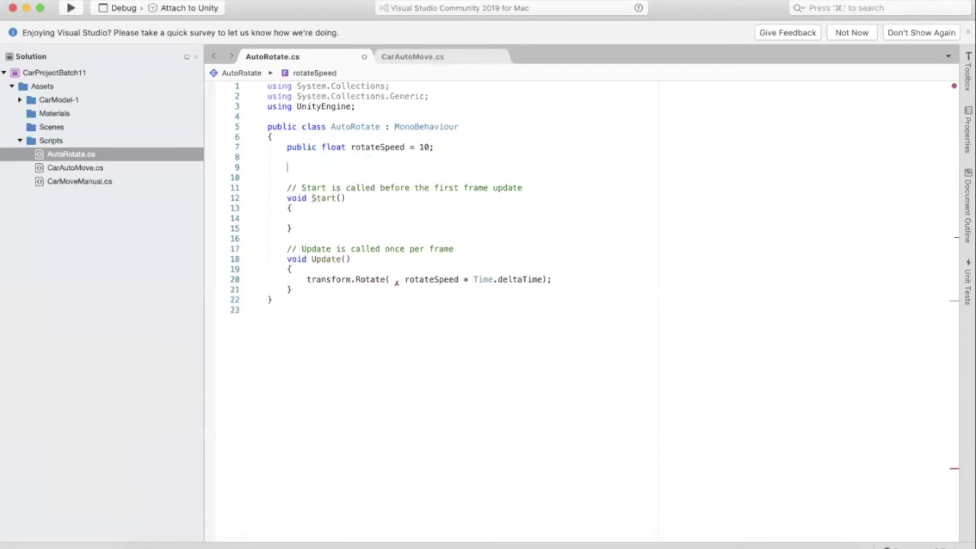
left_click(246, 167)
type("Vector3")
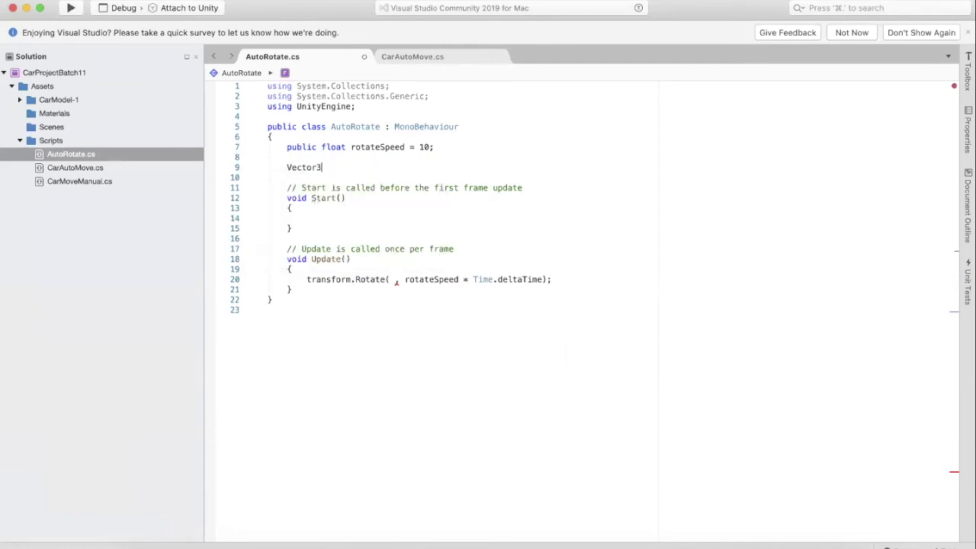
key("ctrl+space")
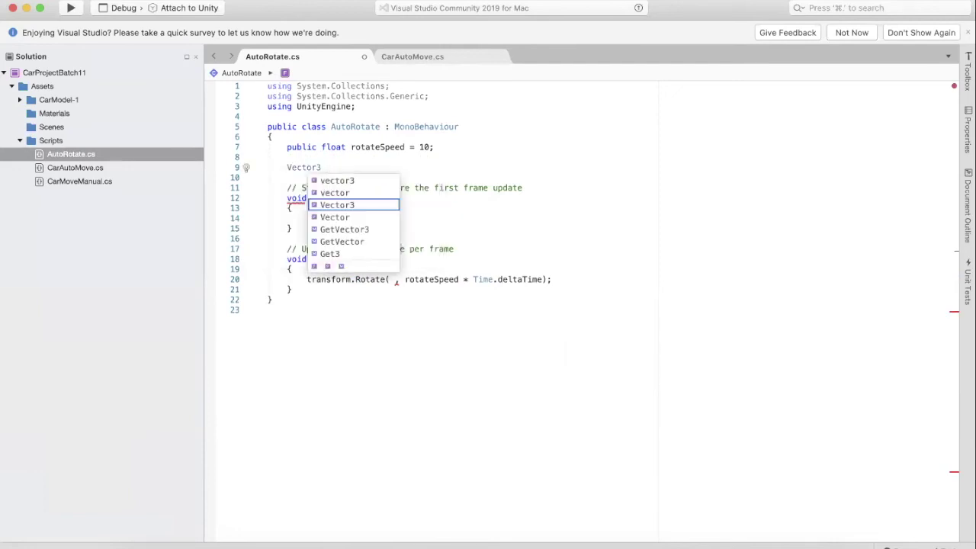
type("rotateA")
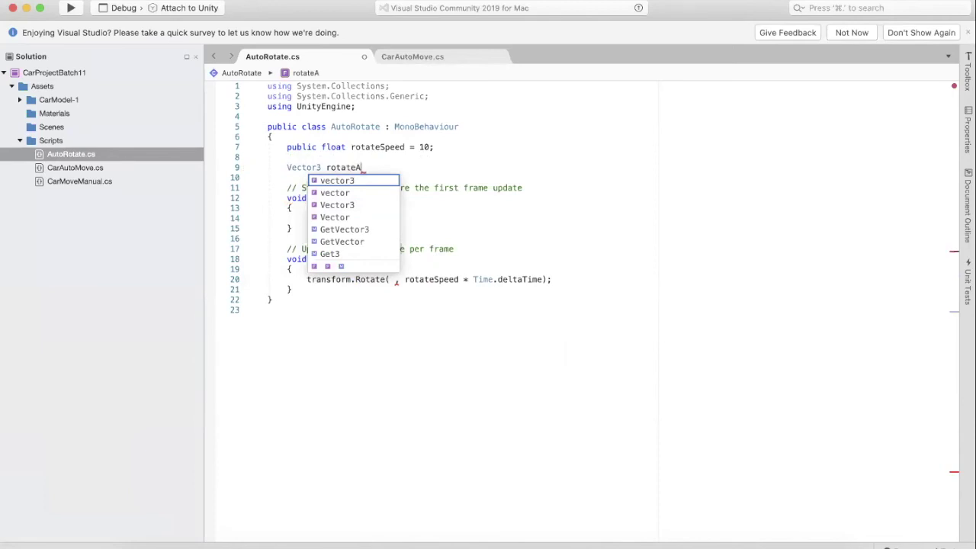
type("lon")
type("g")
type("a")
key("BackSpace")
key("BackSpace")
key("BackSpace")
key("BackSpace")
key("BackSpace")
type("AlongDirection")
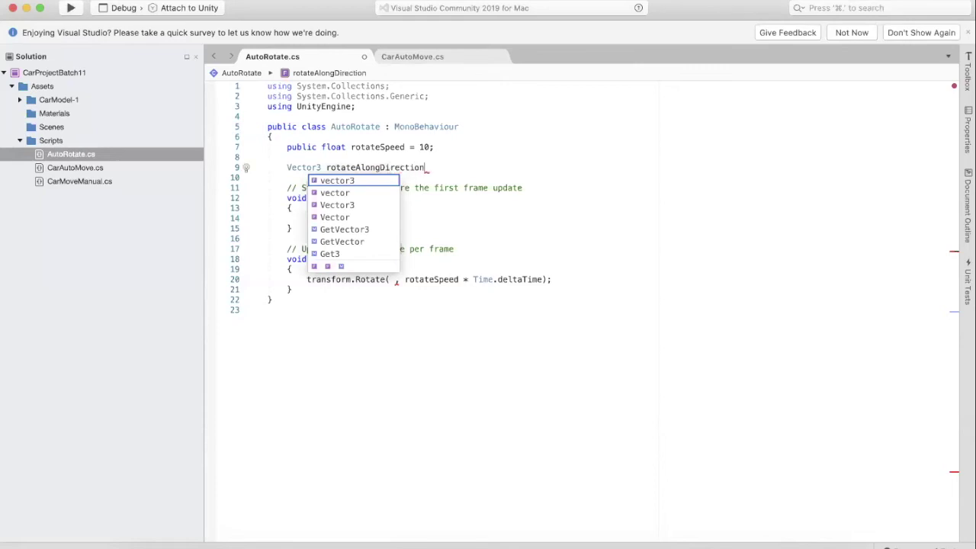
type(" = Vector3.up;")
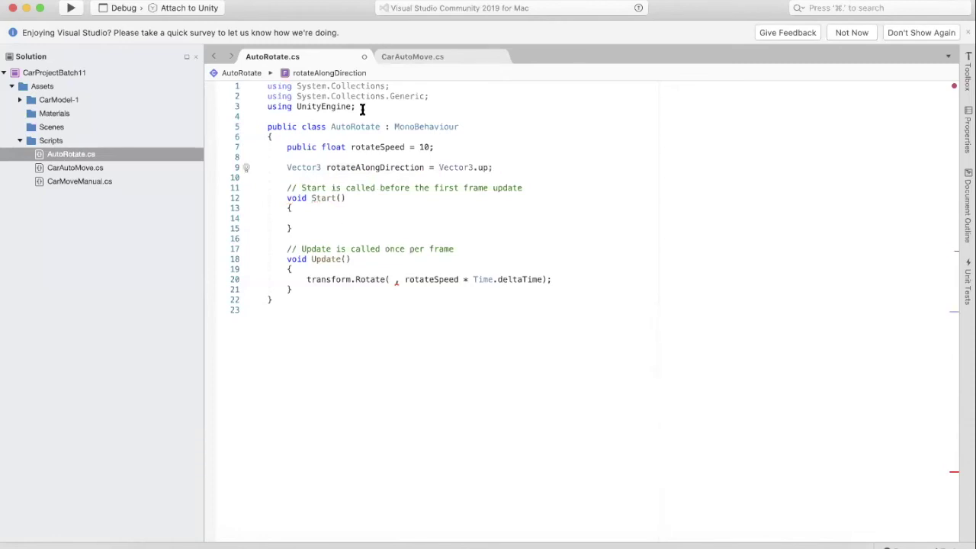
Pass rotateAlongDirection as the Rotate call's axis on line 20 and save the script.
double_click(360, 167)
key("super+c")
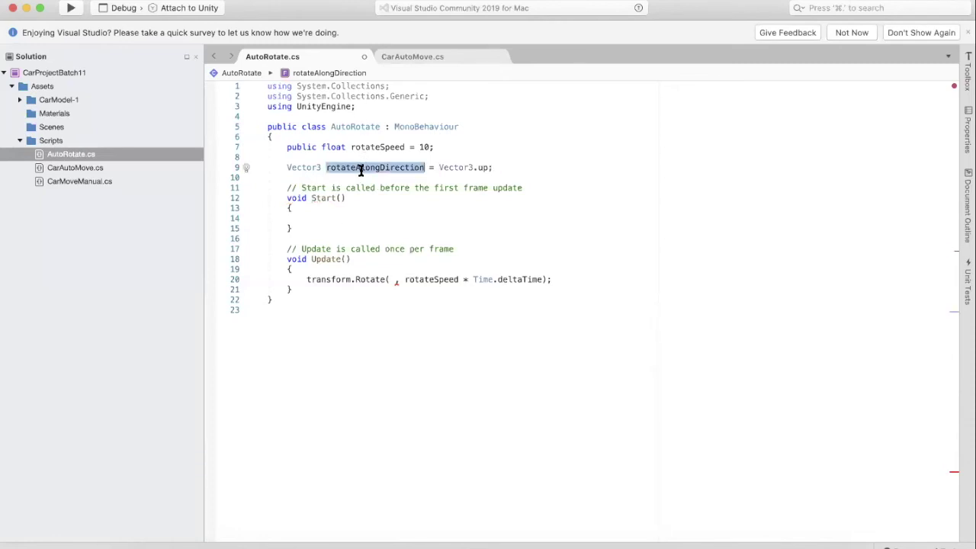
left_click(389, 279)
key("super+v")
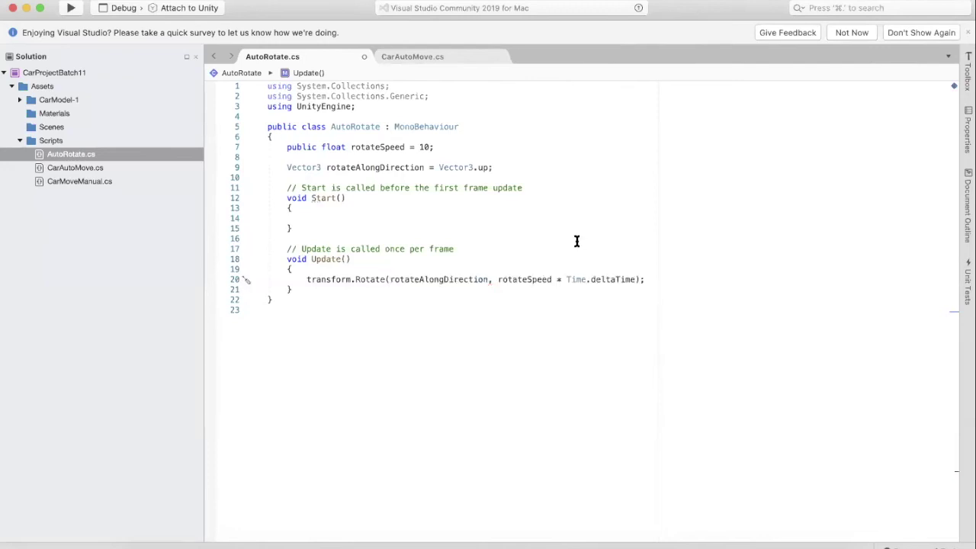
key("super+s")
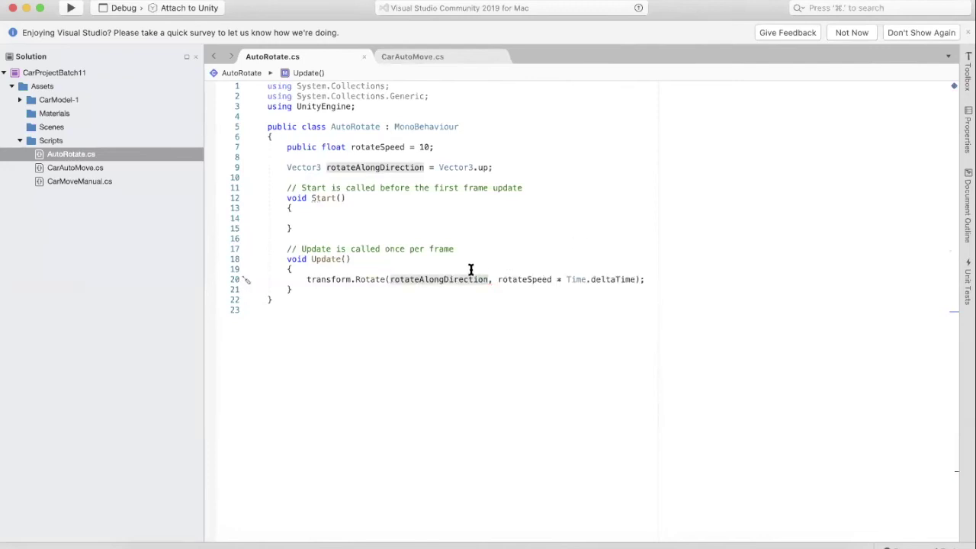
left_click(516, 167)
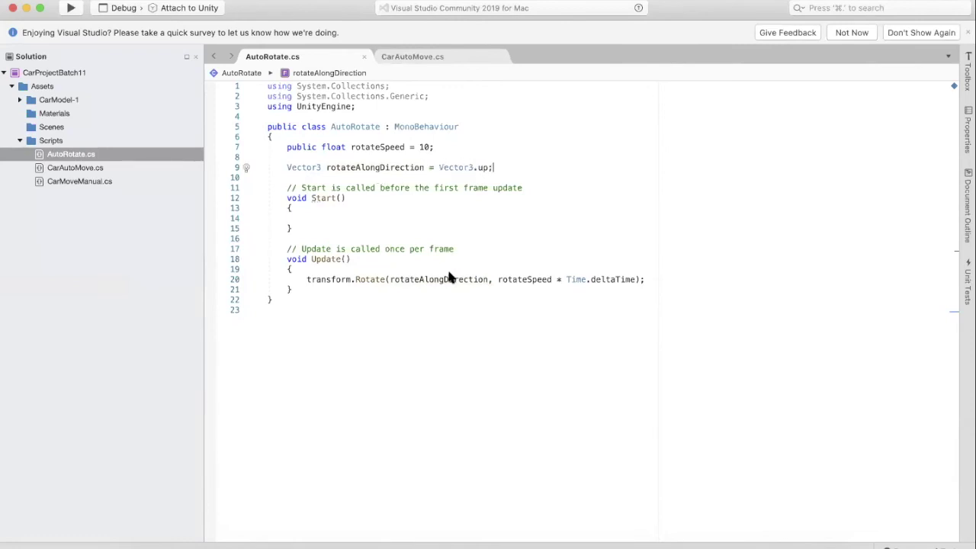
key("super+Tab")
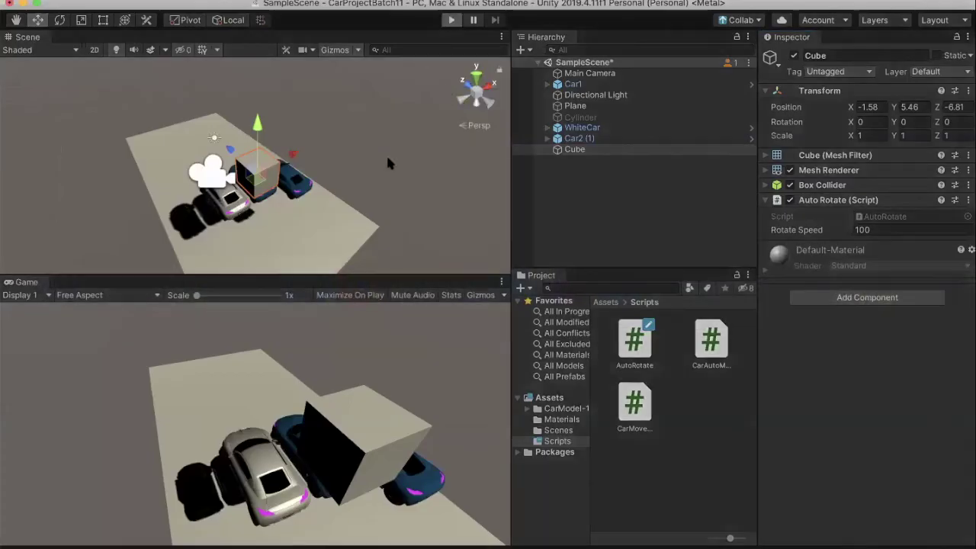
Enter Play mode to watch the cube spin about its Y axis.
key("super+p")
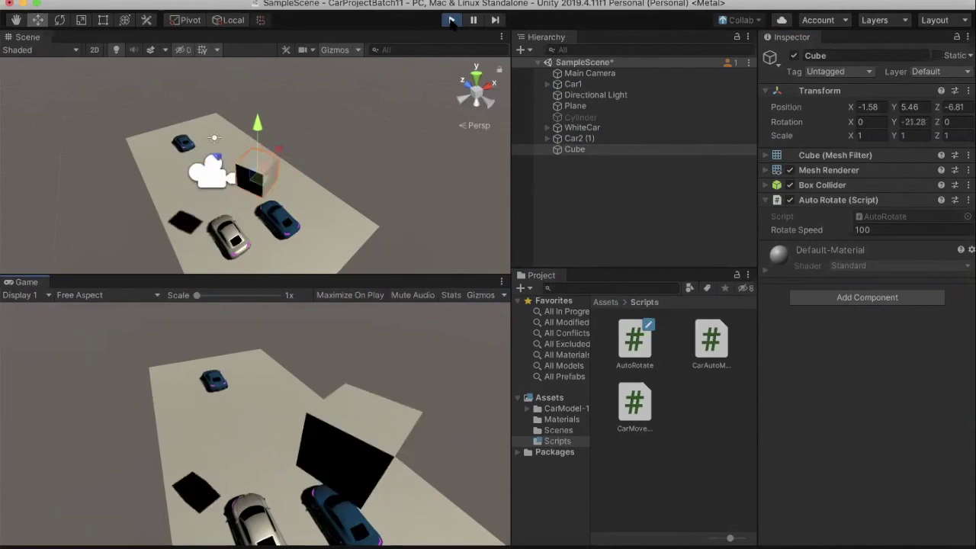
Change rotateAlongDirection's initial value on line 9 from Vector3.up to new Vector3(0, 1, 0).
key("super+Tab")
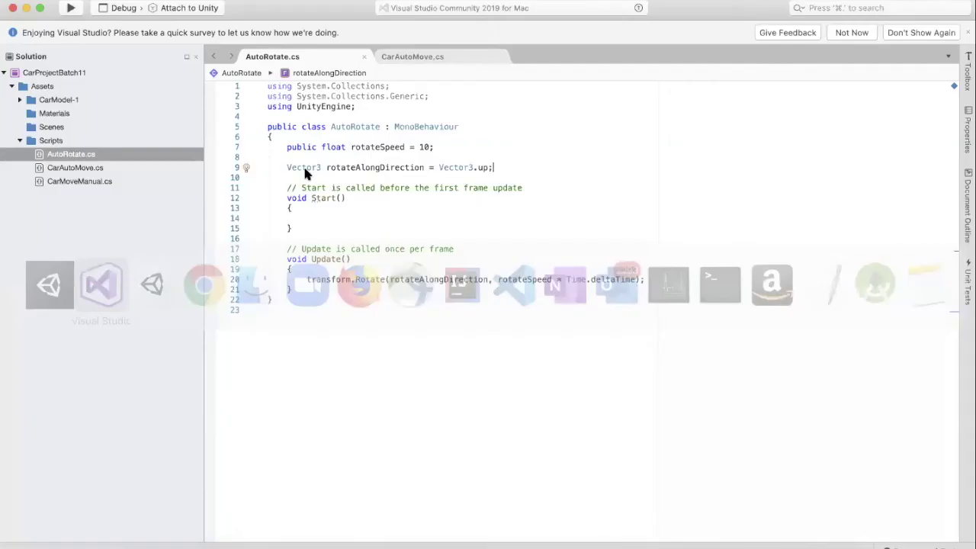
double_click(311, 168)
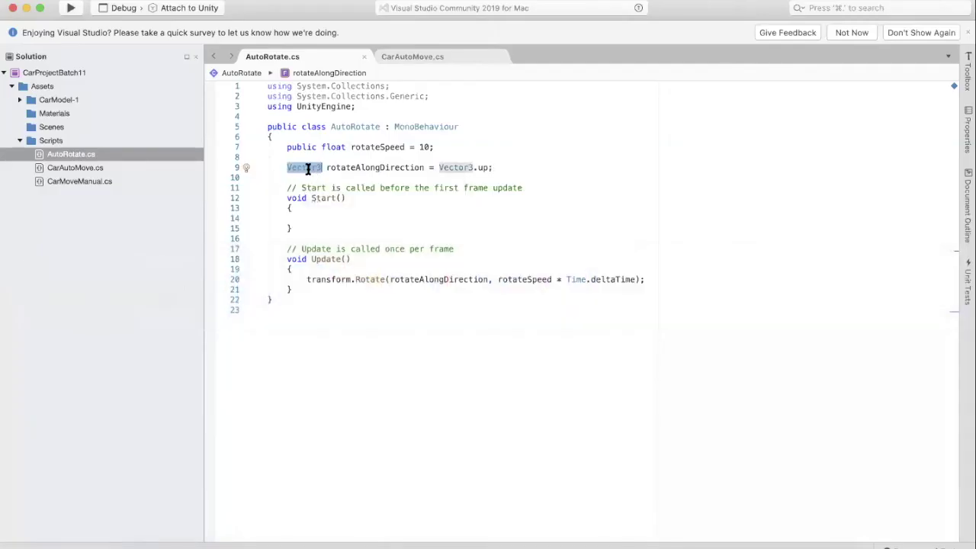
left_click(485, 167)
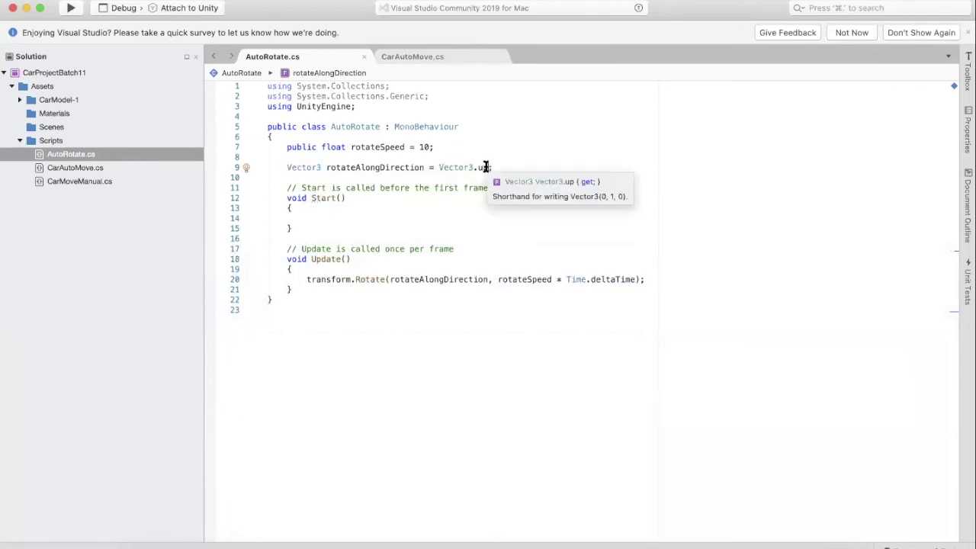
left_click_drag(485, 167, 437, 167)
type("Vnew ")
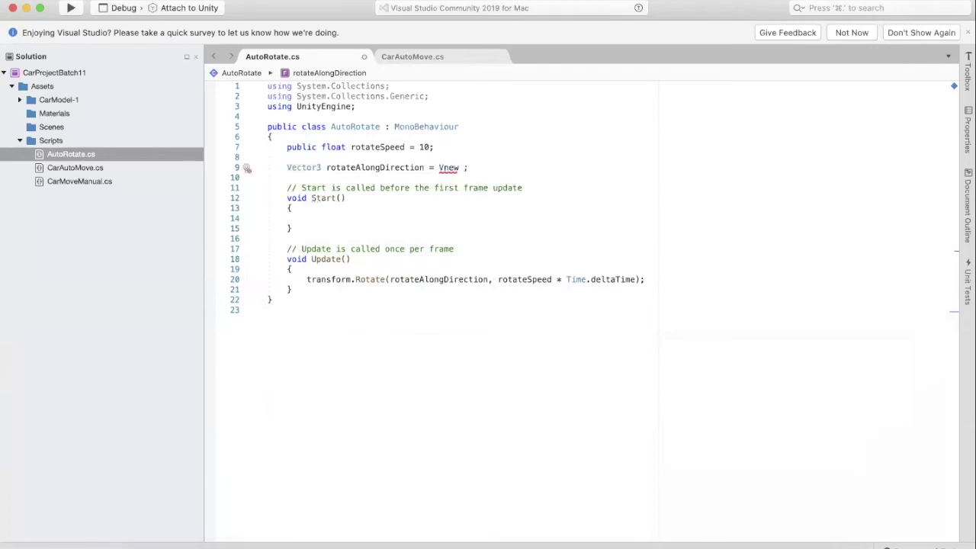
type("V")
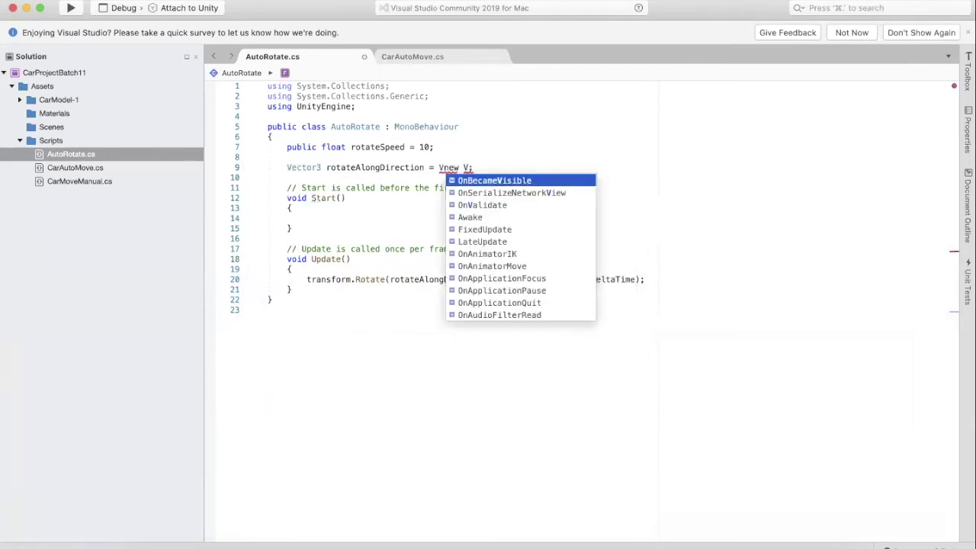
key("BackSpace")
key("BackSpace")
key("BackSpace")
key("BackSpace")
type("ew Vecrto")
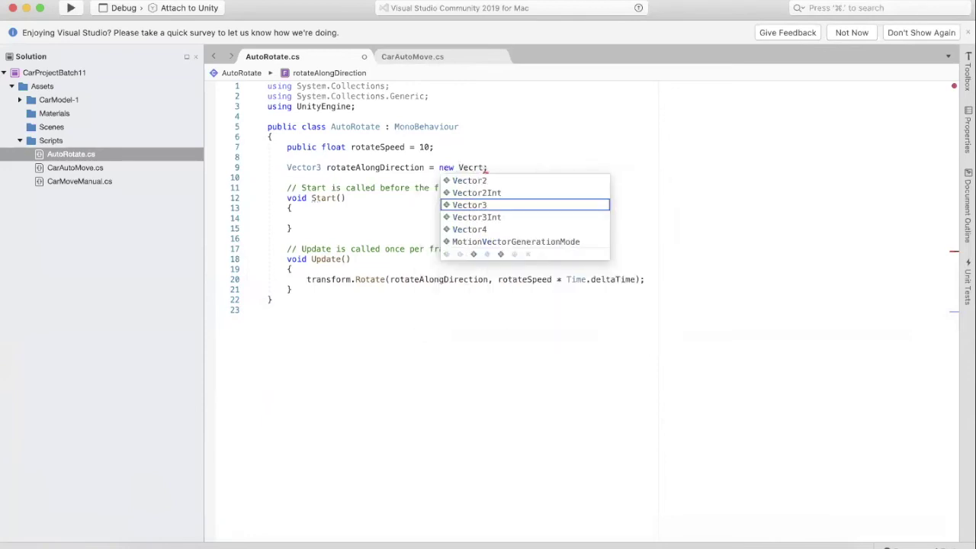
key("Return")
type("(0, 1, ")
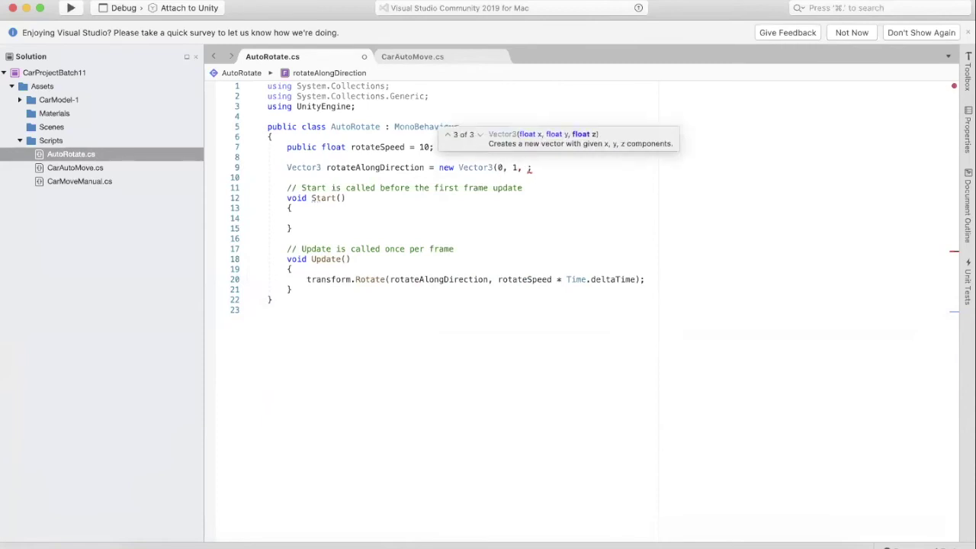
type("0)")
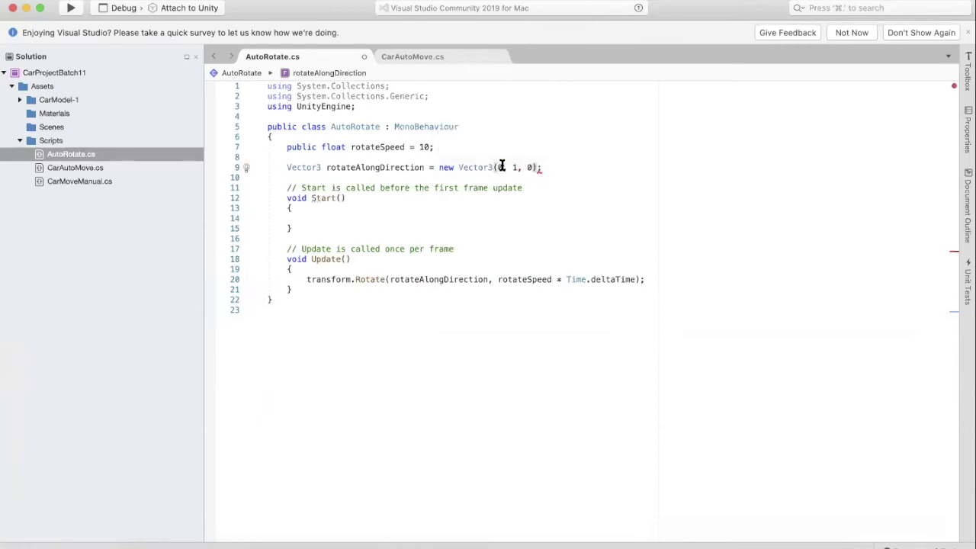
left_click(559, 188)
key("super+Tab")
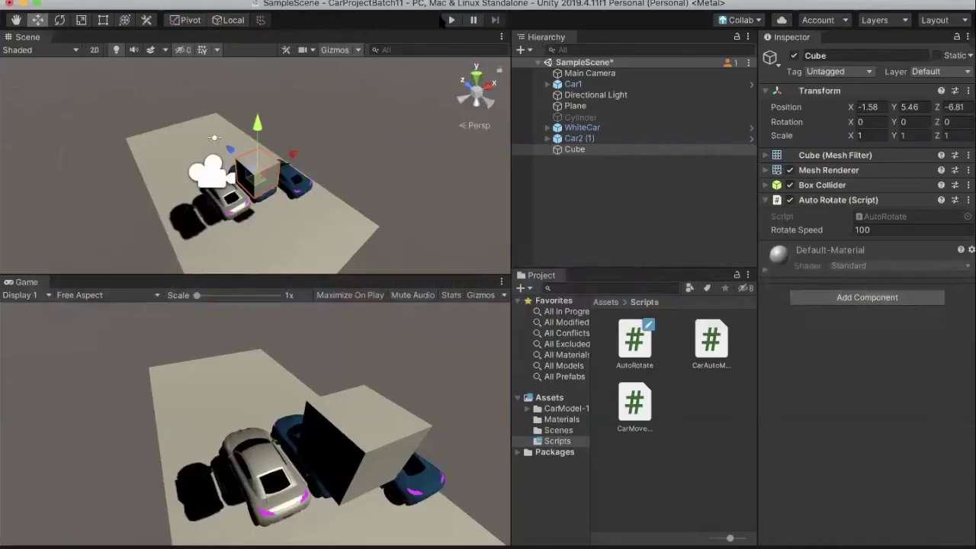
Run the scene briefly to watch the cube rotate, stop it, and return to Visual Studio.
left_click(451, 21)
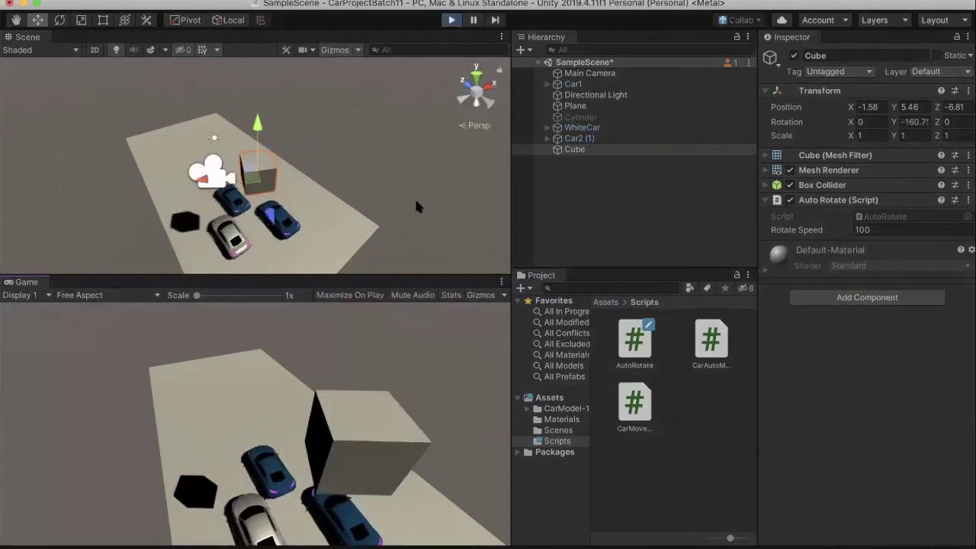
left_click(451, 19)
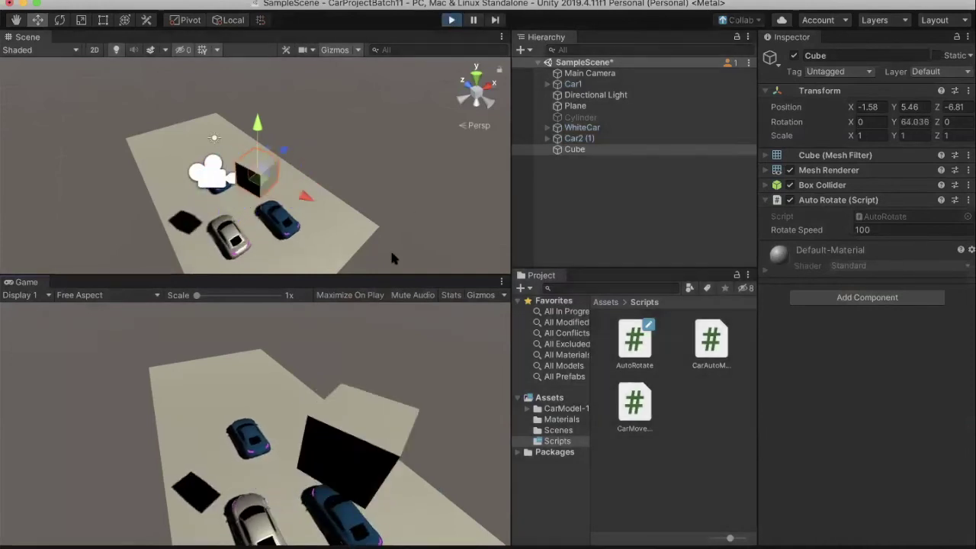
key("super+Tab")
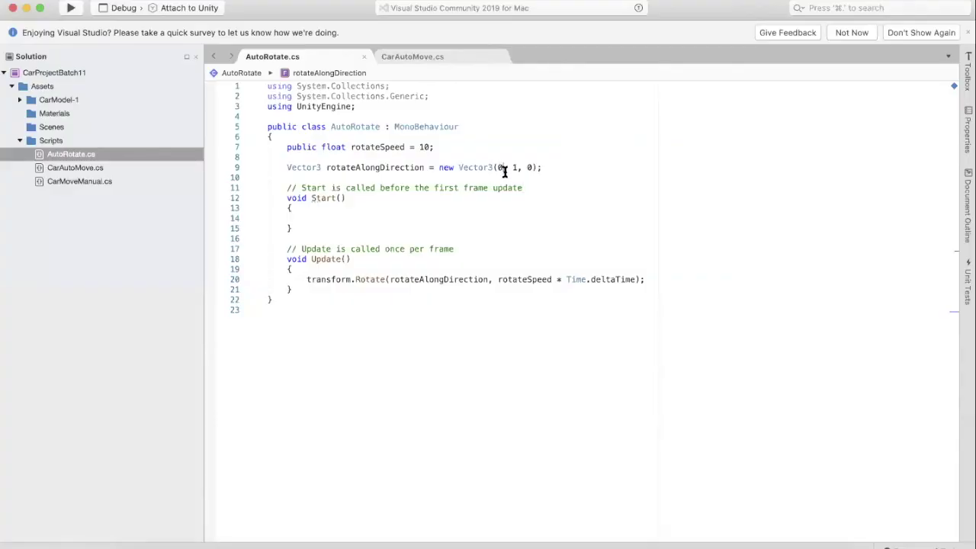
Set rotateAlongDirection to new Vector3(1, 1, 0) in AutoRotate.cs, save, and play the scene in Unity.
key("BackSpace")
type("1")
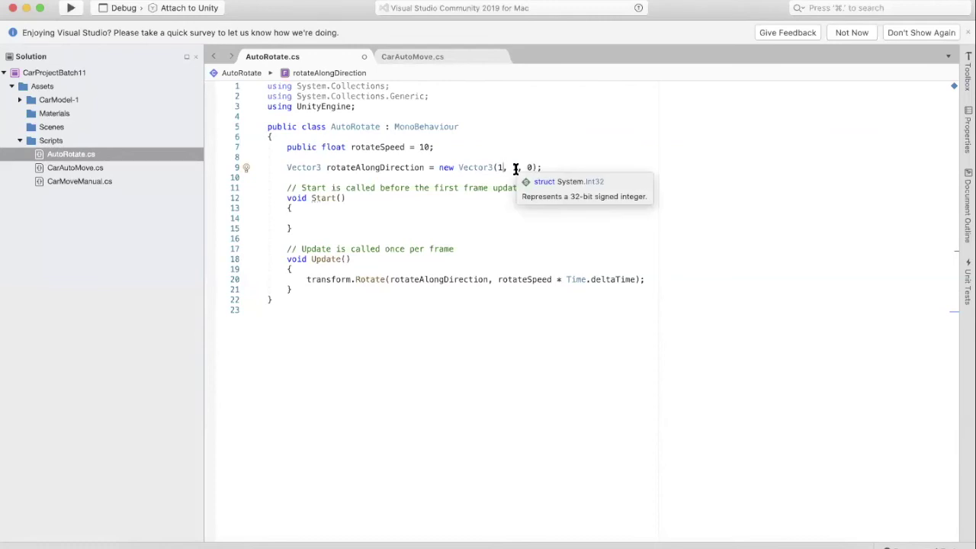
key("super+s")
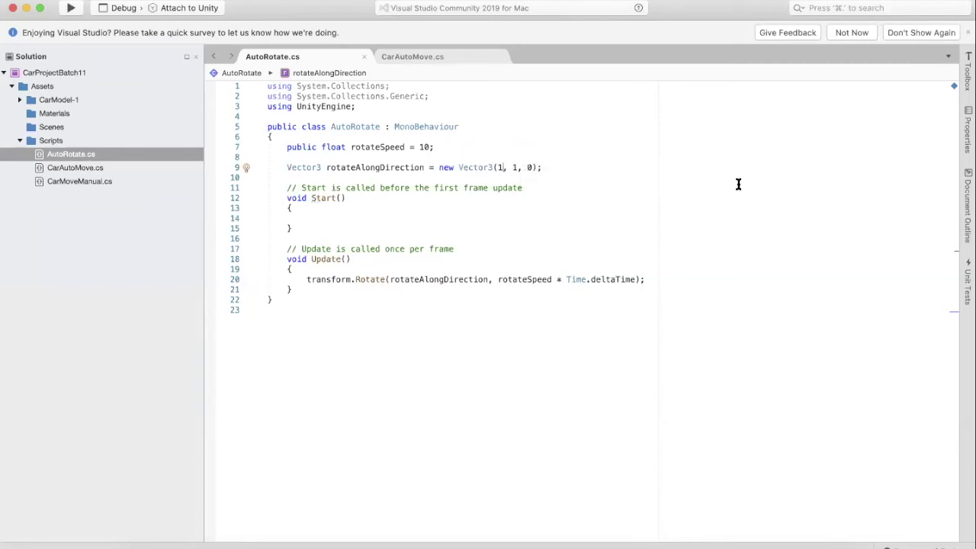
key("super+Tab")
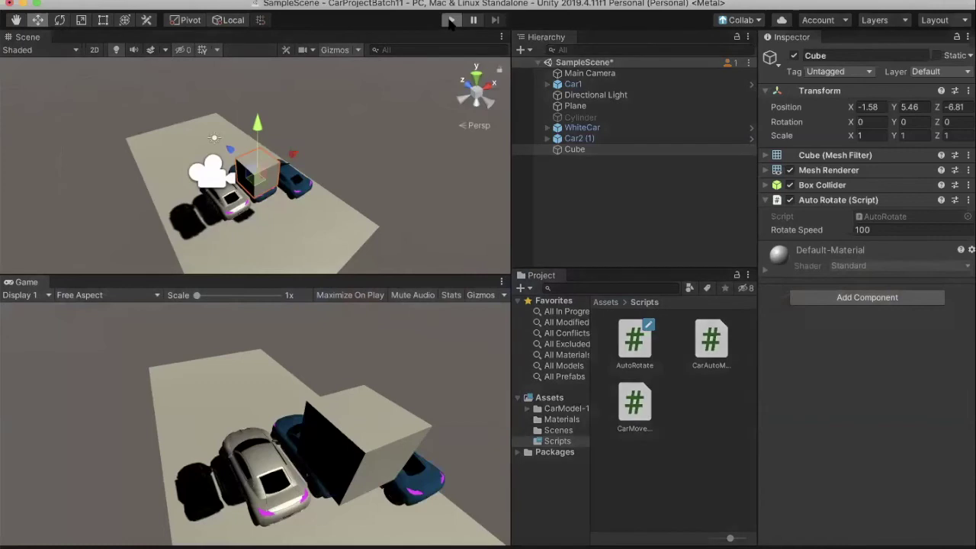
left_click(451, 21)
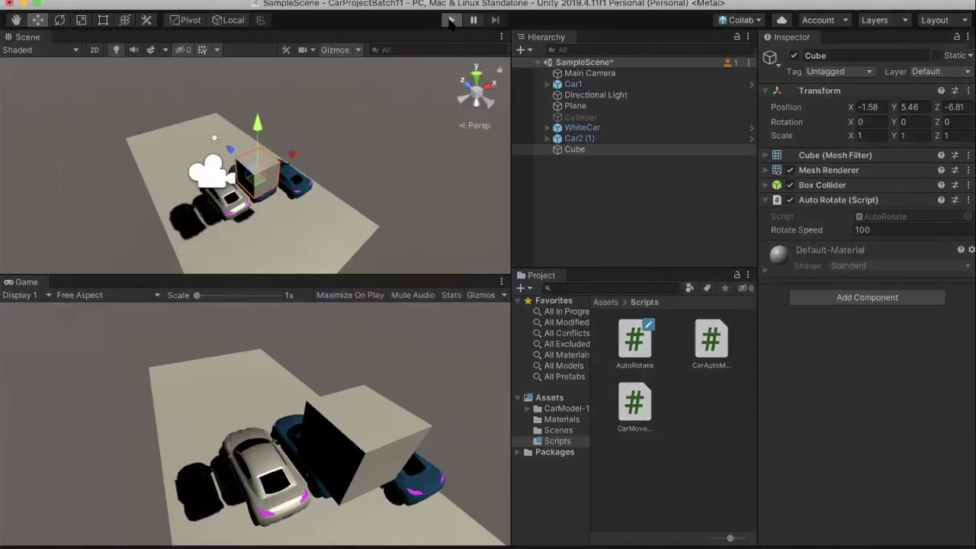
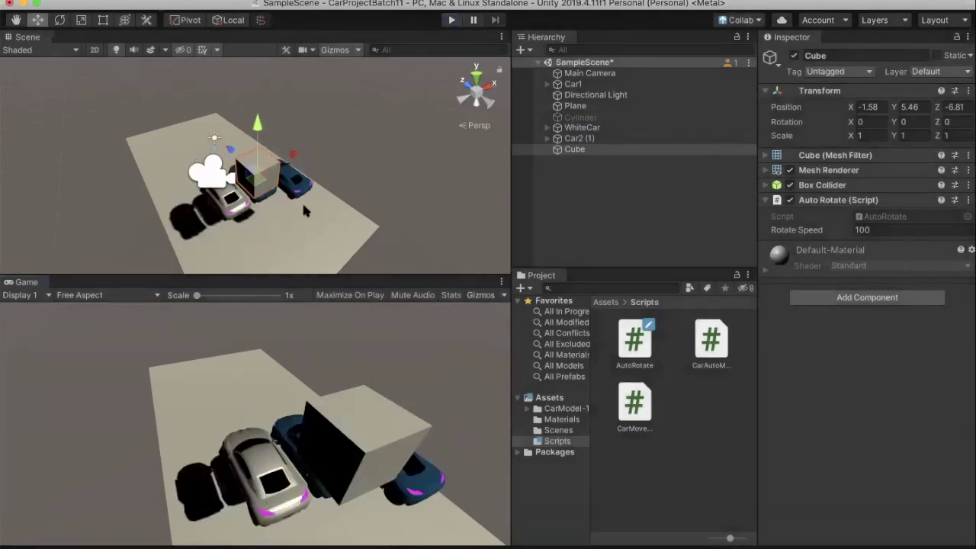
Make rotateAlongDirection public by adding 'public' before Vector3 on line 9 of AutoRotate.cs.
key("super+Tab")
left_click(288, 168)
type("public Vector3 rotateAlongDirection = new Vector3(1, 1, 0);")
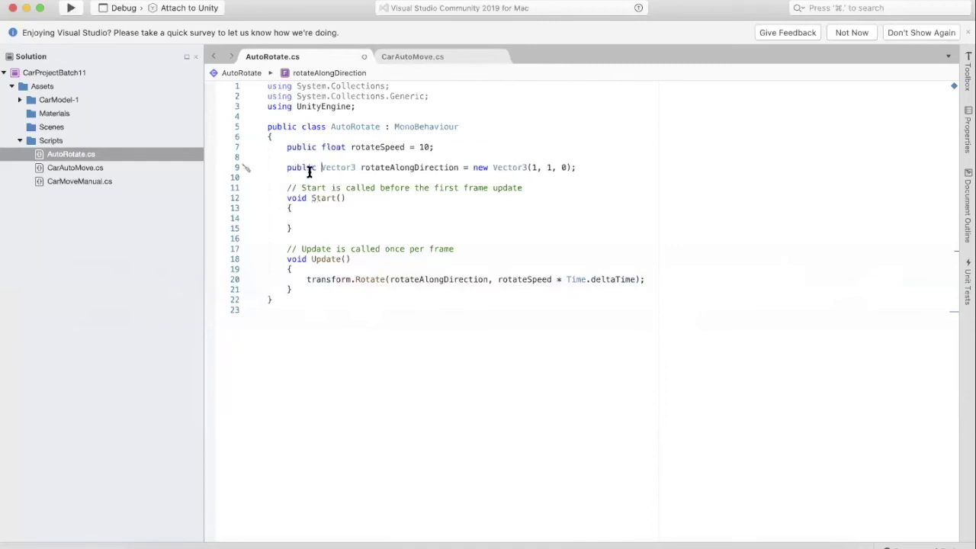
left_click(572, 196)
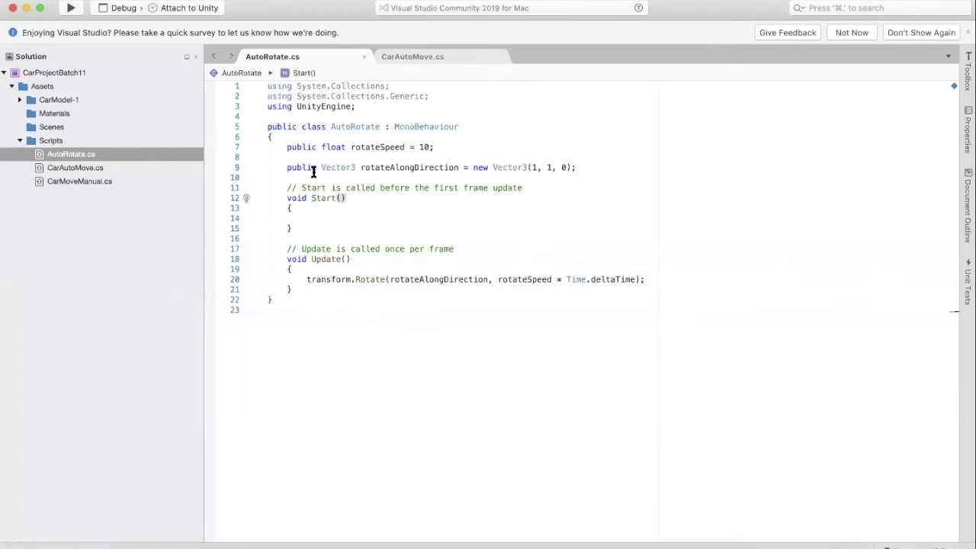
key("super+Tab")
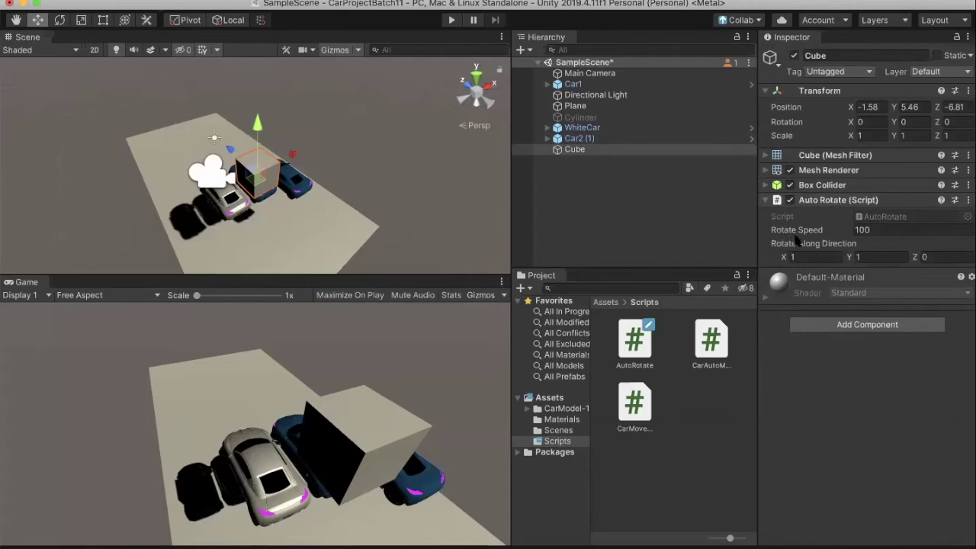
Compare the rotateAlongDirection field in AutoRotate.cs with the cube's Auto Rotate component.
key("super+Tab")
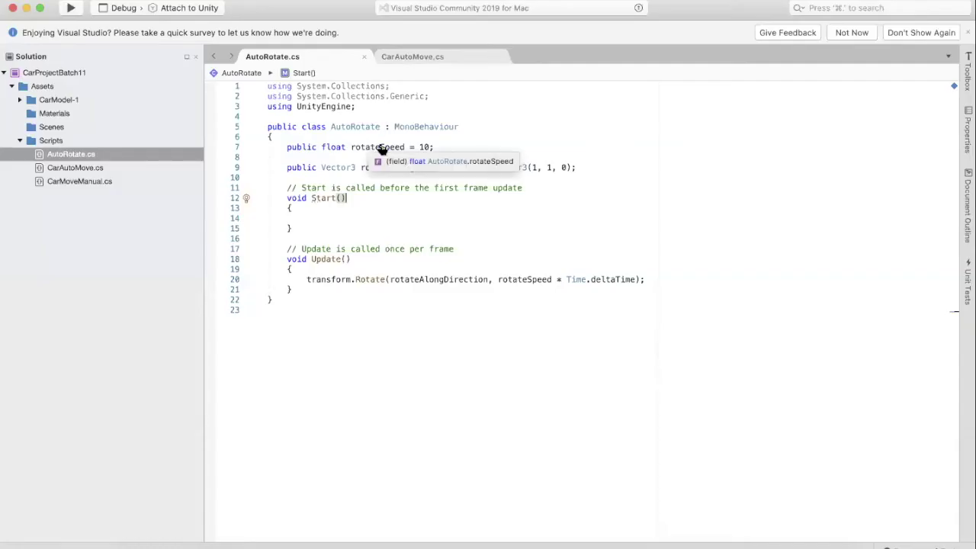
key("super+Tab")
left_click(866, 232)
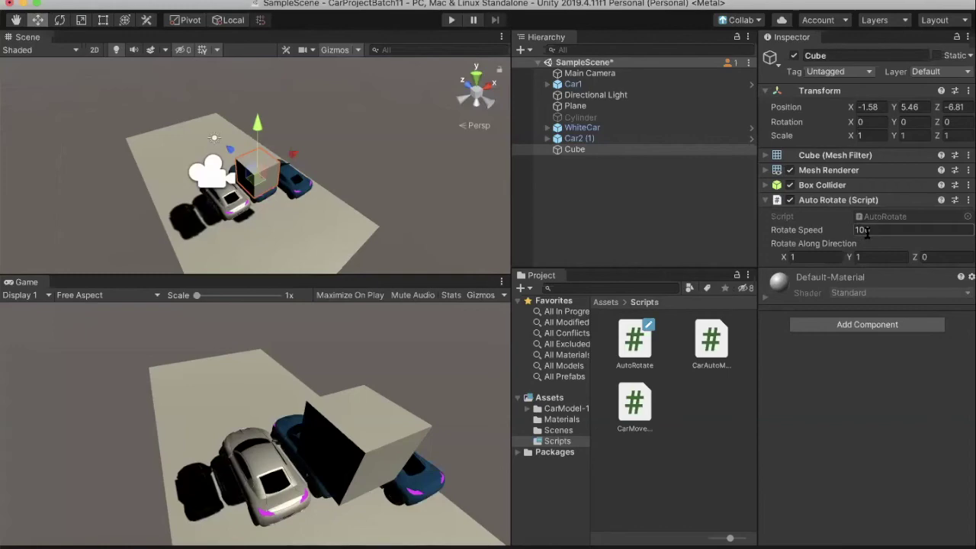
key("super+Tab")
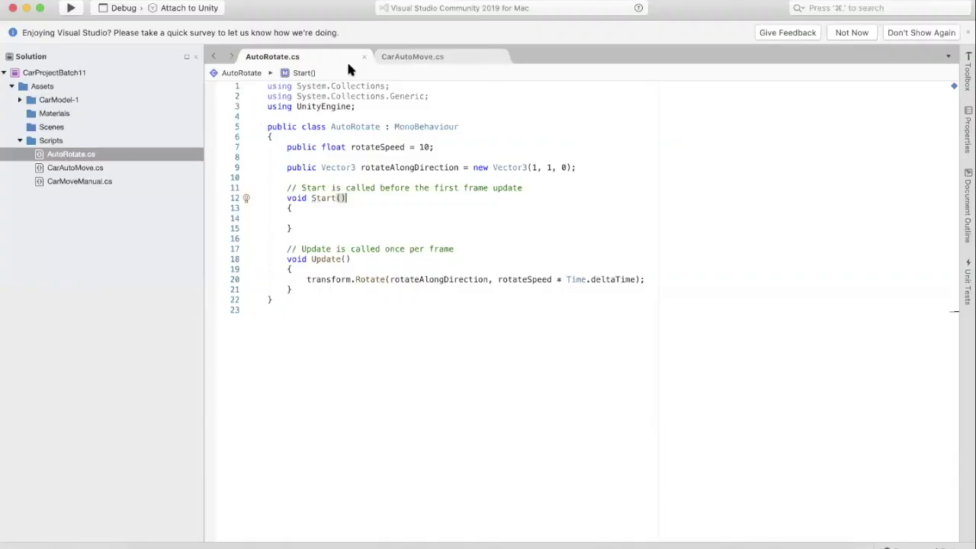
double_click(386, 171)
key("super+Tab")
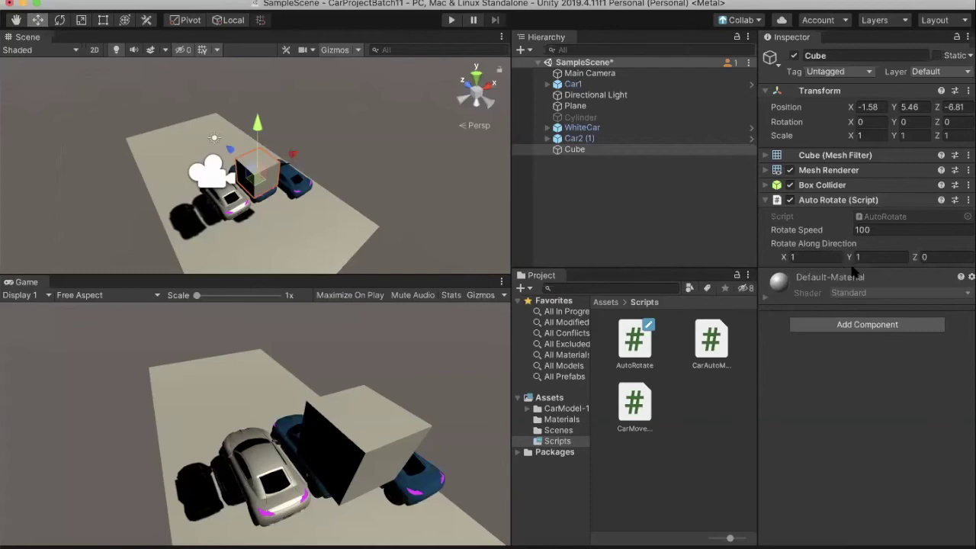
key("super+Tab")
key("super+Tab")
Set the rotation direction to X 0.5 and Z 0.2, run the scene, and drag Y to 0.84.
left_click(936, 257)
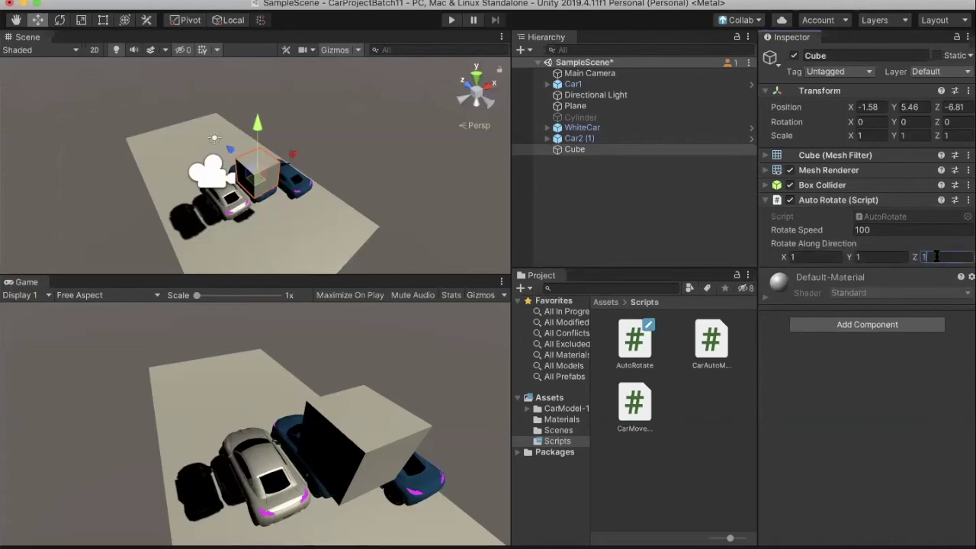
type(".2")
left_click(877, 257)
left_click(814, 257)
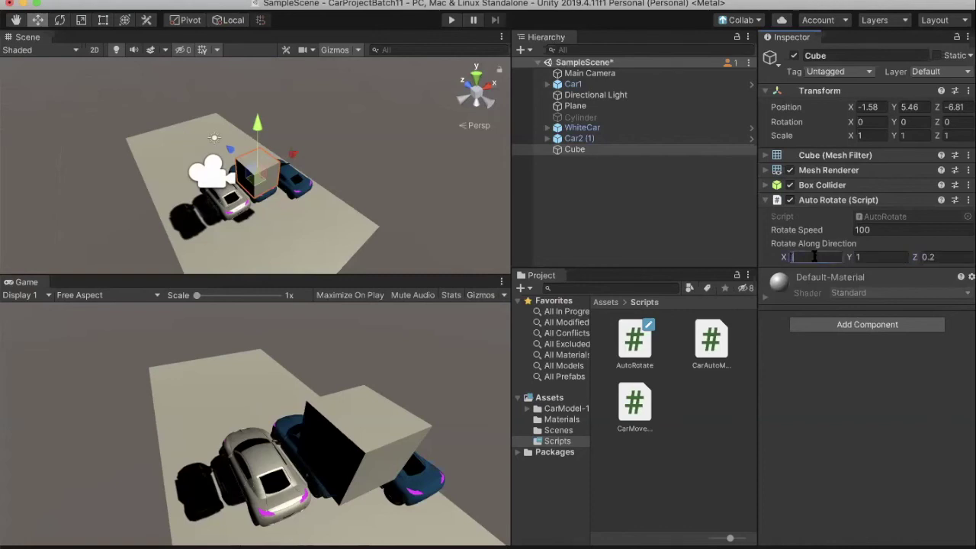
type(".5")
left_click(452, 20)
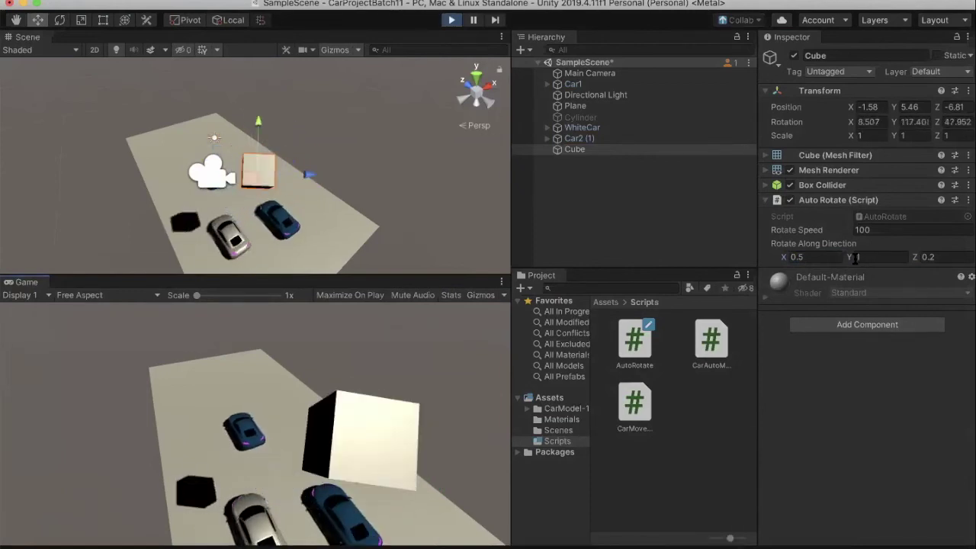
left_click_drag(850, 261, 829, 254)
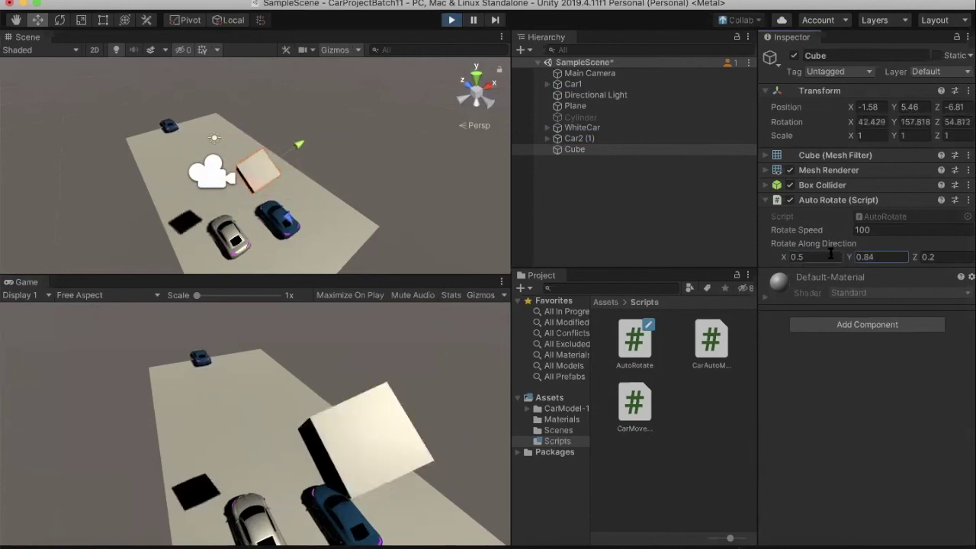
key("super+Tab")
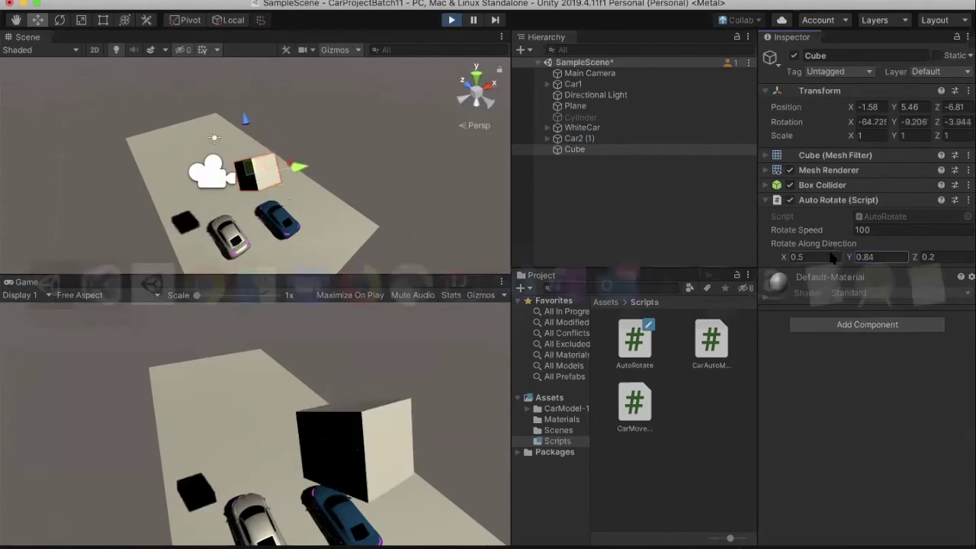
Show Quick Info for rotateSpeed's float type and rotateAlongDirection's Vector3 type.
key("F2")
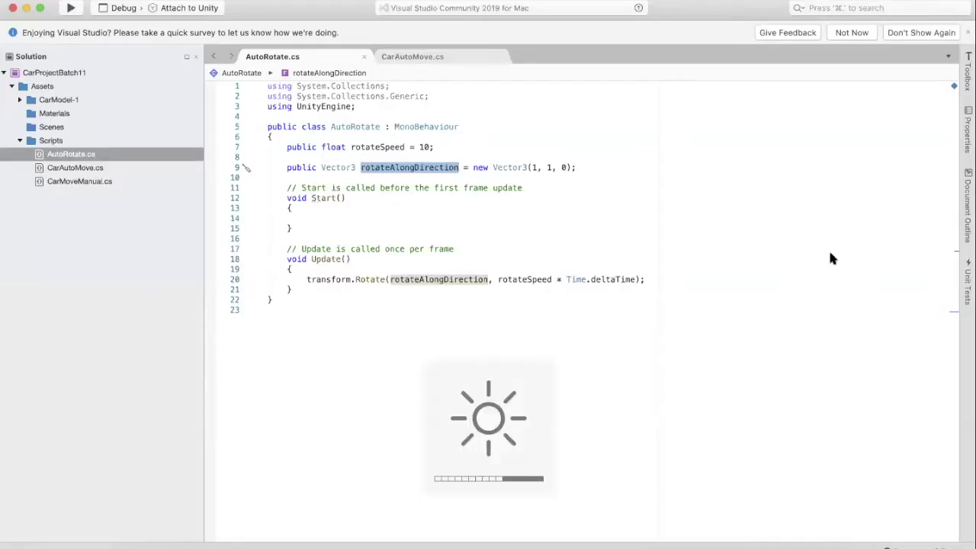
double_click(335, 147)
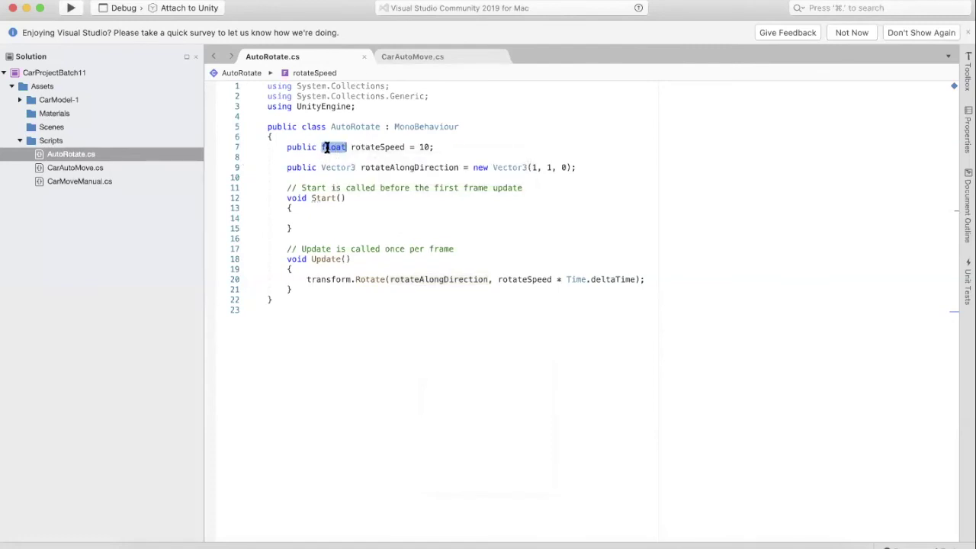
mouse_move(328, 147)
double_click(338, 167)
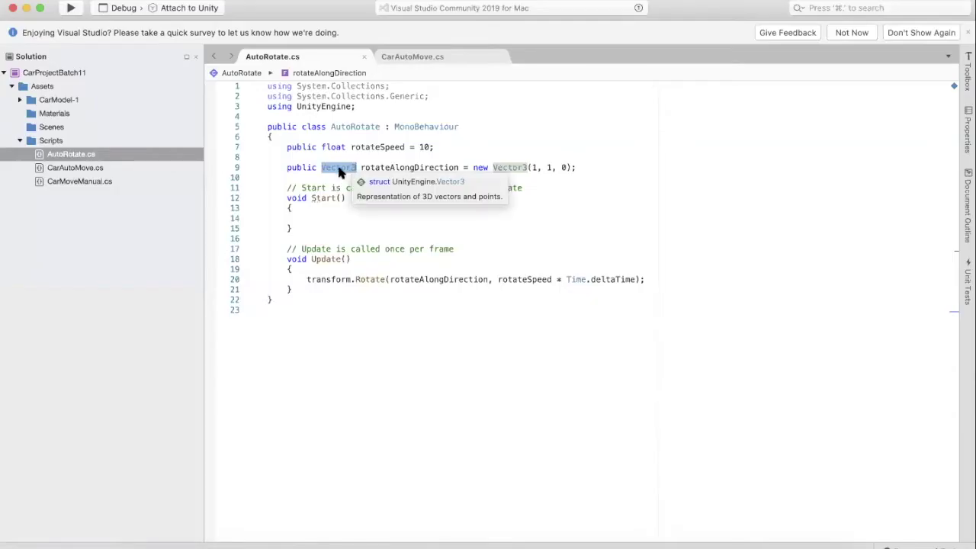
left_click(383, 167)
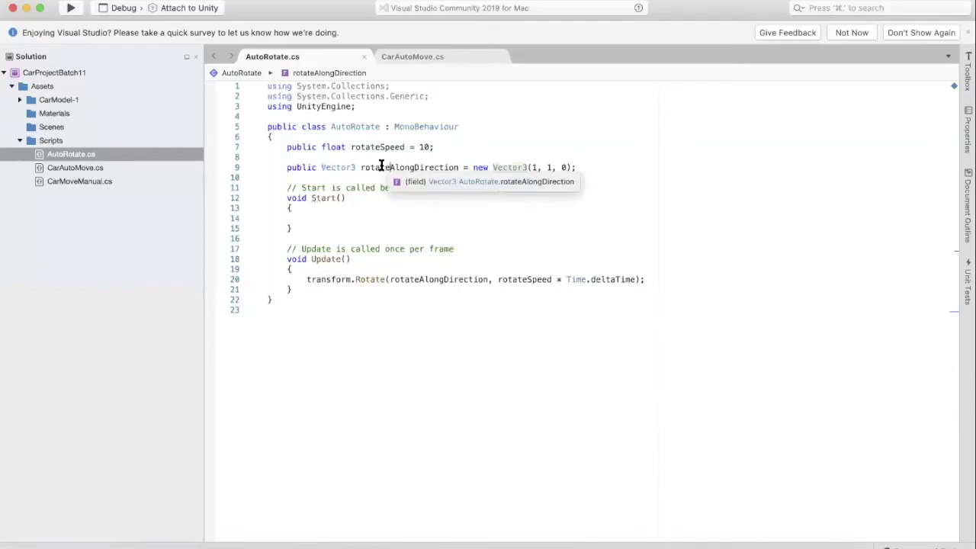
double_click(329, 167)
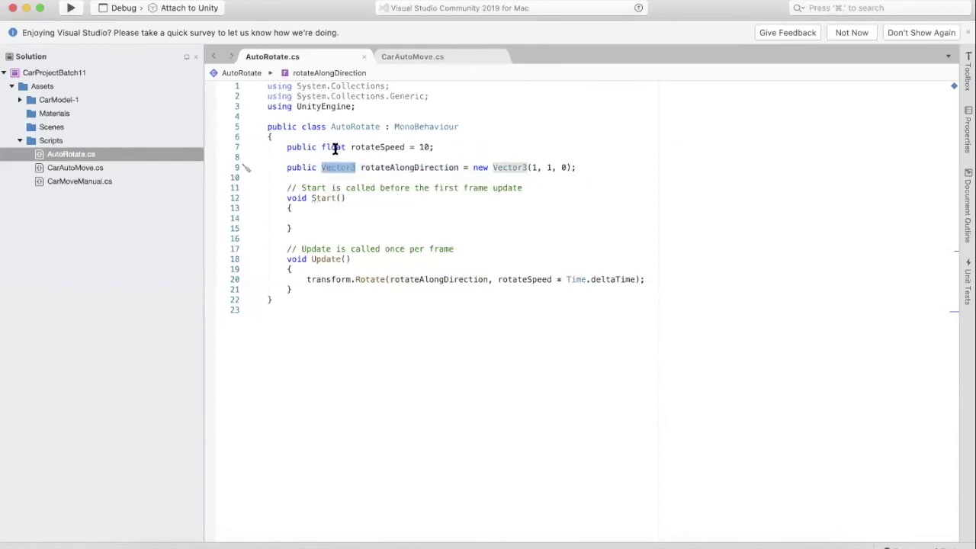
Review float, Vector3 and public on lines 7 and 9, and rotateAlongDirection's references.
left_click(332, 147)
double_click(332, 147)
left_click(335, 167)
double_click(336, 167)
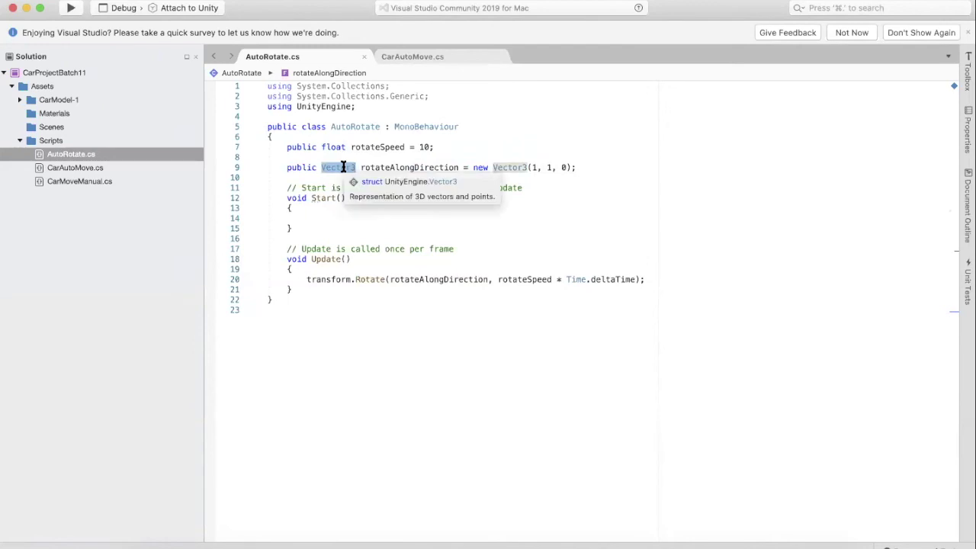
left_click(387, 167)
double_click(335, 167)
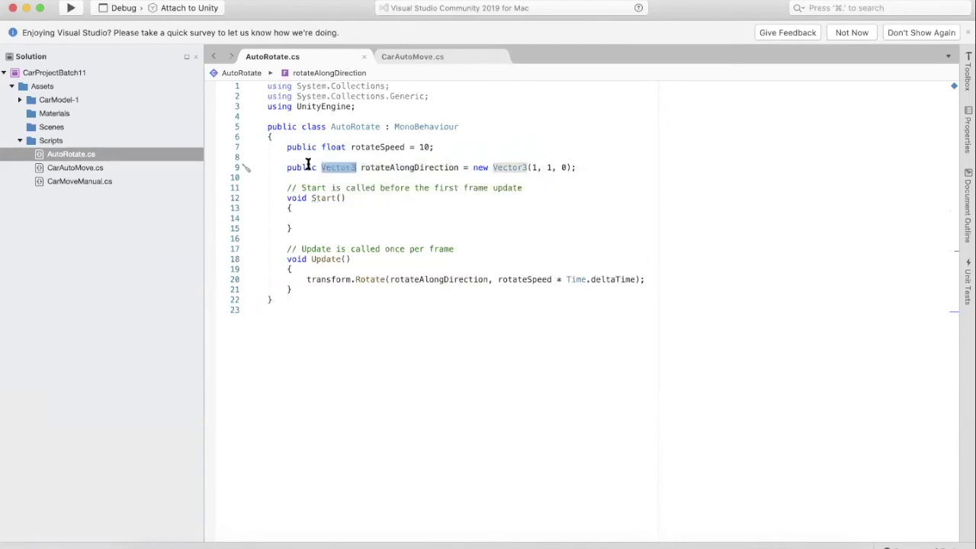
double_click(308, 166)
double_click(320, 167)
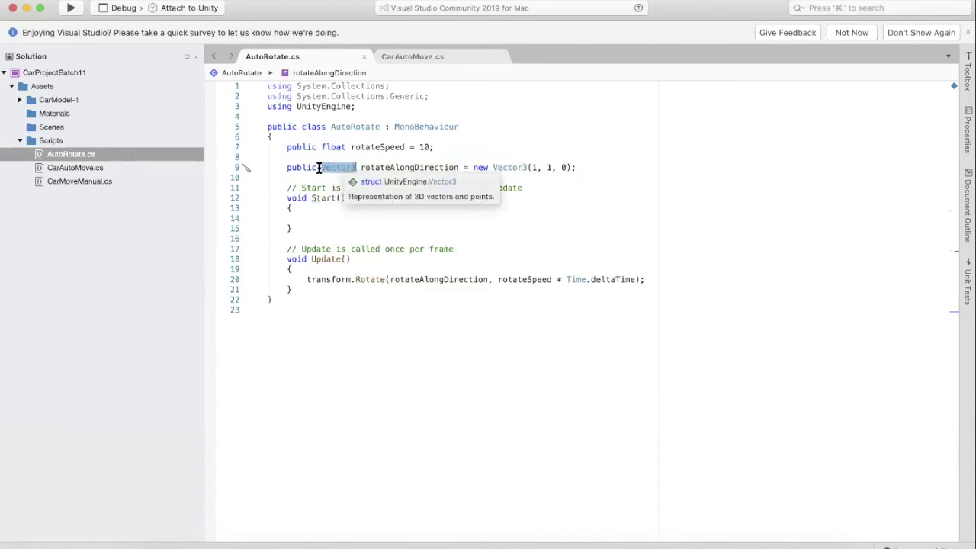
left_click(292, 167)
double_click(300, 167)
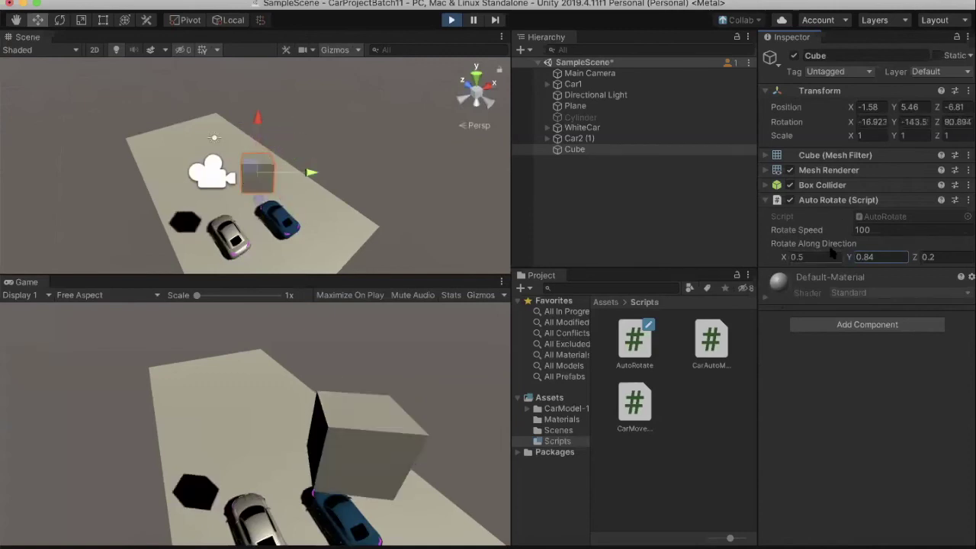
Drag the spinning cube's Y rotation direction down, then up to 1.68.
mouse_move(852, 257)
left_mouse_down()
mouse_move(843, 259)
mouse_move(859, 259)
left_mouse_up()
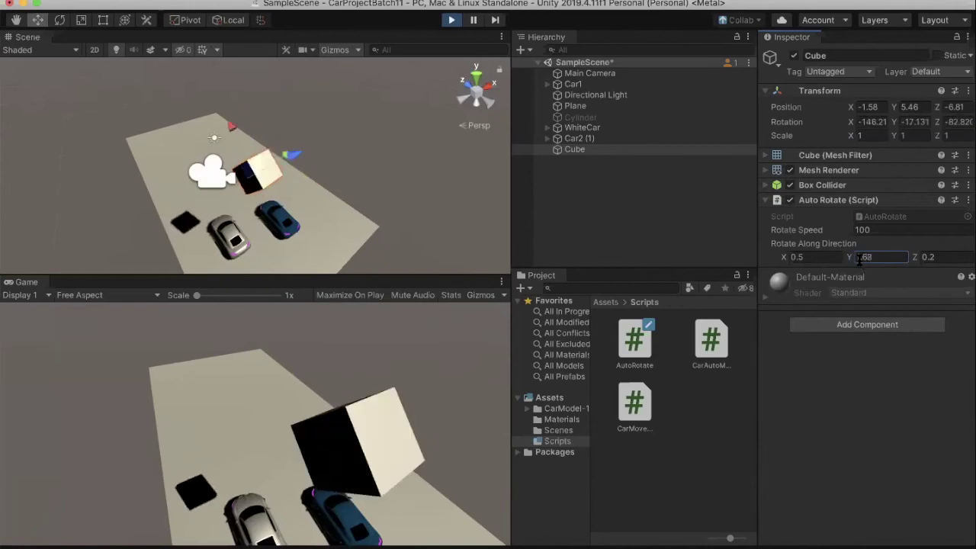
left_click_drag(859, 259, 923, 261)
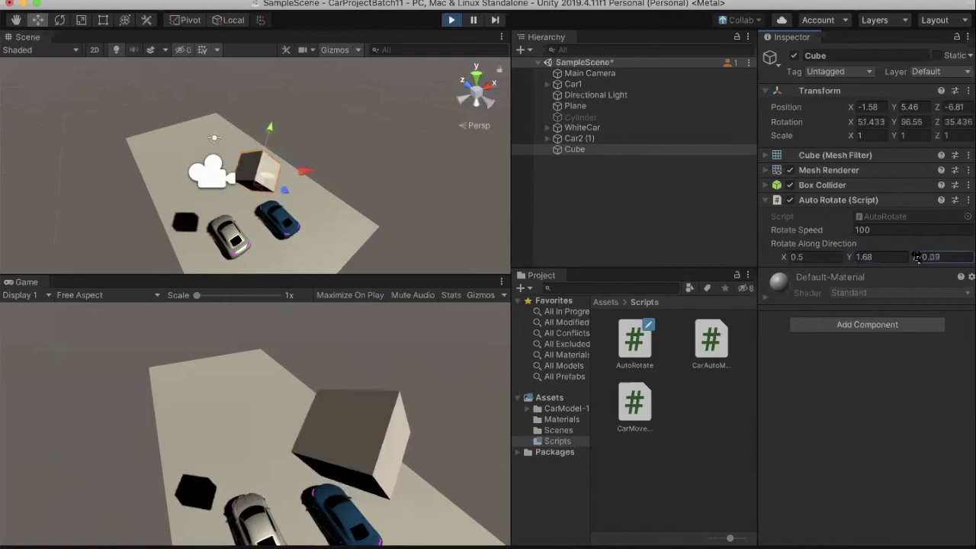
key("super+Tab")
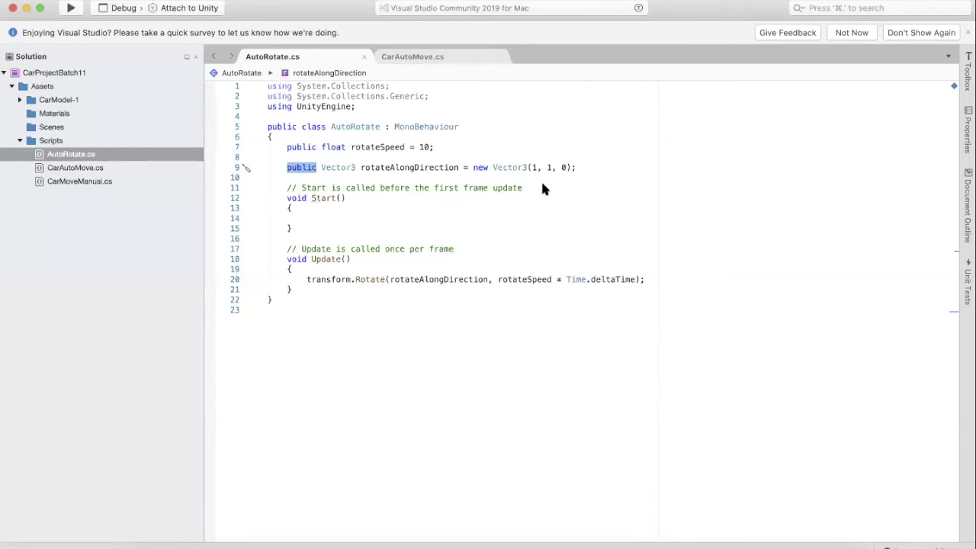
Replace rotateAlongDirection in the Rotate call with Vector3.right.
double_click(442, 279)
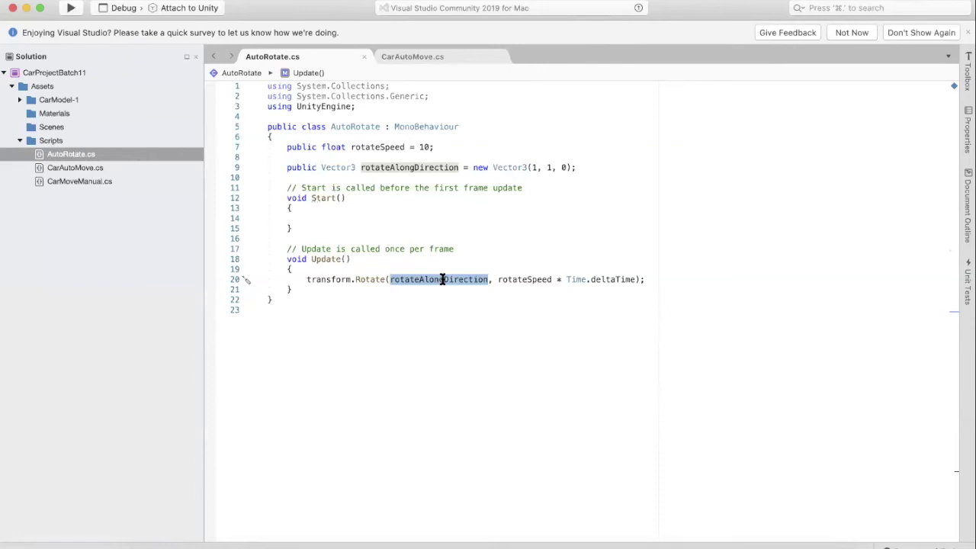
type("Vector3.")
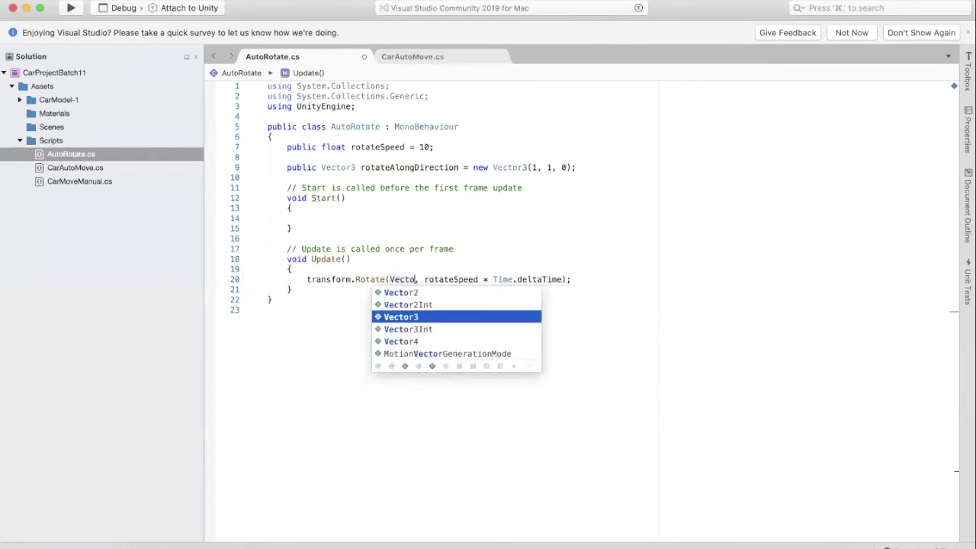
type("le")
key("Return")
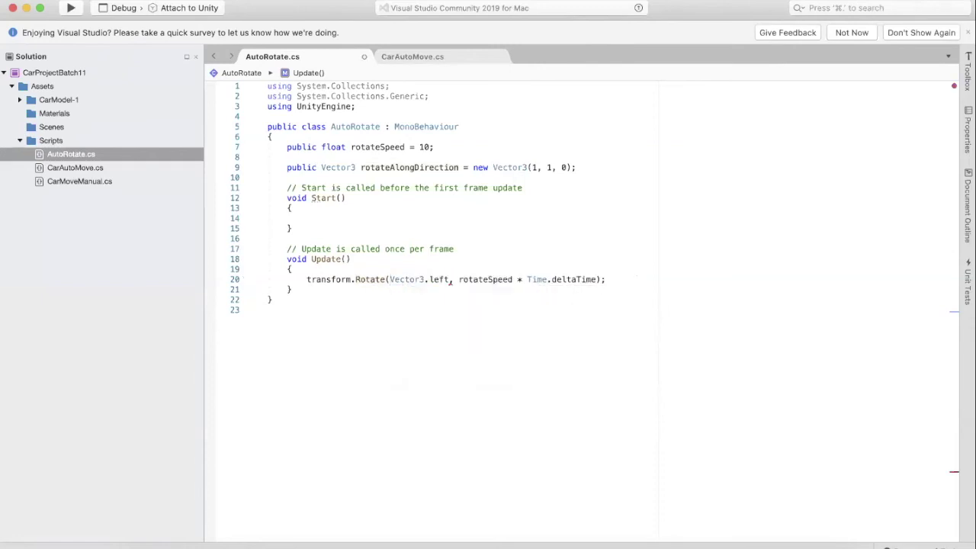
mouse_move(437, 280)
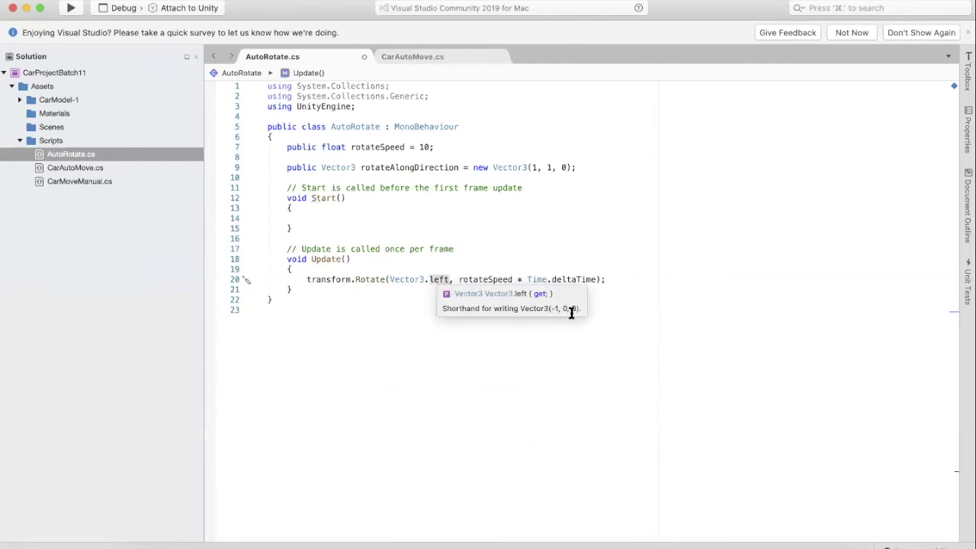
double_click(436, 279)
key("BackSpace")
type("right")
mouse_move(430, 282)
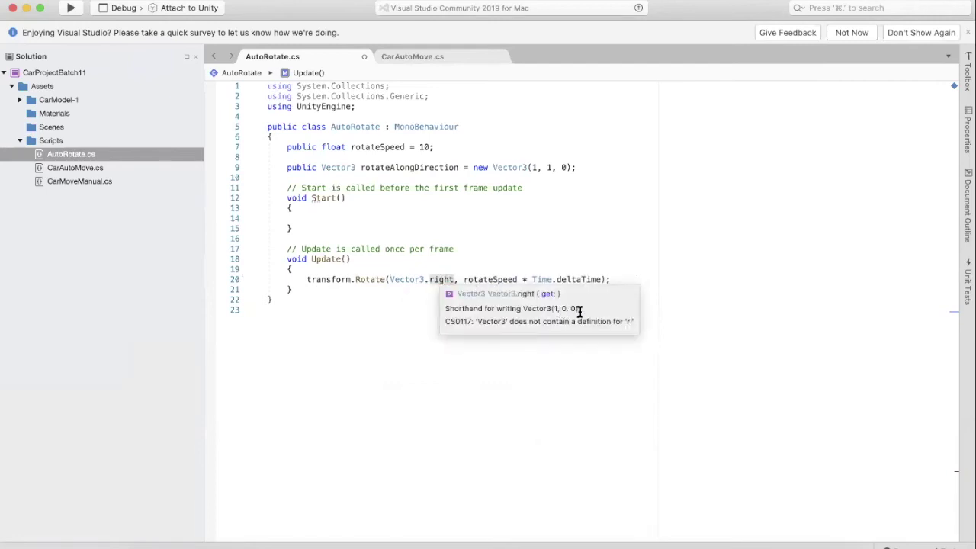
Watch the cube spin, then select rotateAlongDirection and the Vector3.right argument on line 20.
key("super+Tab")
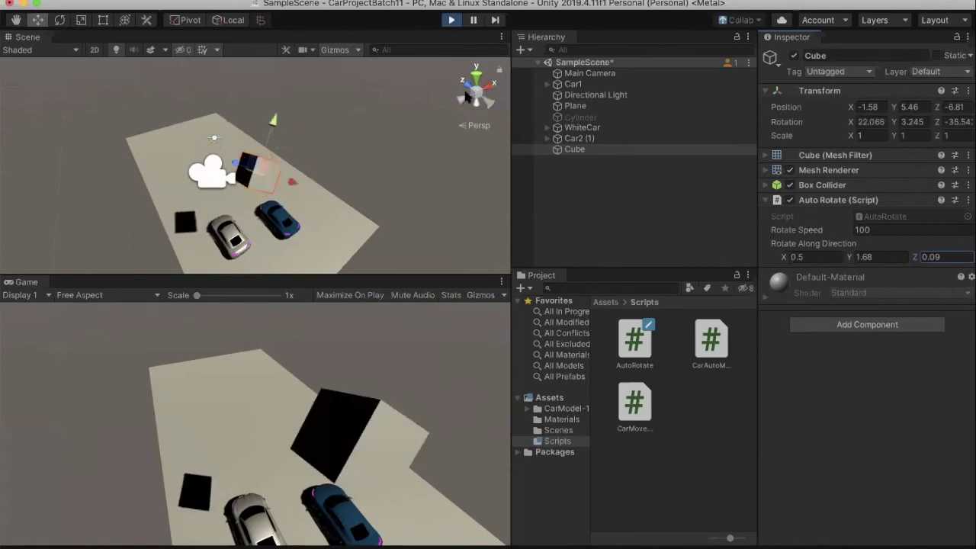
key("super+Tab")
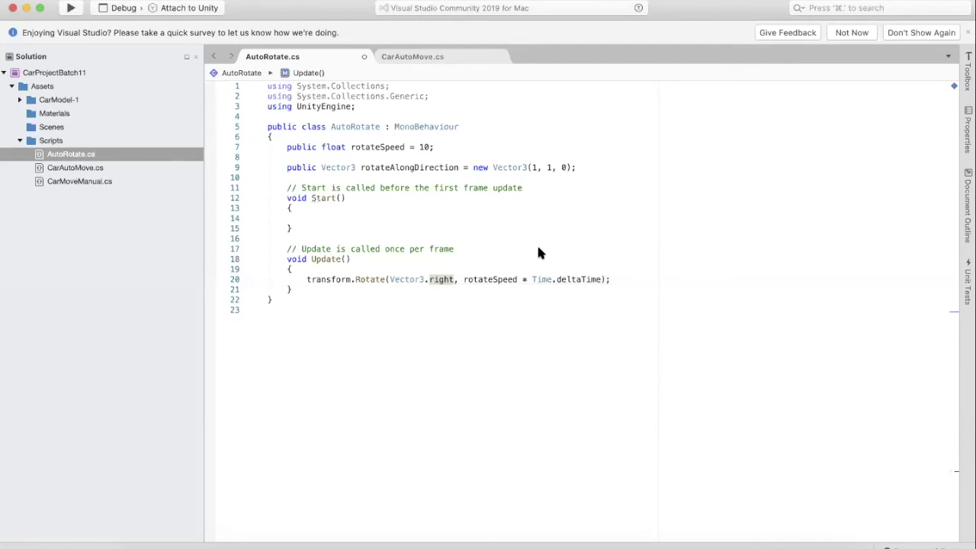
key("super+Tab")
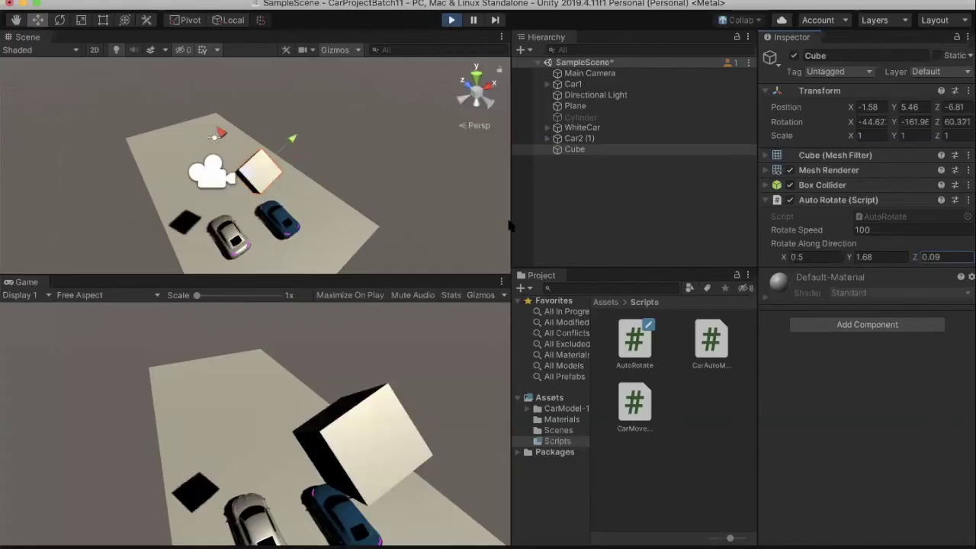
key("super+Tab")
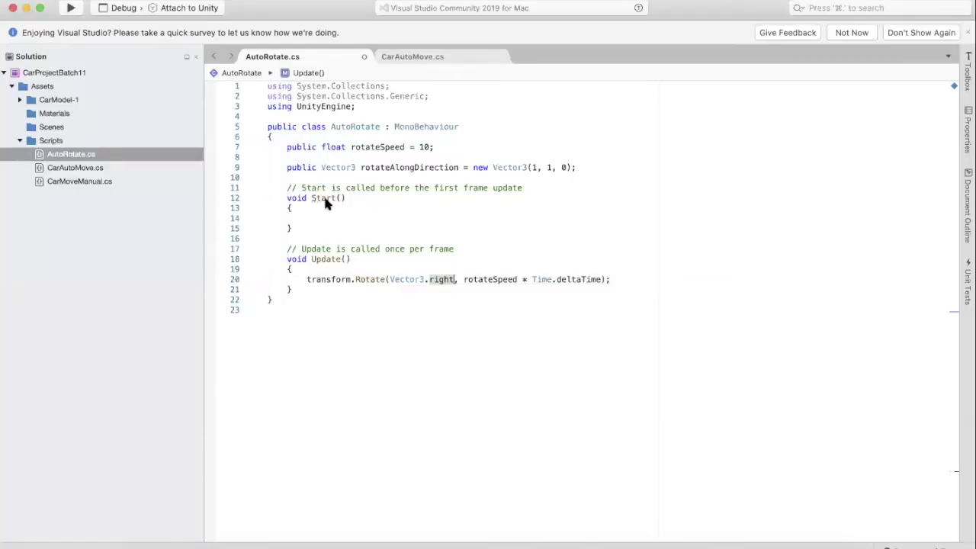
double_click(398, 168)
key("super+c")
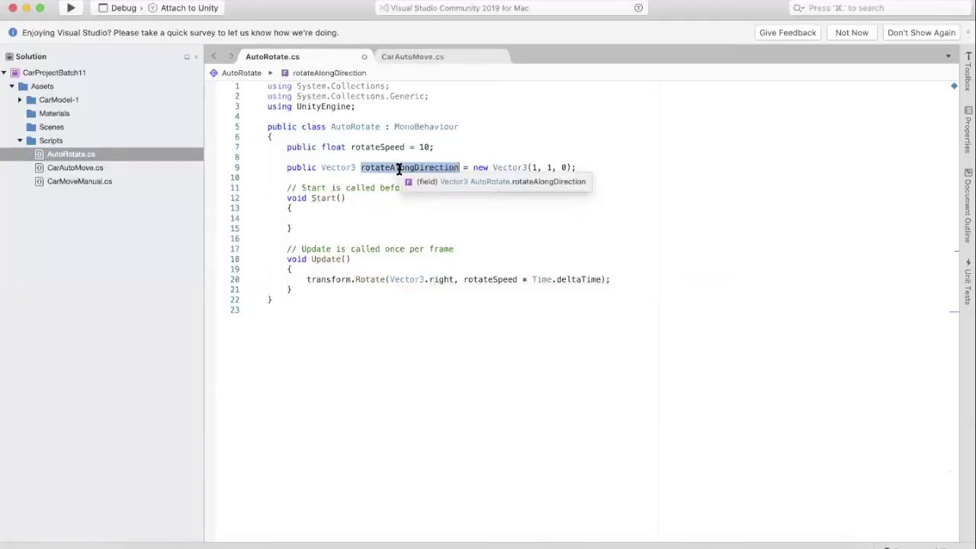
left_click(452, 279)
left_click_drag(389, 279, 390, 279)
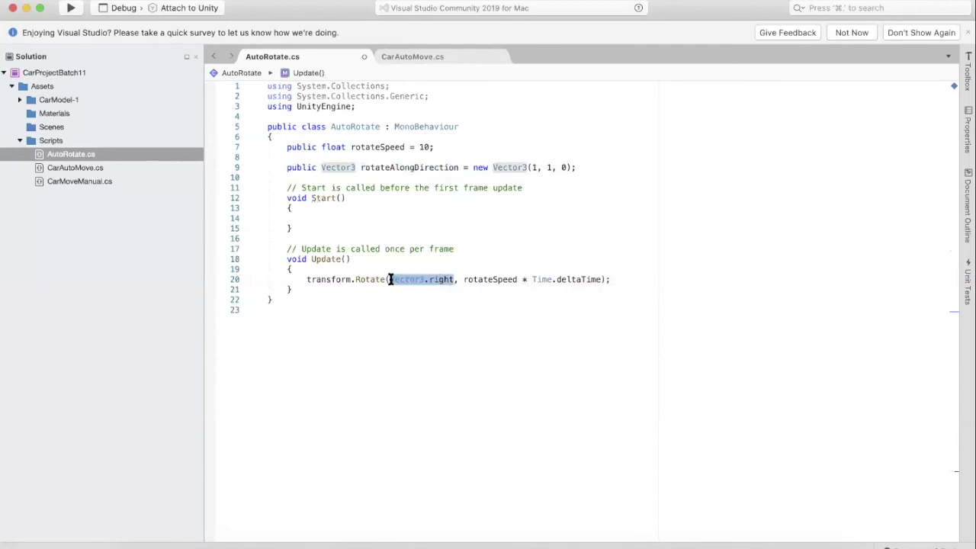
Rotate around rotateAlongDirection, default it to Vector3.up, and save AutoRotate.cs.
key("super+v")
key("alt+shift+Left")
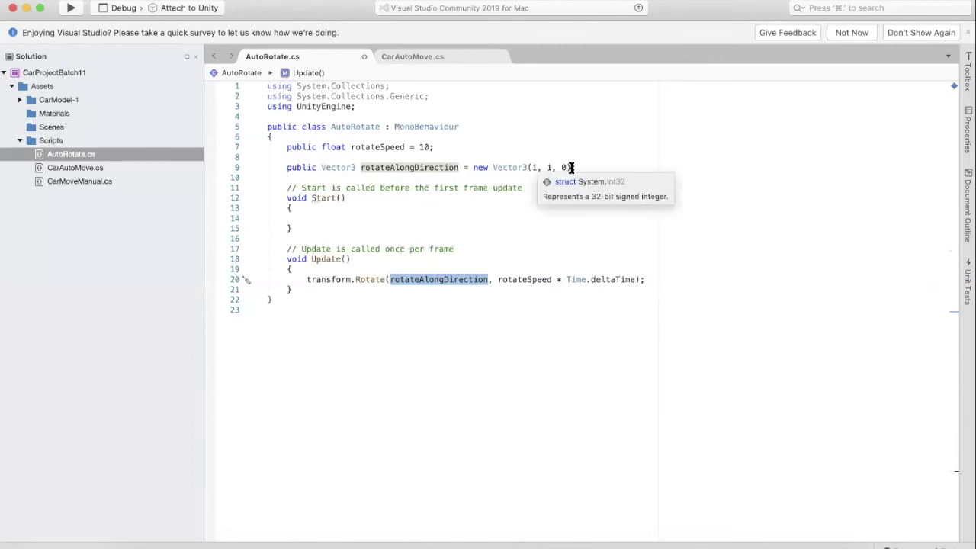
left_click_drag(572, 168, 467, 167)
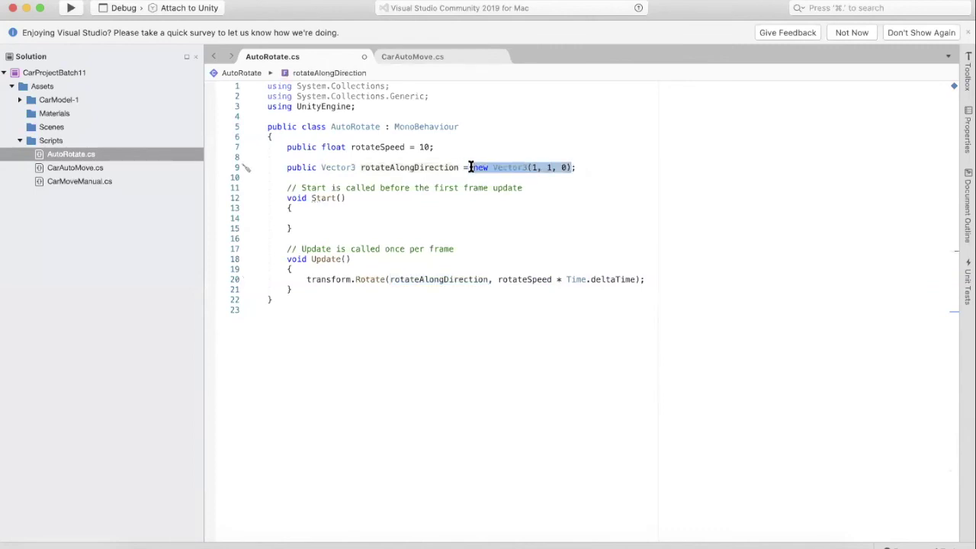
key("BackSpace")
type("Vec")
key("Tab")
type(".")
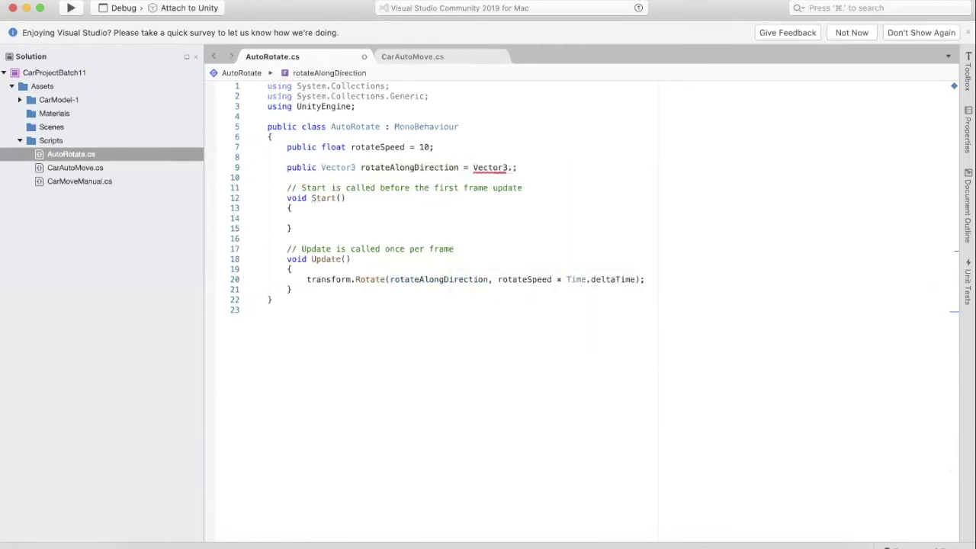
type("up")
left_click(571, 147)
key("super+s")
Select the entire AutoRotate script for copying.
key("super+Tab")
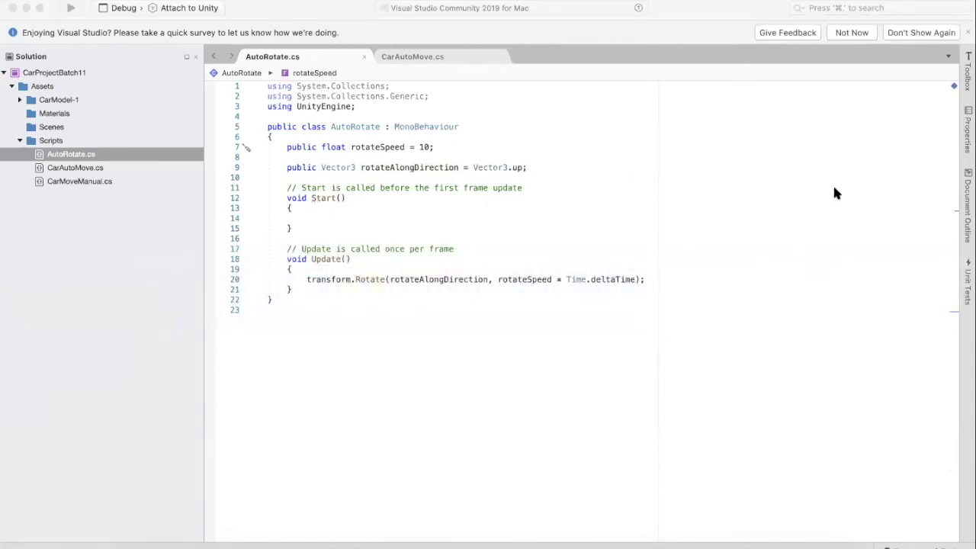
left_click(302, 297)
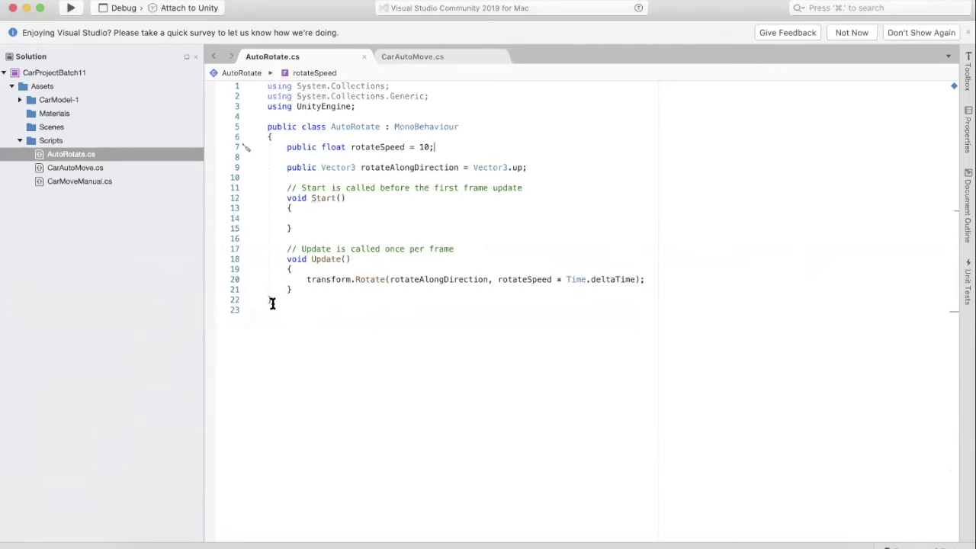
key("super+a")
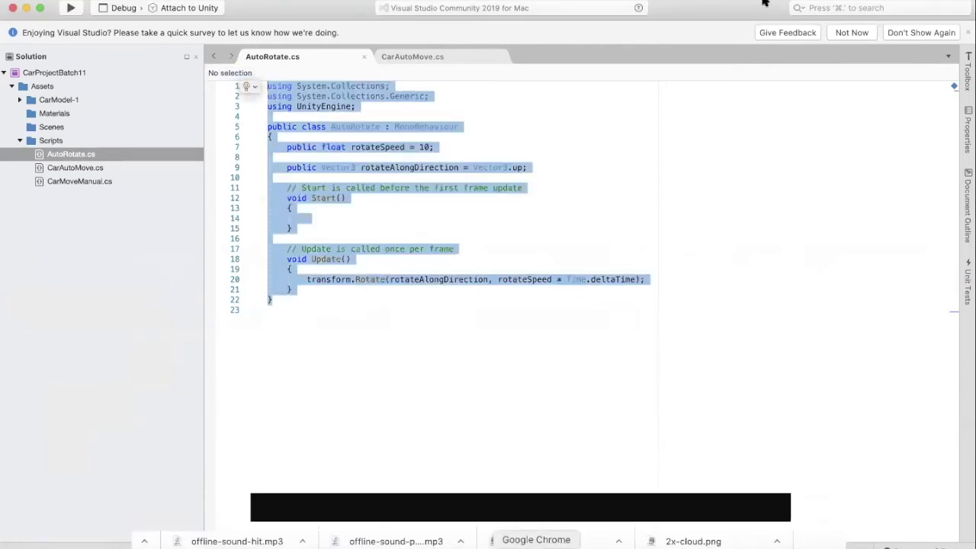
Navigate a new Chrome tab to the collabedit home page.
left_click(529, 542)
left_click(936, 13)
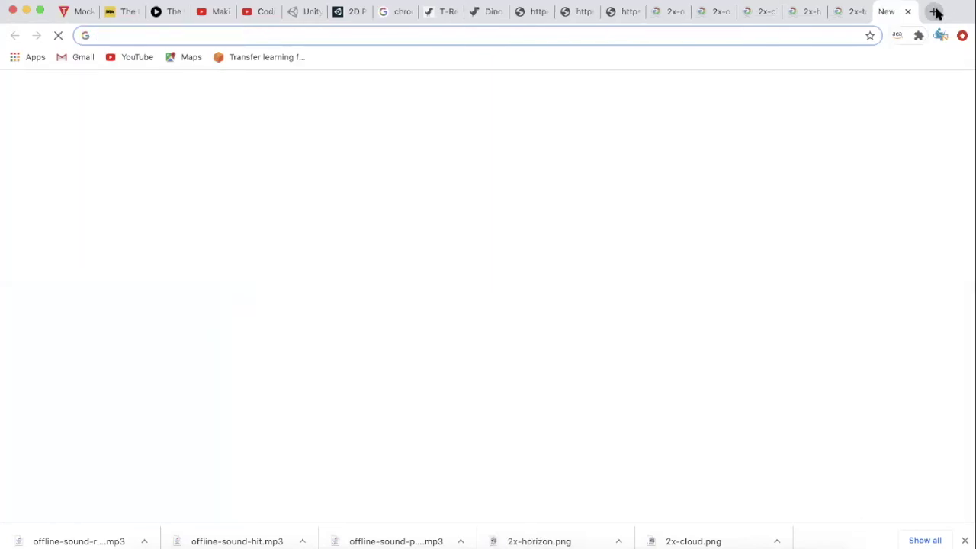
type("coll")
key("Down")
key("Down")
key("Down")
key("Down")
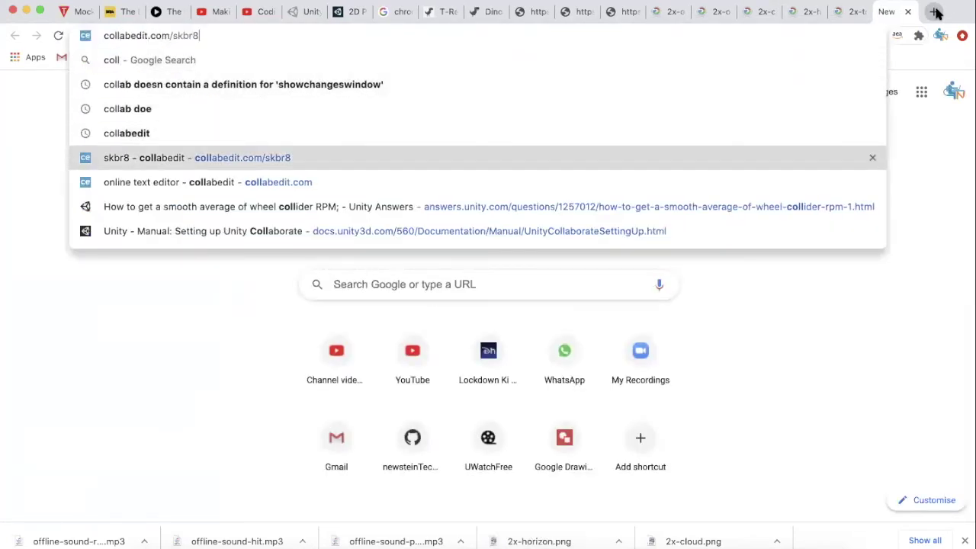
key("Return")
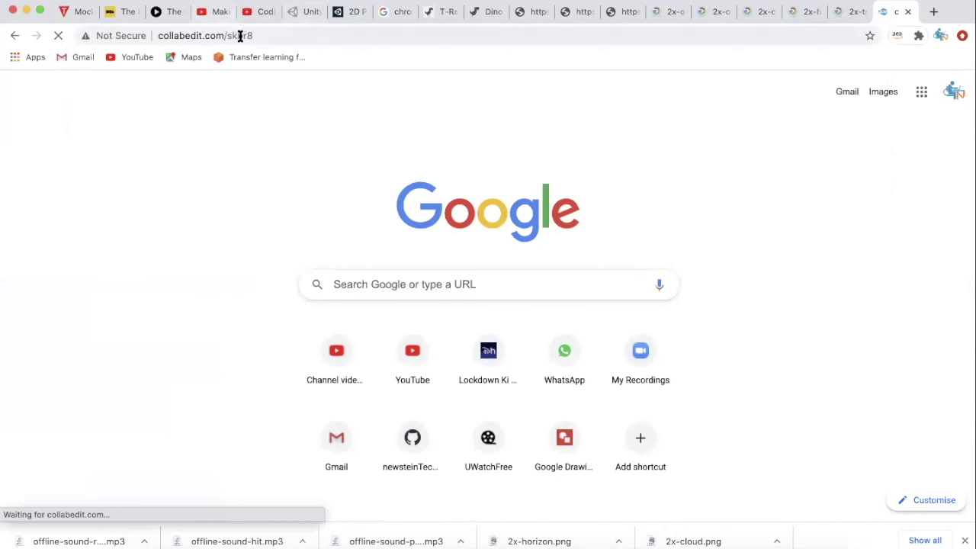
double_click(238, 36)
type("]")
key("Return")
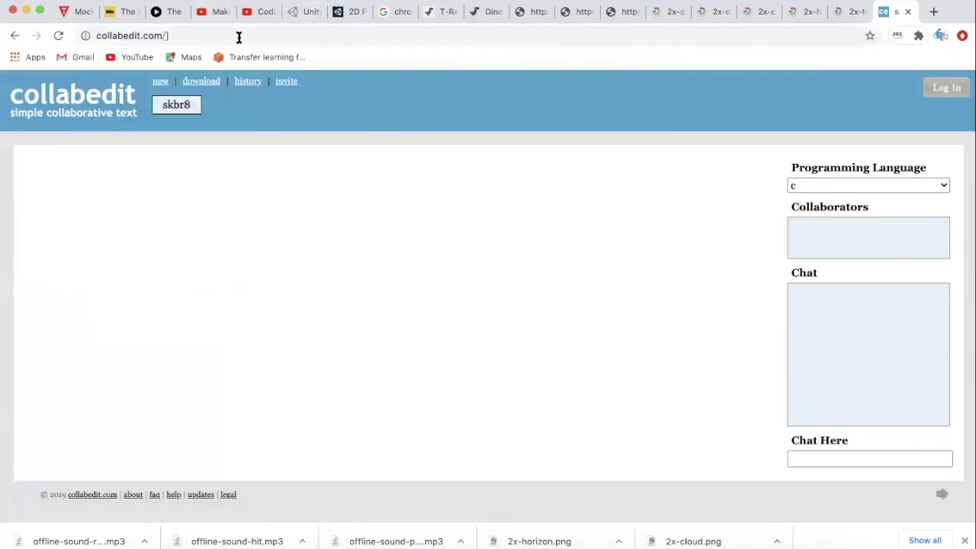
left_click(248, 36)
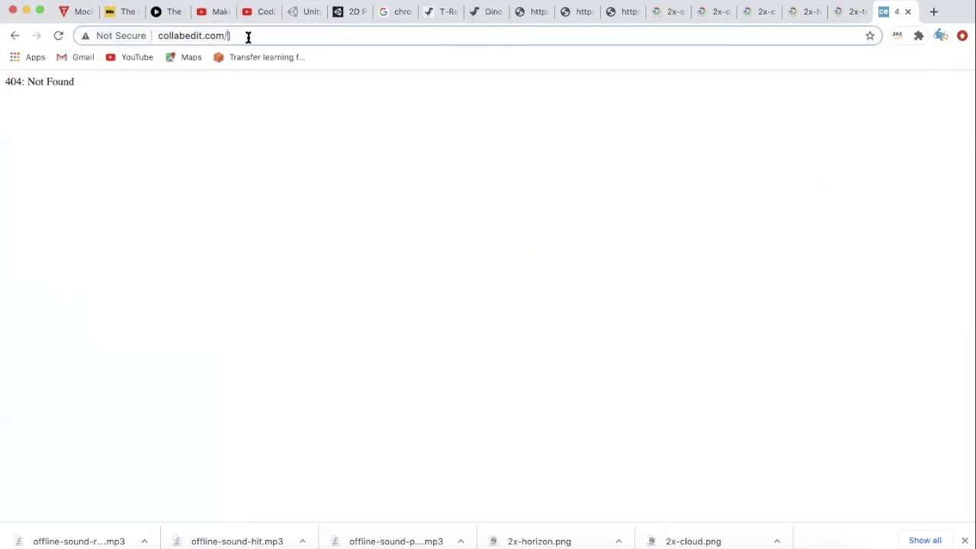
key("BackSpace")
key("Return")
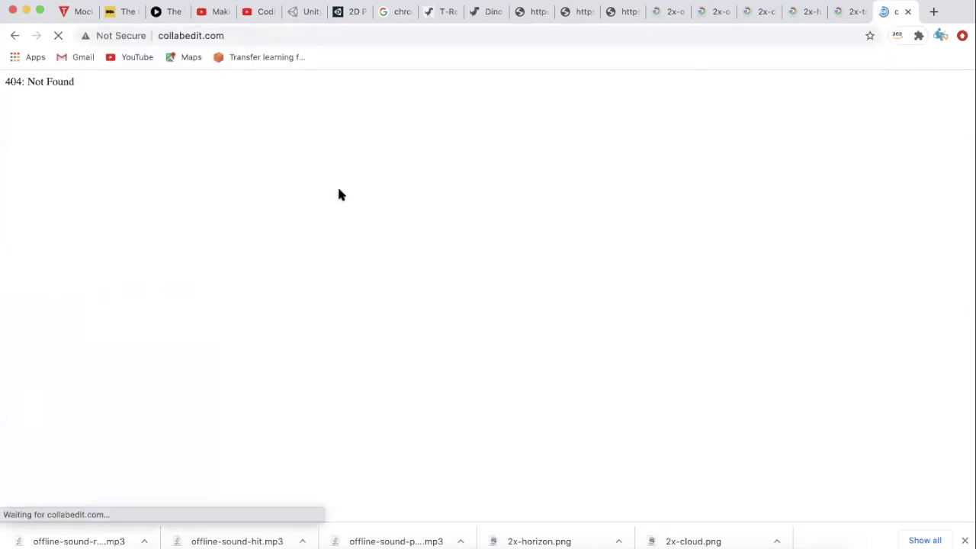
Create a new collabedit document in C#, paste the script, and select its URL.
left_click(758, 200)
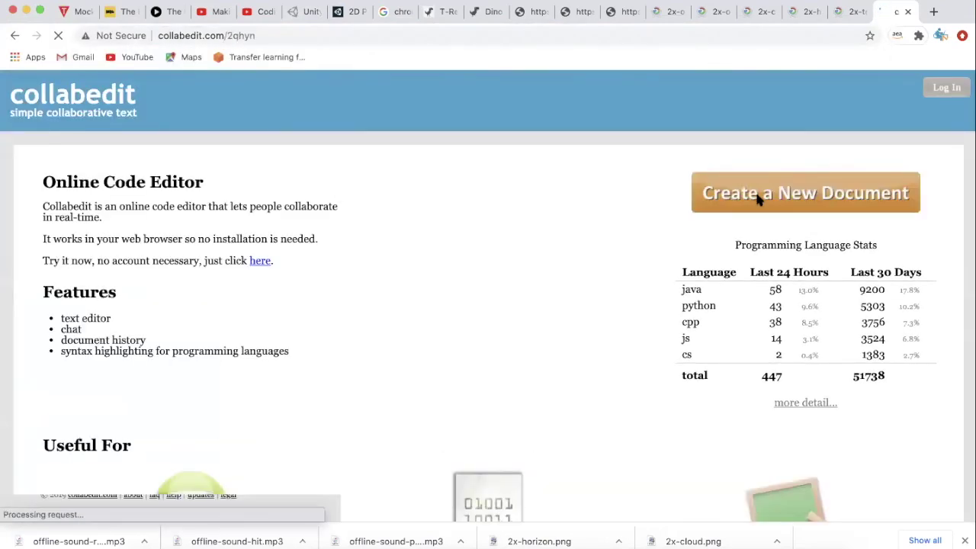
left_click(850, 191)
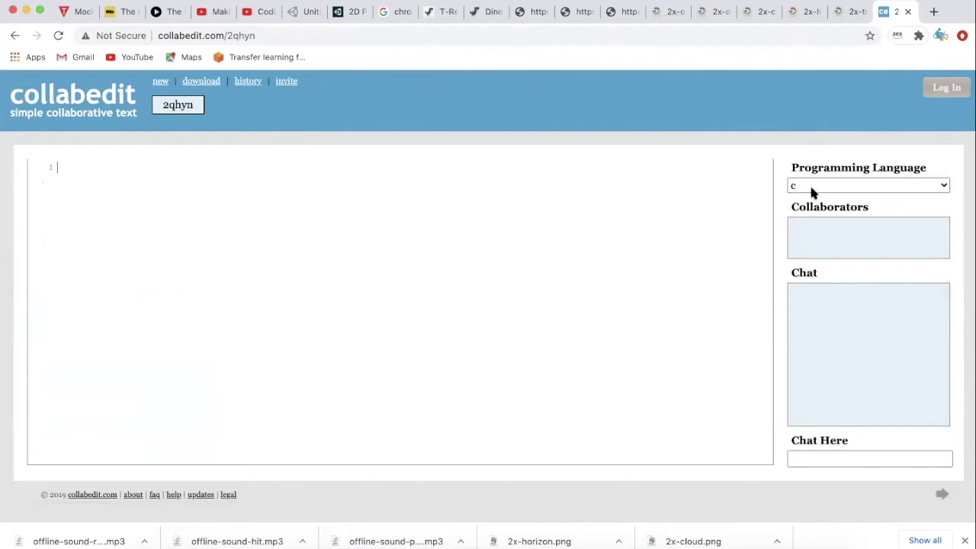
left_click(810, 191)
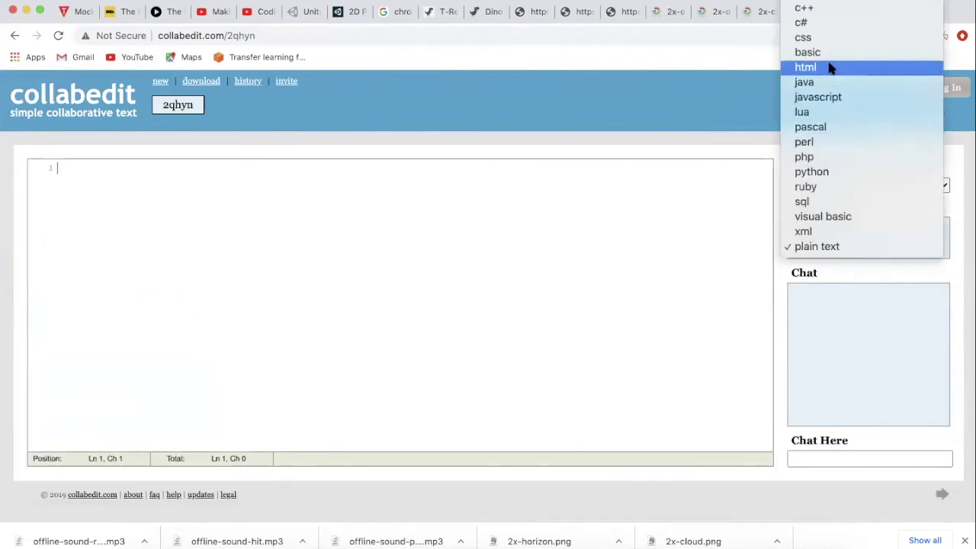
left_click(820, 23)
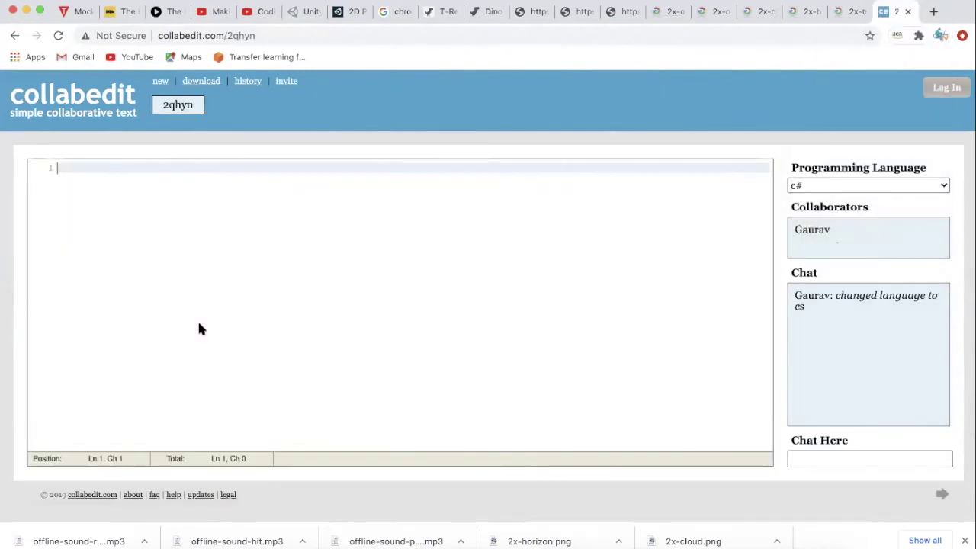
type("using System.Collections; using System.Collections.Generic; using UnityEngine;  public class AutoRotate : MonoBehaviour {     public float rotateSpeed = 10;      public Vector3 rotateAlongDirection = Vector3.up;      // Start is called before the first frame update     void Start()     {              }      // Update is called once per frame     void Update()     {         transform.Rotate(rotateAlongDirection, rotateSpeed * Time.deltaTime);     } }")
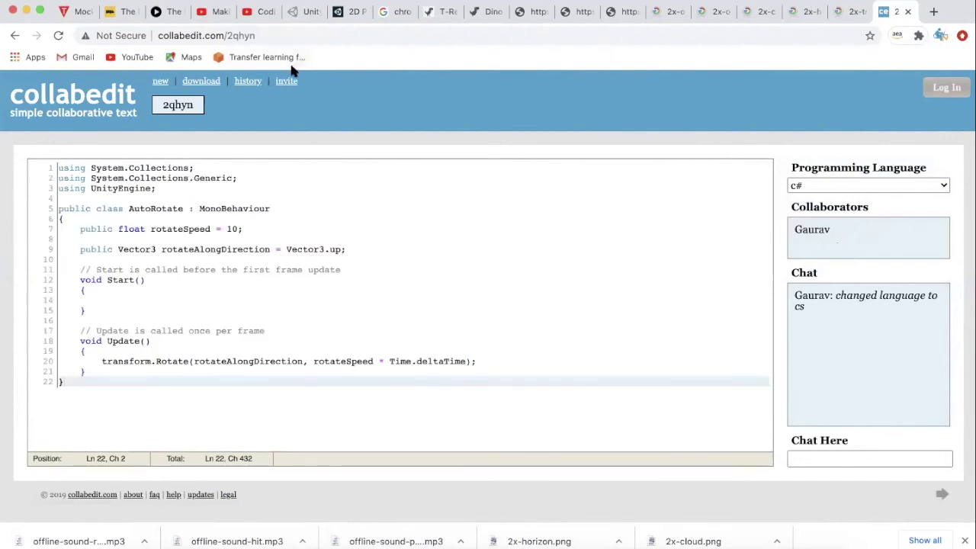
left_click(287, 35)
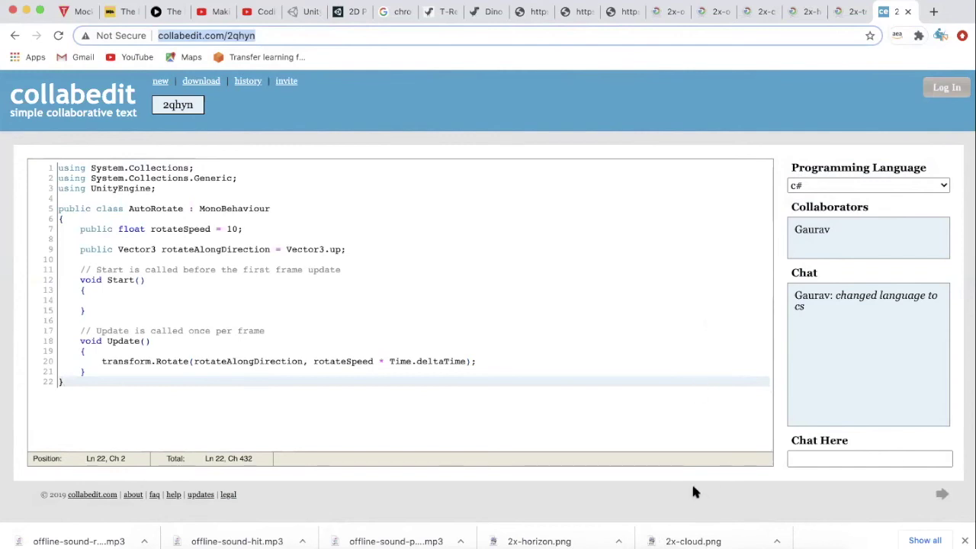
key("super+Tab")
key("super+Tab")
key("super+shift+Tab")
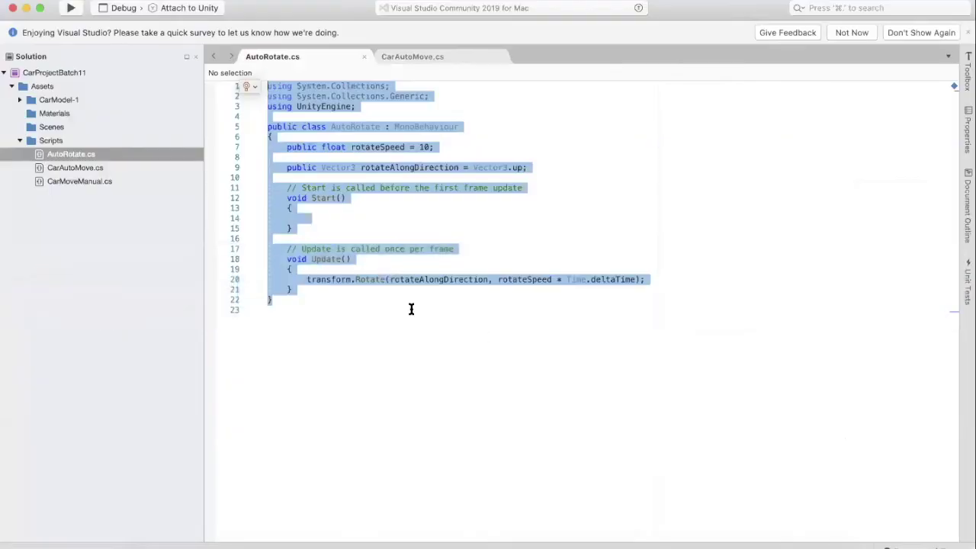
Highlight rotateAlongDirection's uses, then open a car's CarAutoMove.cs script from Unity.
left_click(436, 279)
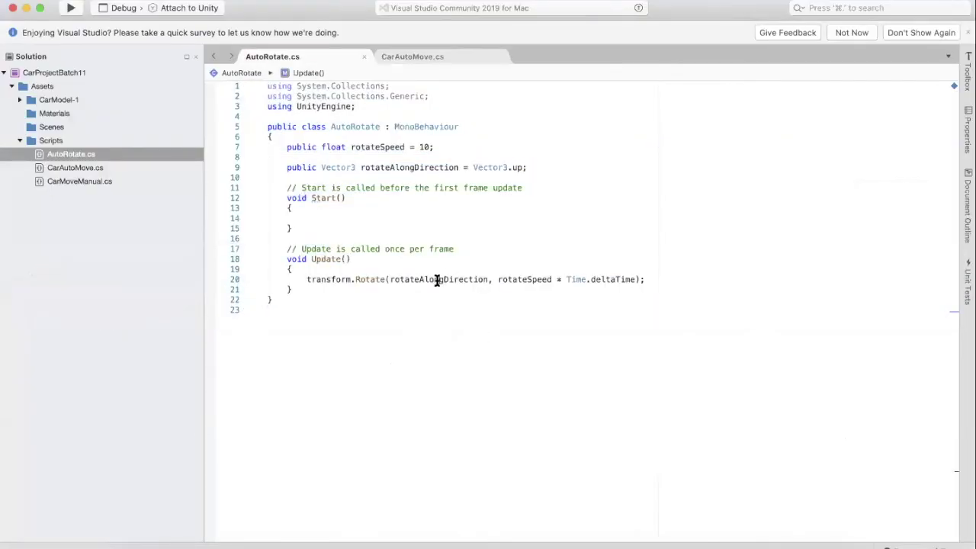
double_click(436, 279)
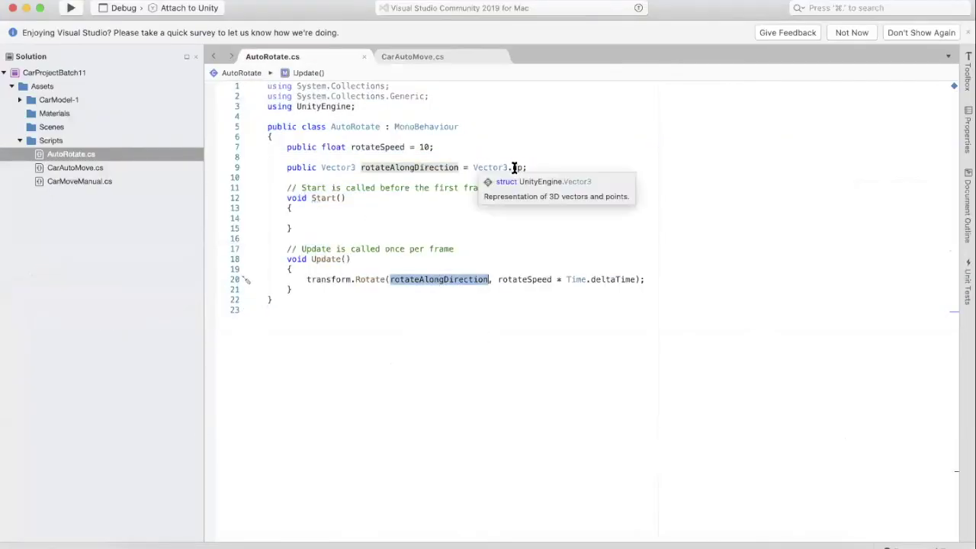
mouse_move(572, 279)
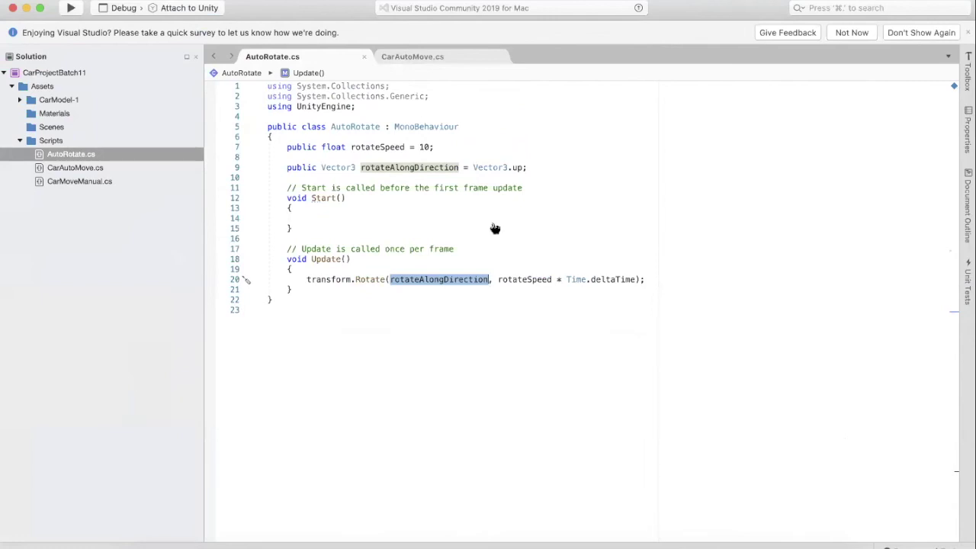
key("super+Tab")
key("super+Tab")
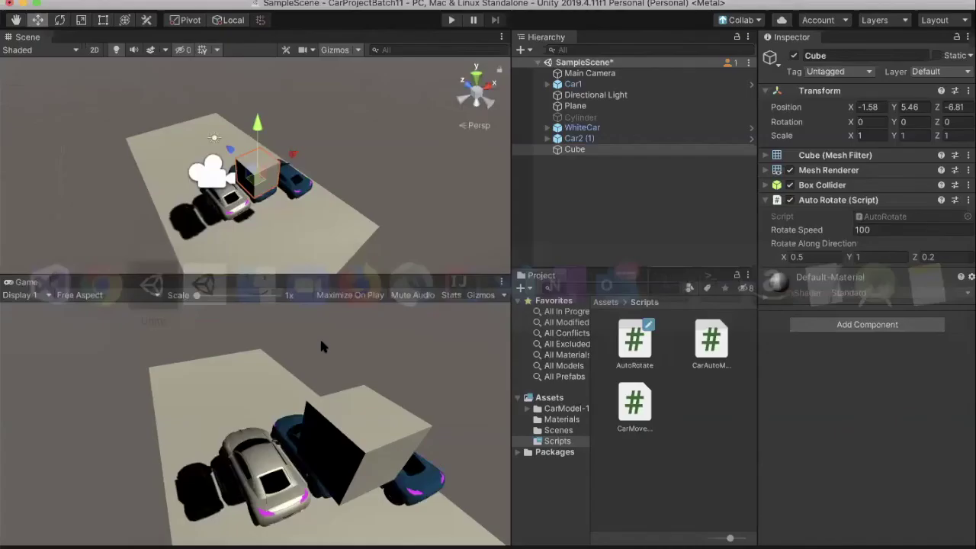
left_click(316, 157)
key("super+Tab")
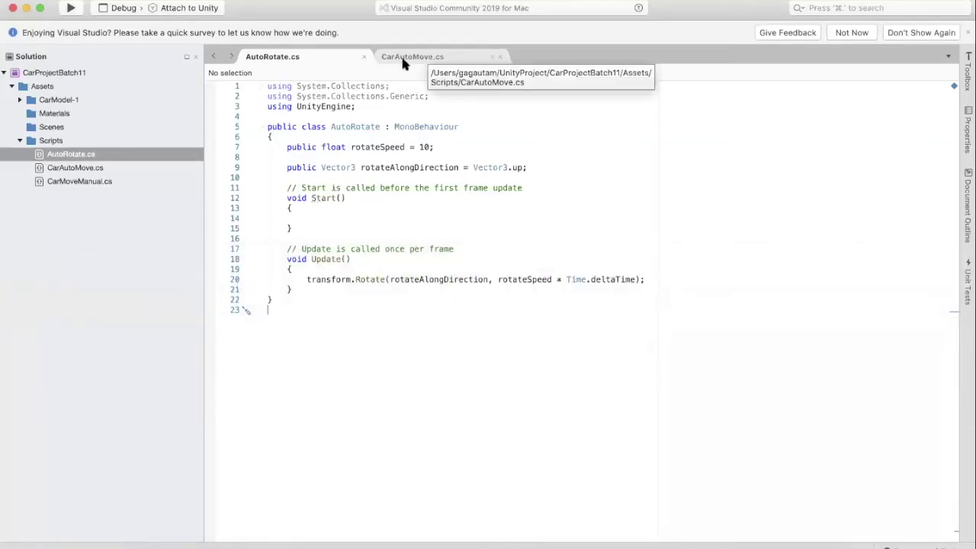
left_click(417, 57)
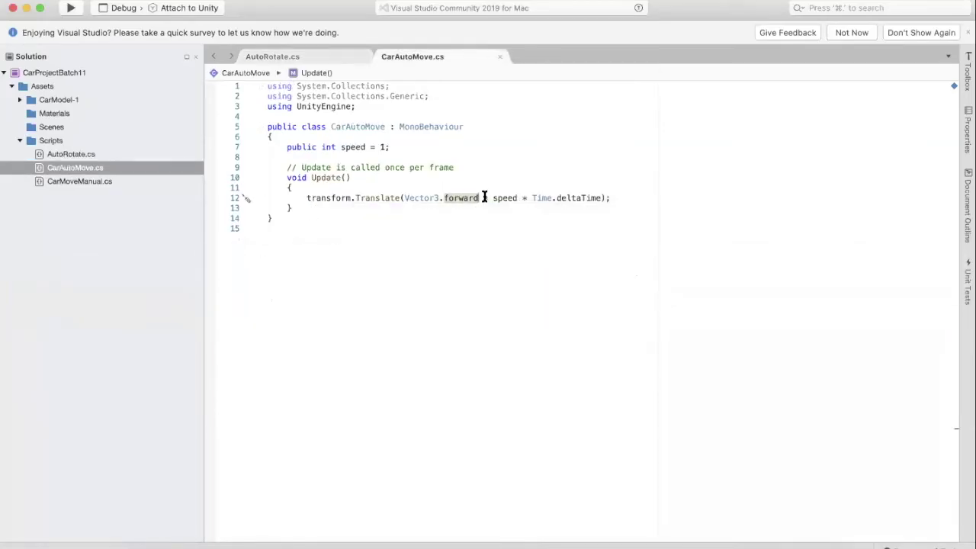
Copy Vector3.forward and start a 'public Vector3 moveDirection =' field below speed.
left_click_drag(478, 197, 405, 197)
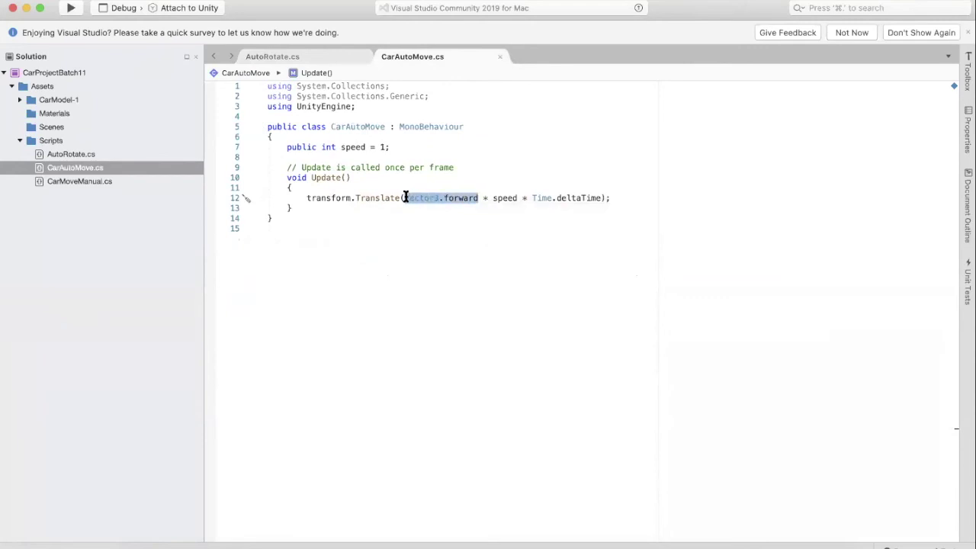
left_click(390, 147)
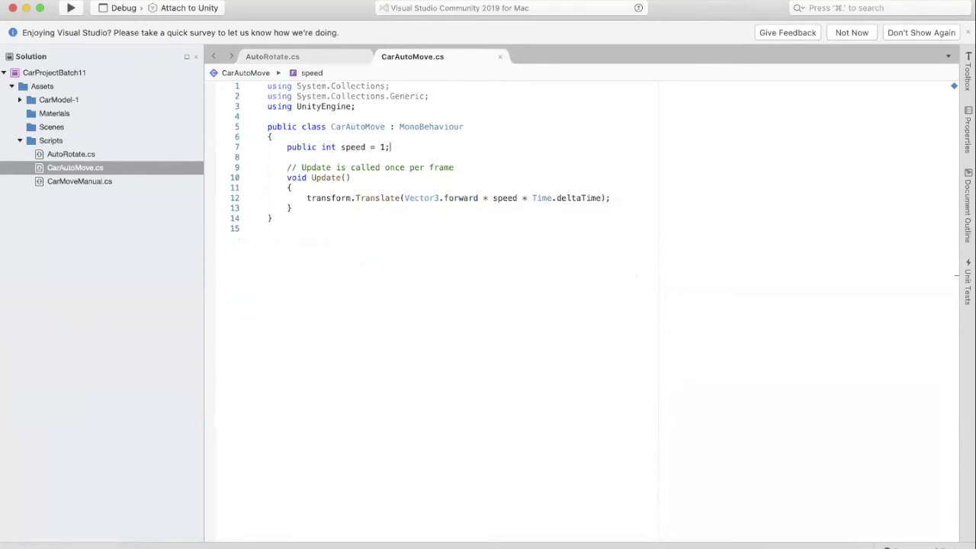
key("Return")
type("publ")
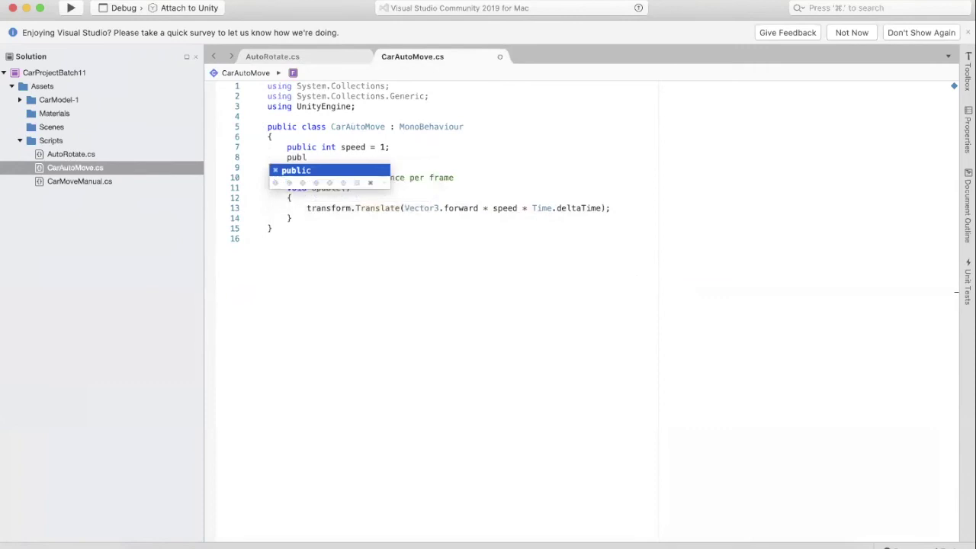
type("ic Vec")
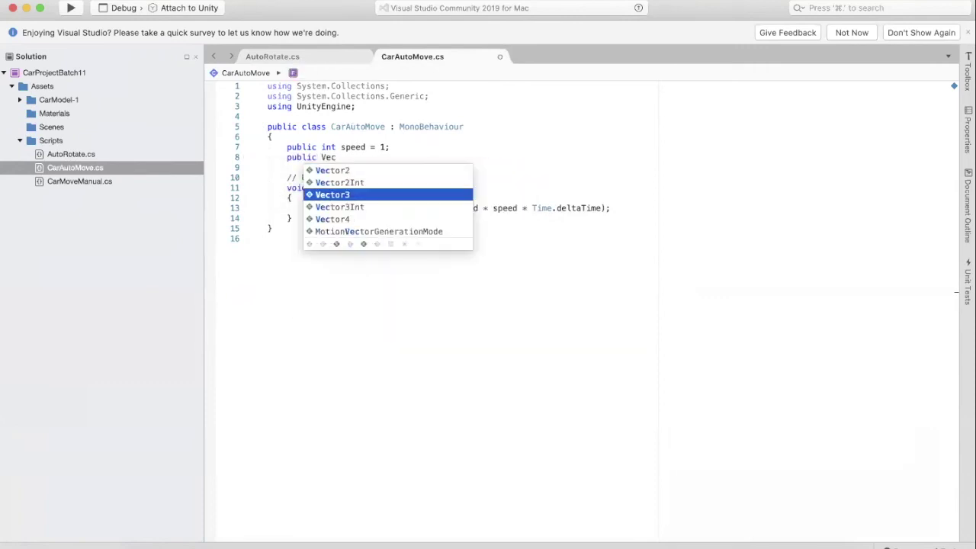
key("Return")
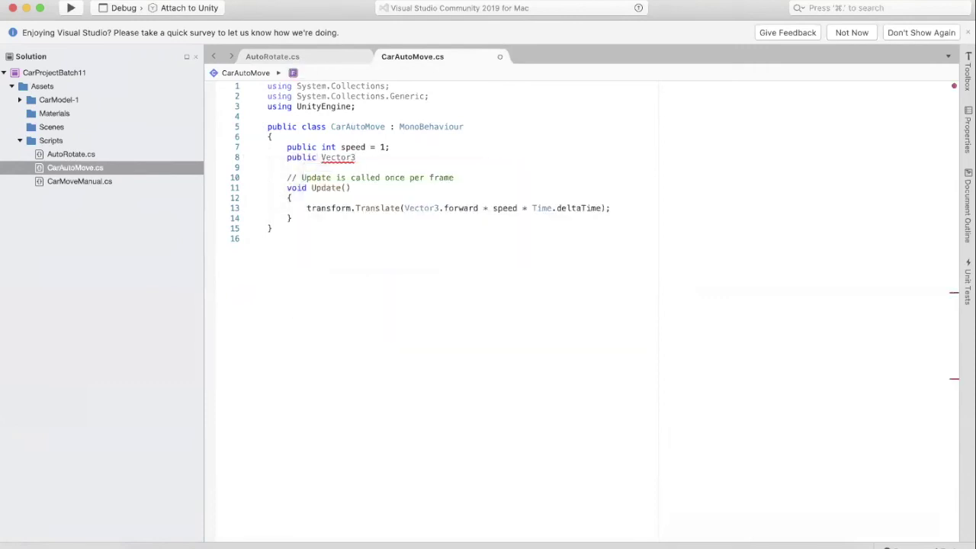
type("moveDirection =")
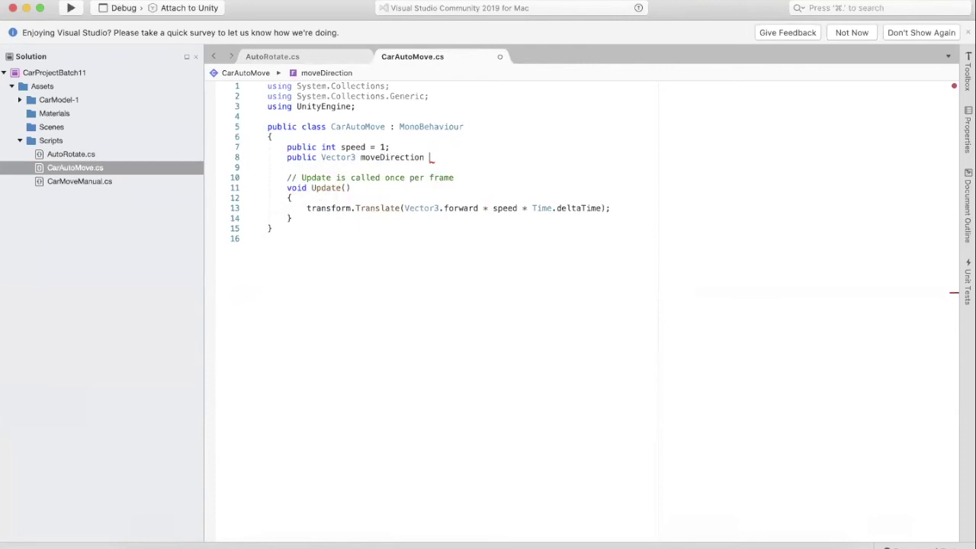
Translate along moveDirection, default it to Vector3.forward, and save CarAutoMove.cs.
double_click(446, 208)
left_click_drag(446, 208, 404, 209)
key("super+c")
key("BackSpace")
type("mov")
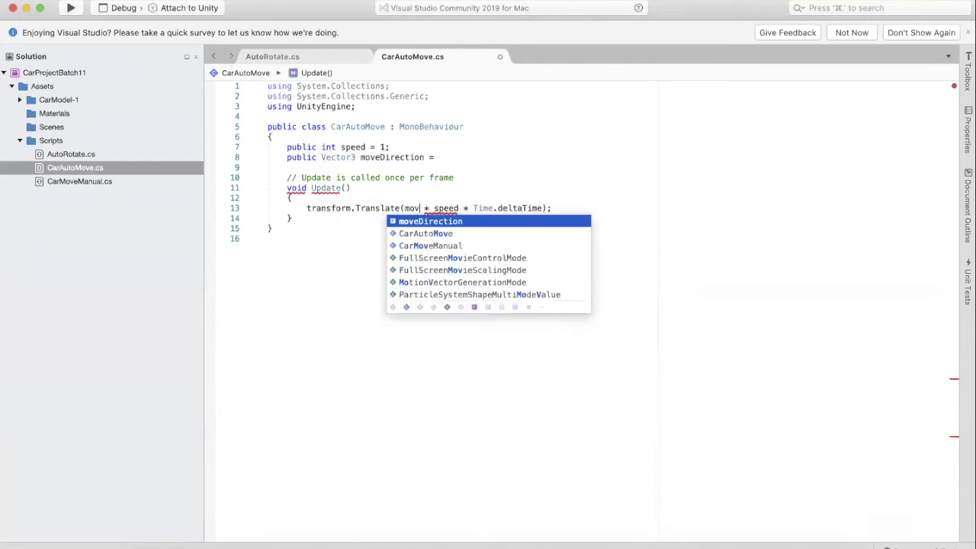
key("Return")
left_click(456, 156)
key("super+v")
type(";")
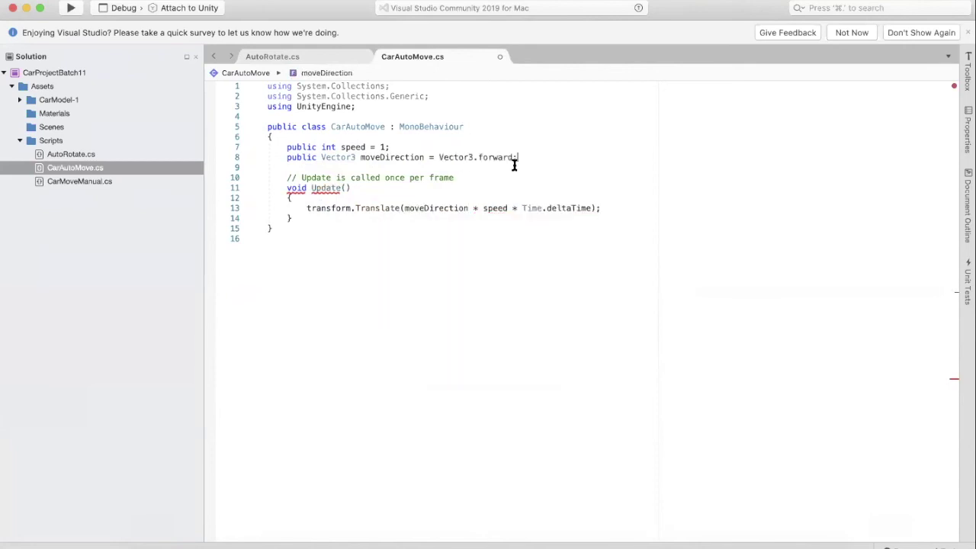
key("super+s")
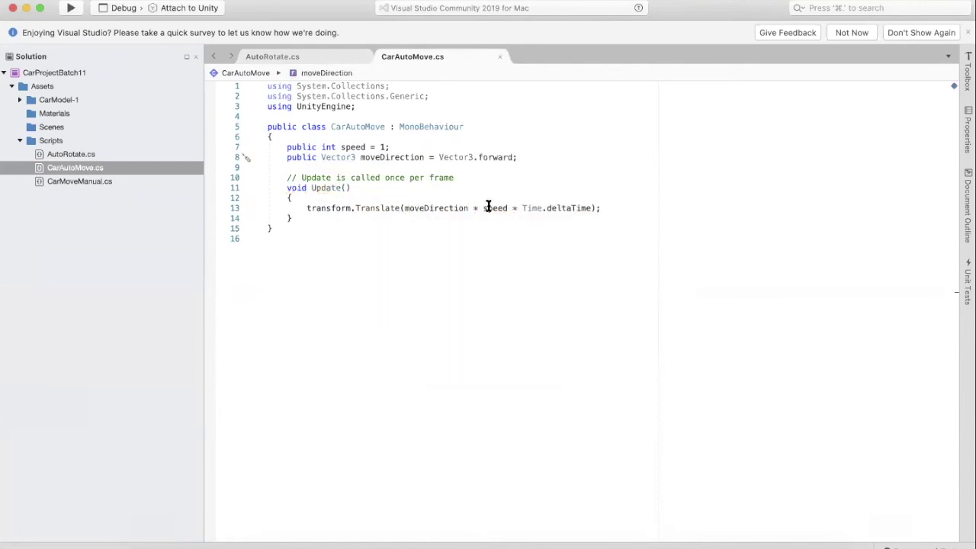
key("super+Tab")
key("super+shift+Tab")
key("super+Tab")
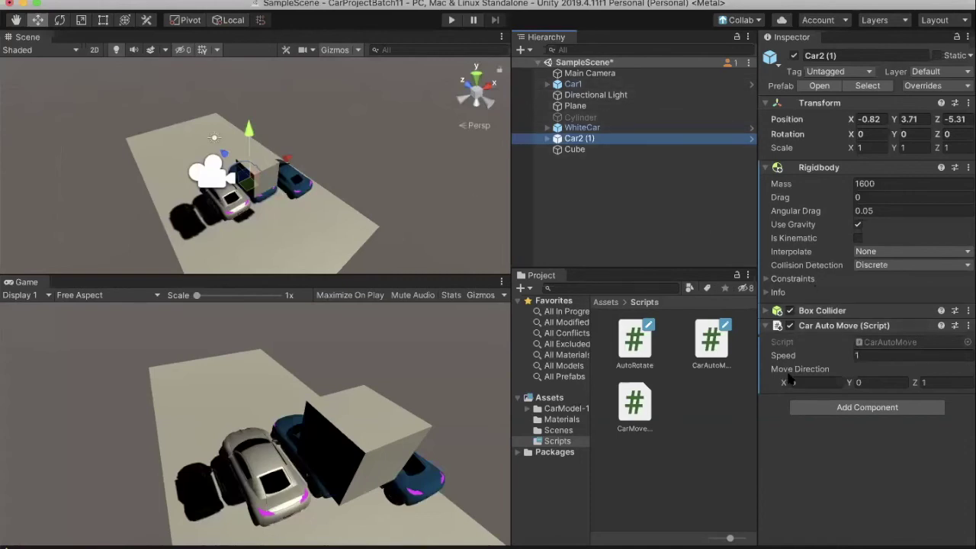
Set Car2 (1)'s Move Direction to (1, 0, 0), test it in Play mode, then stop.
left_click(929, 383)
key("super+Tab")
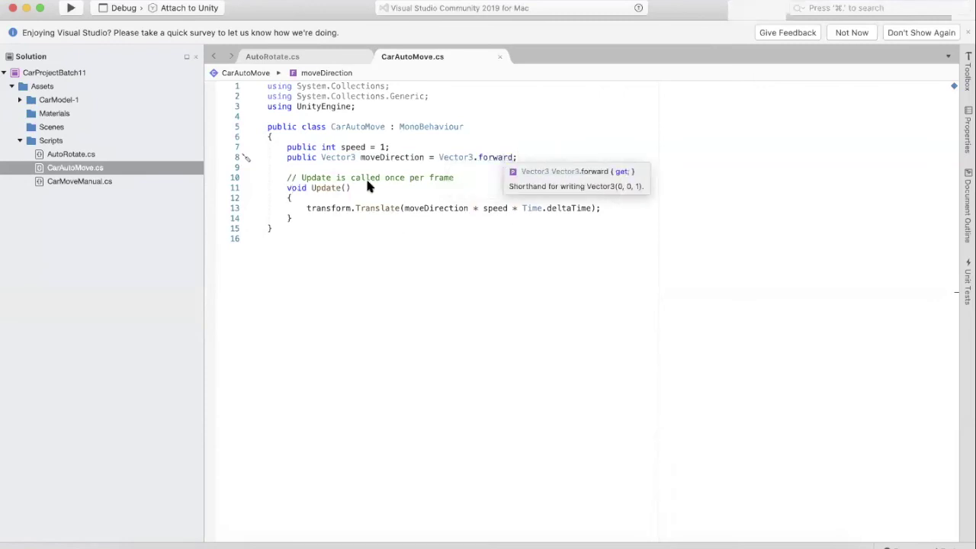
key("super+Tab")
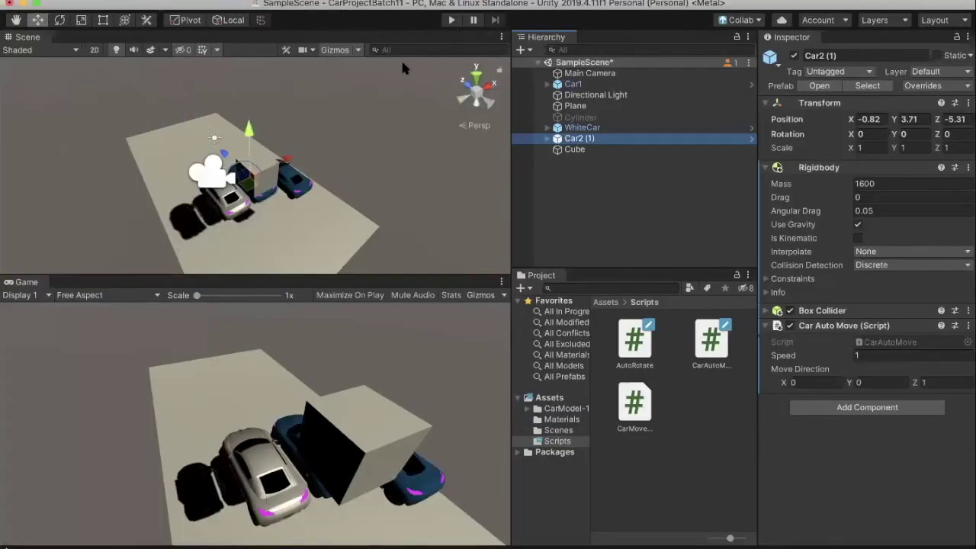
left_click(931, 381)
type("0")
left_click(819, 382)
type("1")
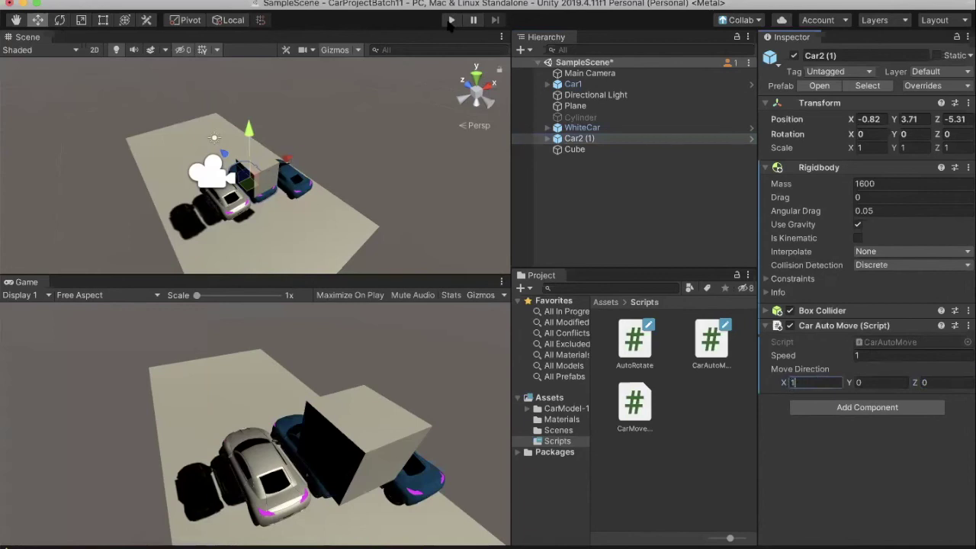
key("super+p")
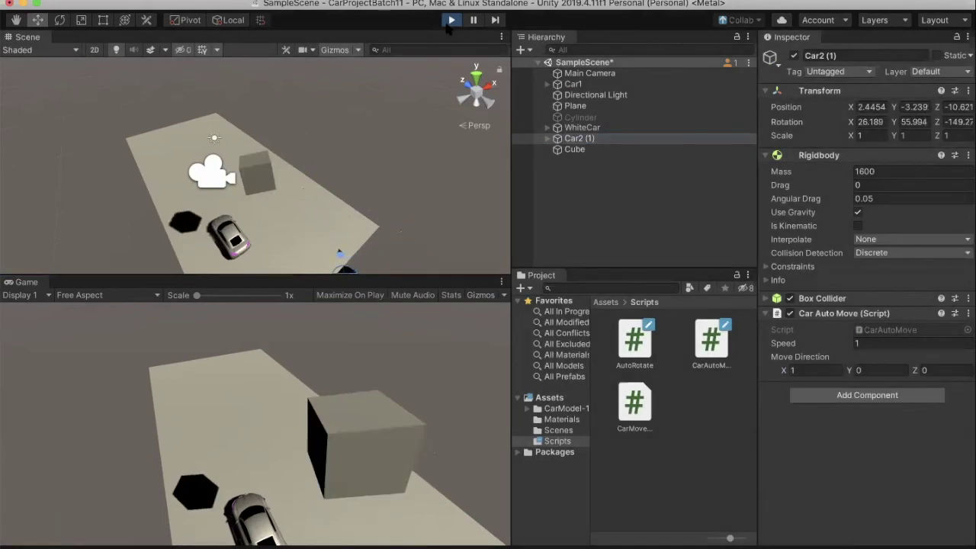
left_click(451, 20)
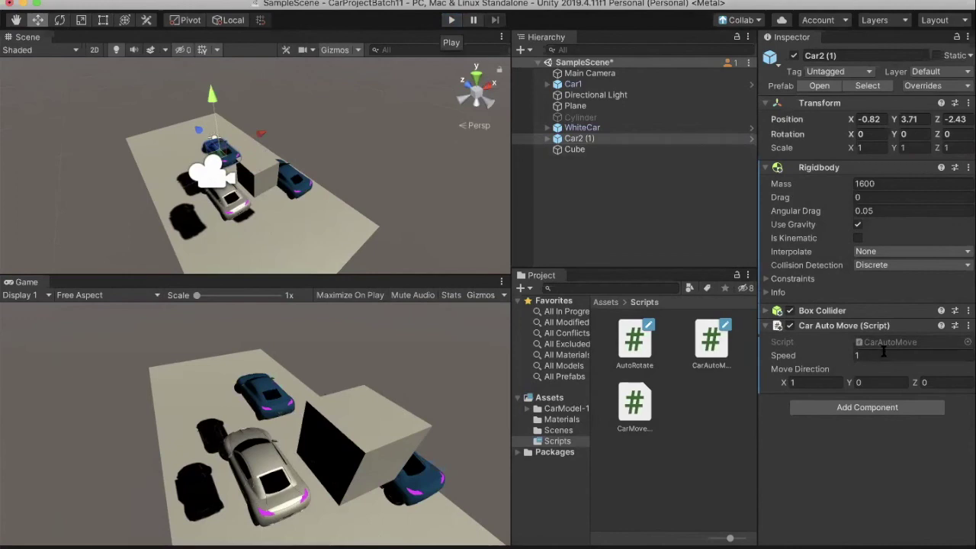
Set Car2 (1)'s Move Direction back to X 0, Z 1.
key("super+Tab")
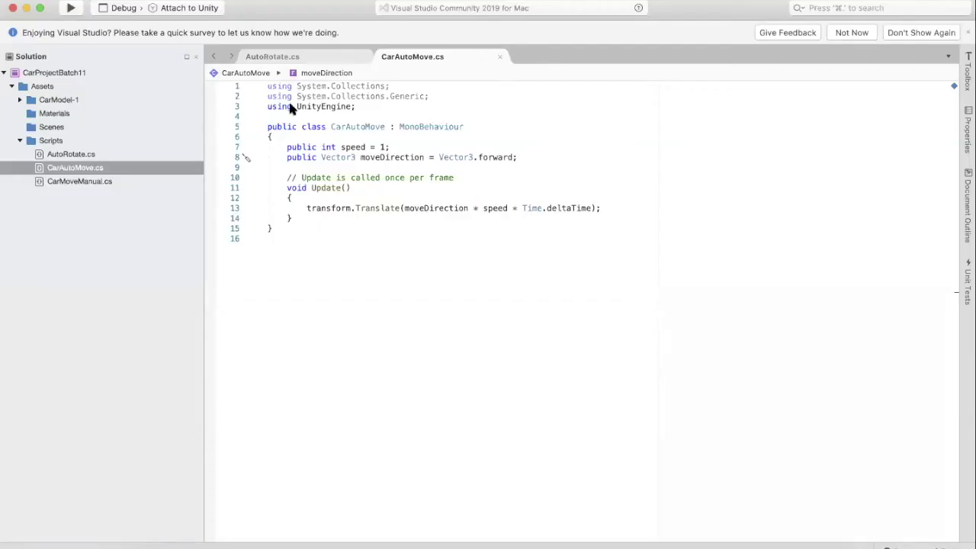
key("super+Tab")
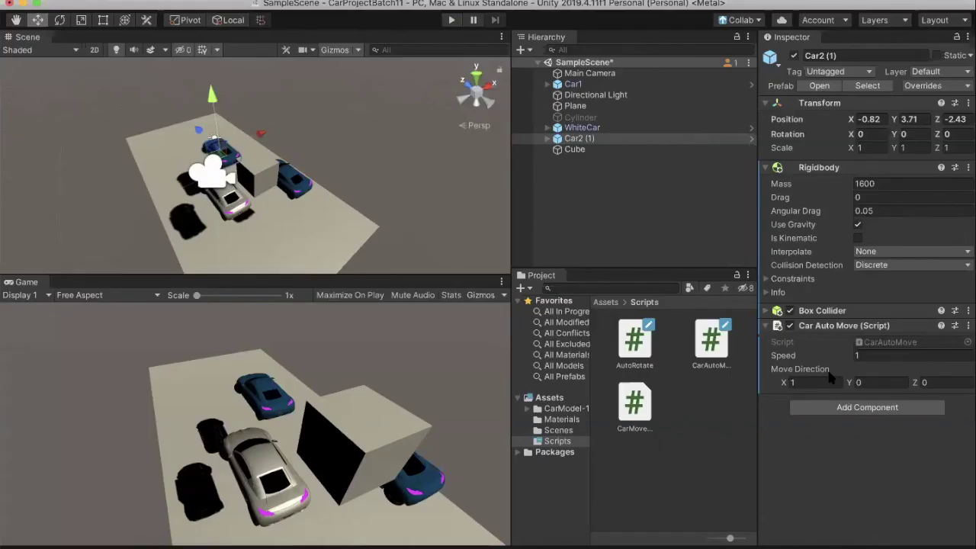
left_click(810, 383)
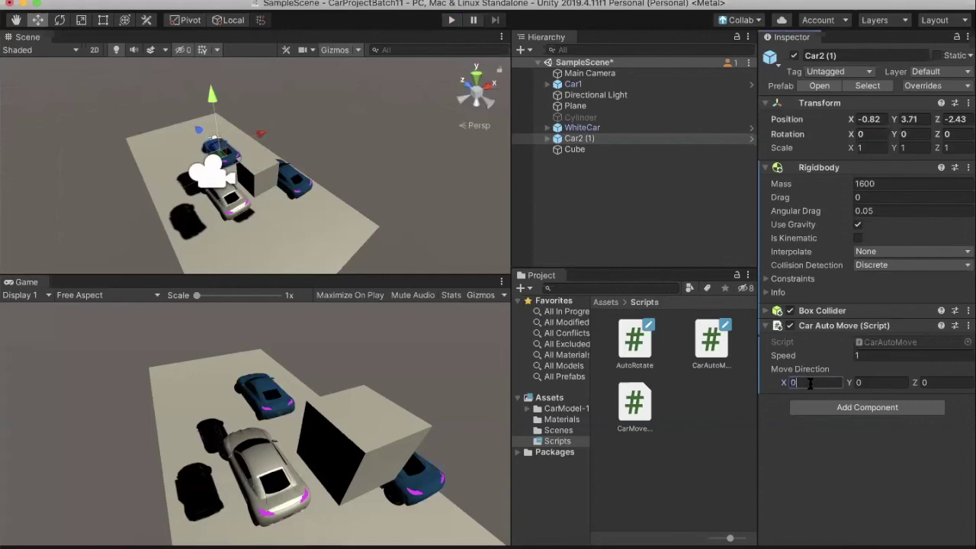
left_click(939, 382)
type("1")
left_click(710, 244)
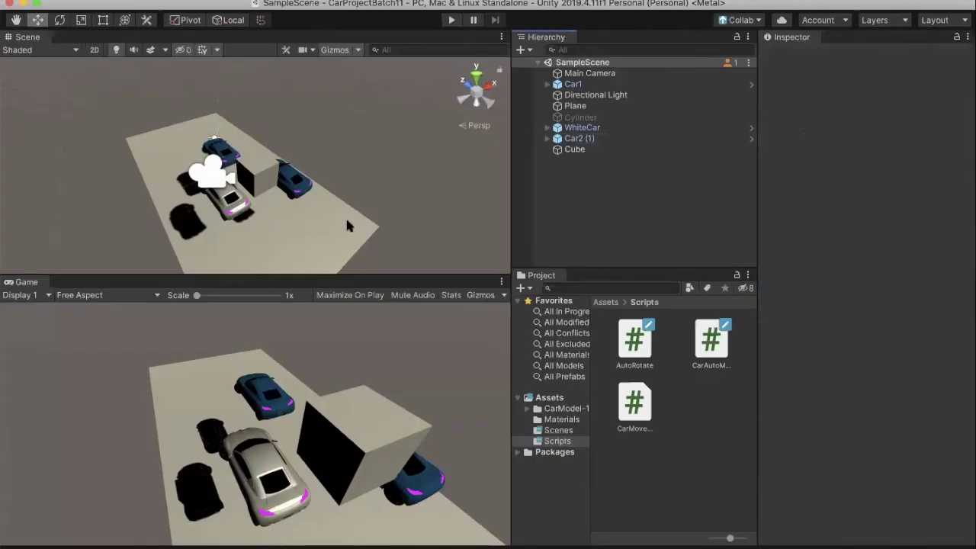
Review the moveDirection Vector3 and speed int declarations in CarAutoMove.cs.
key("super+Tab")
left_click(376, 157)
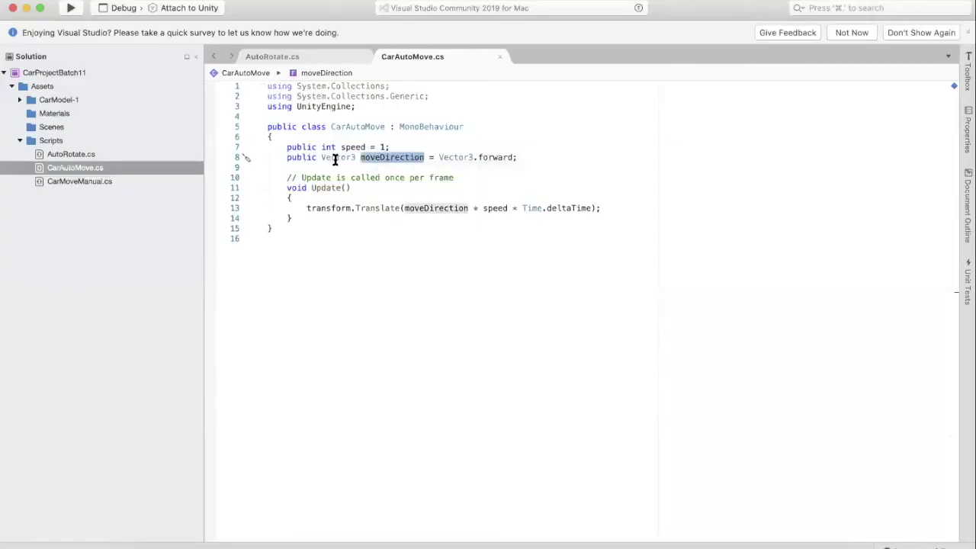
double_click(335, 157)
left_click(328, 148)
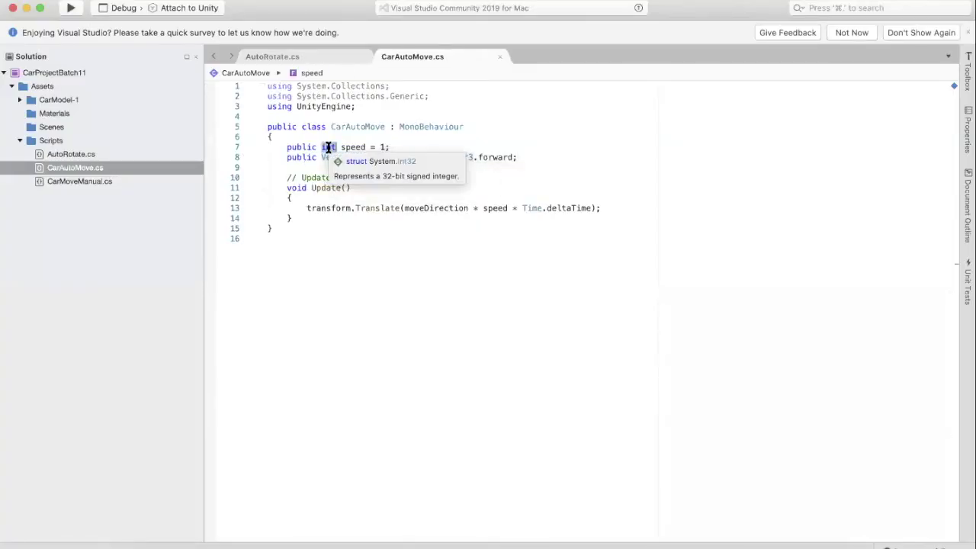
left_click(297, 157)
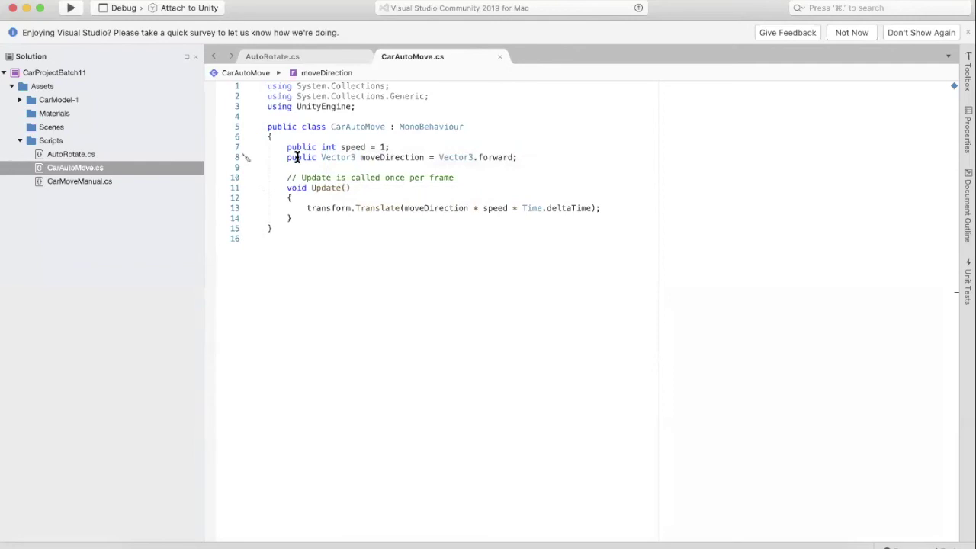
key("super+Tab")
key("super+Tab")
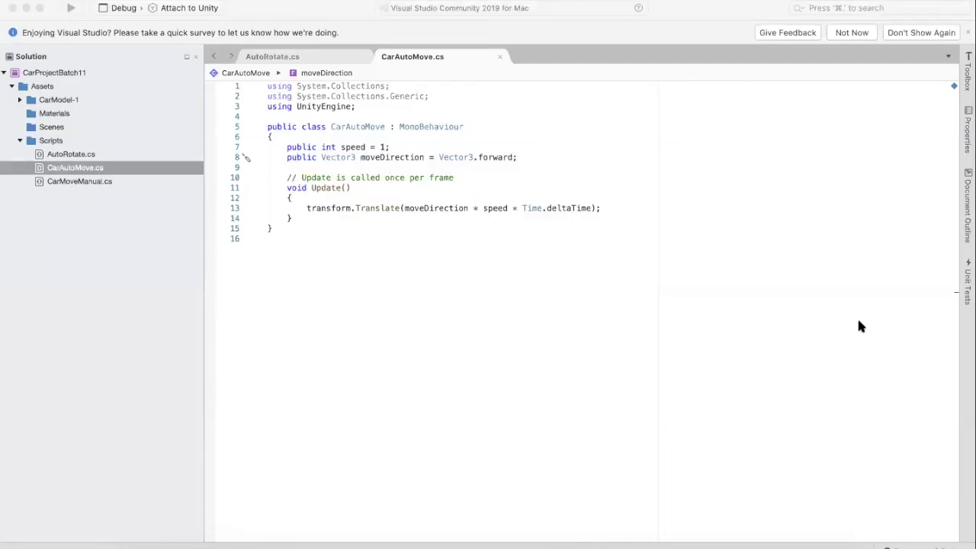
Step through Cube, Car2 (1) and Car1 in the Hierarchy, ending on the Plane.
left_click(577, 149)
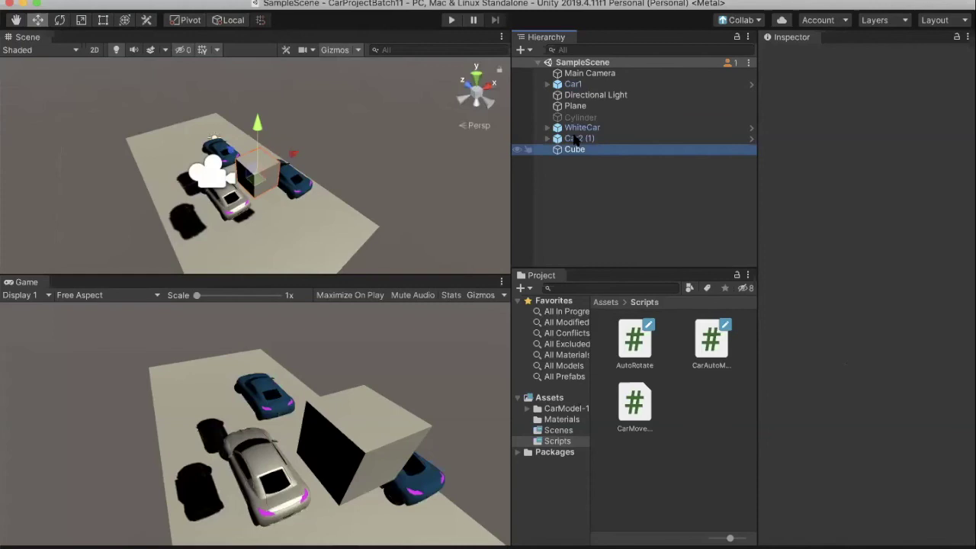
left_click(575, 140)
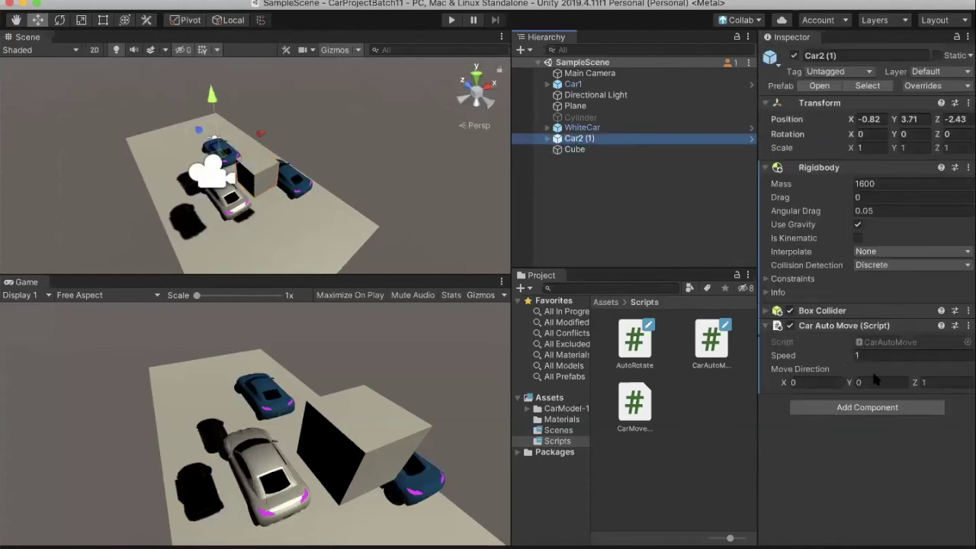
left_click(573, 149)
key("Up")
key("Up")
key("Up")
key("Up")
key("Up")
key("Up")
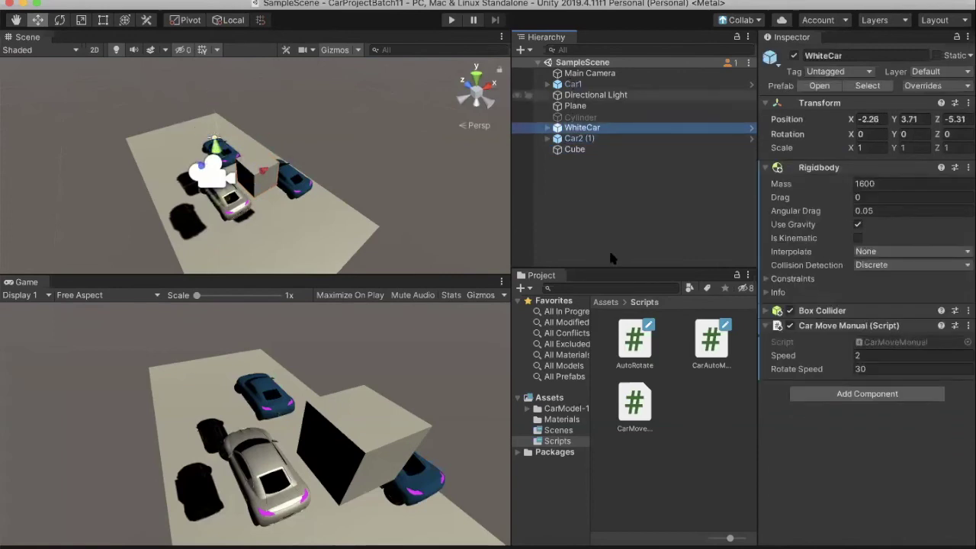
left_click(610, 254)
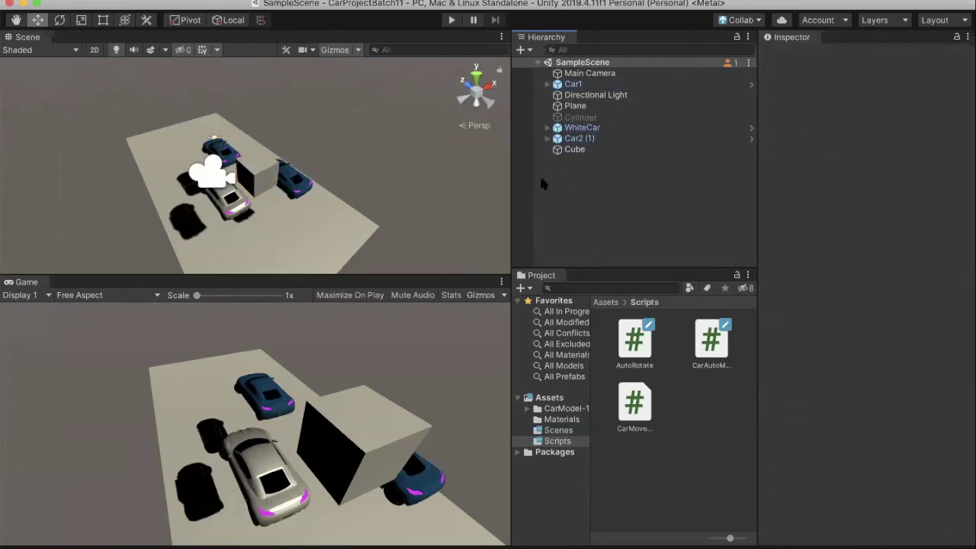
left_click(577, 108)
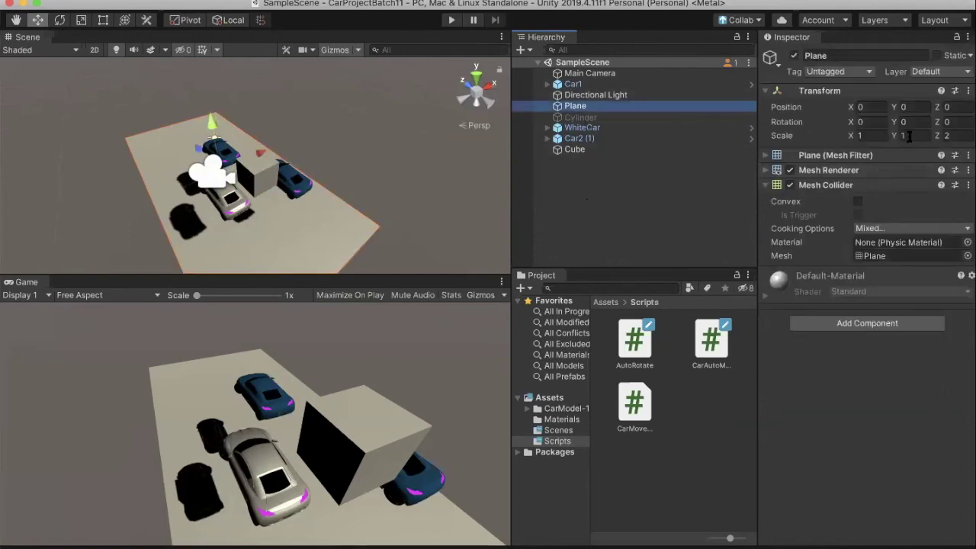
Scale the ground Plane to X 2, Z 4 (Y stays 1) in the Inspector.
left_click(911, 135)
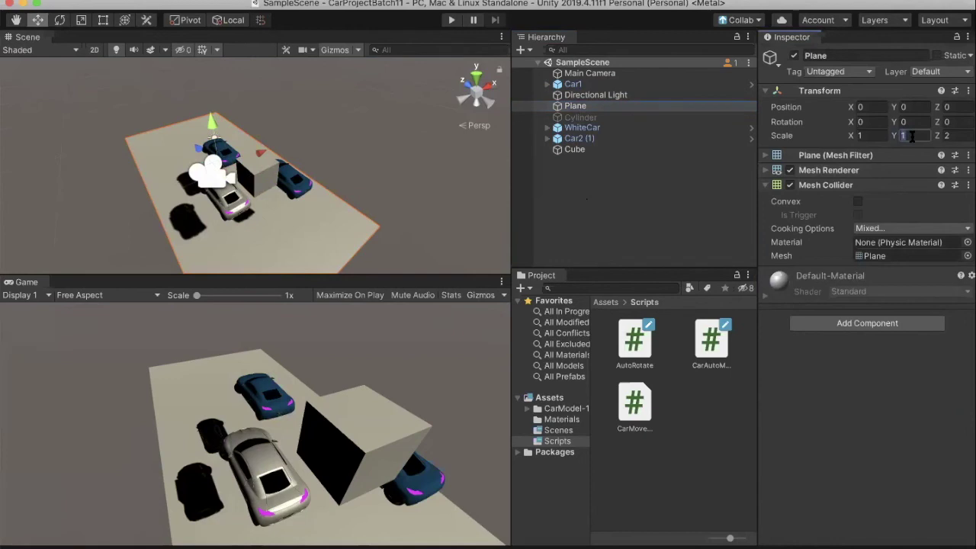
left_click(879, 136)
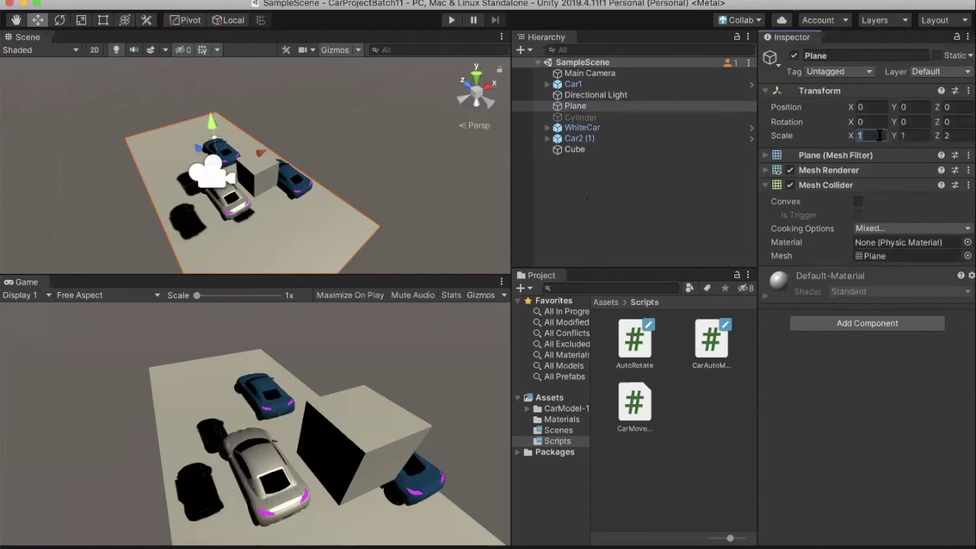
type("2")
left_click(953, 135)
type("4")
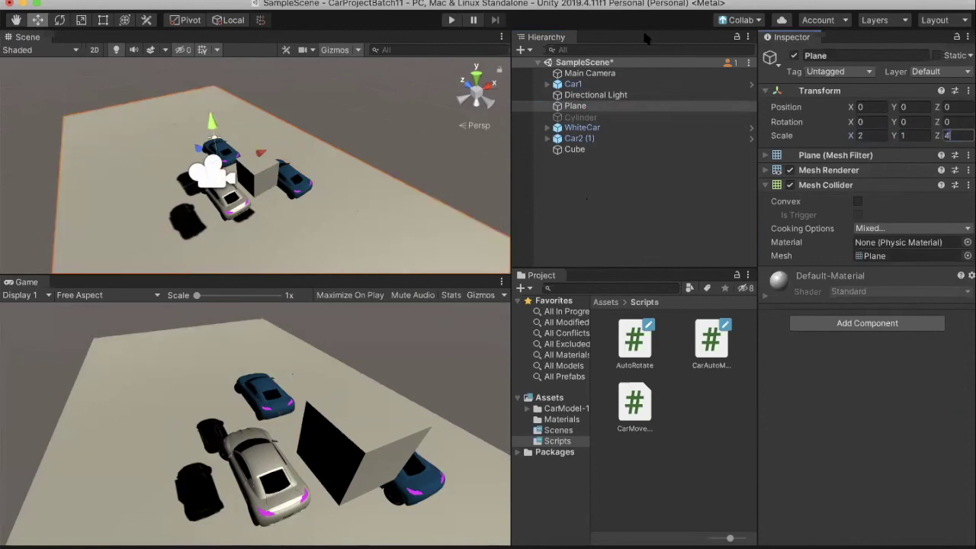
left_click(584, 201)
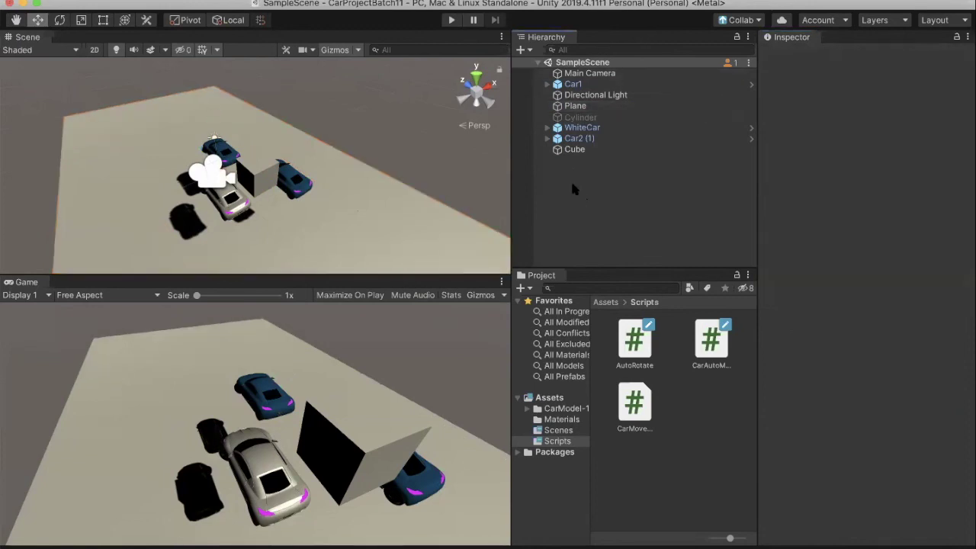
Create an empty object in the Hierarchy and name it CarCreator.
right_click(571, 184)
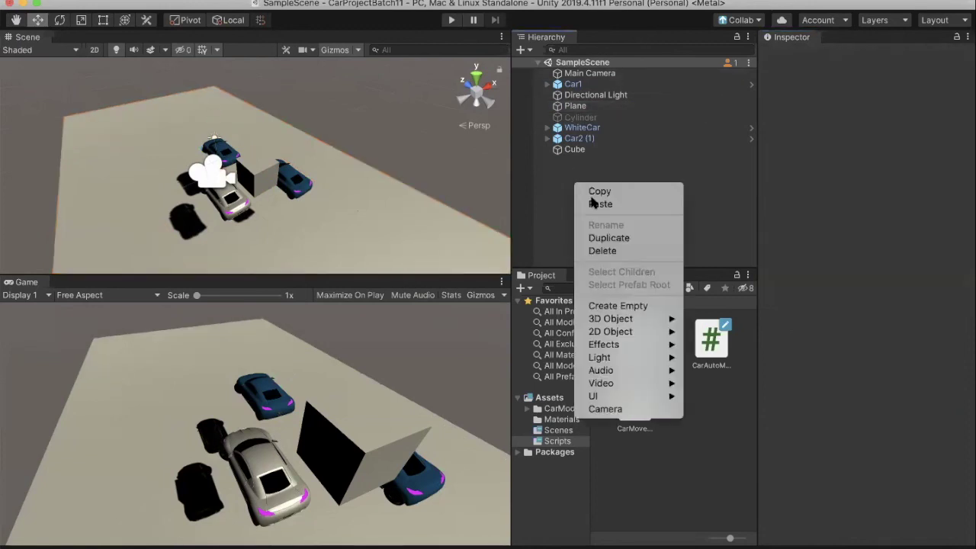
left_click(609, 309)
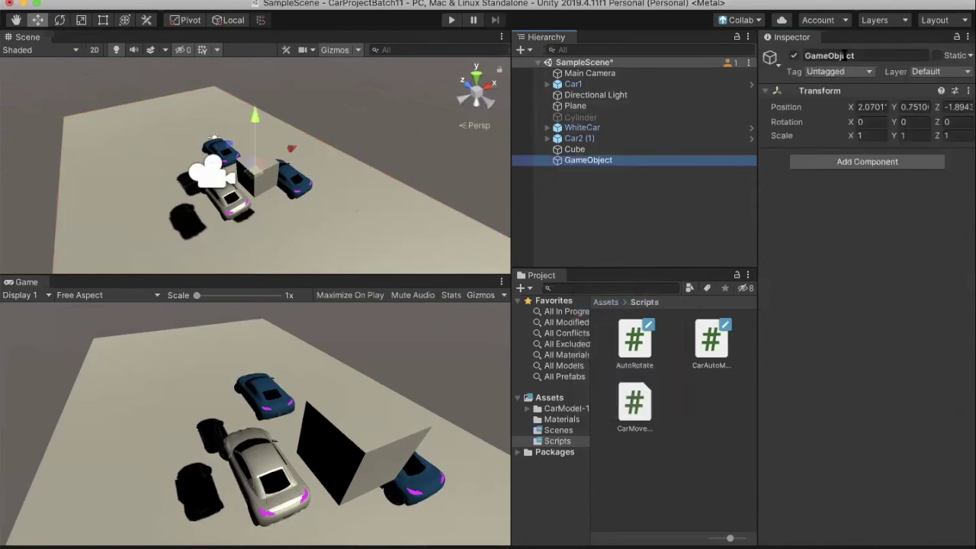
left_click(844, 55)
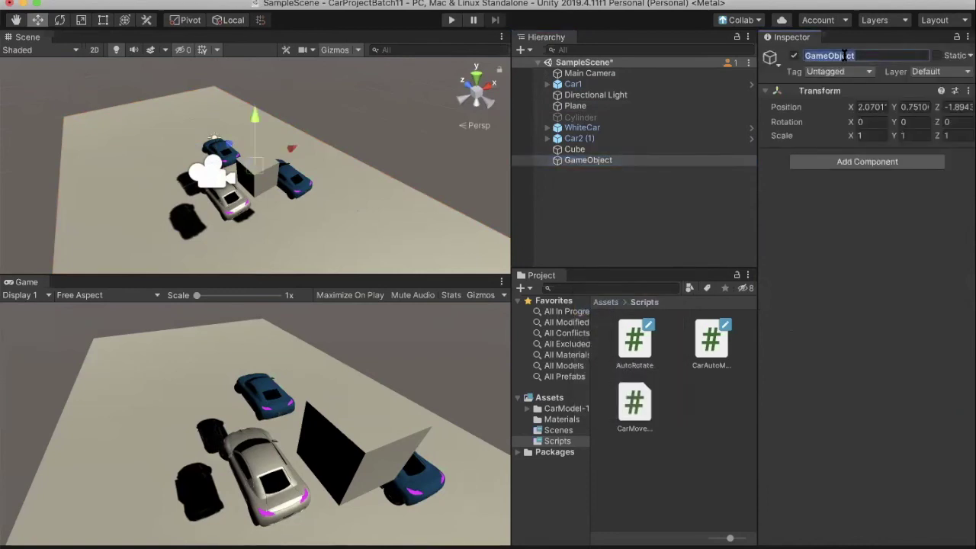
type("CarCre")
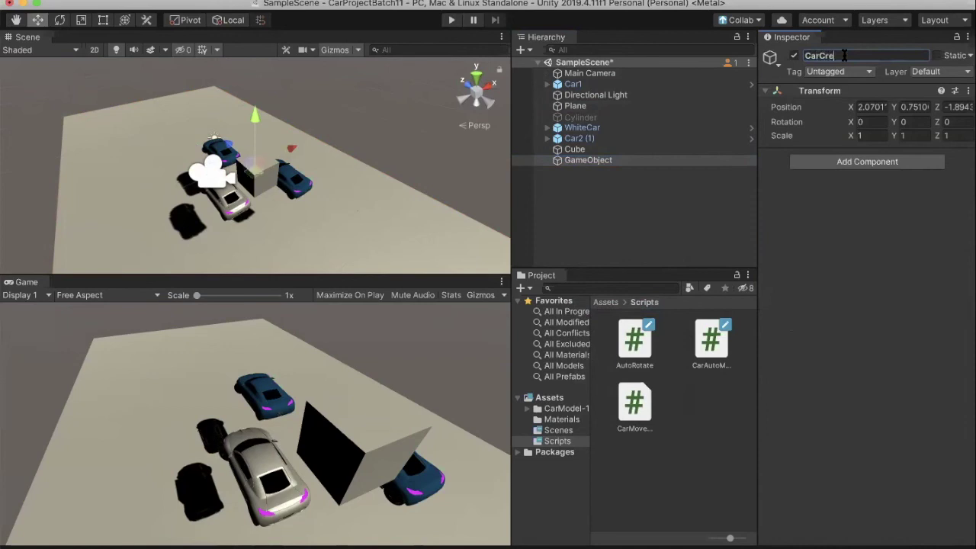
type("ator")
key("Return")
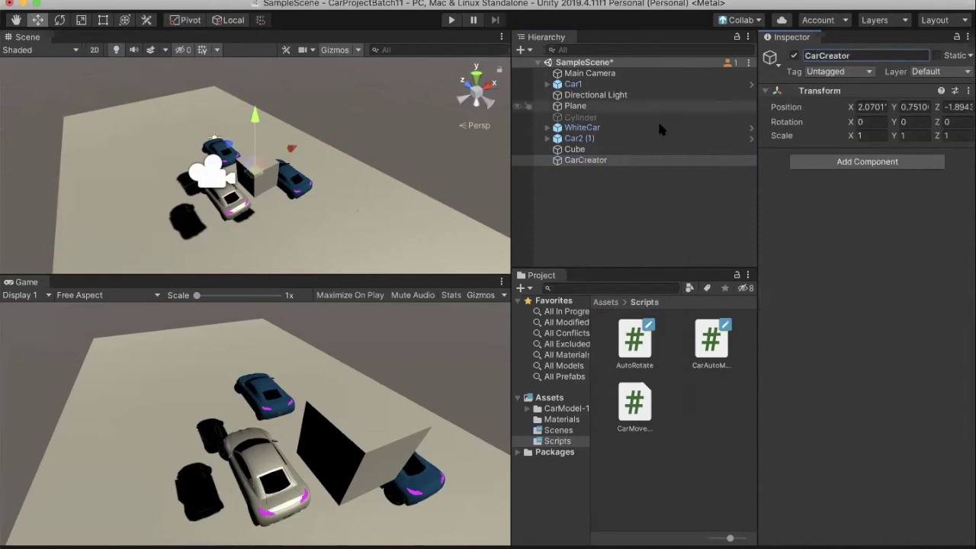
Drag CarCreator up high above the ground.
left_click(578, 162)
scroll(309, 169, "down", 3)
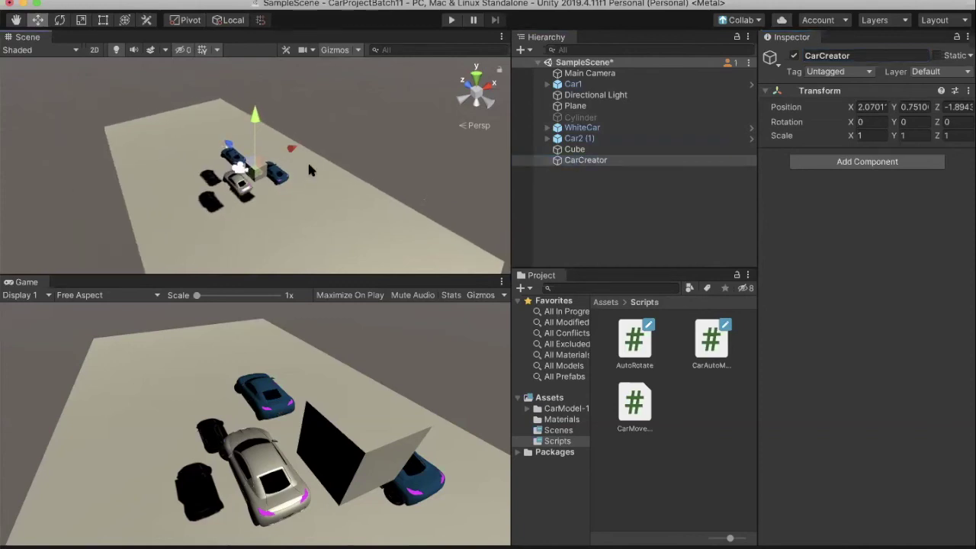
left_click_drag(251, 114, 250, 60)
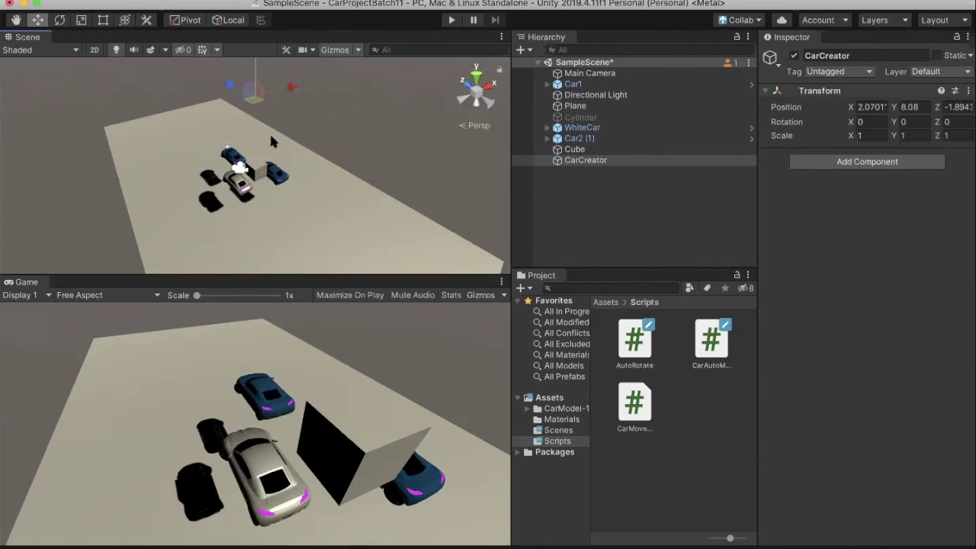
left_click_drag(355, 153, 401, 171, "alt")
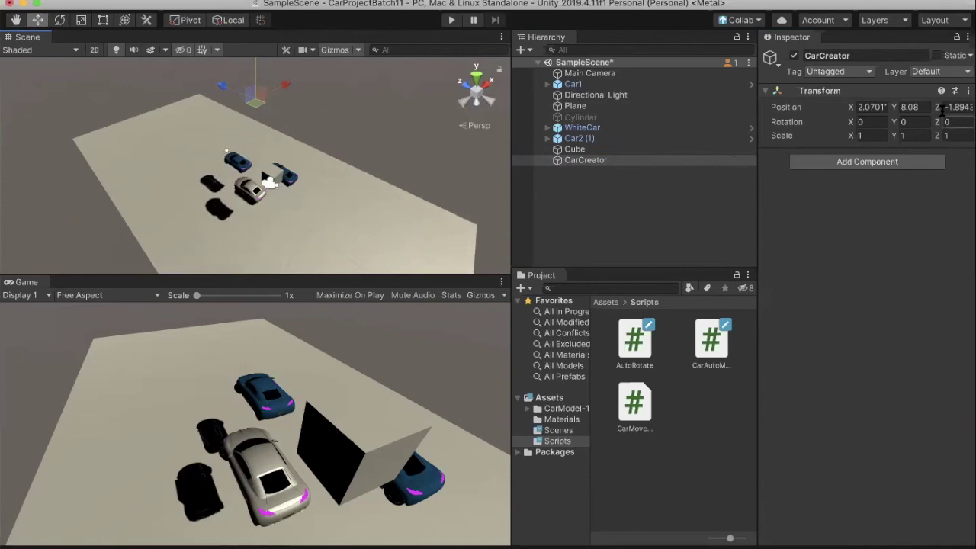
Set CarCreator's position to 0, 8, 0 and show the CarModel-1 folder's contents.
left_click(911, 107)
left_click(953, 108)
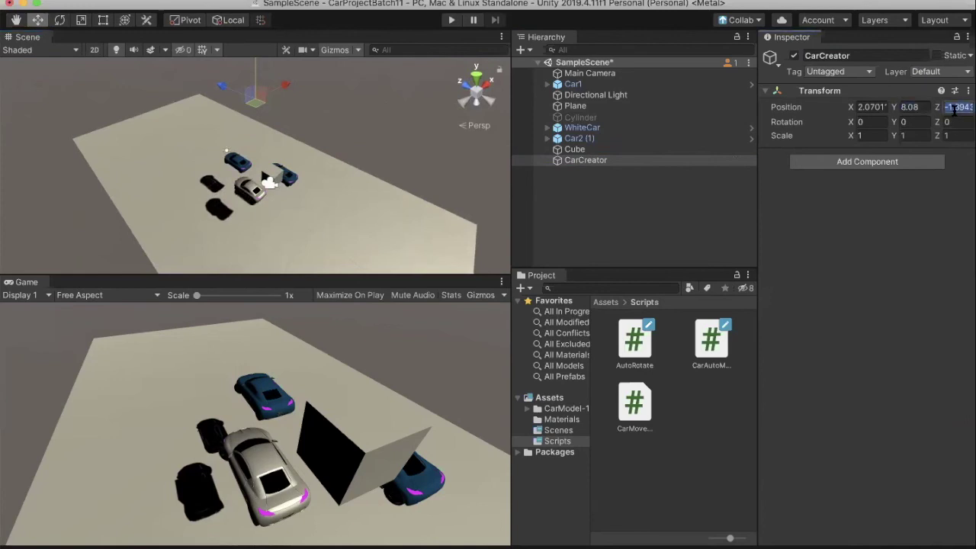
type("0")
left_click(867, 107)
type("0")
left_click(912, 106)
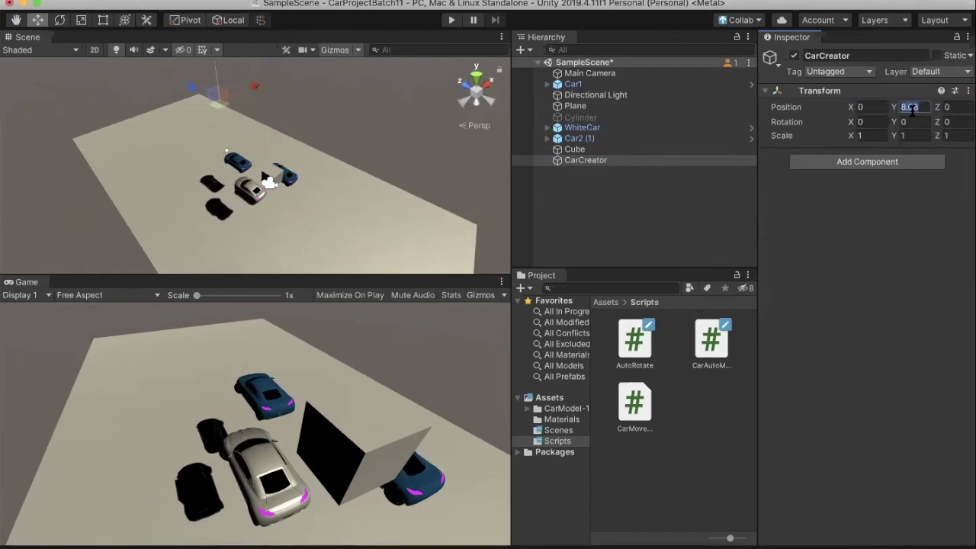
type("8")
left_click(695, 190)
left_click(589, 162)
left_click(564, 408)
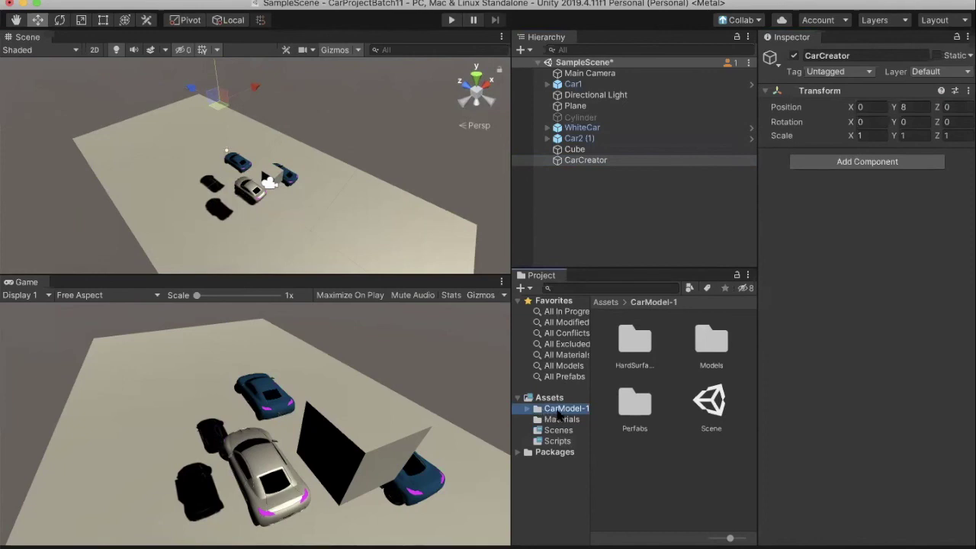
Open the Perfabs folder and select the CarModel-1 prefab.
left_click(637, 408)
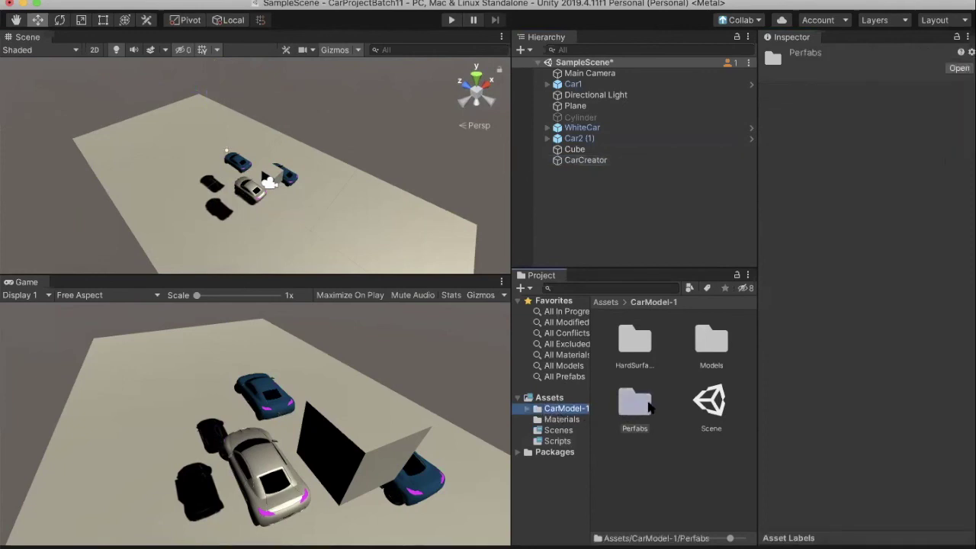
double_click(648, 406)
left_click(619, 363)
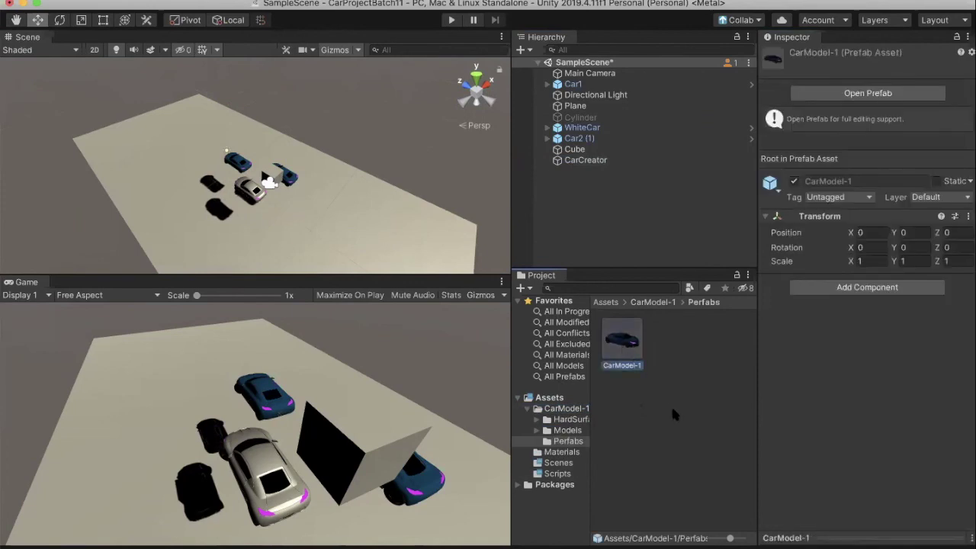
left_click_drag(591, 395, 611, 383)
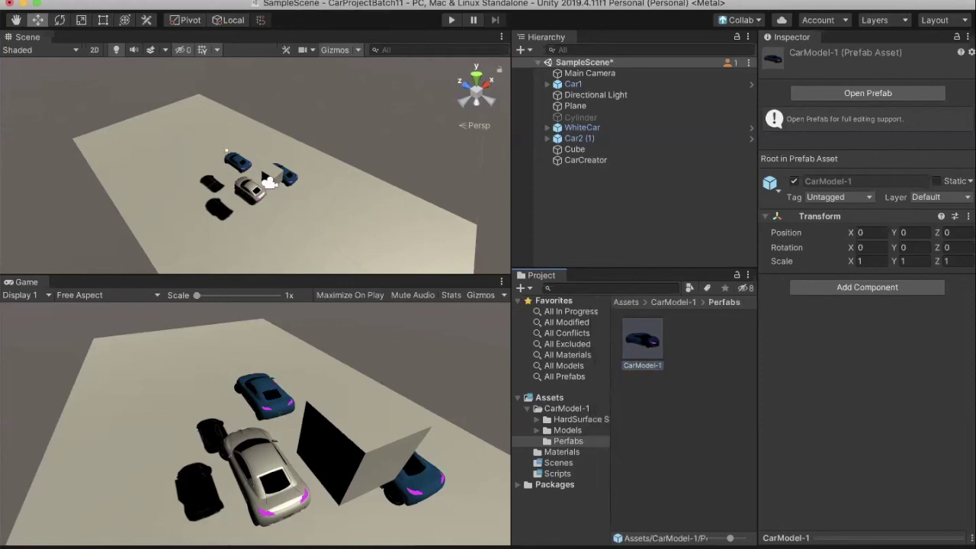
left_click(649, 355)
Duplicate CarModel-1 with Cmd+D and rename the copy OriginalCar.
key("super+d")
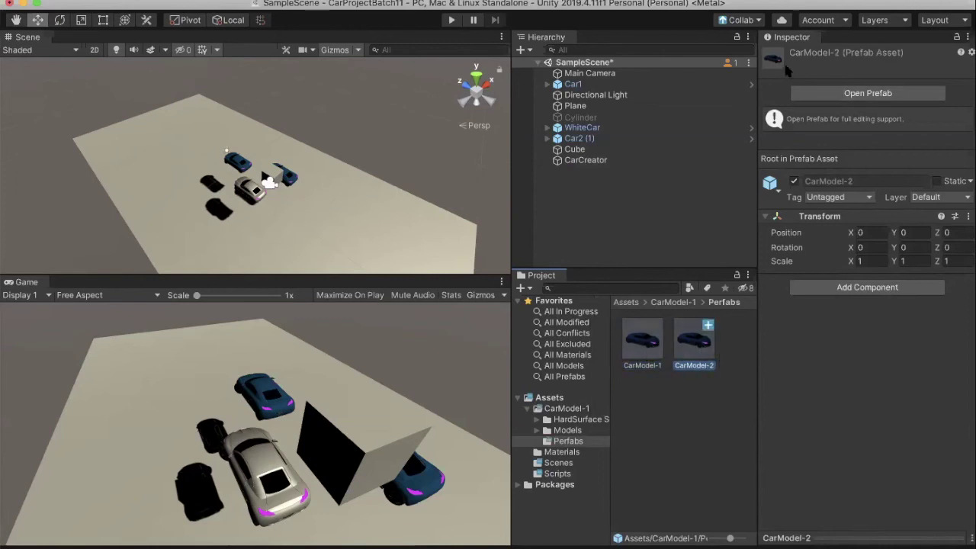
left_click(688, 366)
key("BackSpace")
key("BackSpace")
key("BackSpace")
key("BackSpace")
key("BackSpace")
key("BackSpace")
key("BackSpace")
key("BackSpace")
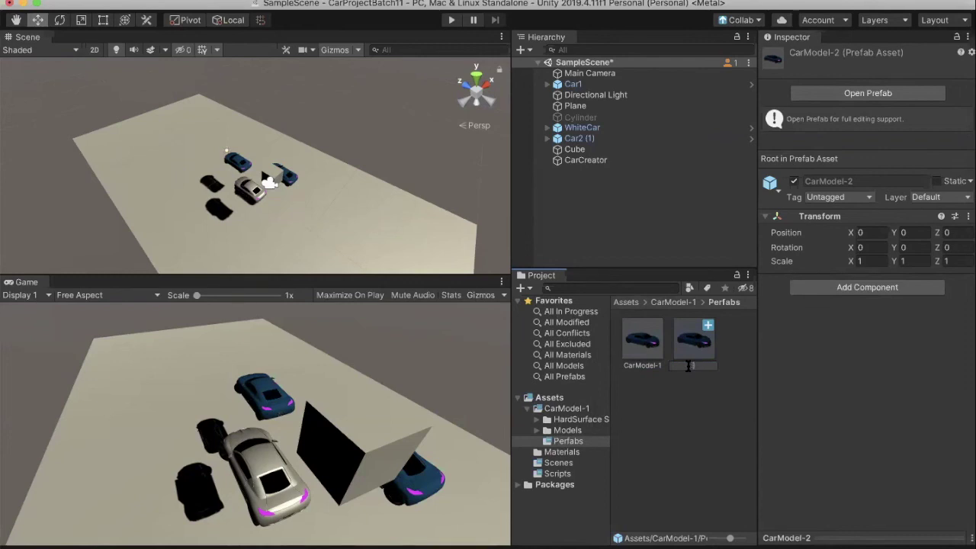
type("OriginalCar")
key("Return")
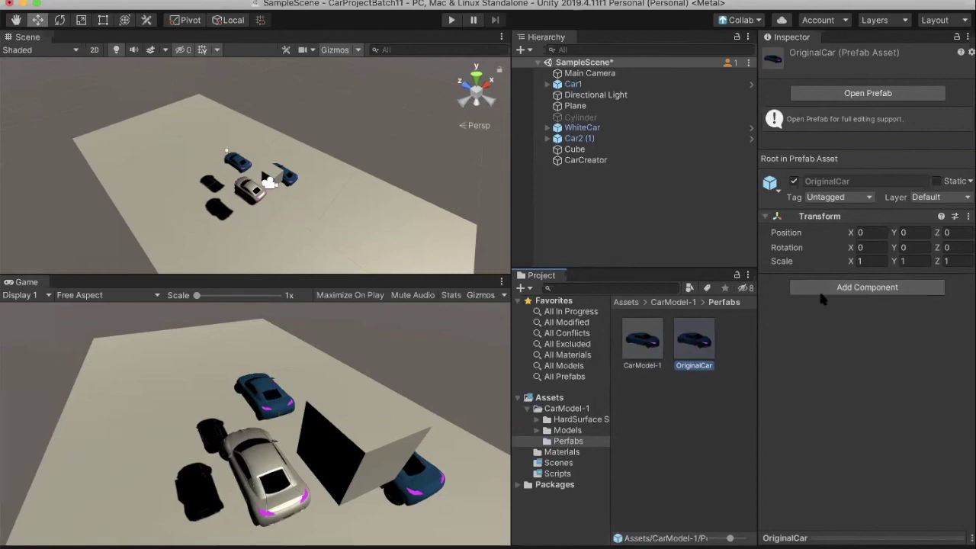
Open the OriginalCar prefab and add a Box Collider to it.
left_click(855, 93)
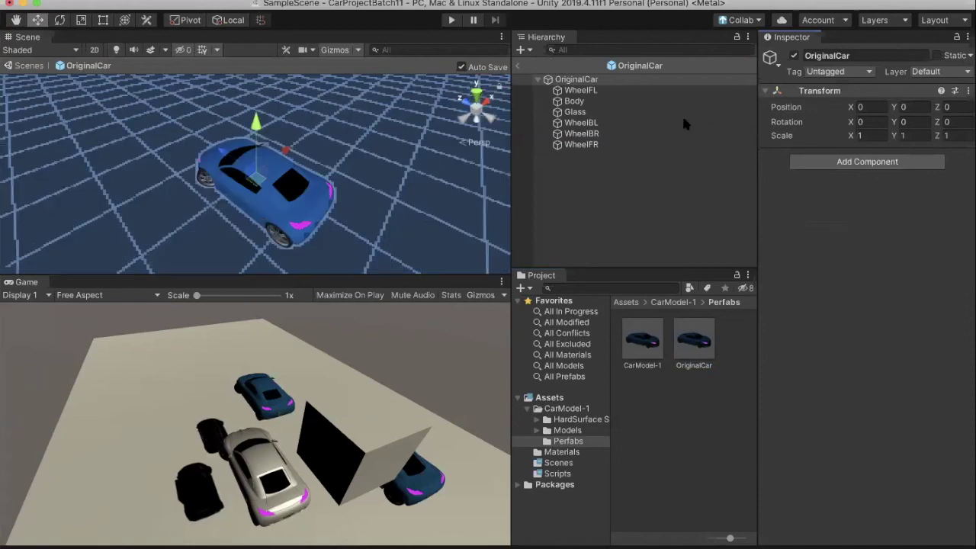
left_click(828, 162)
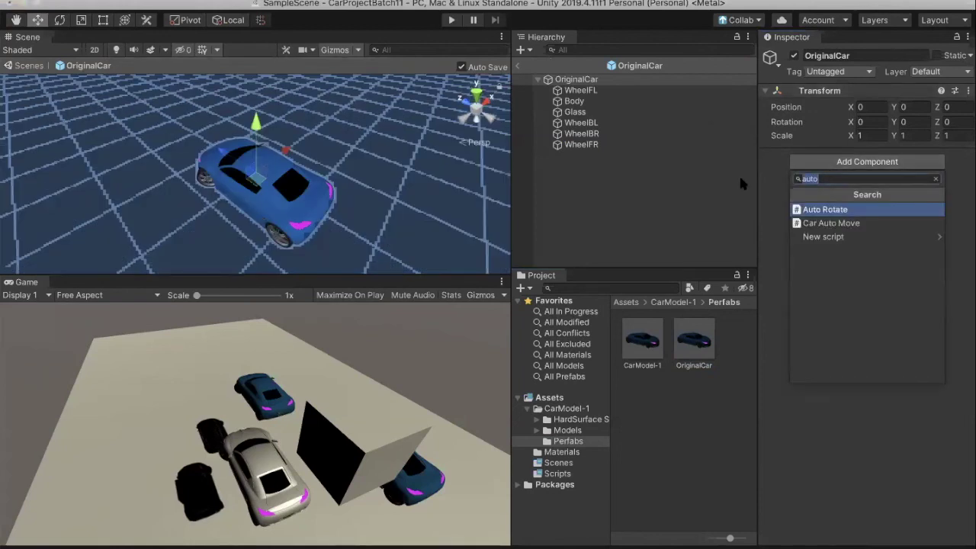
type("bo")
key("Down")
key("BackSpace")
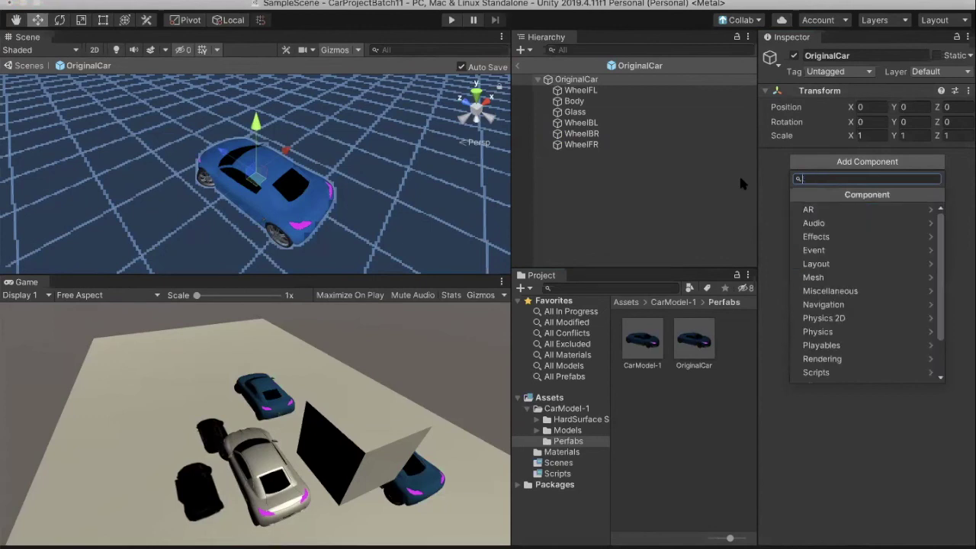
type("b")
key("Down")
type("o")
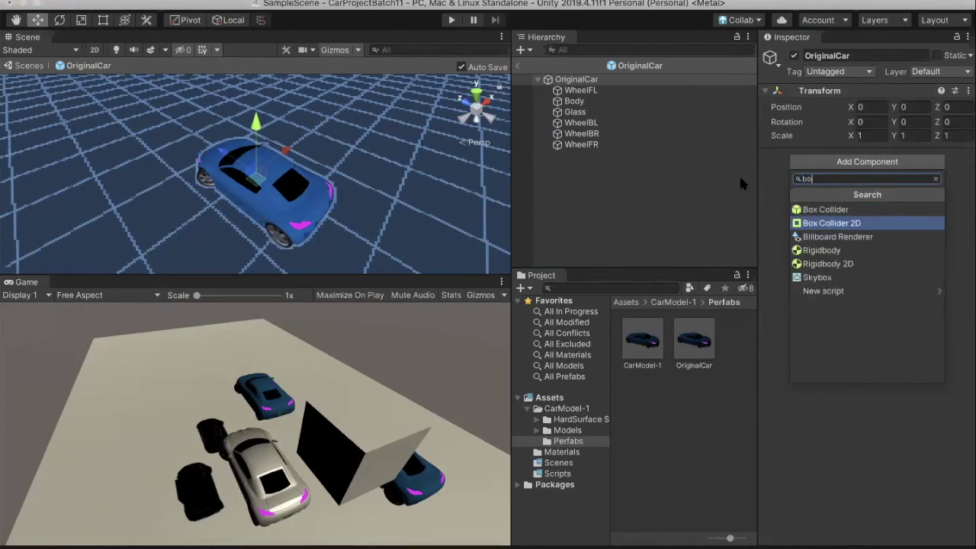
key("Up")
key("Return")
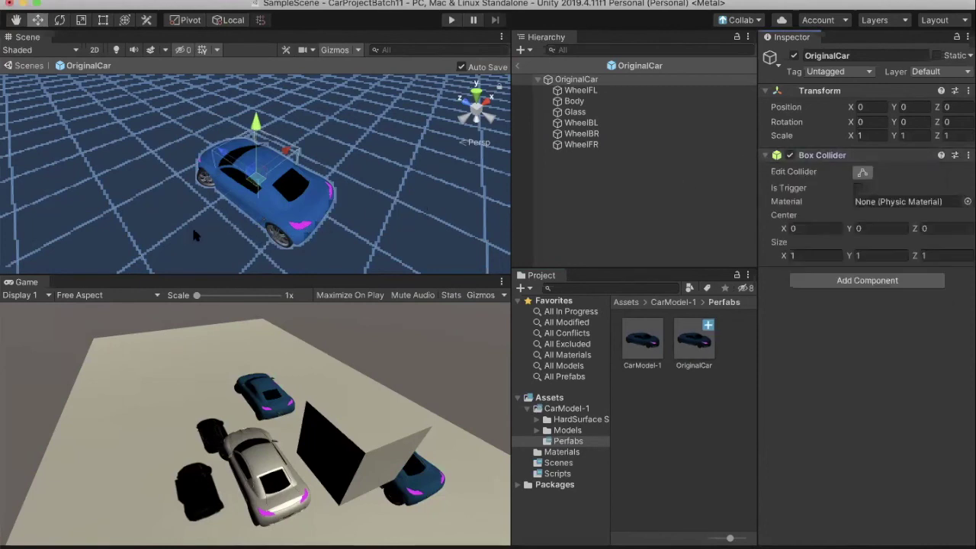
Check the car's collider bounds from a side view and add a Rigidbody.
key("u")
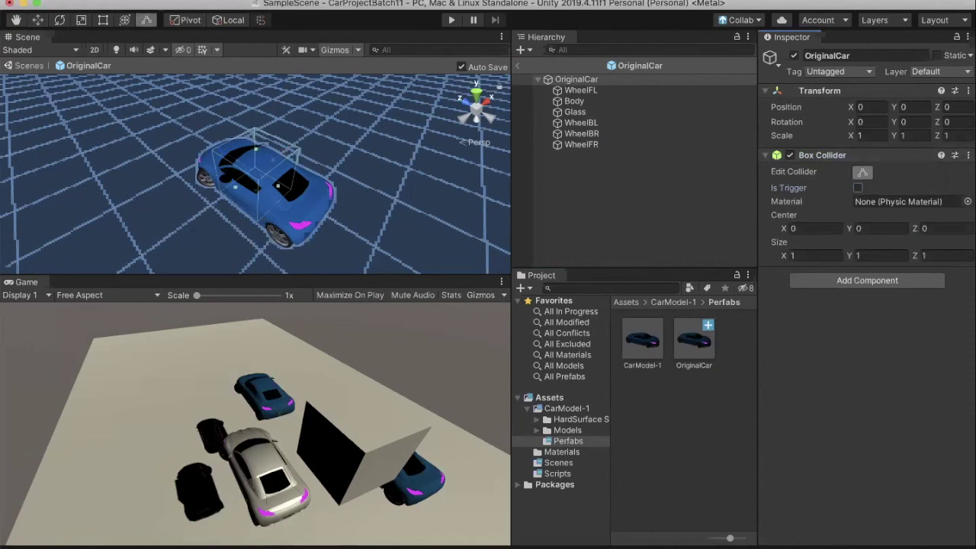
left_click_drag(329, 103, 392, 103, "alt")
left_click_drag(398, 157, 81, 237, "alt")
left_click_drag(248, 200, 652, 157, "alt")
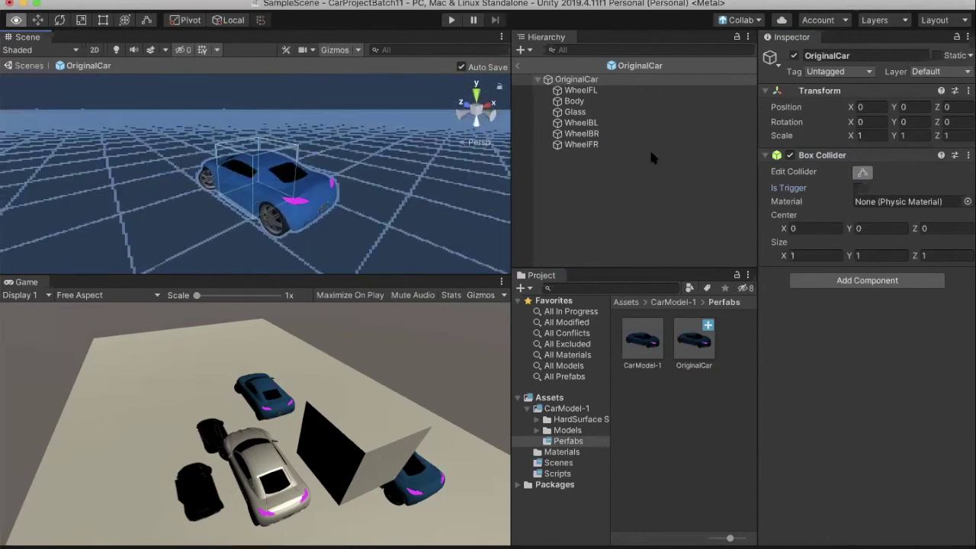
left_click(855, 280)
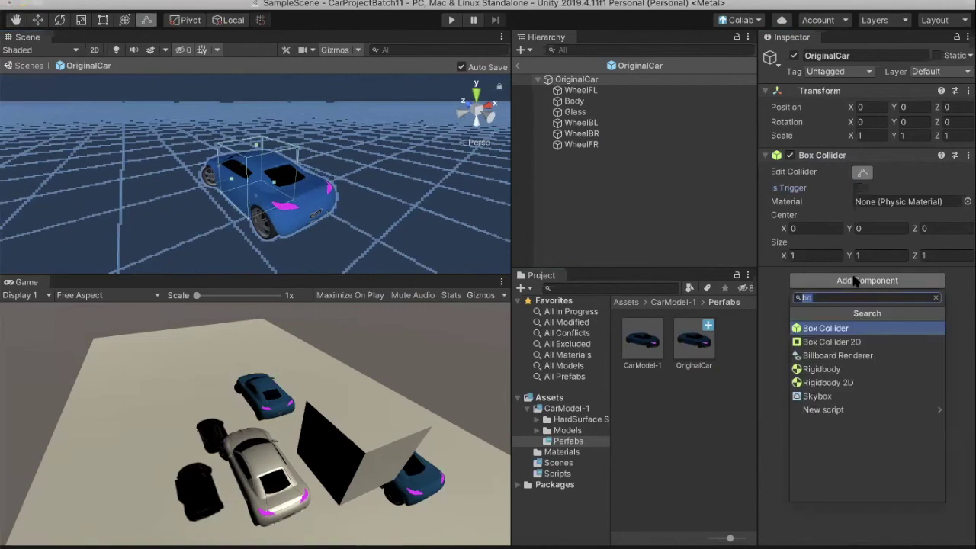
type("ri")
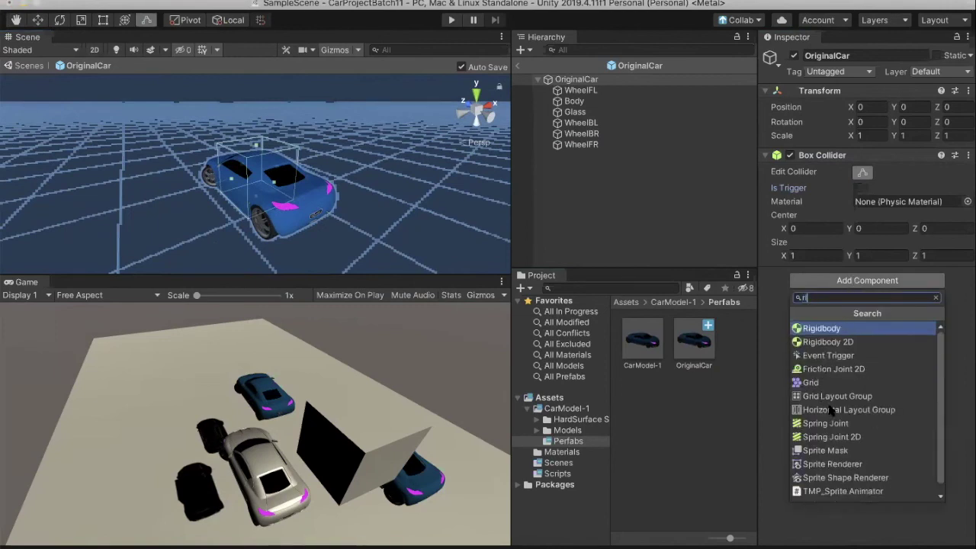
key("Return")
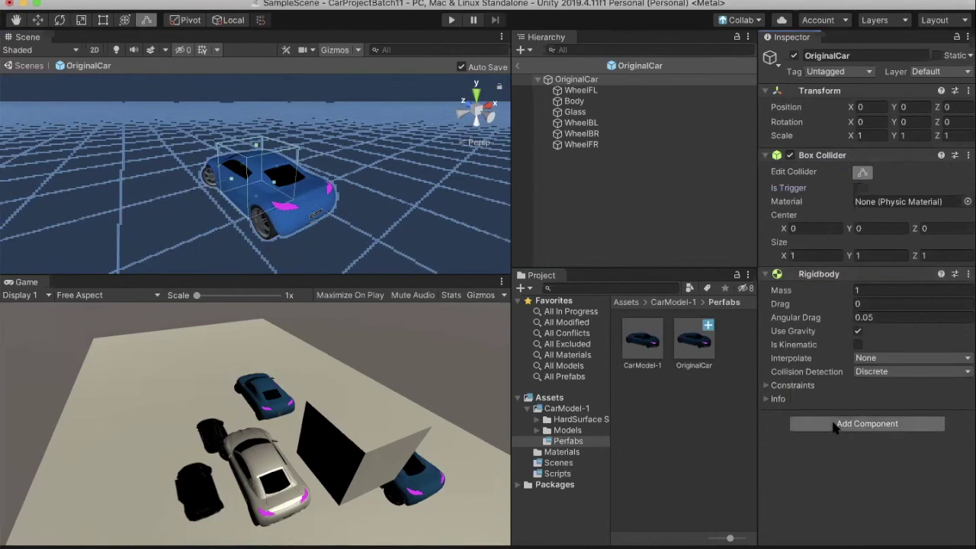
Add Car Auto Move with move direction 0, 0, 1 and speed 1.
left_click(833, 425)
type("r")
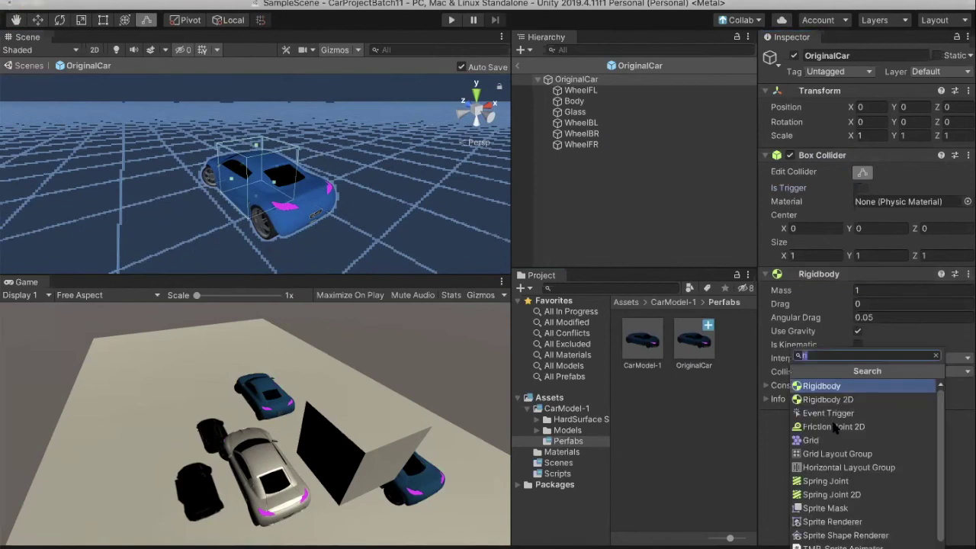
type("auto")
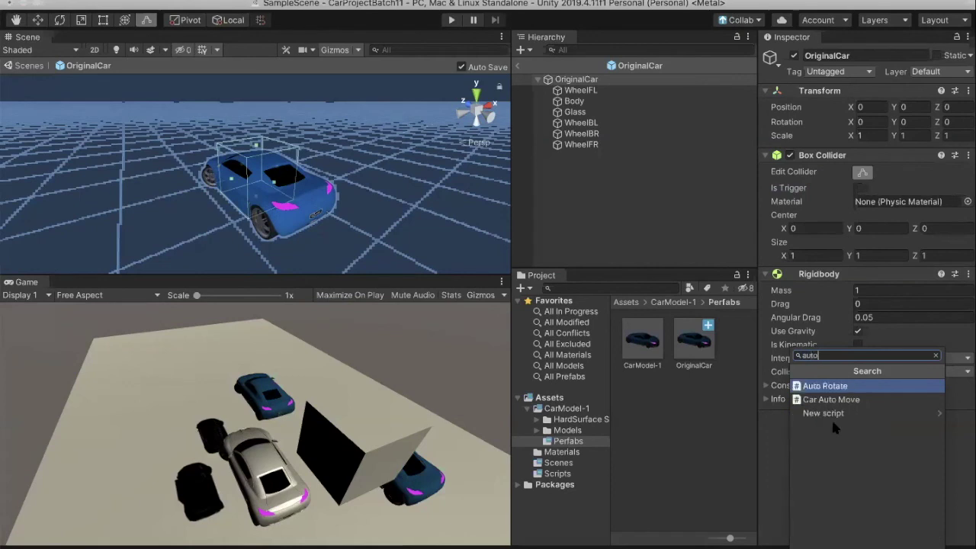
key("Down")
key("Escape")
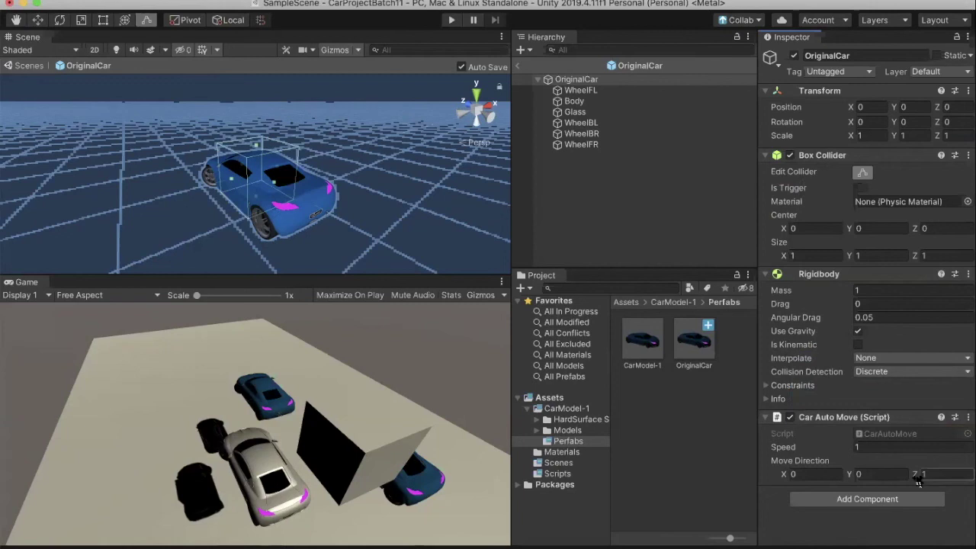
left_click(862, 449)
double_click(705, 352)
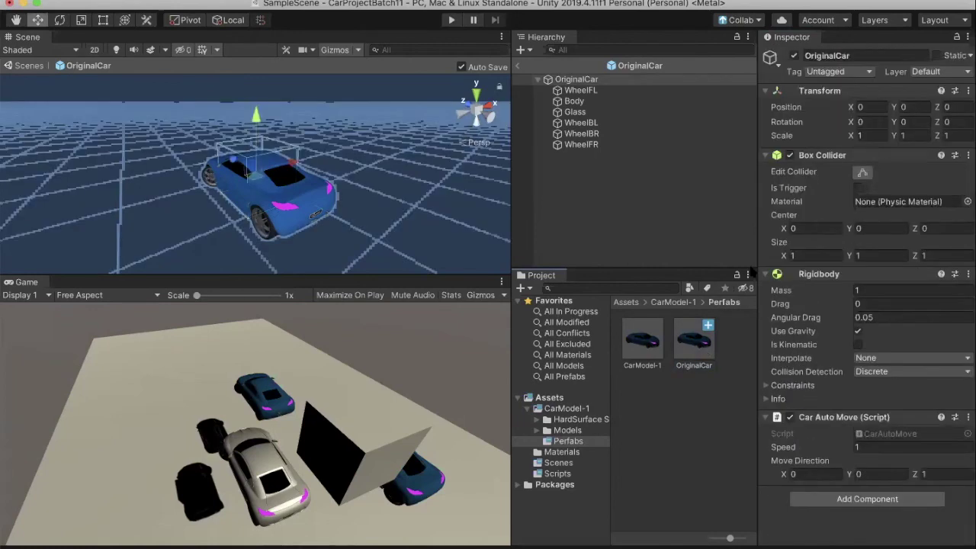
Exit prefab mode, select CarCreator, and show the Scripts folder's contents.
left_click(518, 66)
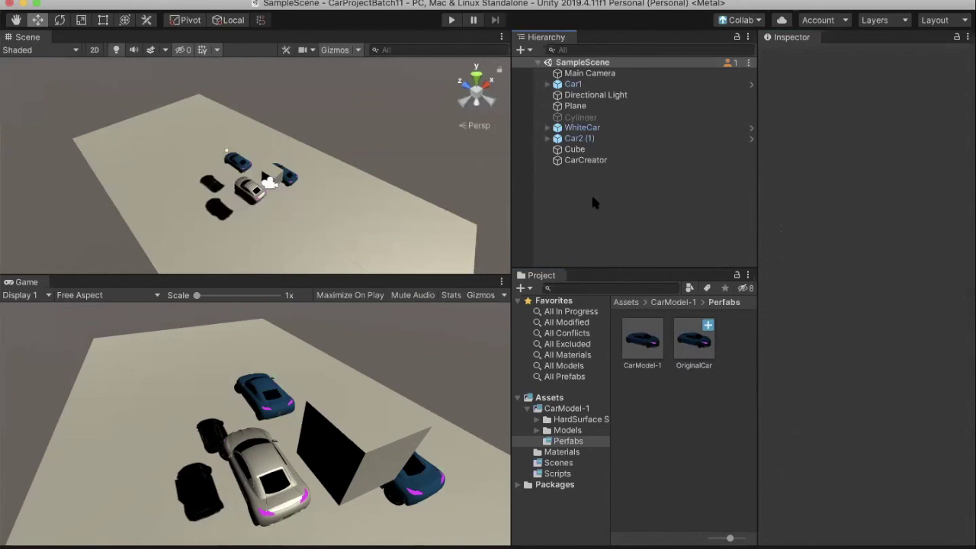
left_click(584, 161)
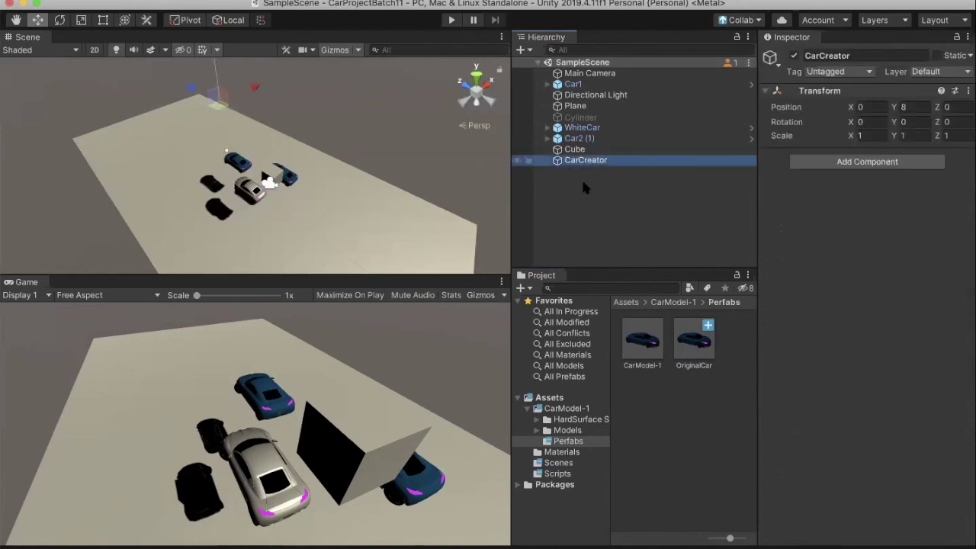
left_click(528, 409)
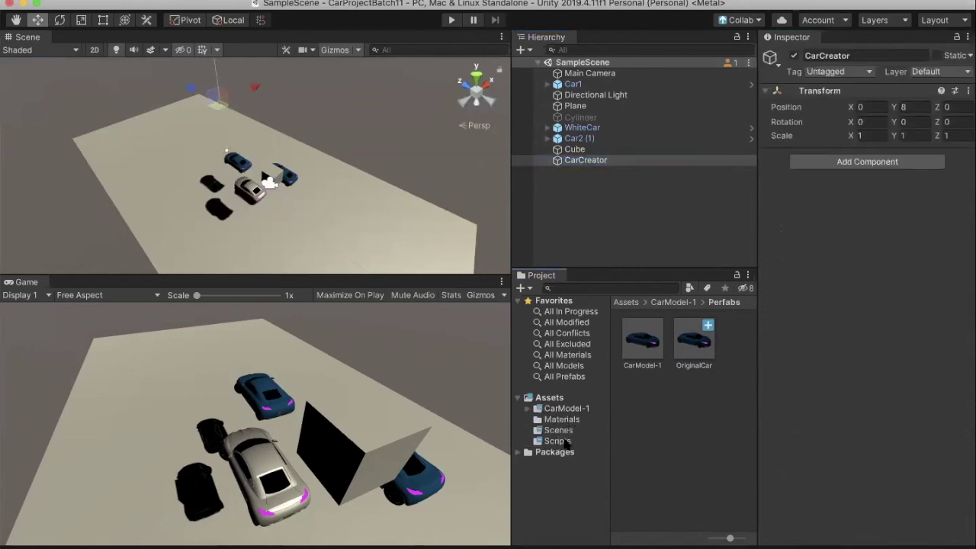
left_click(557, 441)
left_click(702, 443)
Create a C# script named CarCreator in Scripts and open it in the editor.
right_click(696, 389)
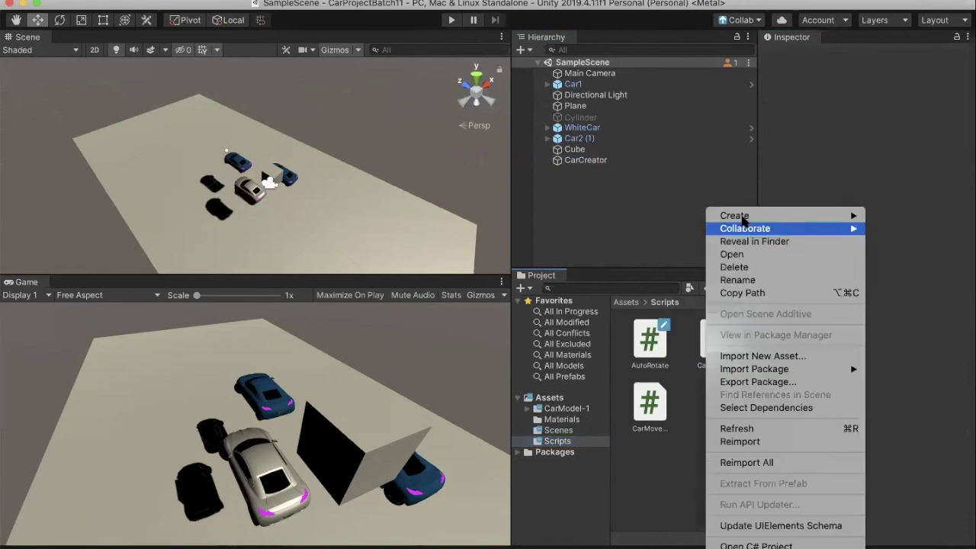
mouse_move(732, 215)
left_click(582, 80)
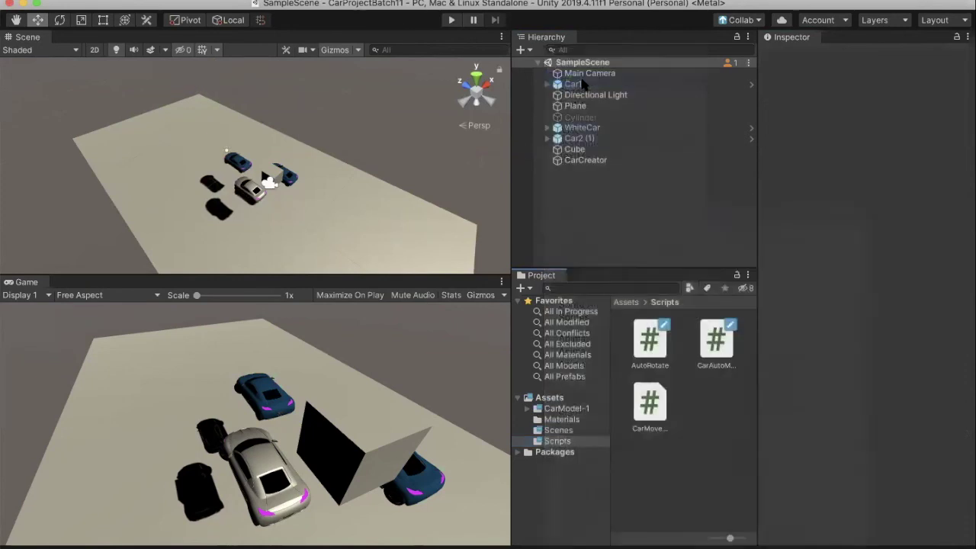
type("Car")
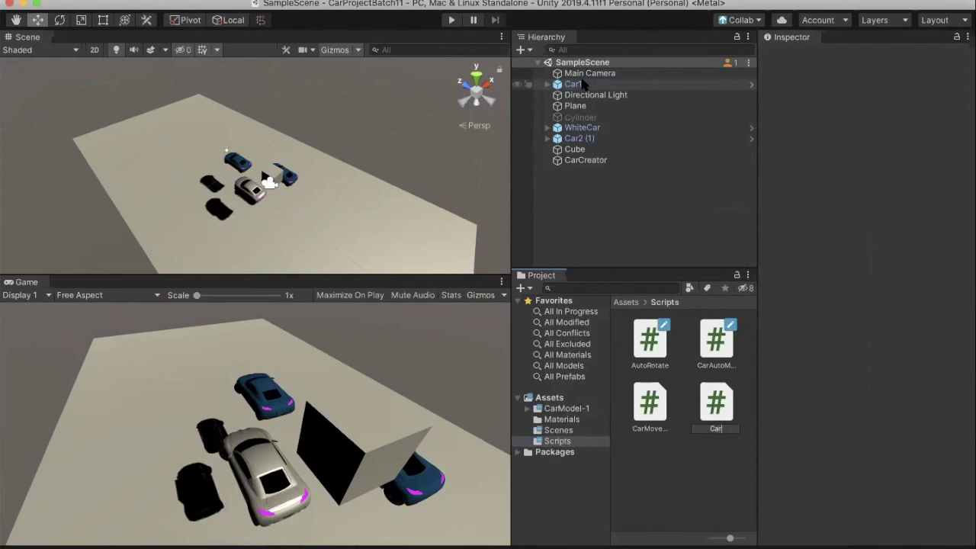
type("Creator")
key("Return")
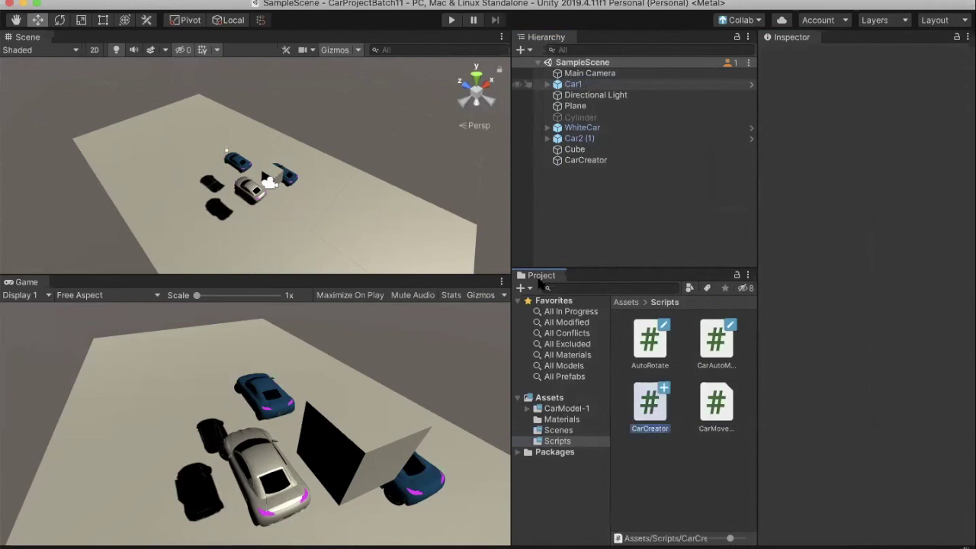
double_click(647, 406)
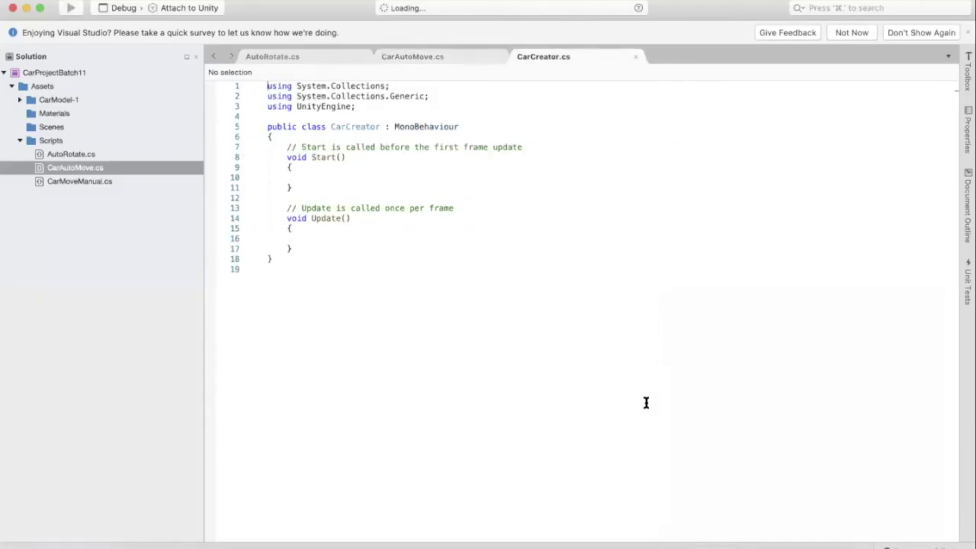
left_click(440, 55)
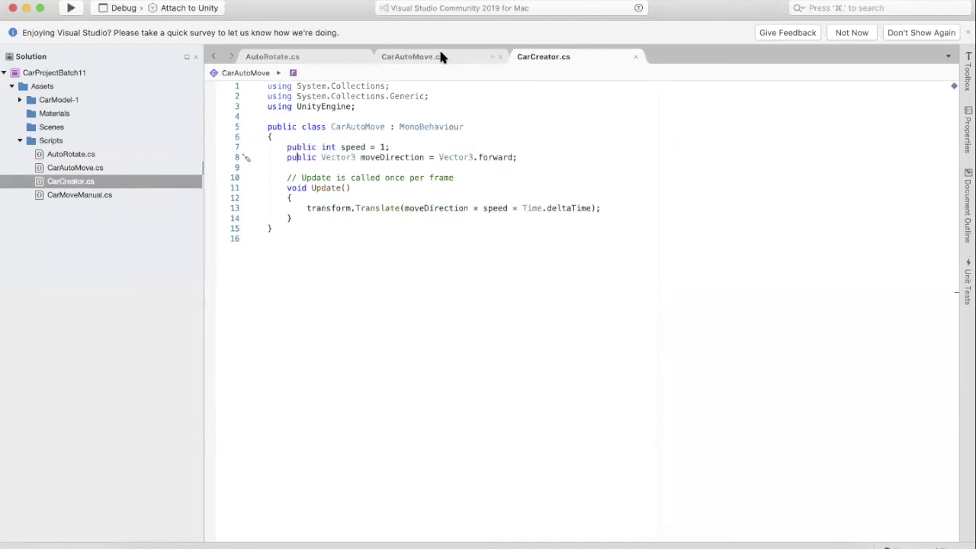
Review the Start and Update methods of AutoRotate and CarAutoMove.
left_click(297, 60)
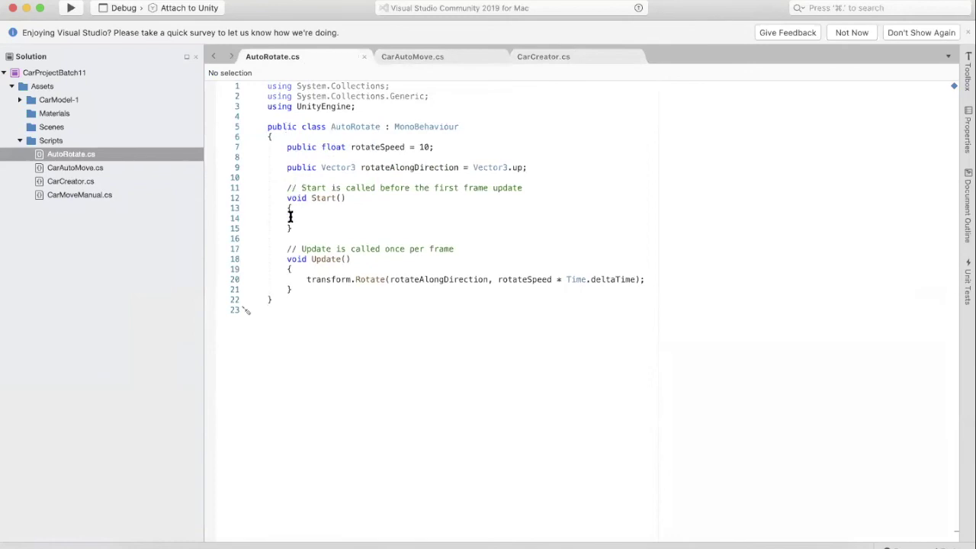
left_click_drag(285, 198, 302, 223)
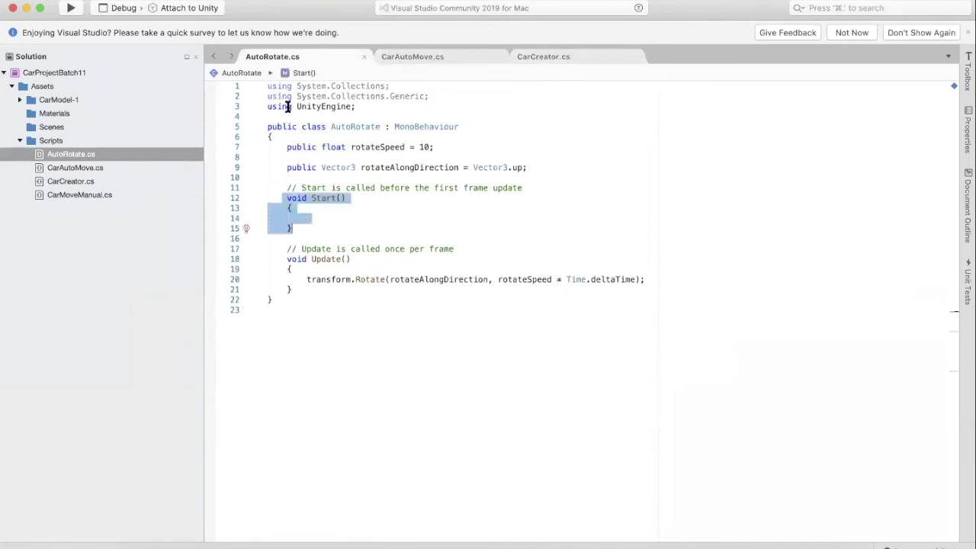
left_click(282, 258)
left_click_drag(282, 257, 300, 290)
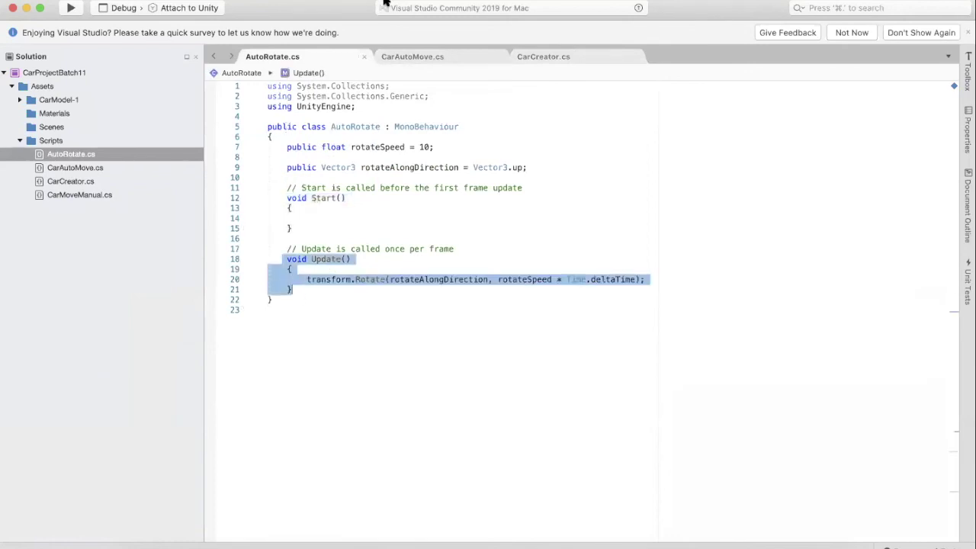
left_click(404, 59)
left_click_drag(285, 187, 292, 219)
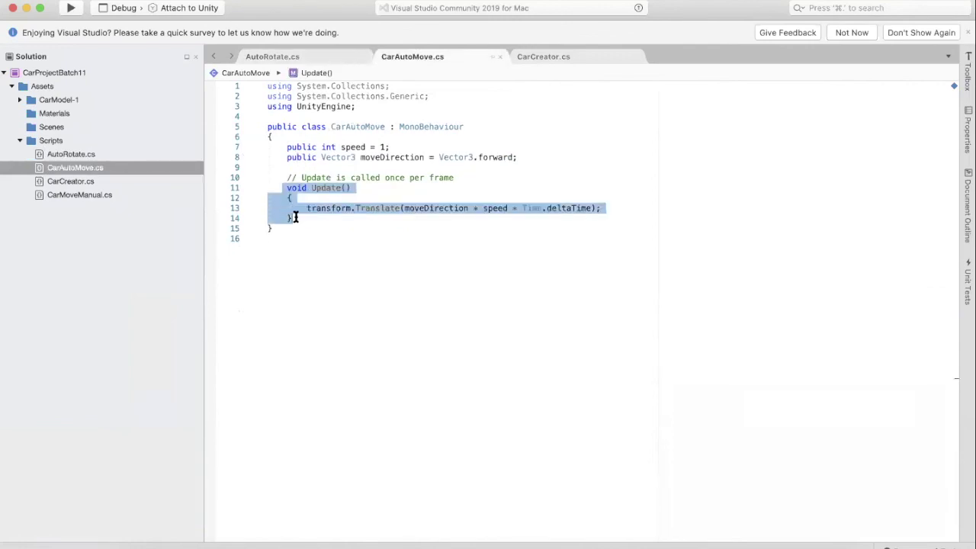
Compare CarCreator's empty Update with CarAutoMove's transform.Translate and AutoRotate's Rotate calls.
left_click(543, 56)
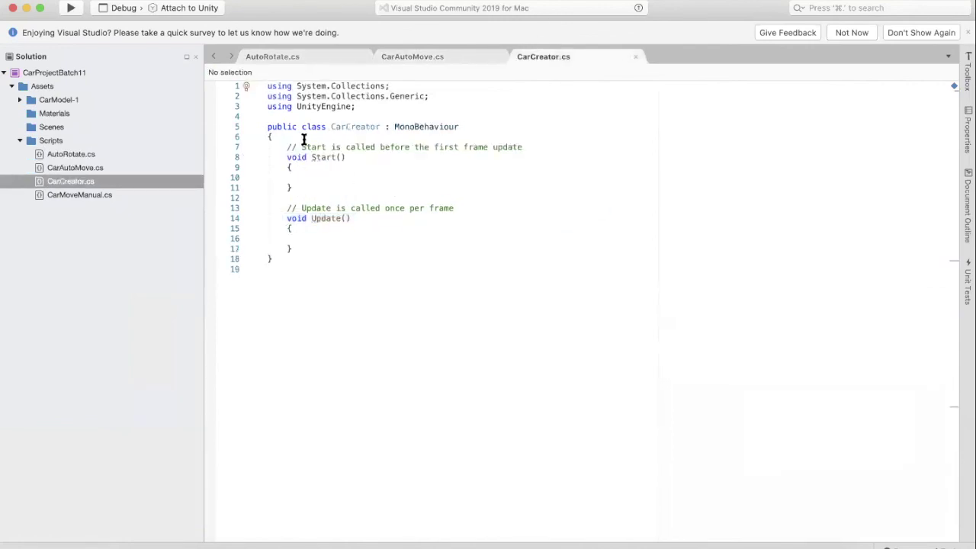
left_click(317, 239)
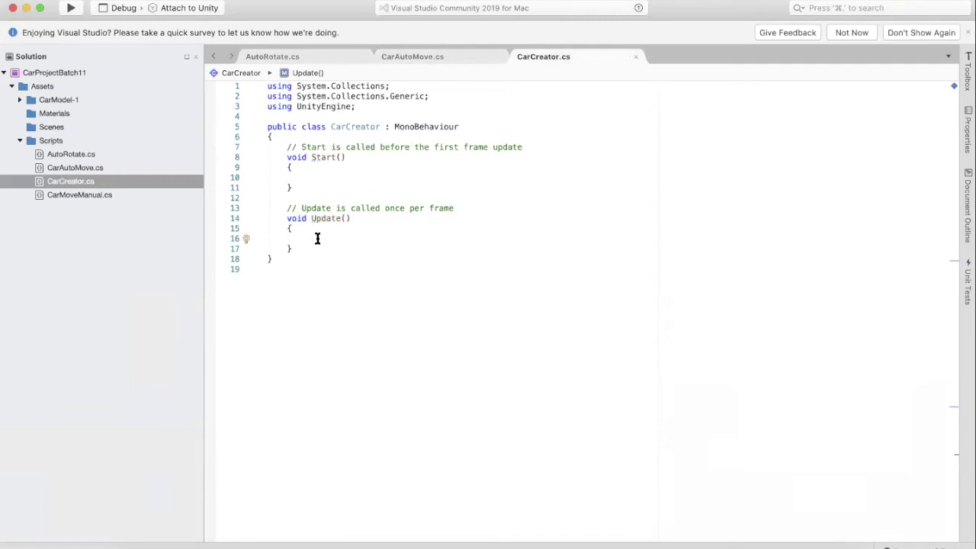
left_click(424, 58)
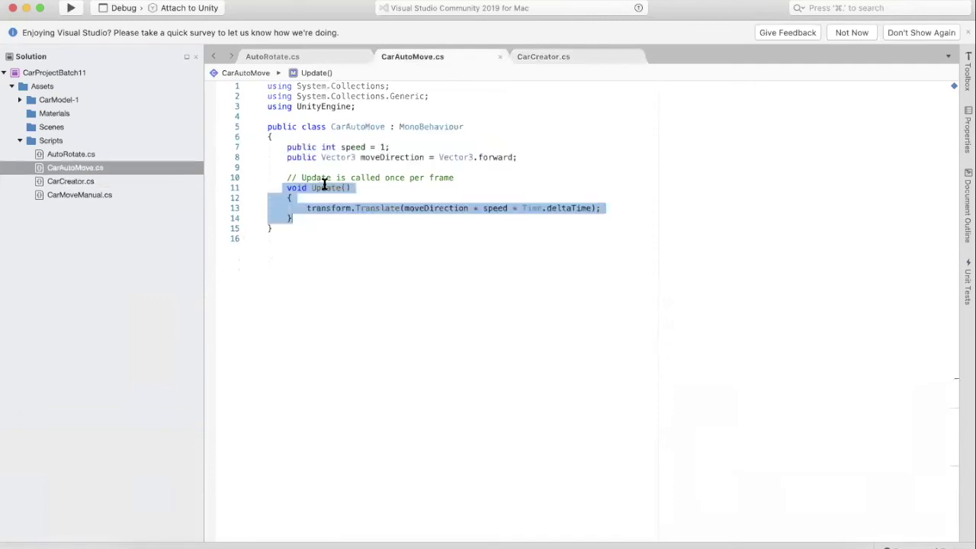
left_click(374, 208)
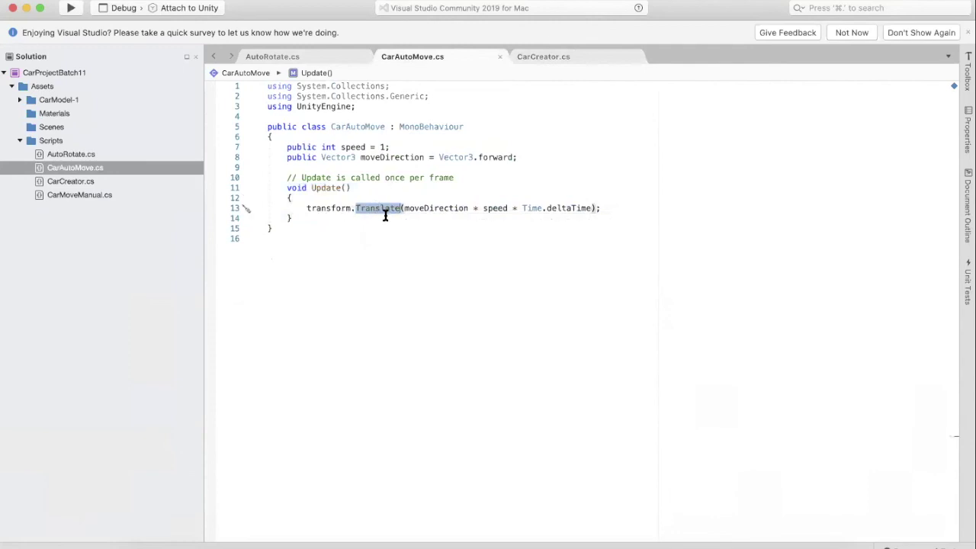
left_click(320, 208)
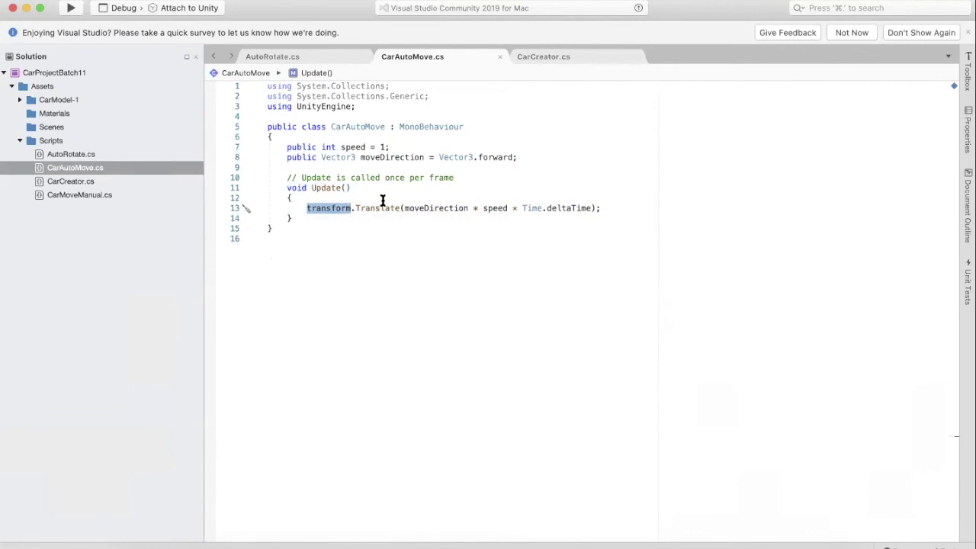
left_click(372, 209)
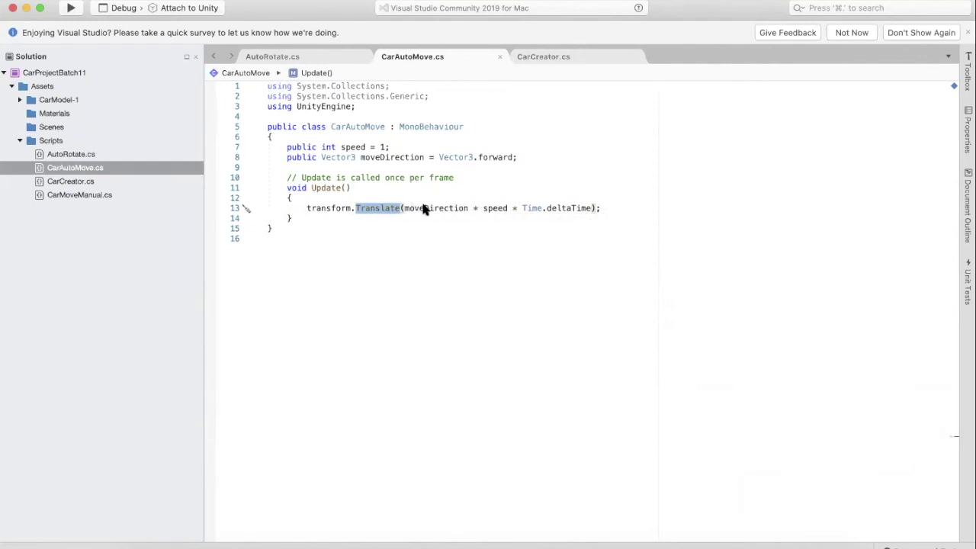
left_click(307, 61)
left_click(371, 279)
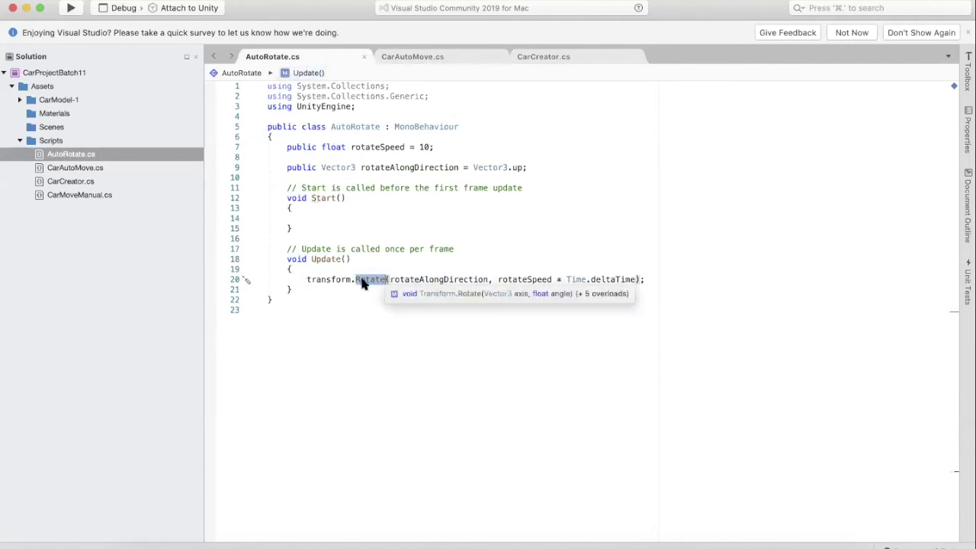
Write an Instantiate(); call in CarCreator's Update, browsing its overloads.
left_click(544, 58)
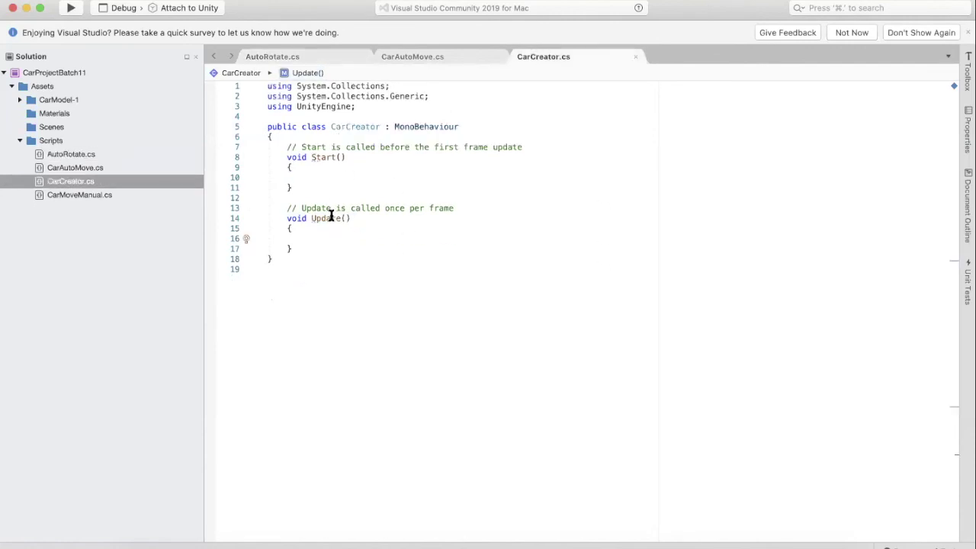
type("In")
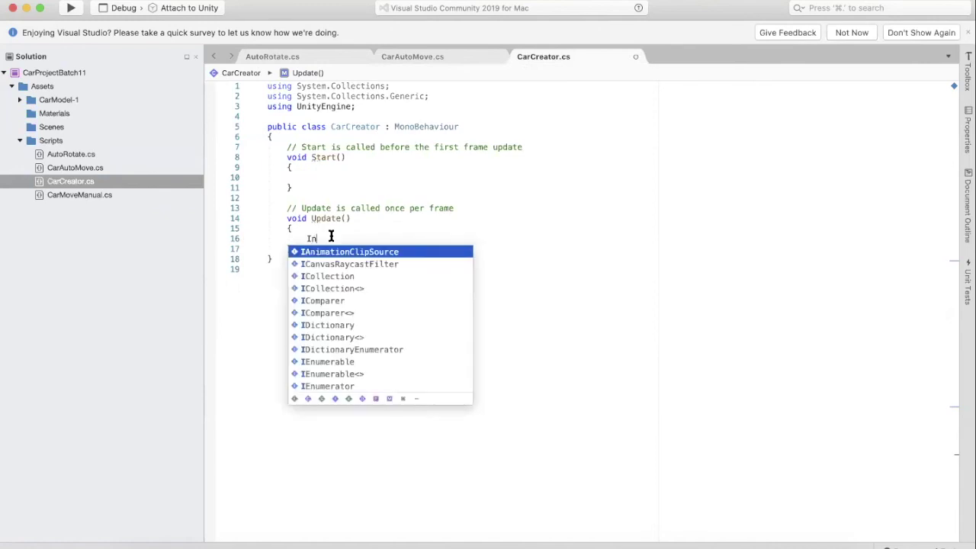
type("sta")
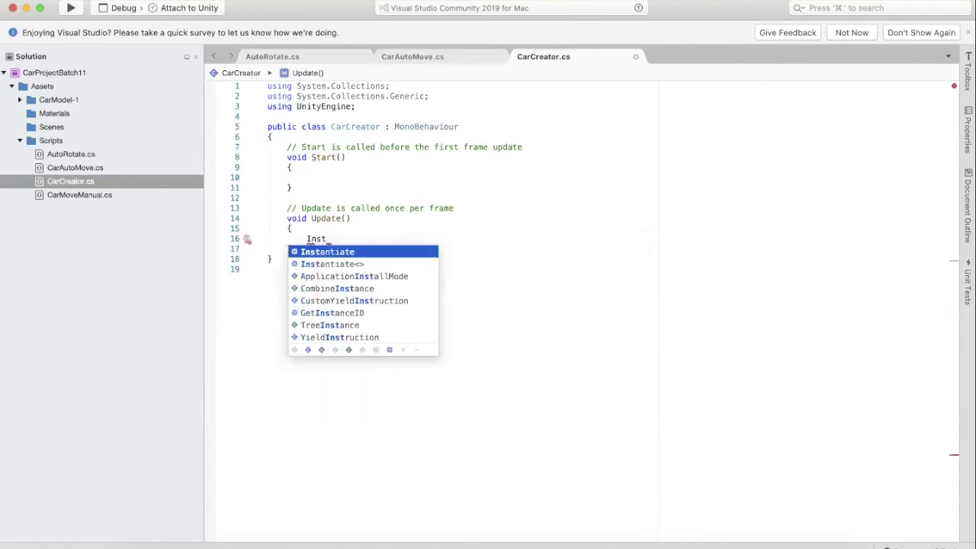
key("Return")
type("(")
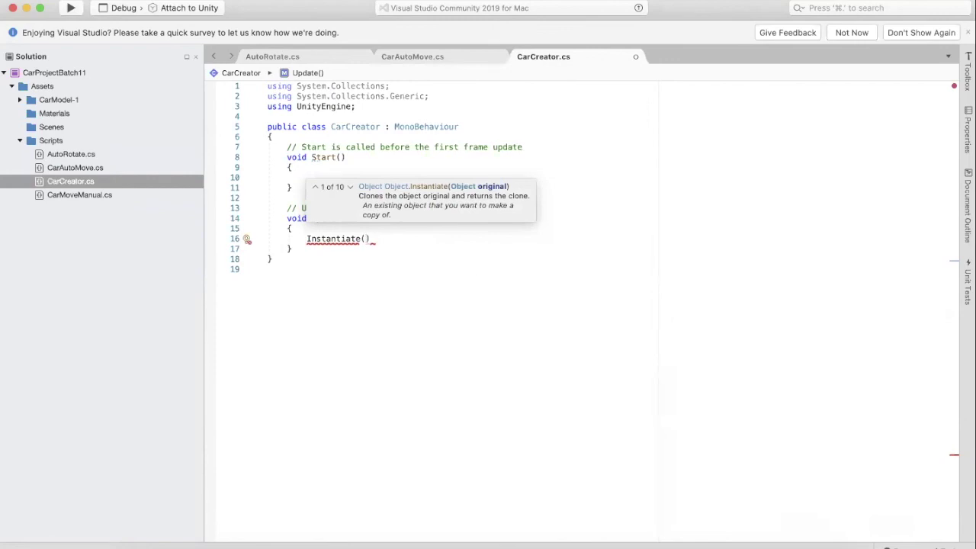
key("Down")
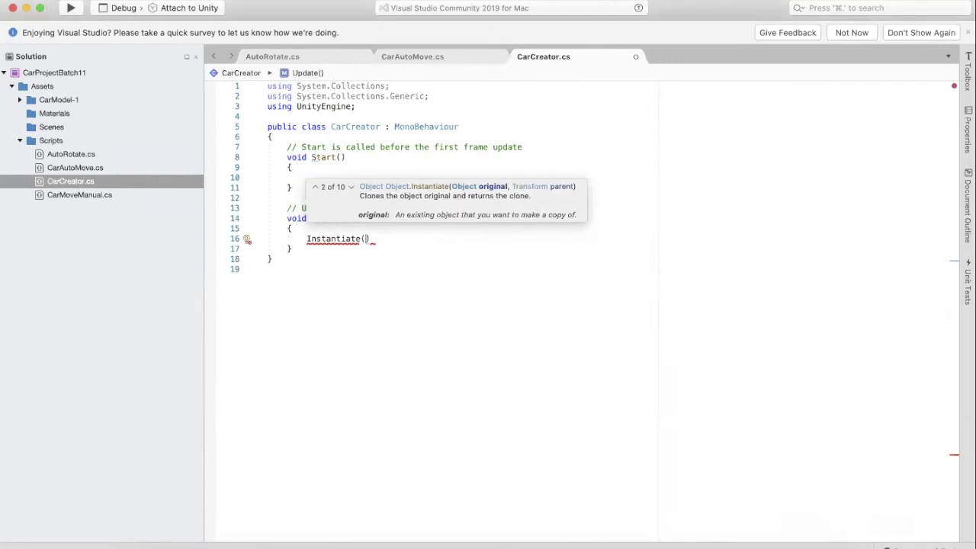
key("Down")
key("Down")
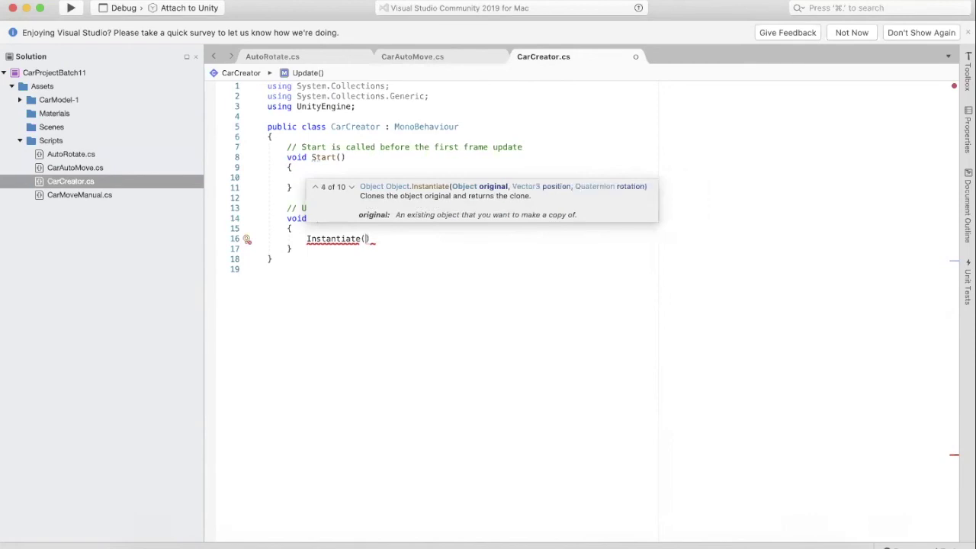
key("Right")
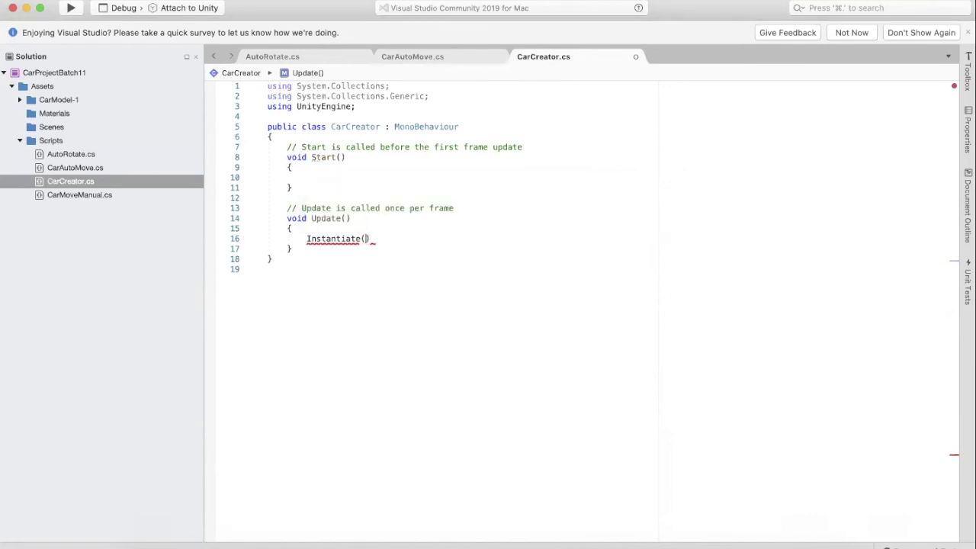
type(";")
Comment out the Instantiate line with // and insert a blank line above it.
left_click(304, 239)
type("//")
left_click(312, 229)
key("Return")
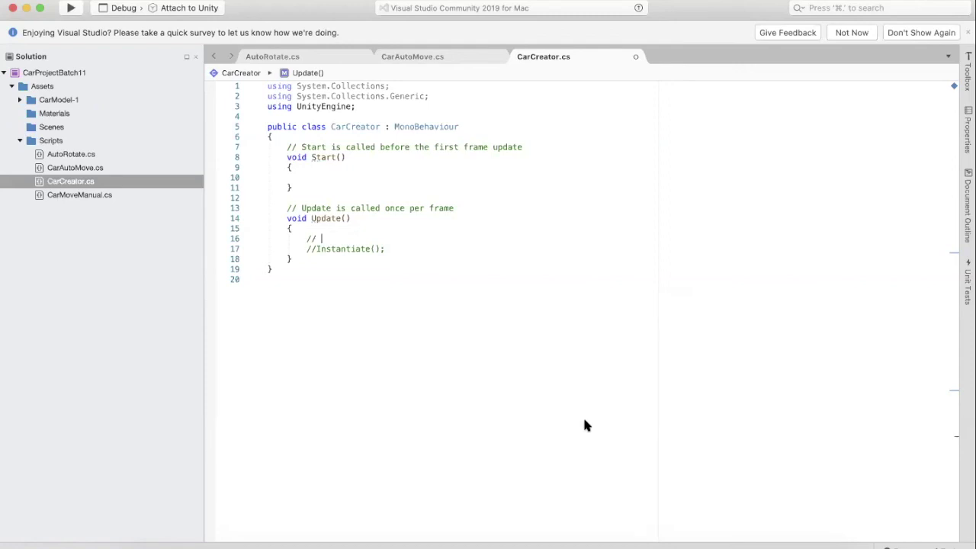
Declare a public GameObject carPrefab; field at the top of the class.
left_click(314, 136)
key("Return")
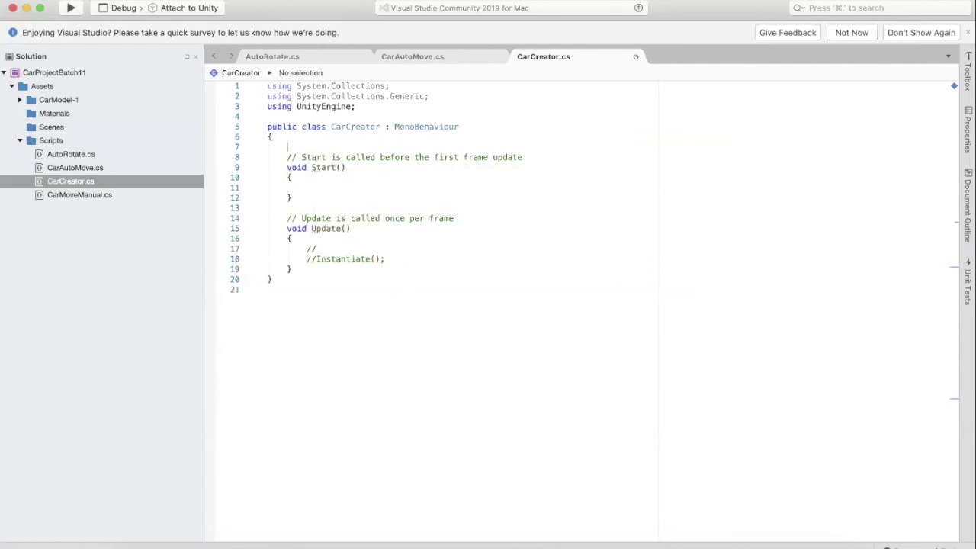
type("public")
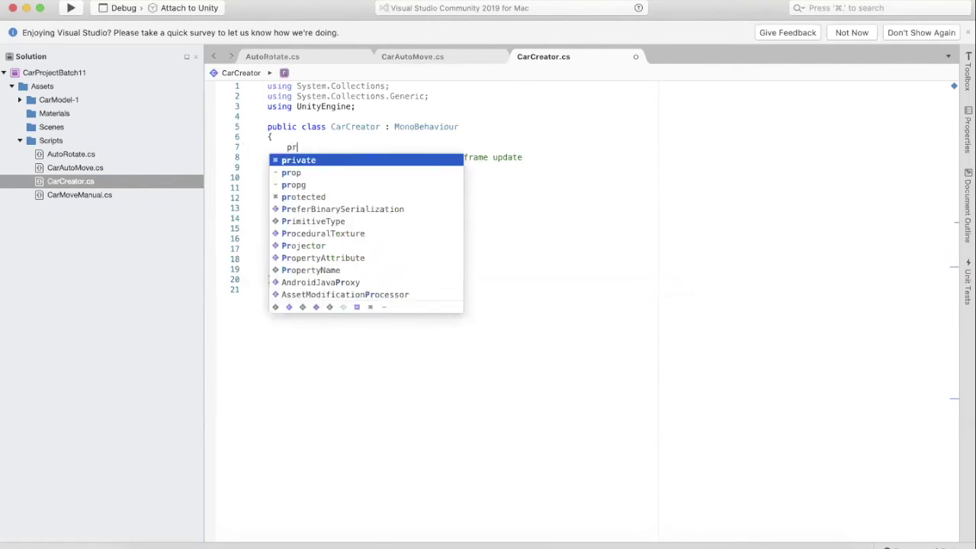
type(" GameObject")
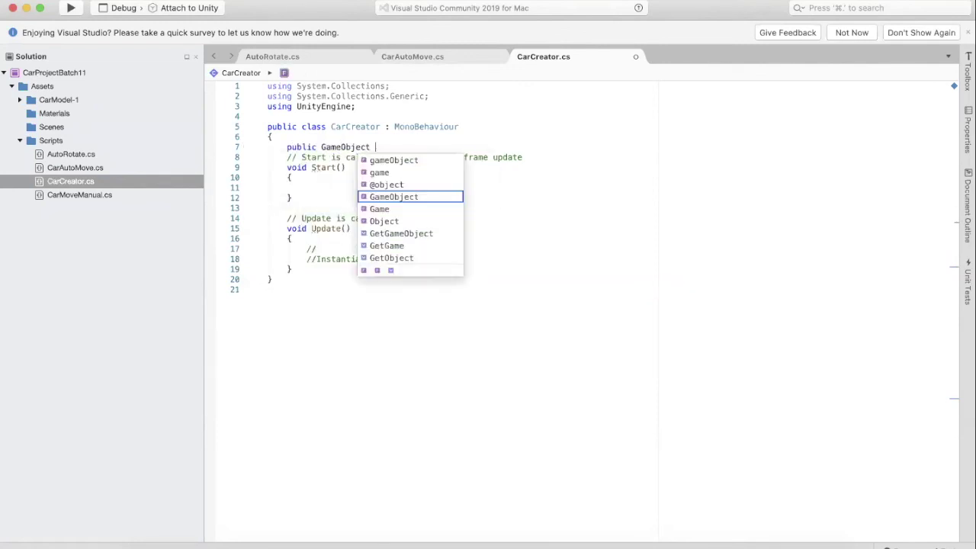
type(" car")
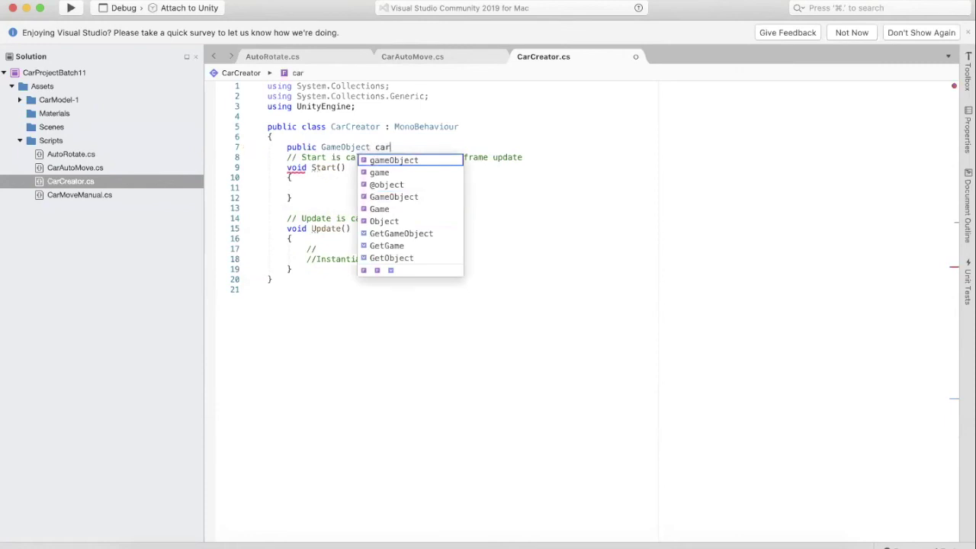
type("Prefab;")
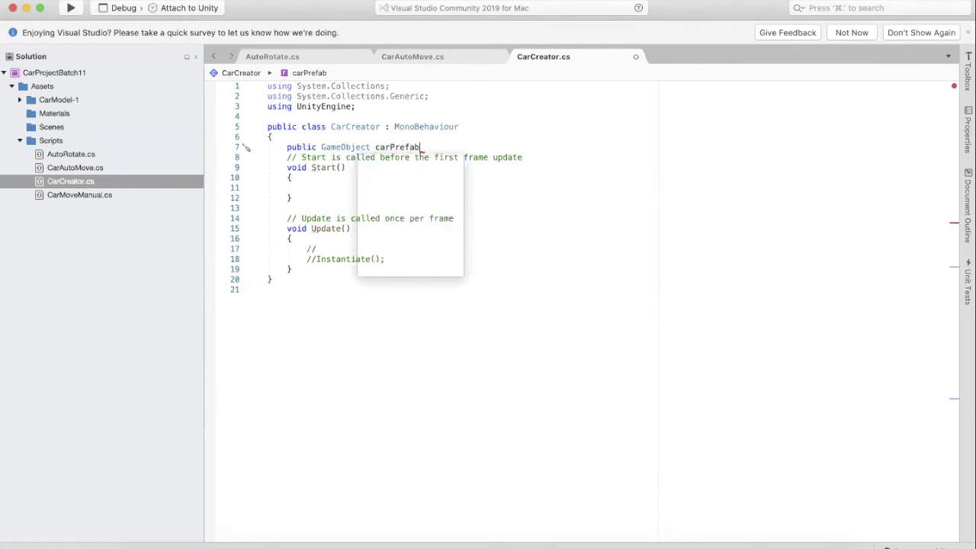
Inspect the GameObject type and carPrefab field descriptions, adding a blank line after the field.
double_click(347, 146)
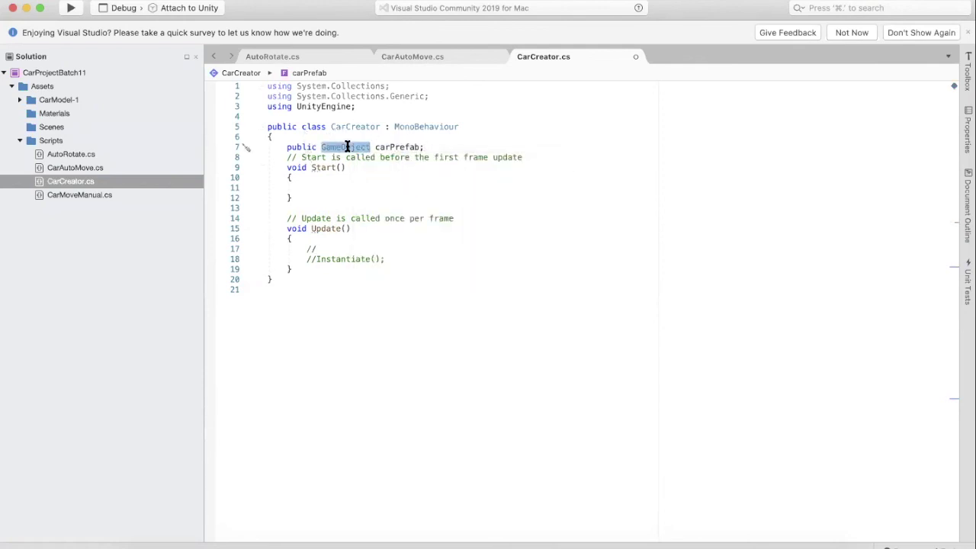
mouse_move(344, 147)
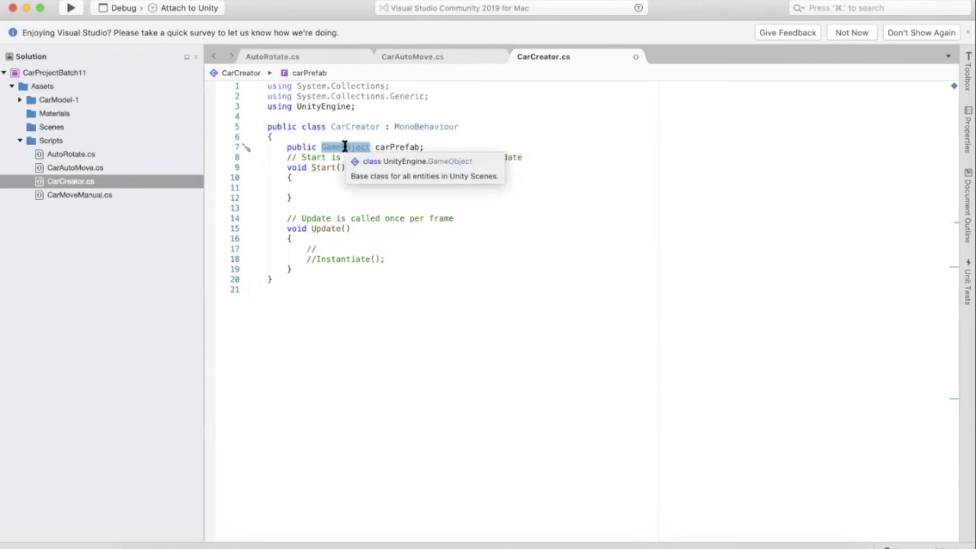
left_click(347, 146)
double_click(348, 146)
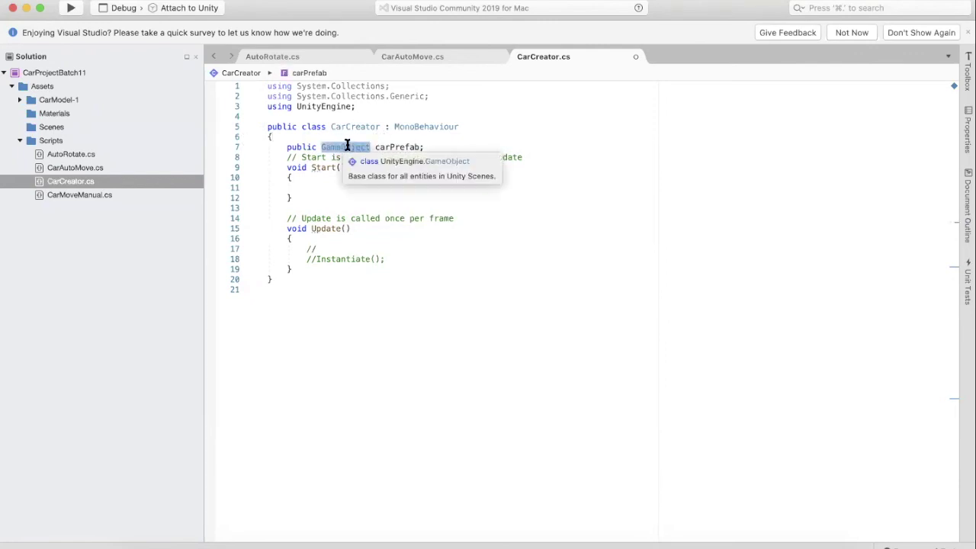
left_click(431, 145)
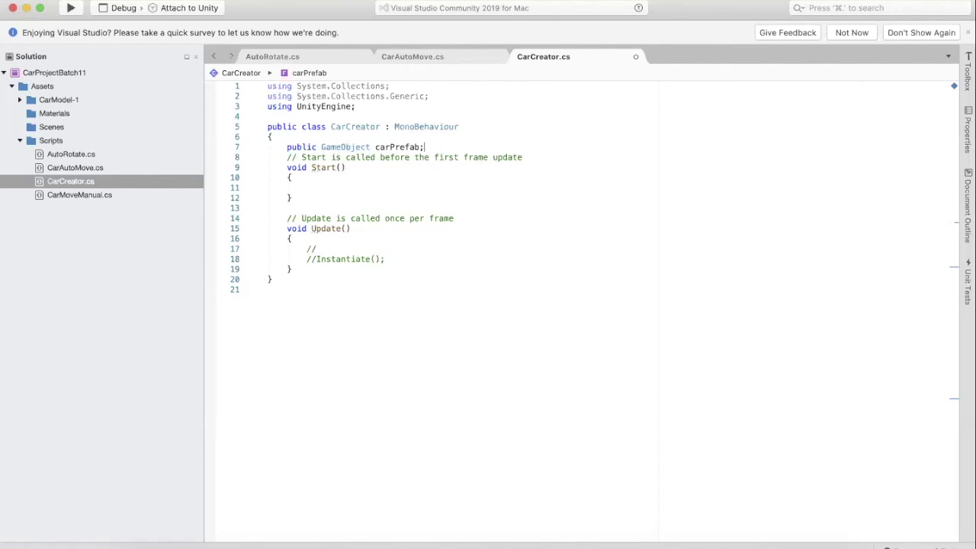
key("Return")
double_click(398, 147)
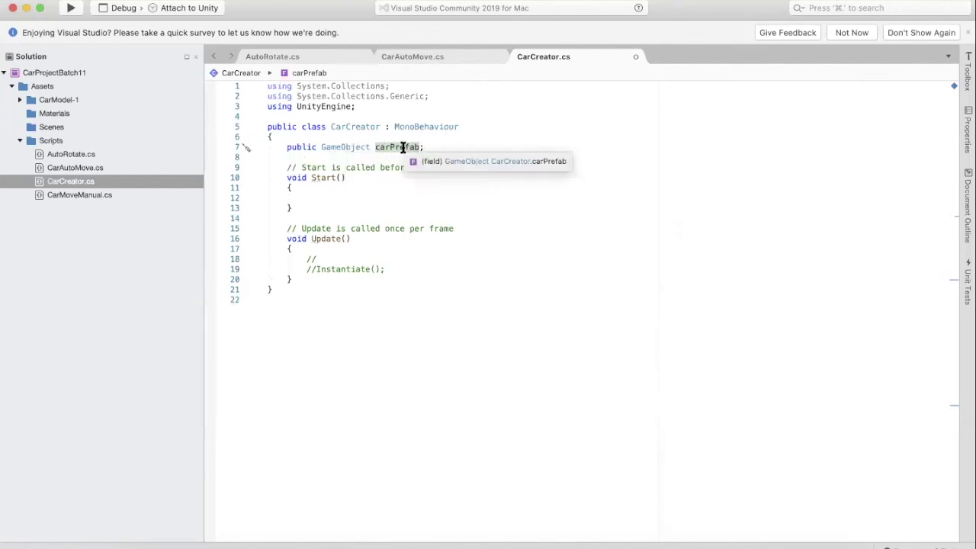
Uncomment the Instantiate call and pass carPrefab as its argument.
left_click(317, 269)
key("BackSpace")
key("BackSpace")
left_click(364, 269)
type("carPrefab")
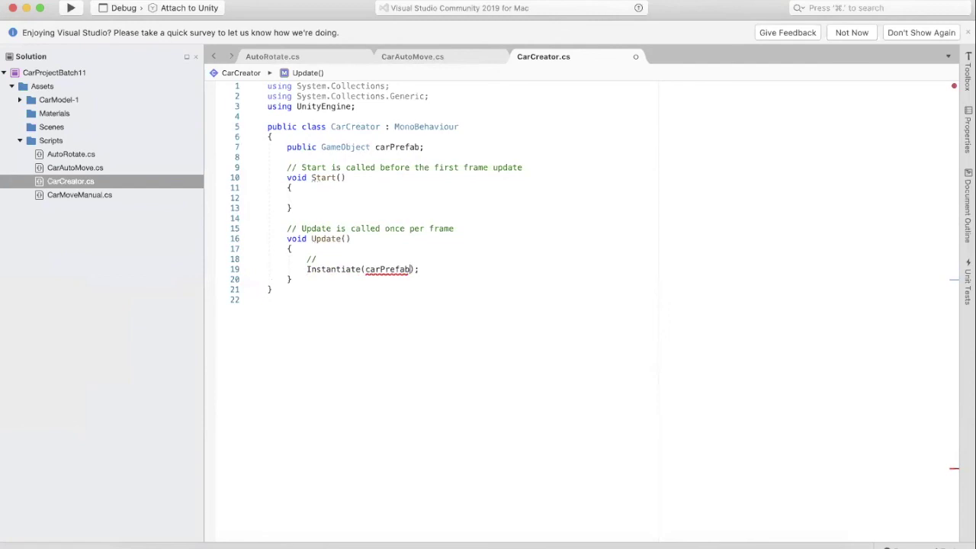
type(", ")
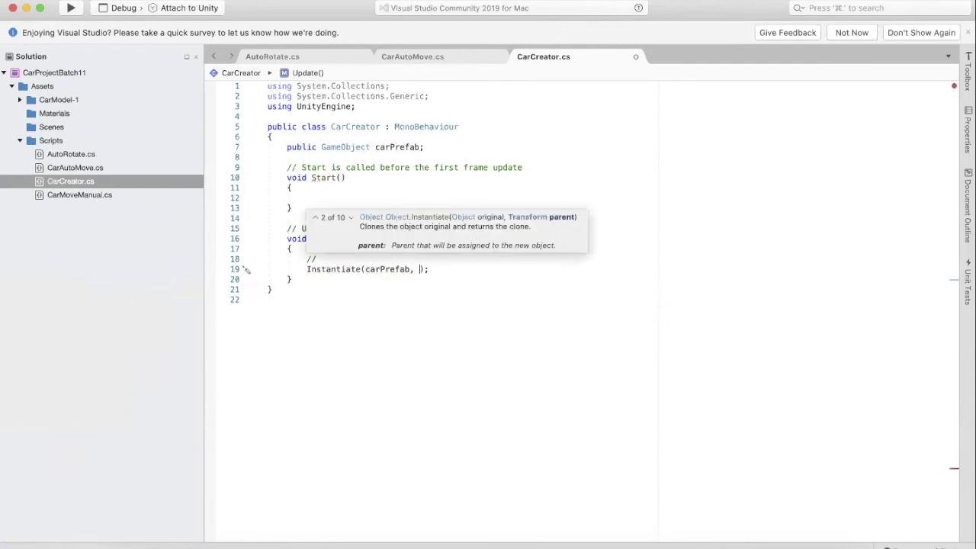
type("thi")
Pass transform.position and transform.rotation as Instantiate's remaining arguments.
key("BackSpace")
key("BackSpace")
key("BackSpace")
type("transform.")
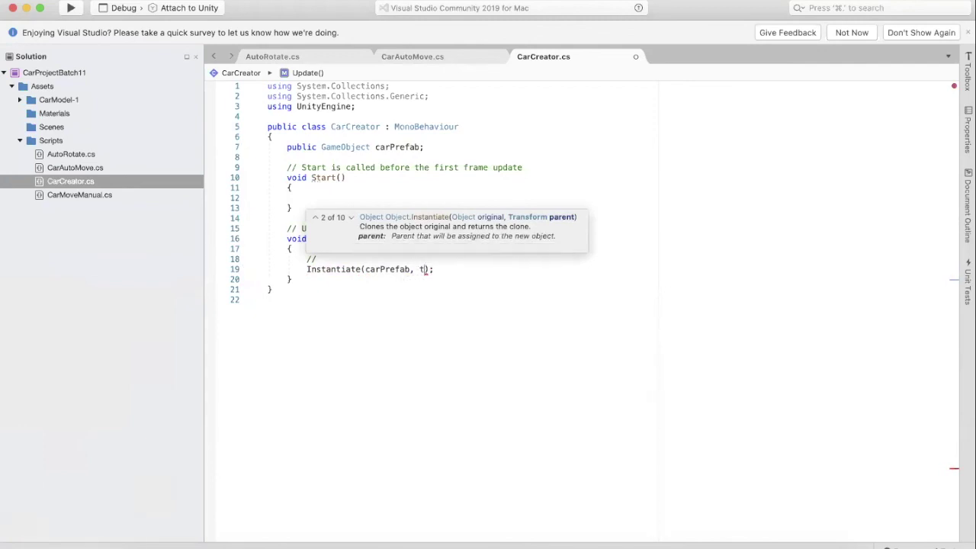
type("po")
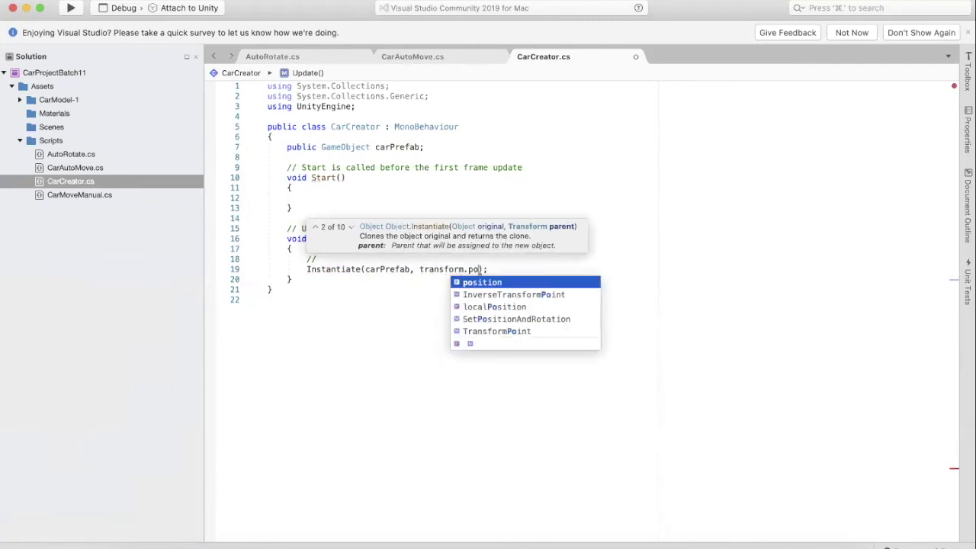
key("Tab")
type(", transform.ro")
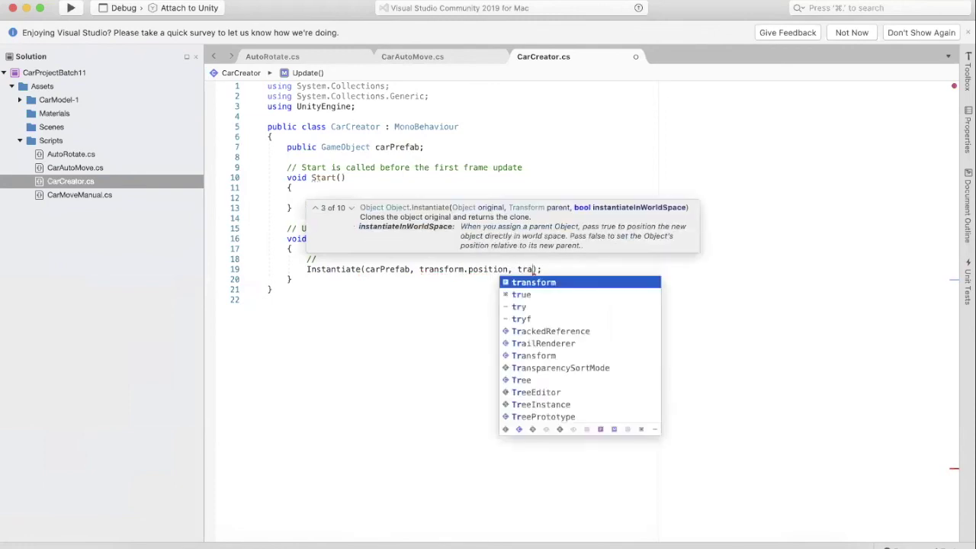
key("Tab")
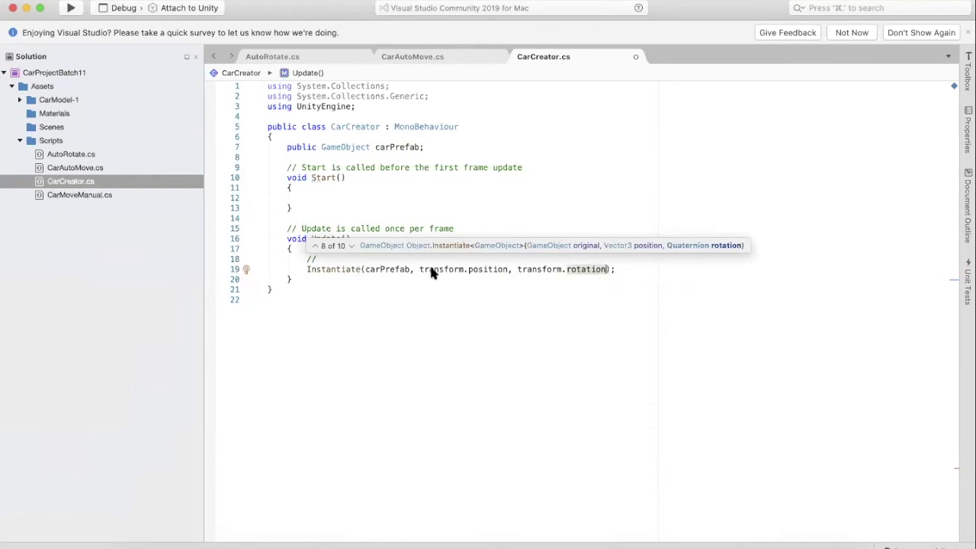
Review the tooltips for position, rotation and the Instantiate signature.
double_click(485, 269)
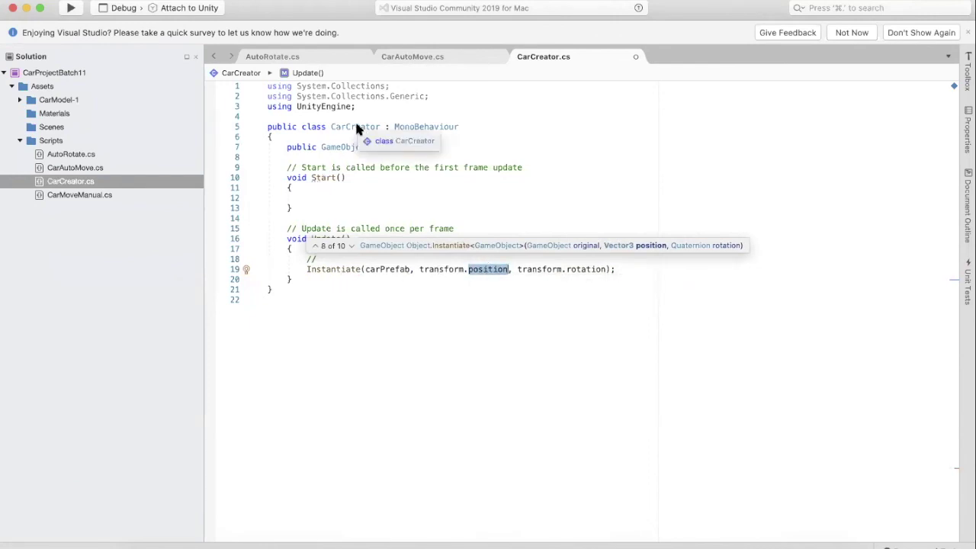
double_click(587, 269)
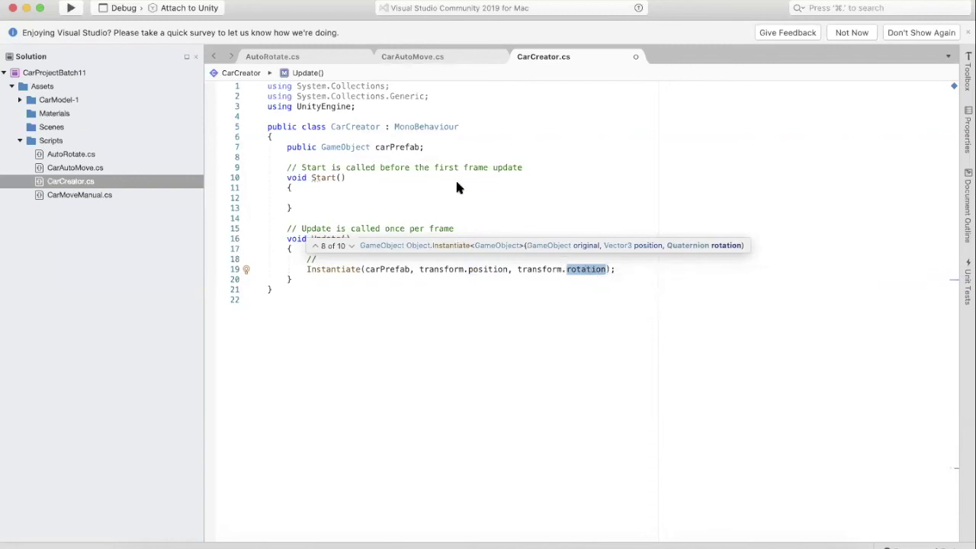
left_click(342, 125)
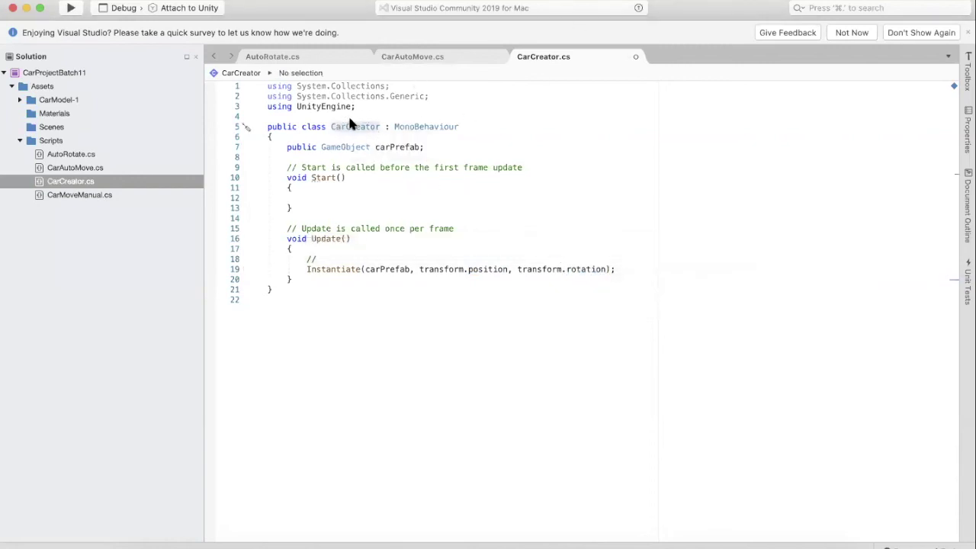
left_click(373, 270)
double_click(327, 270)
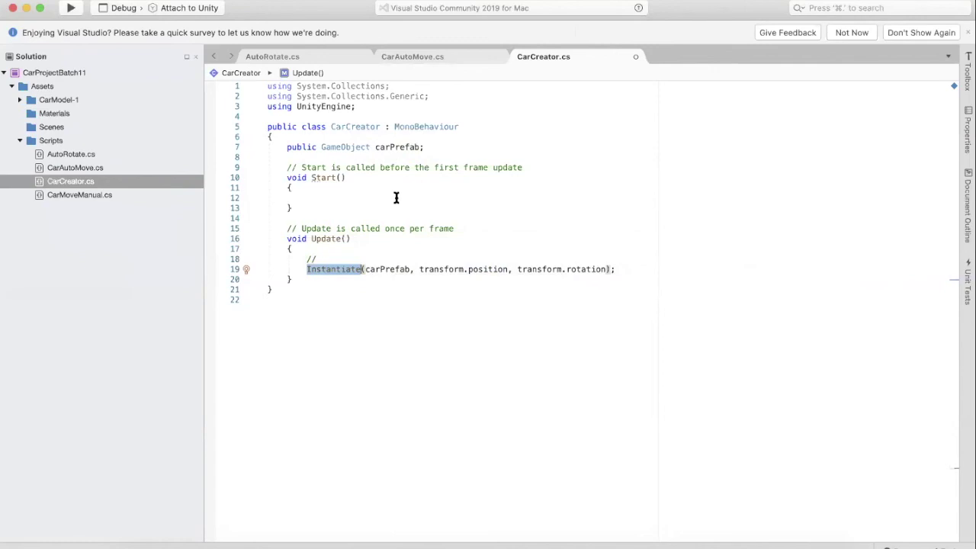
double_click(487, 269)
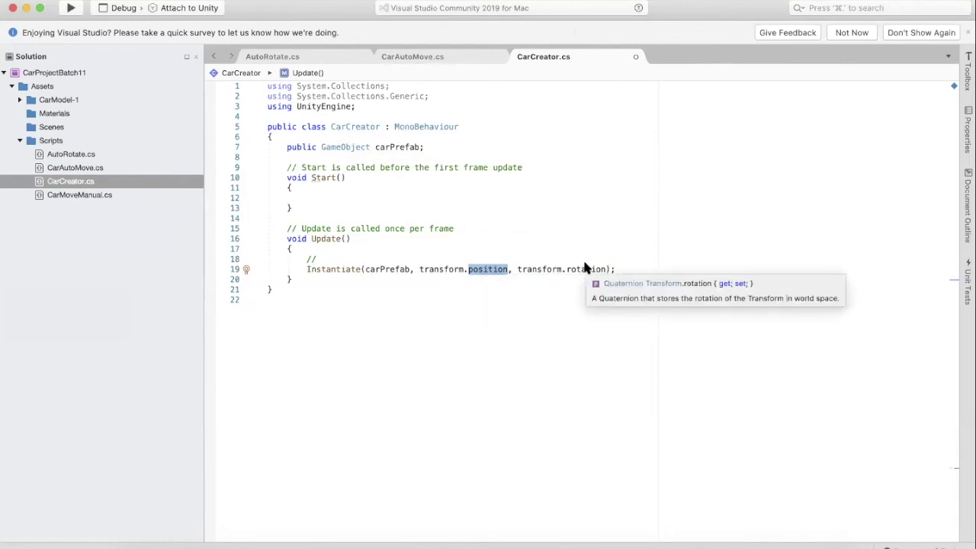
left_click(338, 256)
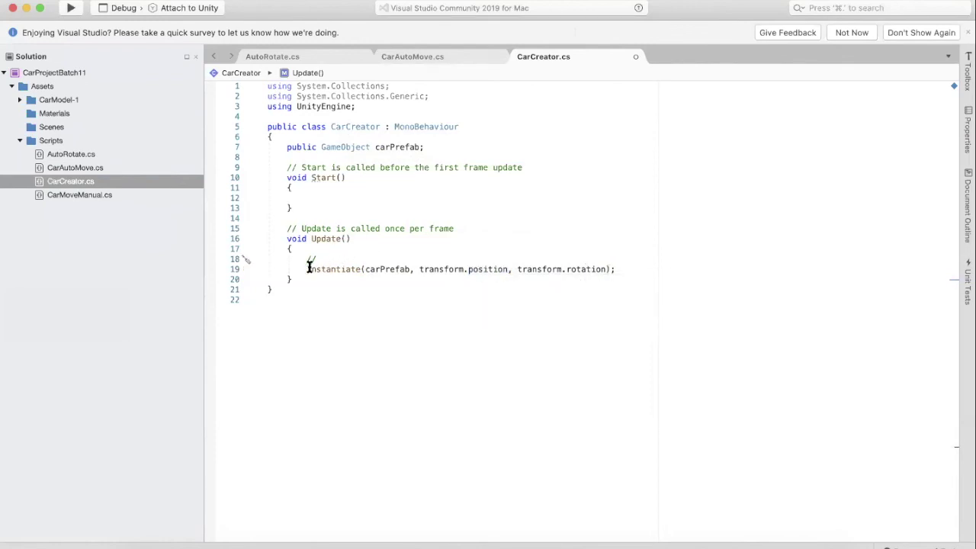
double_click(332, 269)
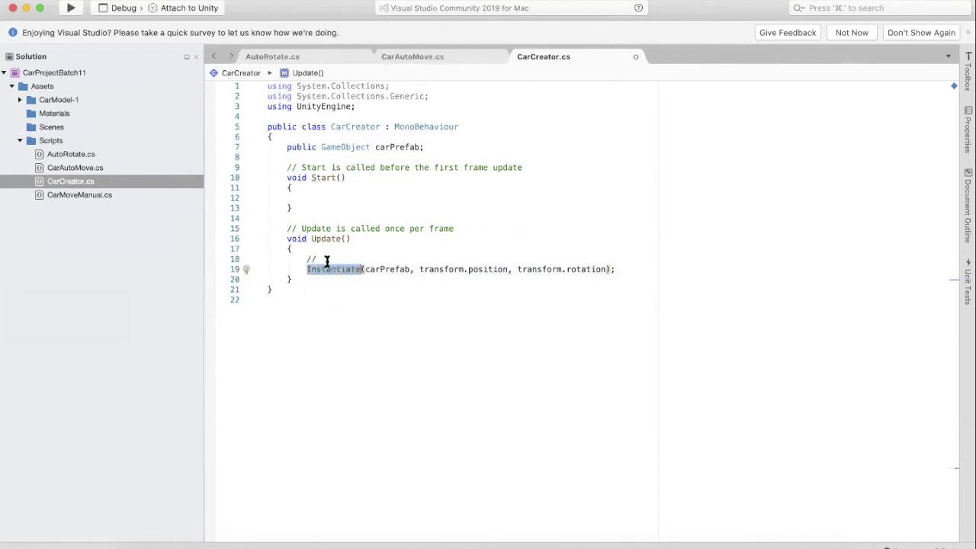
Begin an if ( statement on a new line at the top of Update.
left_click(324, 258)
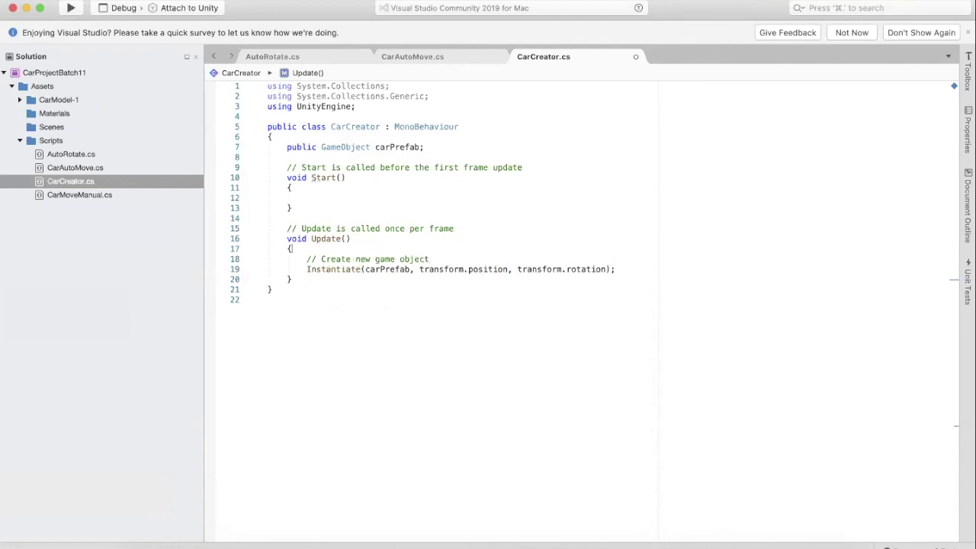
key("Return")
type("if (")
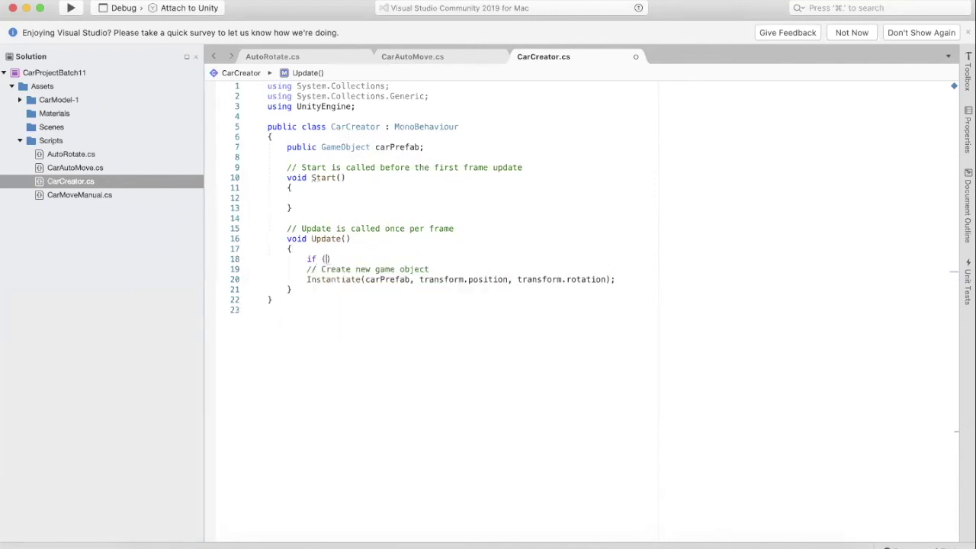
type("In")
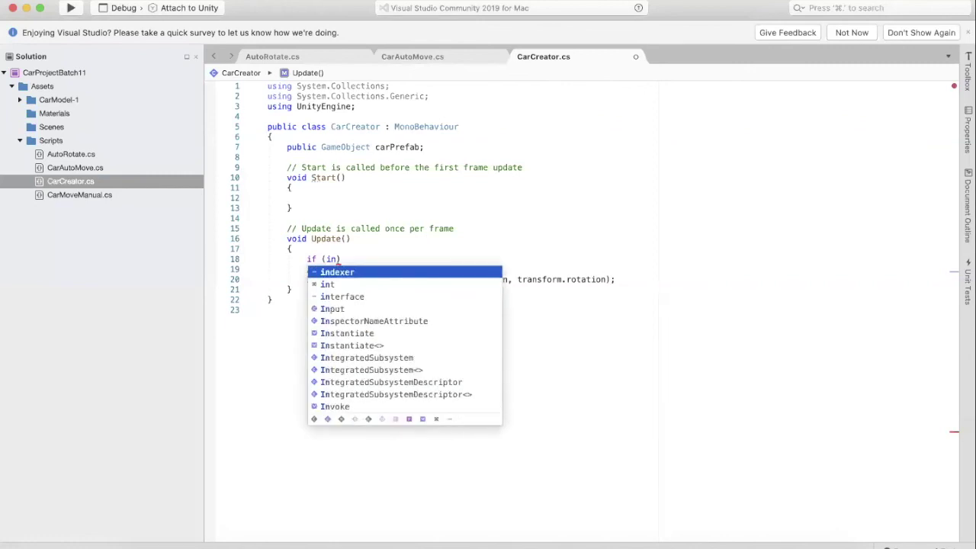
Complete the condition as if (Input.GetKeyDown(KeyCode.C)) and open an empty { } block.
key("BackSpace")
key("BackSpace")
type("Inp")
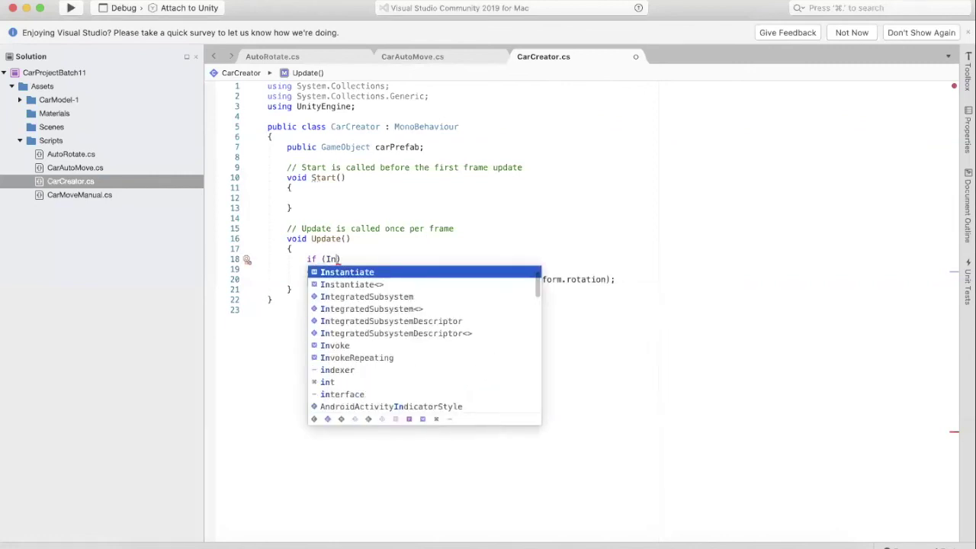
type("ut.")
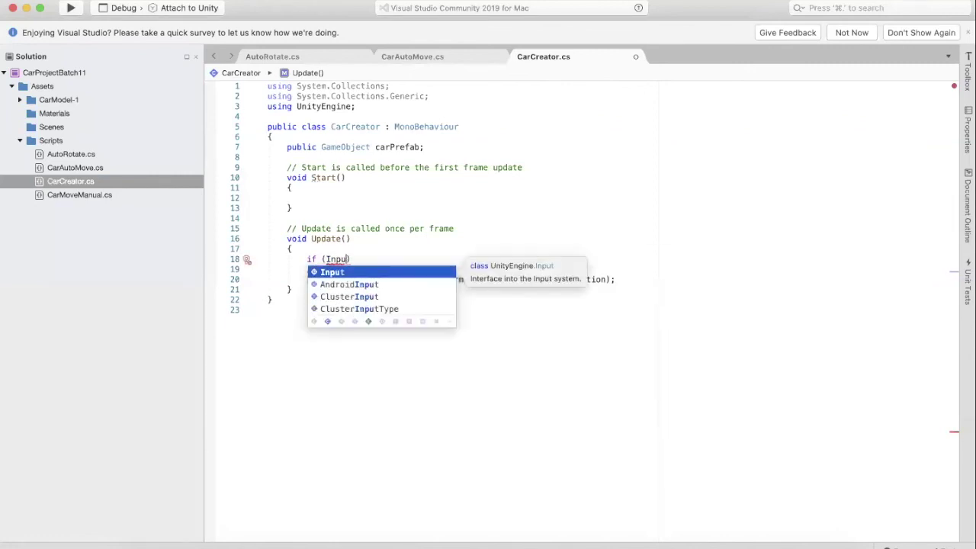
type("get")
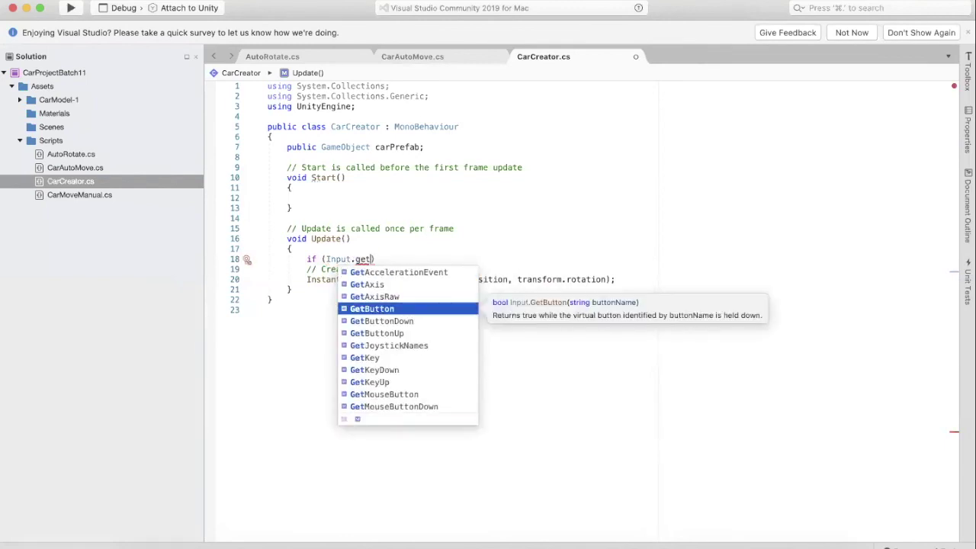
type("key")
key("Down")
key("Return")
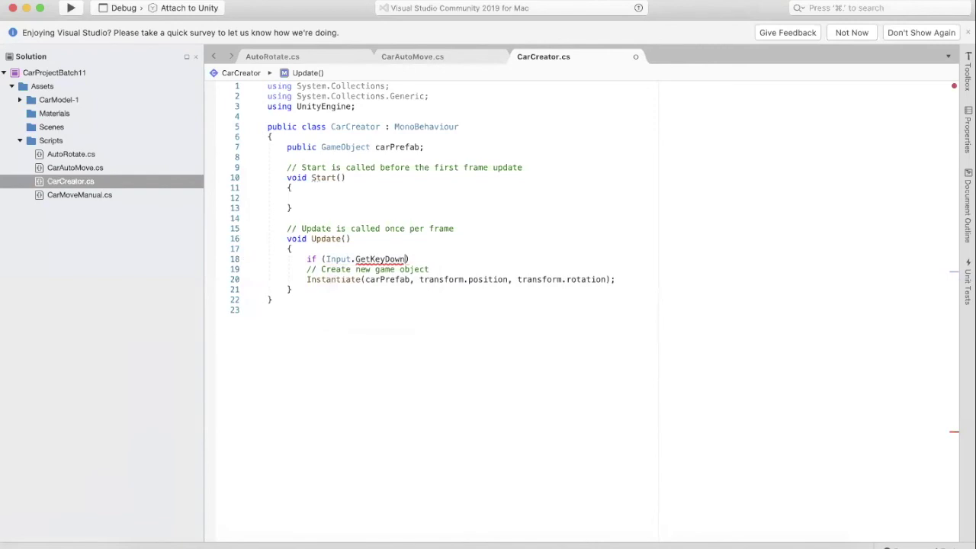
type("(")
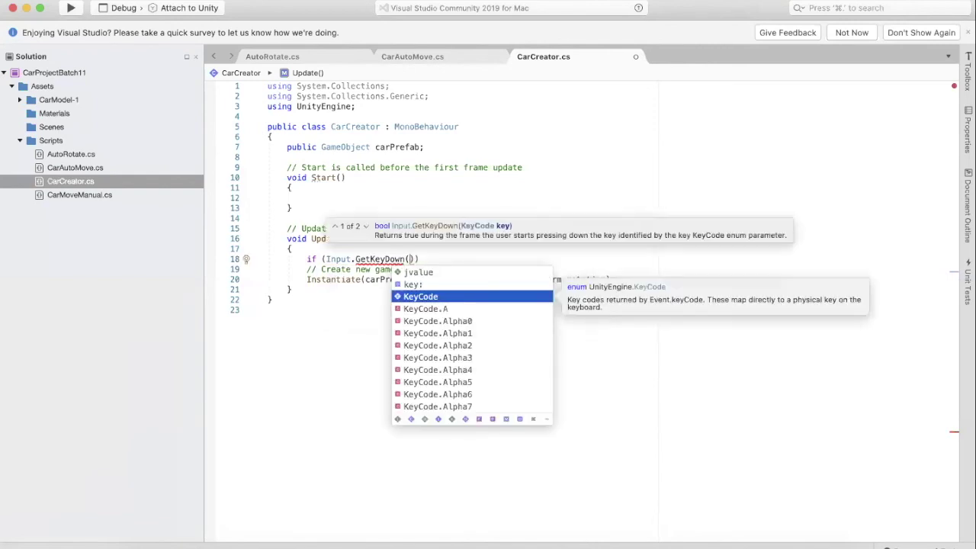
key("Return")
type(".c")
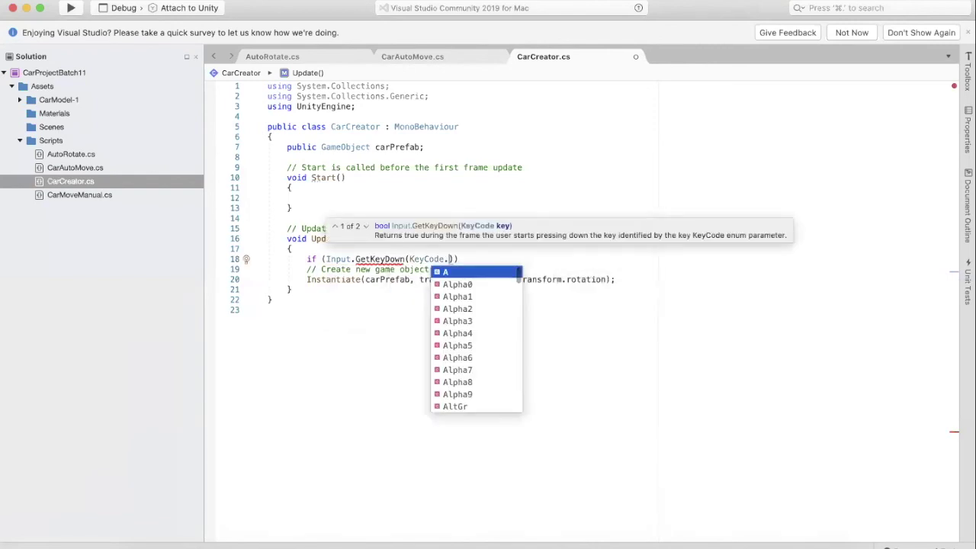
key("Return")
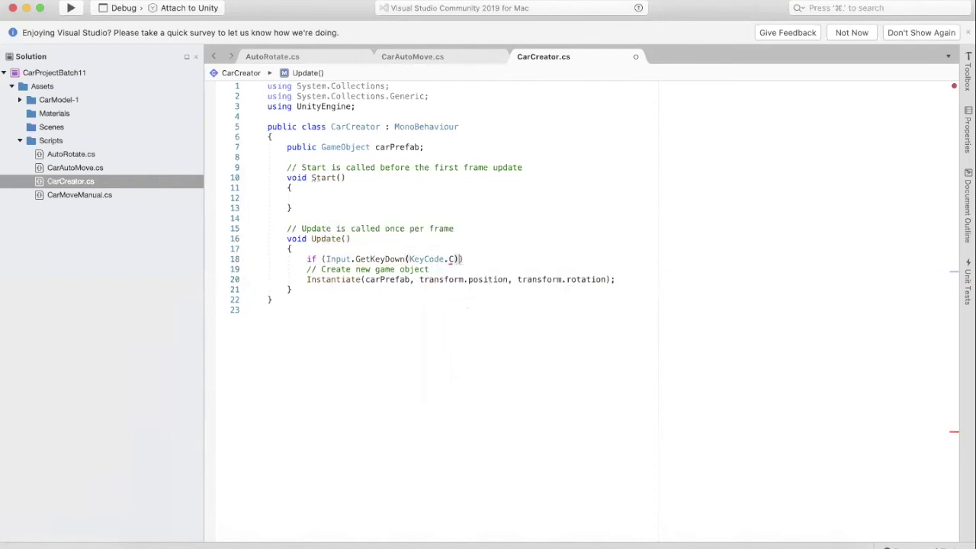
type("{")
key("Return")
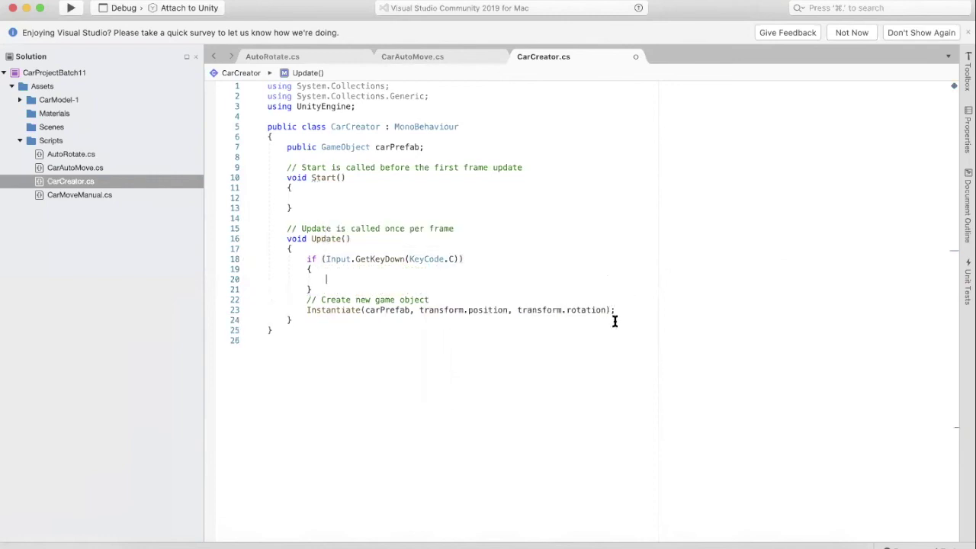
Cut the 'Create new game object' comment and Instantiate call into the C-key if block, removing the leftover blank line.
left_click_drag(627, 312, 627, 287)
key("super+x")
left_click(398, 276)
key("super+v")
left_click_drag(355, 278, 355, 269)
key("BackSpace")
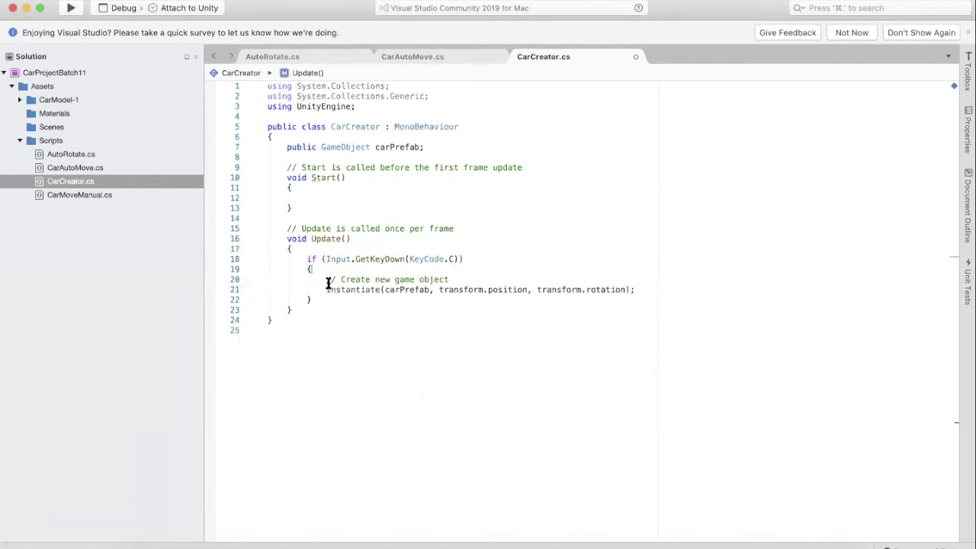
Highlight the Instantiate statement, its position argument and the carPrefab field to explain the code.
mouse_move(325, 289)
left_mouse_down()
mouse_move(625, 277)
mouse_move(637, 288)
left_mouse_up()
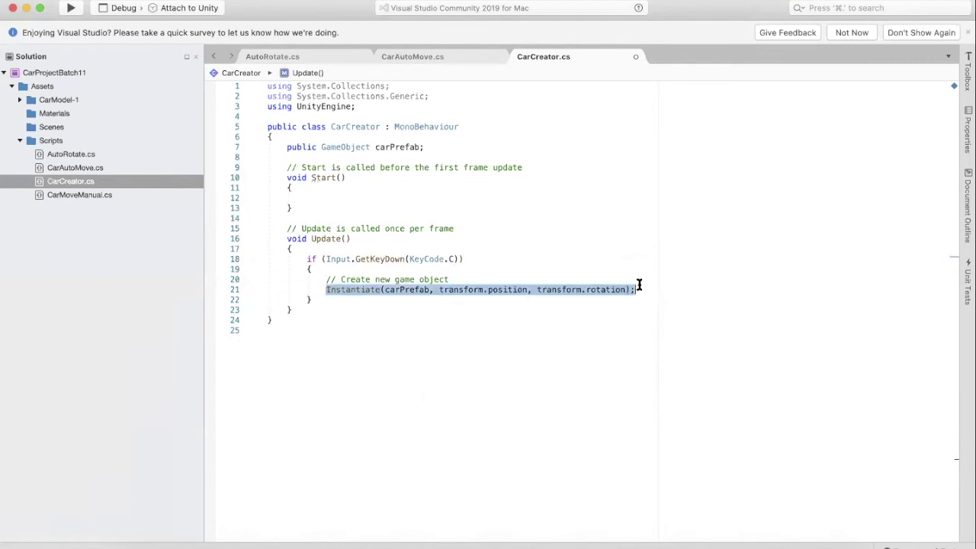
left_click(355, 289)
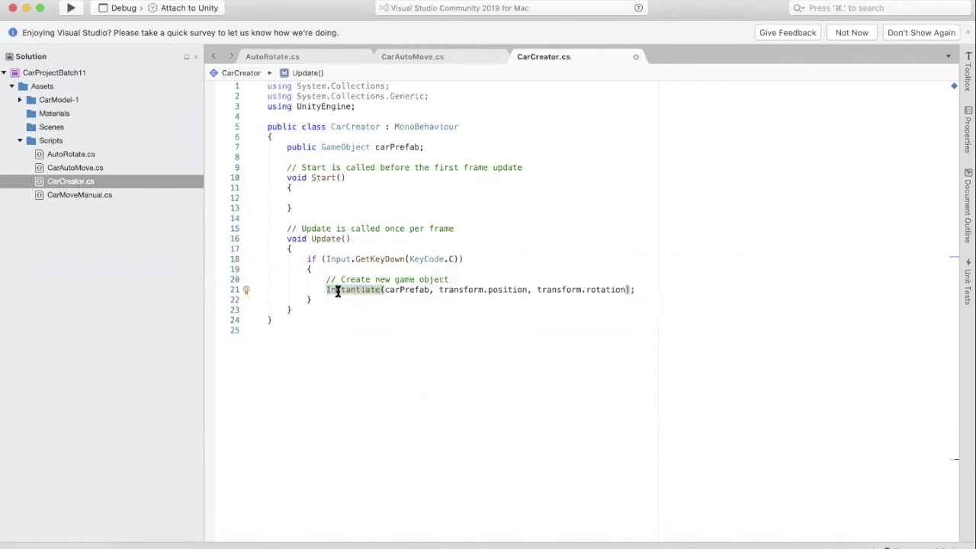
left_click_drag(326, 289, 629, 297)
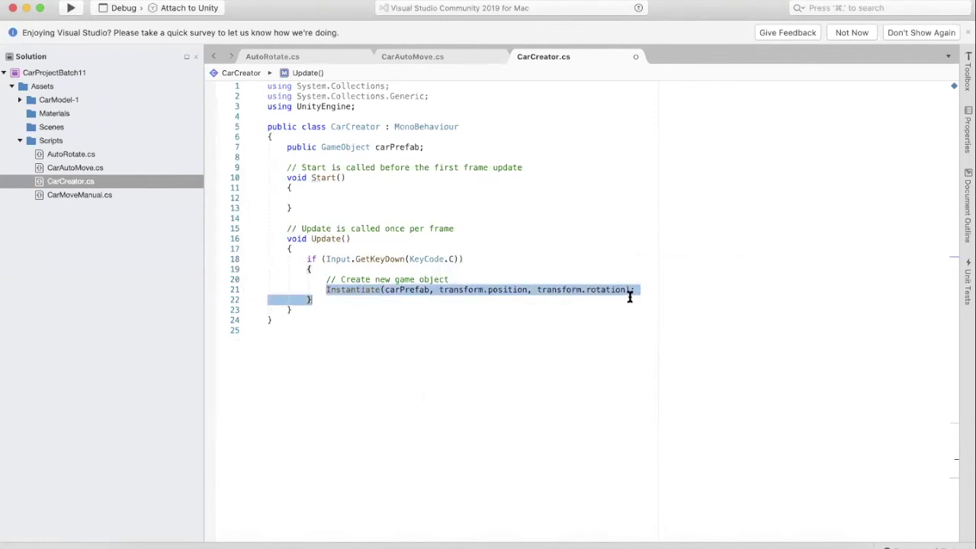
left_click(411, 290)
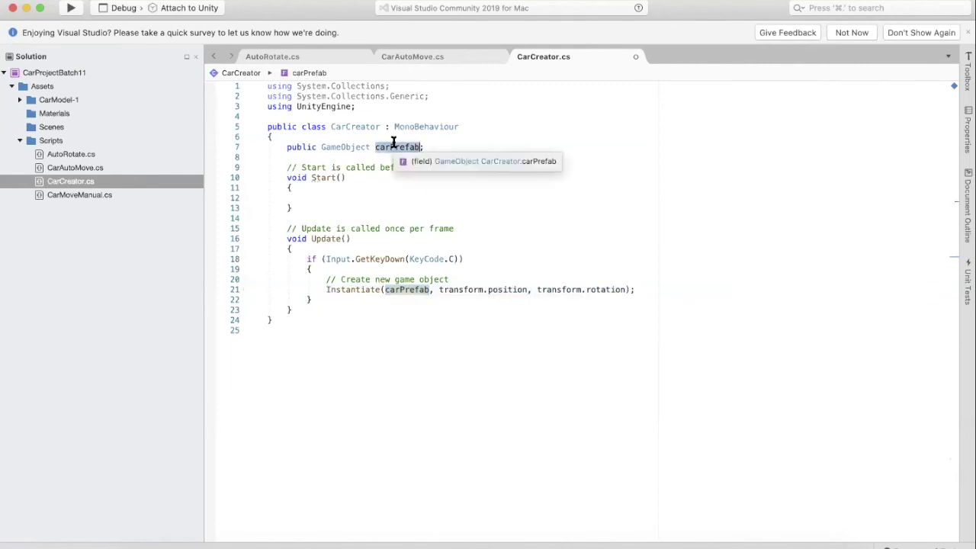
double_click(509, 289)
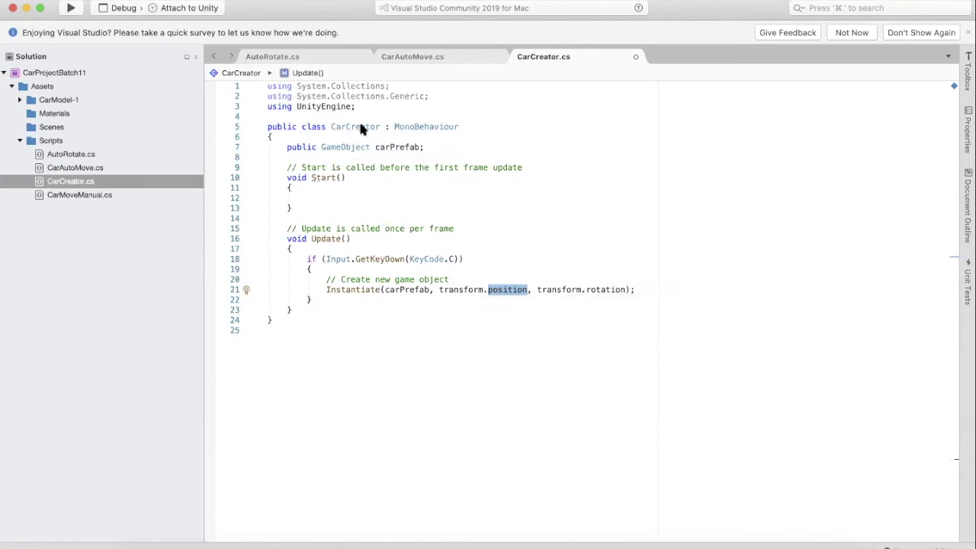
left_click(606, 259)
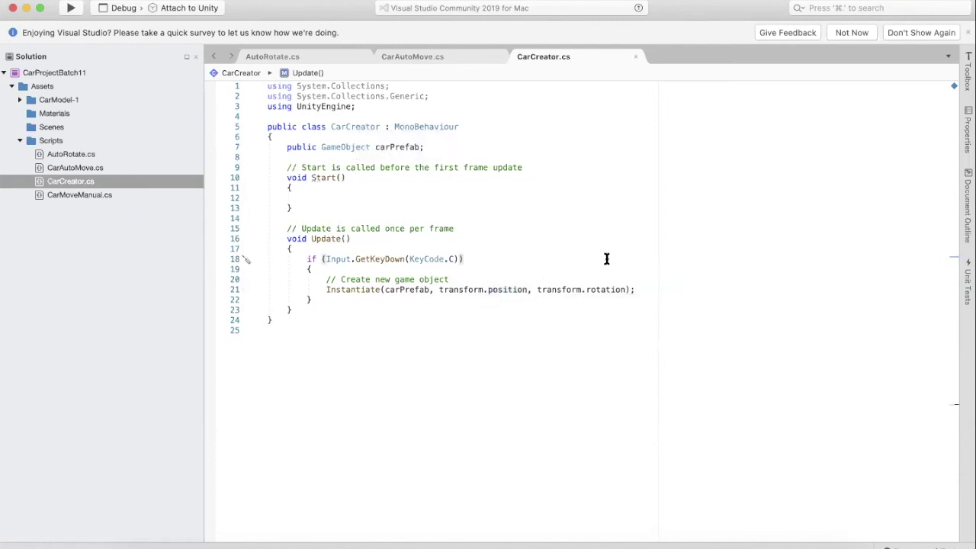
left_click_drag(430, 147, 280, 145)
left_click_drag(323, 293, 639, 290)
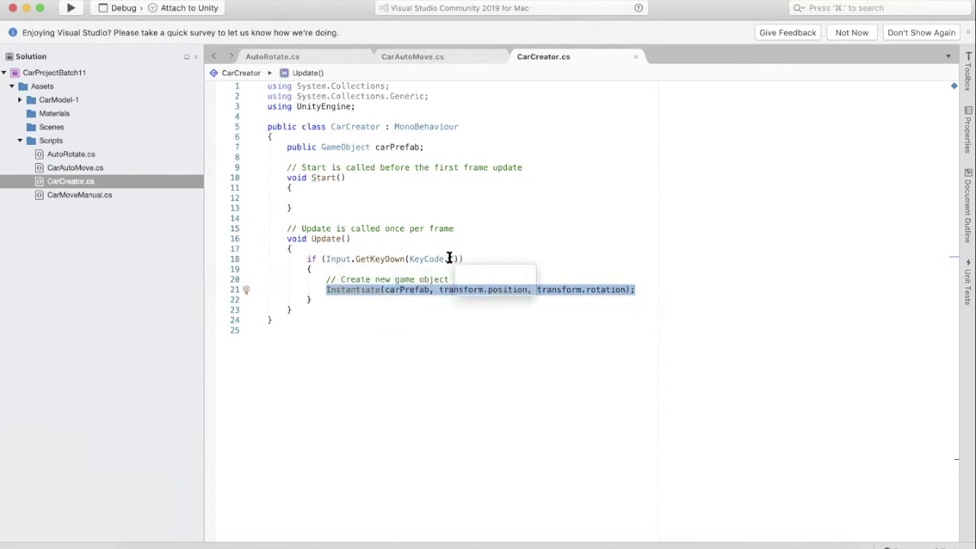
left_click(508, 254)
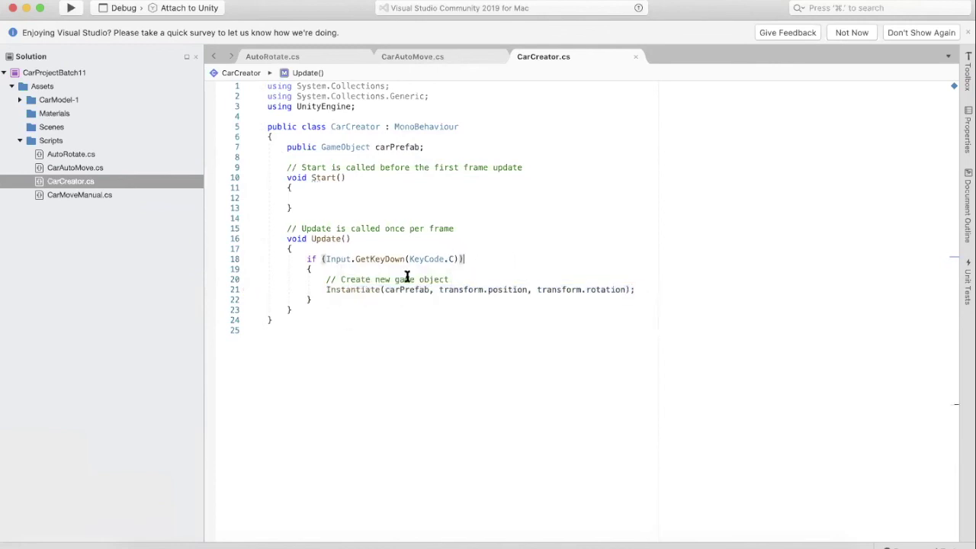
double_click(359, 289)
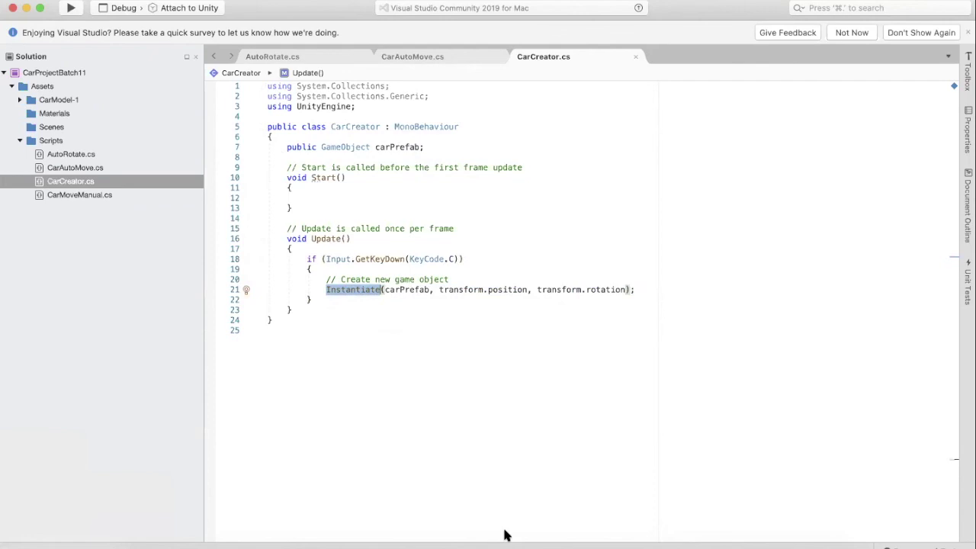
left_click(378, 329)
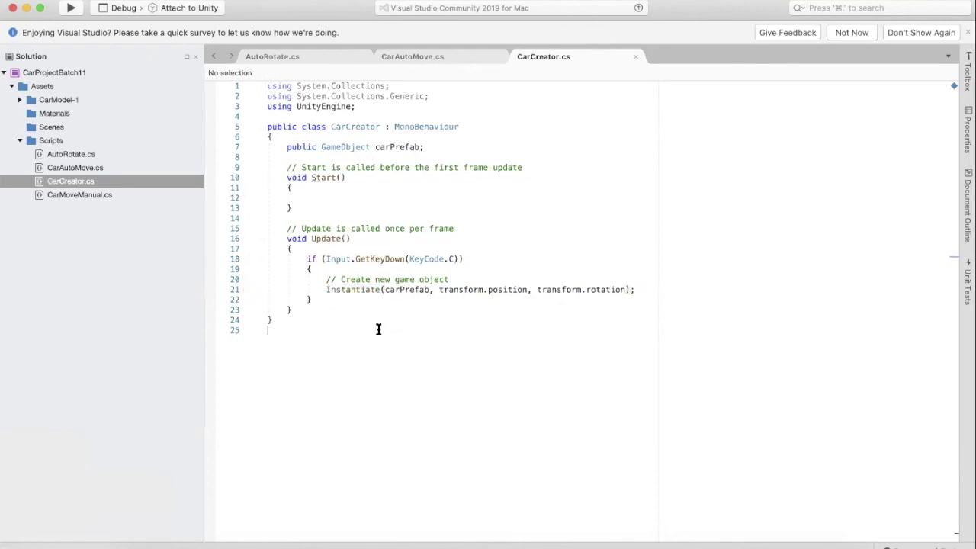
double_click(359, 289)
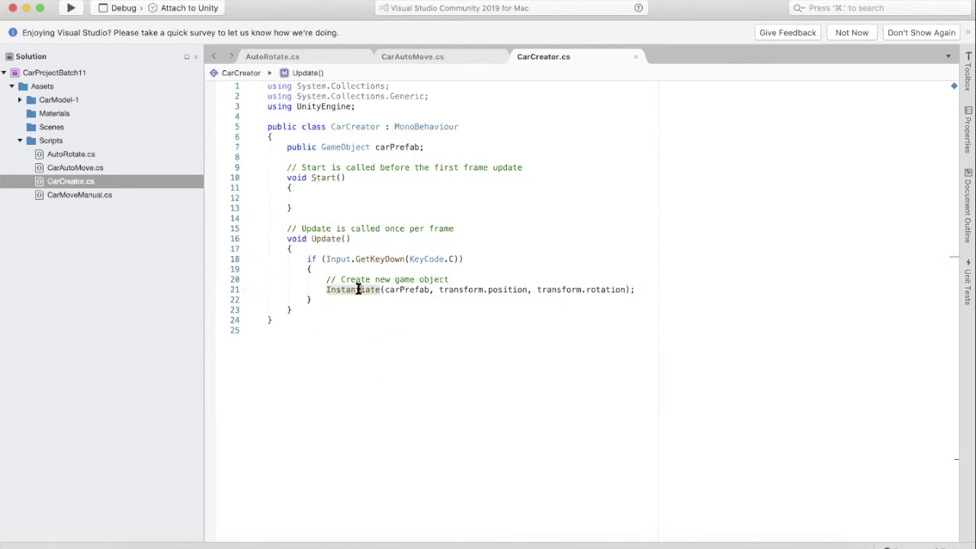
Add the Car Creator script component to the CarCreator object, leaving Car Prefab as None.
key("super+Tab")
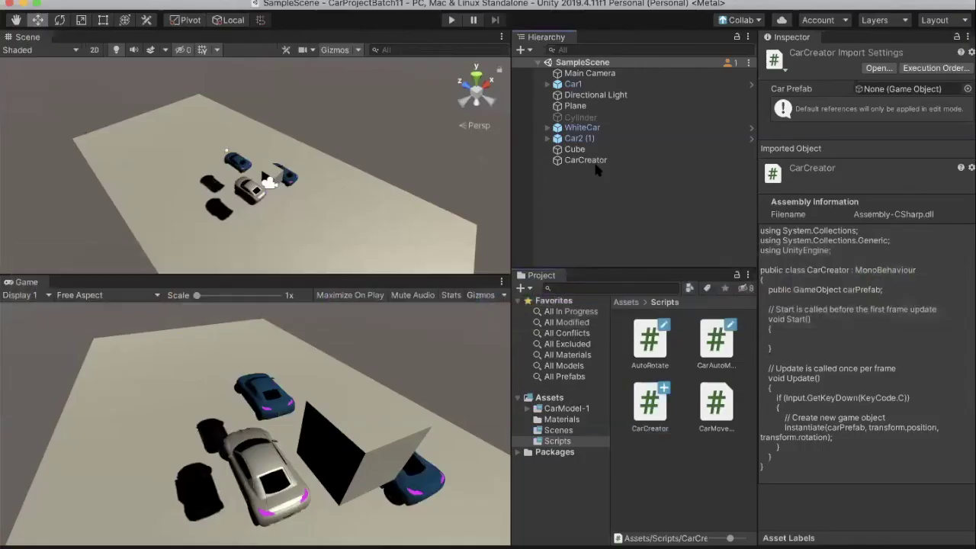
left_click(595, 163)
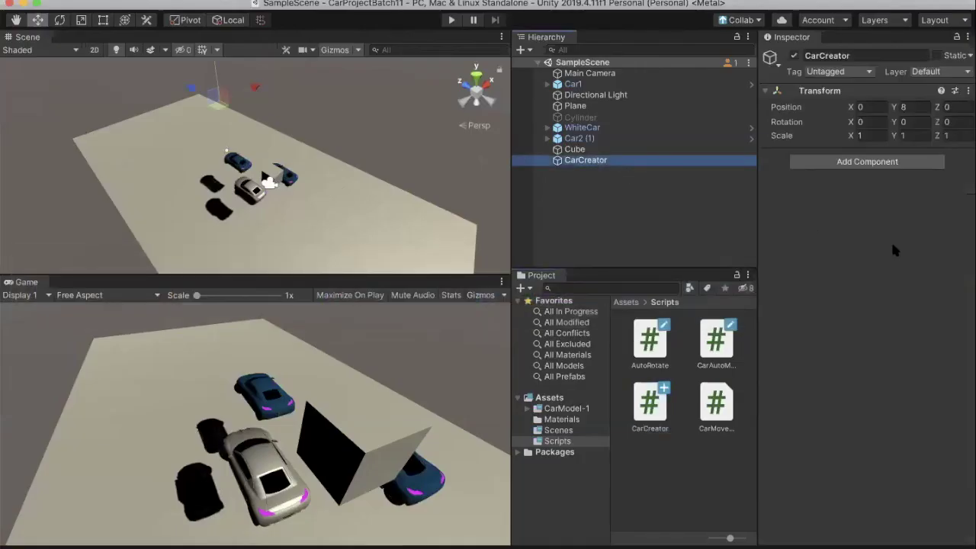
left_click(856, 161)
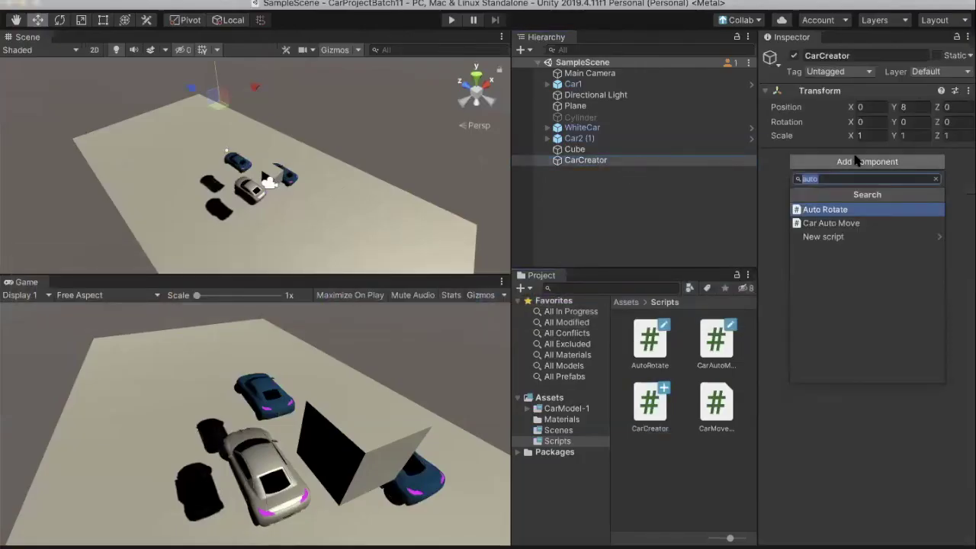
type("car")
key("Down")
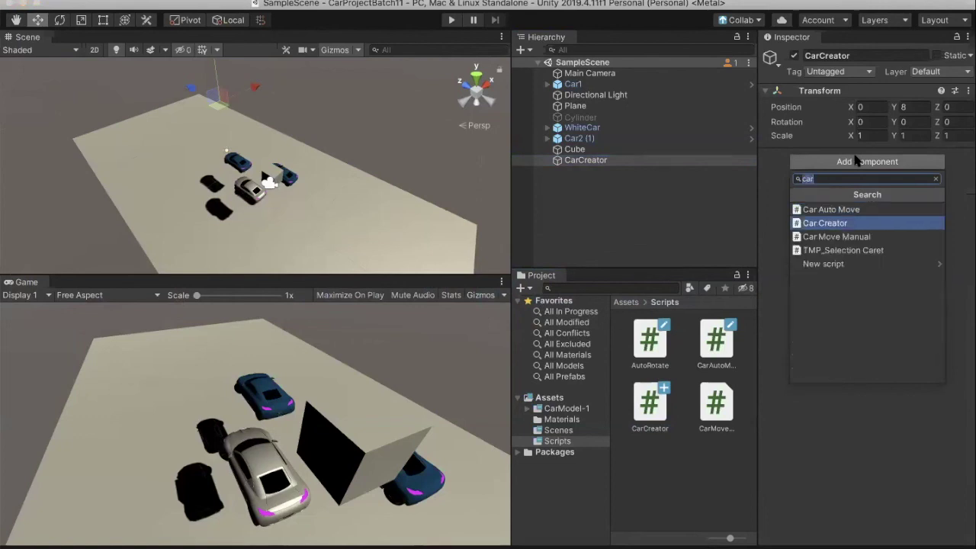
key("Return")
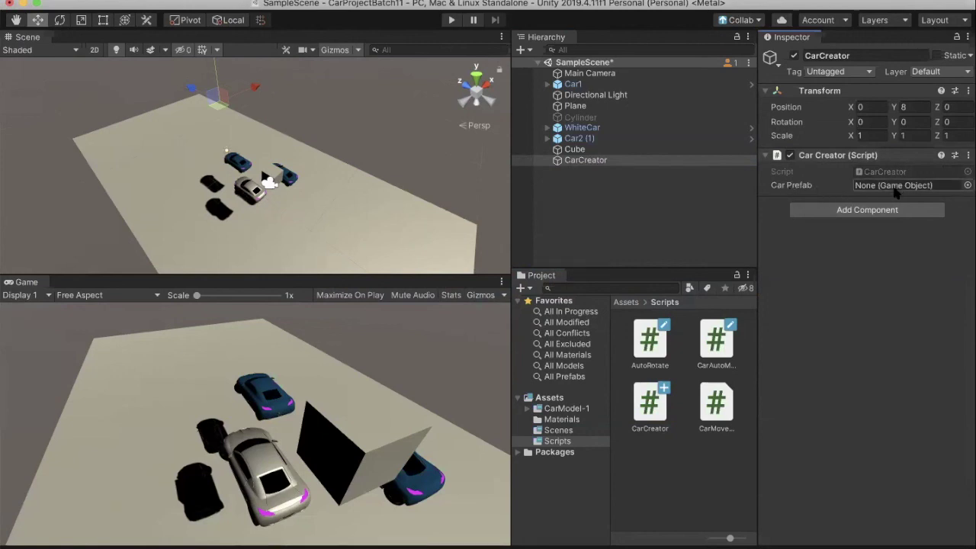
Assign OriginalCar from Assets > CarModel-1 > Perfabs to CarCreator's Car Prefab slot.
left_click(565, 409)
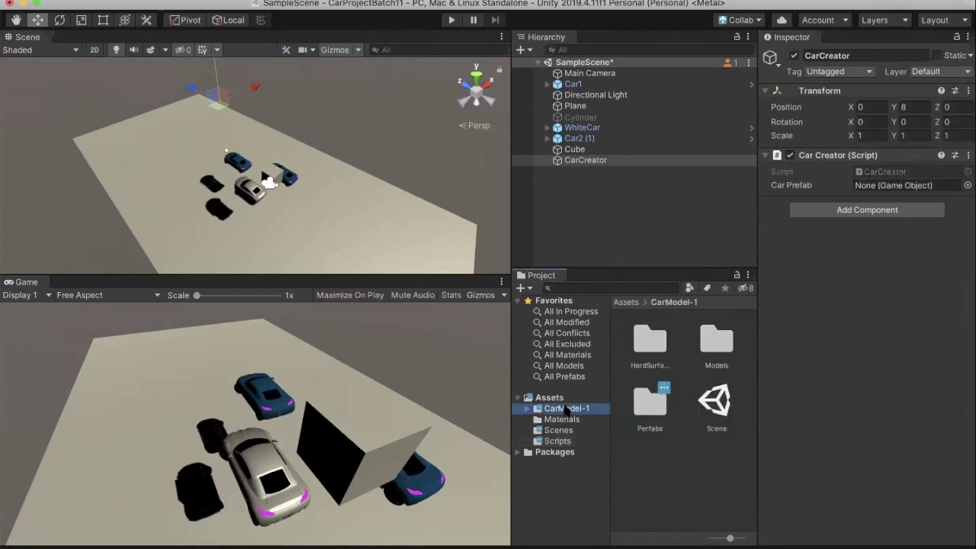
double_click(649, 409)
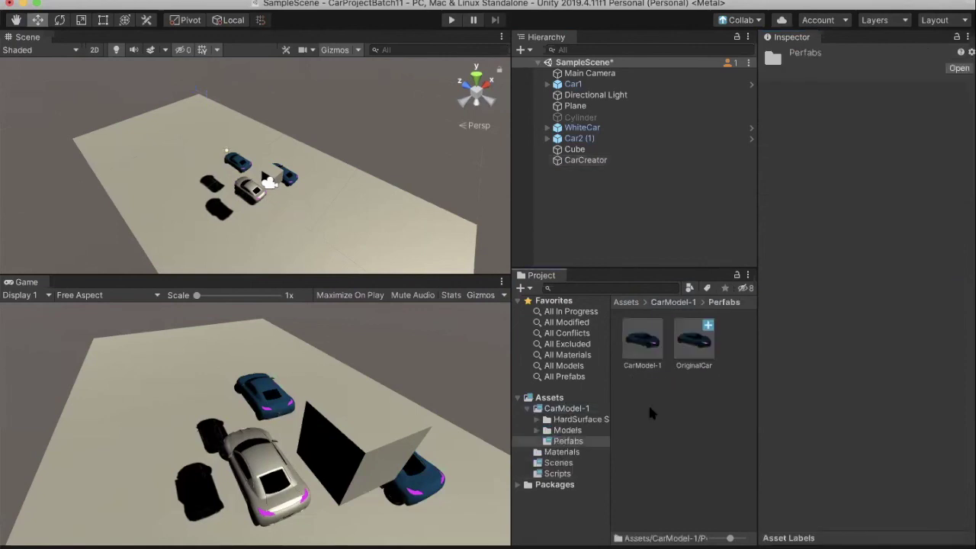
left_click(586, 160)
left_click_drag(694, 347, 872, 191)
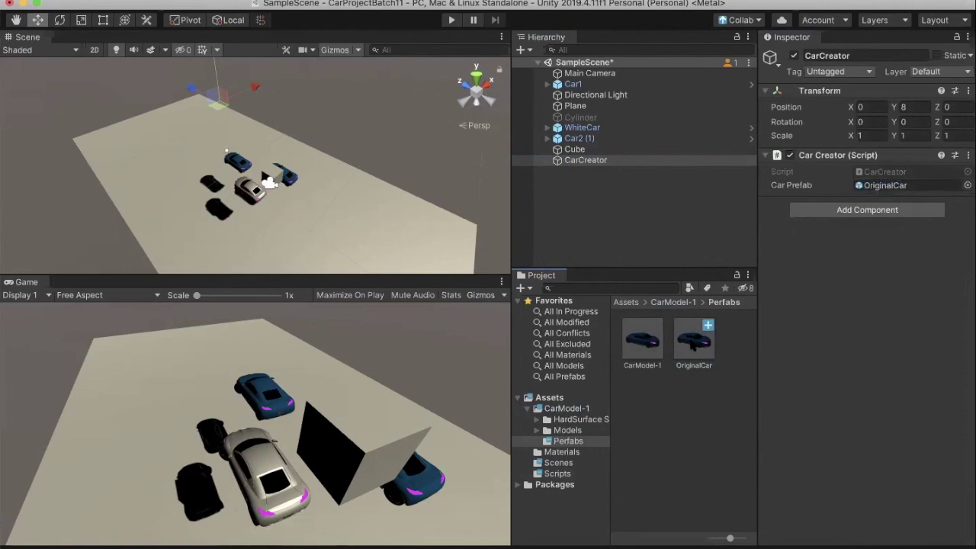
Enter Play mode and spawn a long stream of OriginalCar clones until they pile up on the plane.
left_click(450, 21)
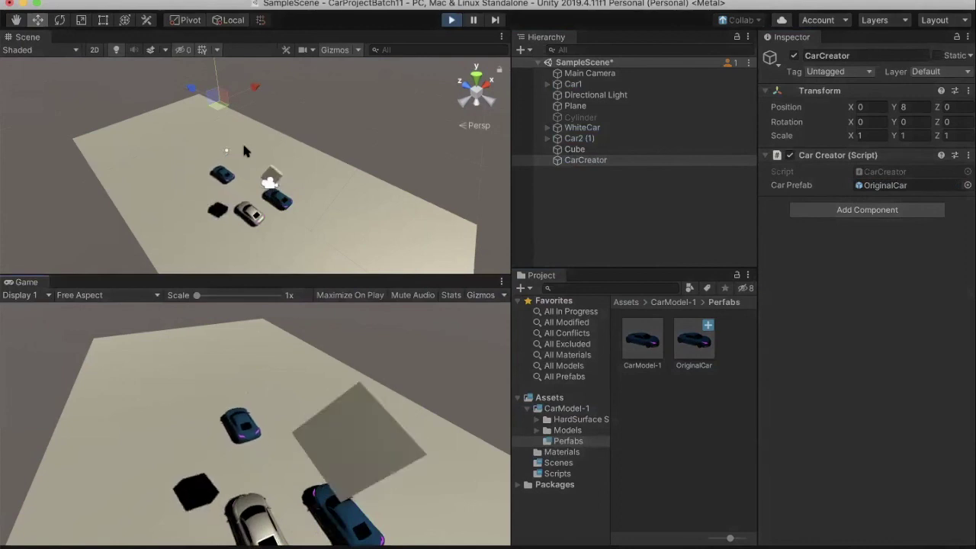
left_click(246, 419)
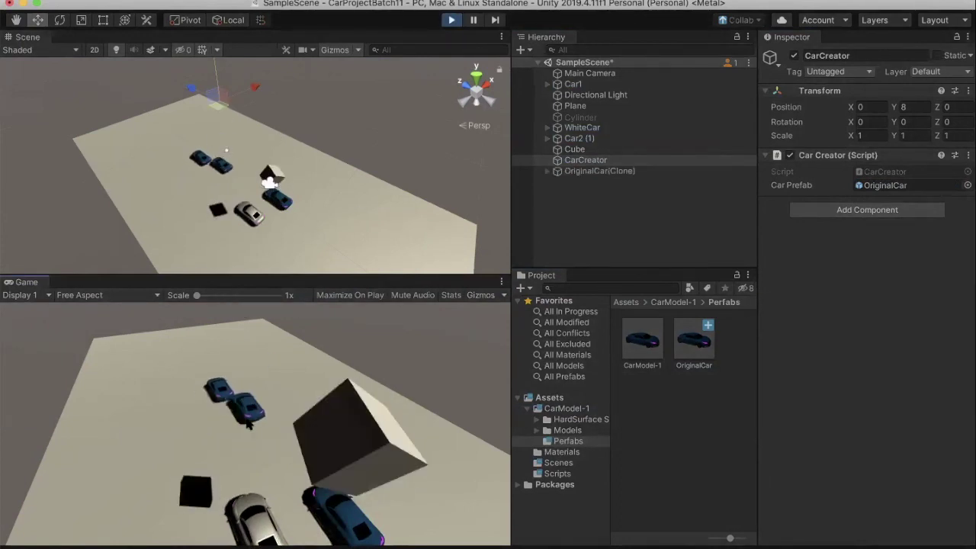
left_click(244, 414)
left_click(245, 413)
left_click(244, 414)
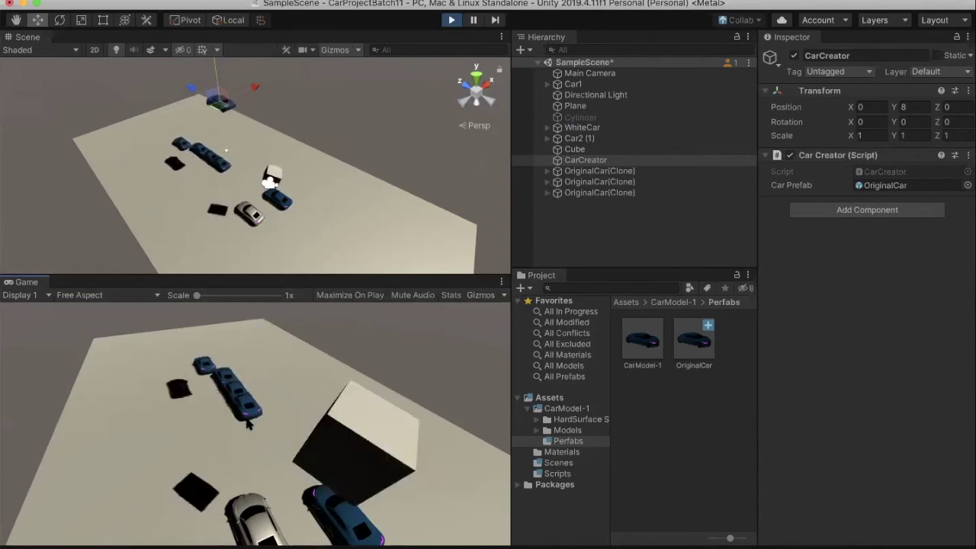
left_click(244, 414)
left_click(245, 414)
left_click(244, 413)
left_click(245, 413)
left_click(245, 414)
left_click(245, 414)
left_click(245, 414)
left_click(245, 414)
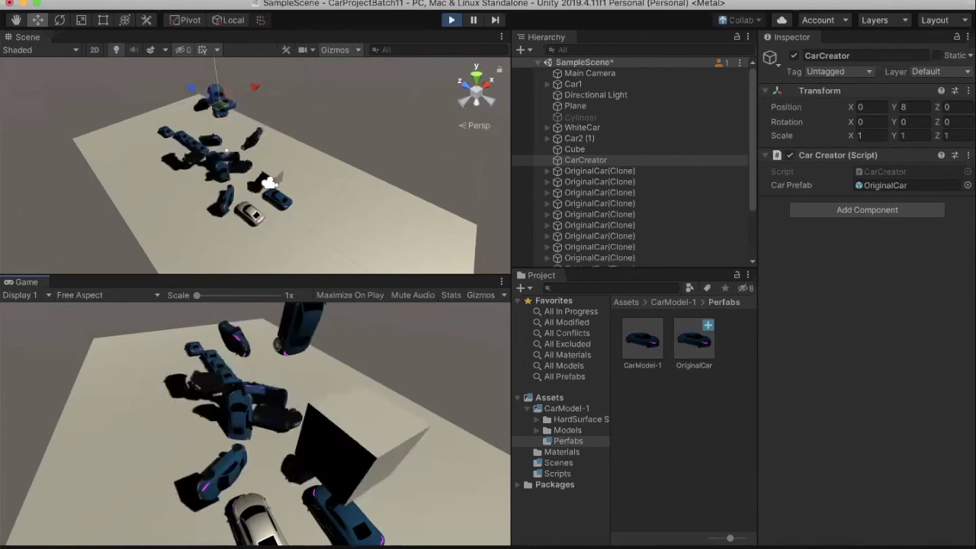
left_click(244, 414)
left_click(244, 414)
left_click(244, 414)
left_click(244, 414)
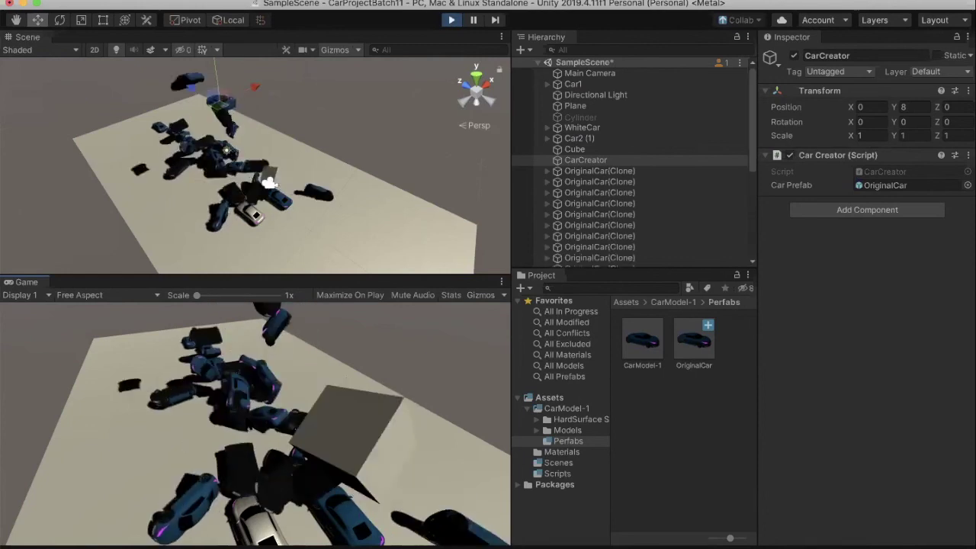
left_click(244, 414)
left_click(245, 414)
key("XF86AudioRaiseVolume")
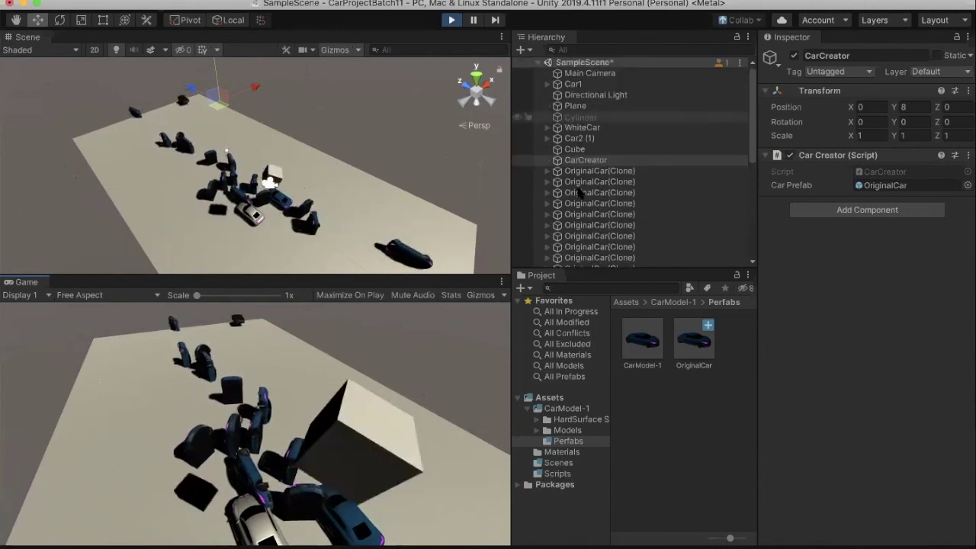
scroll(623, 168, "down", 4)
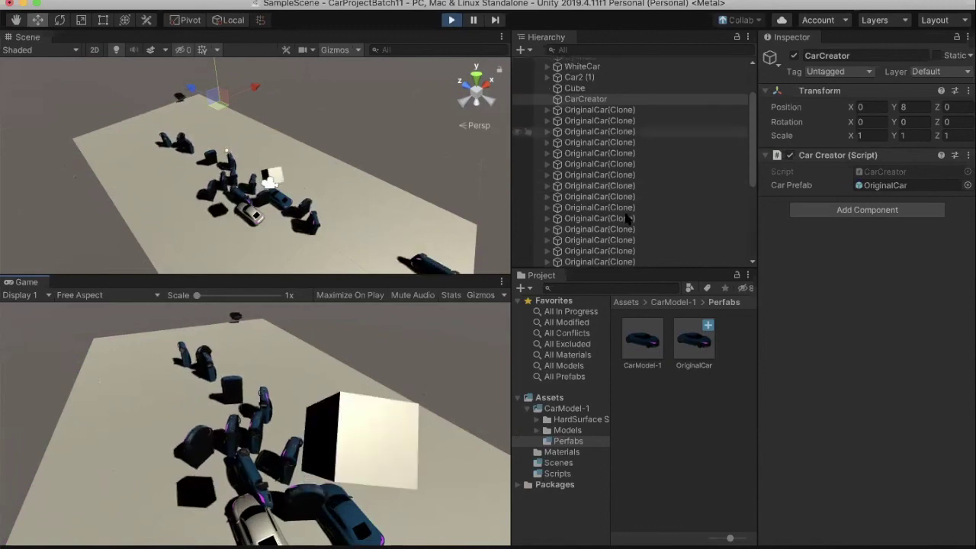
scroll(618, 227, "down", 3)
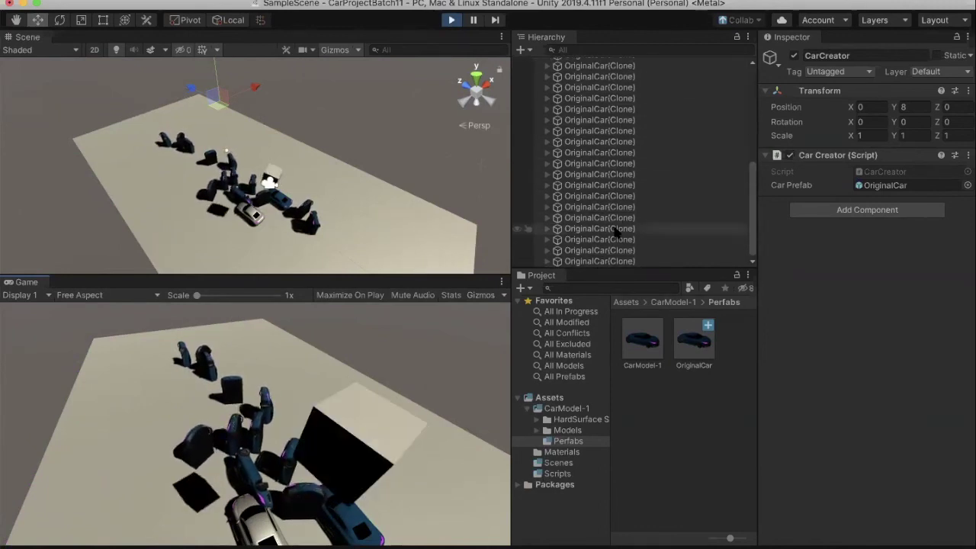
scroll(581, 166, "up", 8)
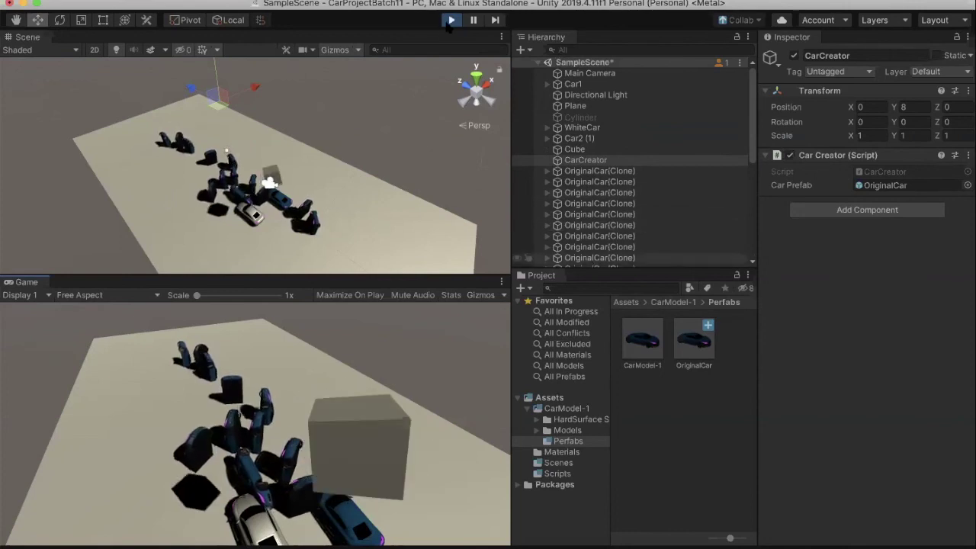
Stop and restart Play mode, then spawn six fresh OriginalCar clones onto the plane.
left_click(451, 20)
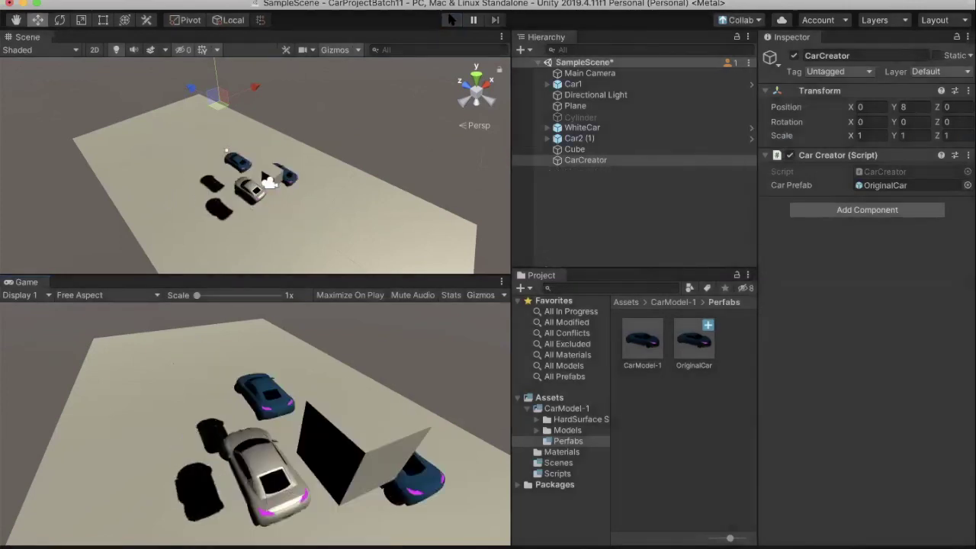
left_click(451, 21)
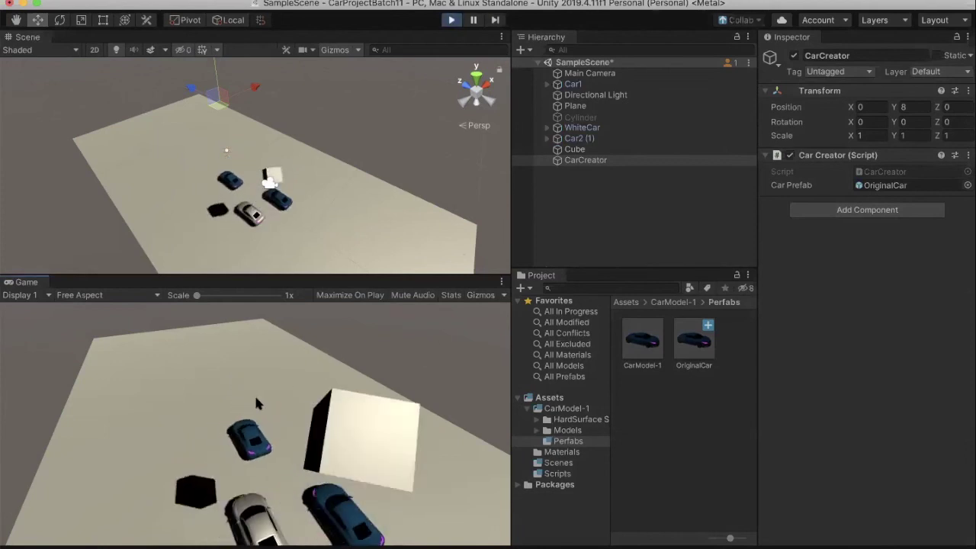
left_click(254, 393)
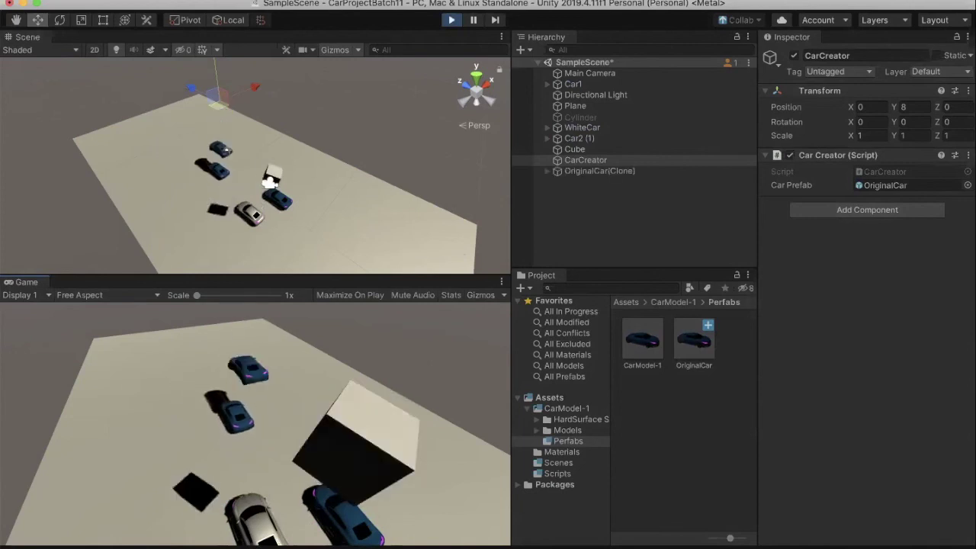
key("space")
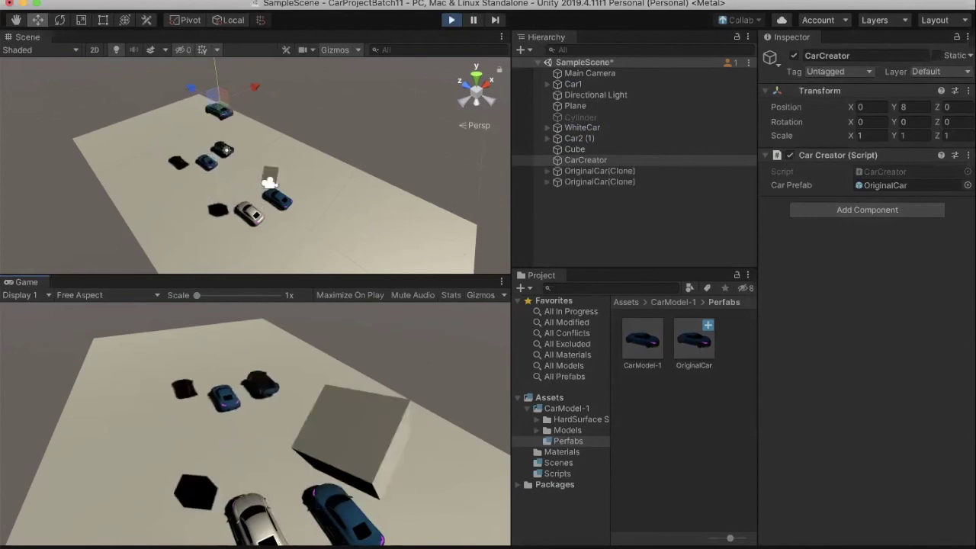
key("space")
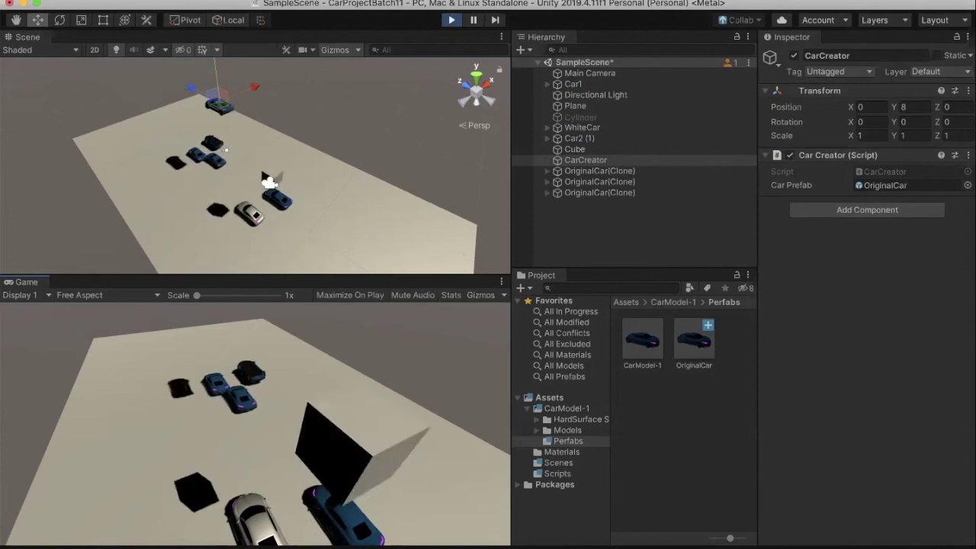
key("space")
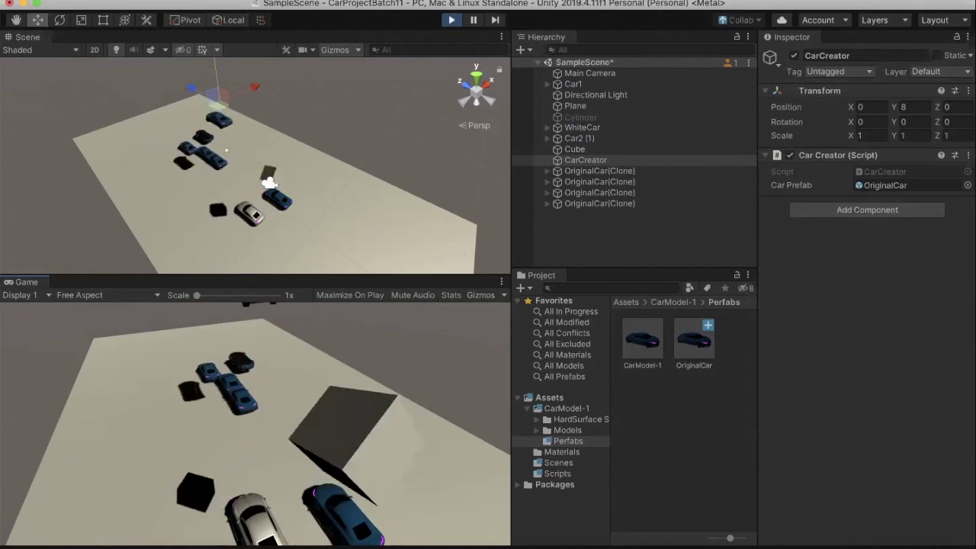
key("space")
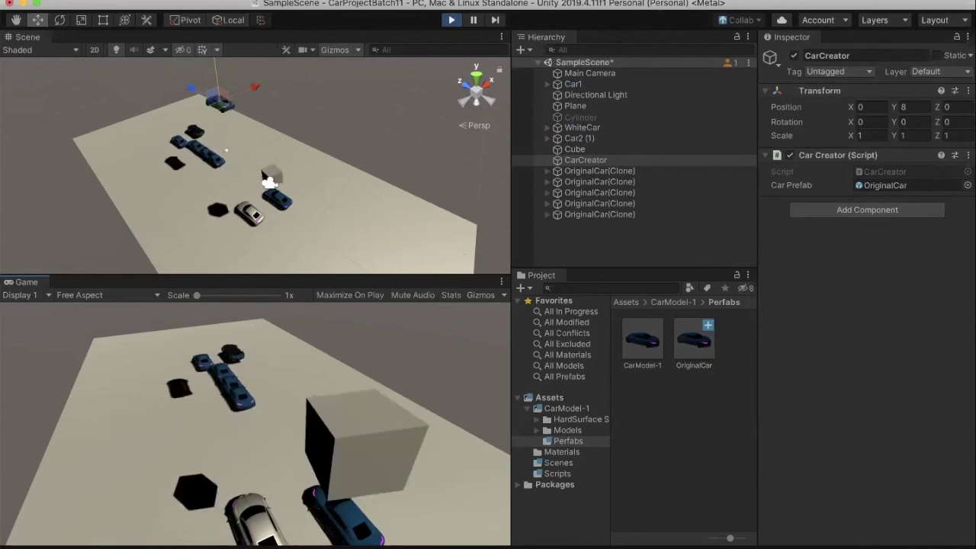
key("space")
key("space")
key("space")
key("space")
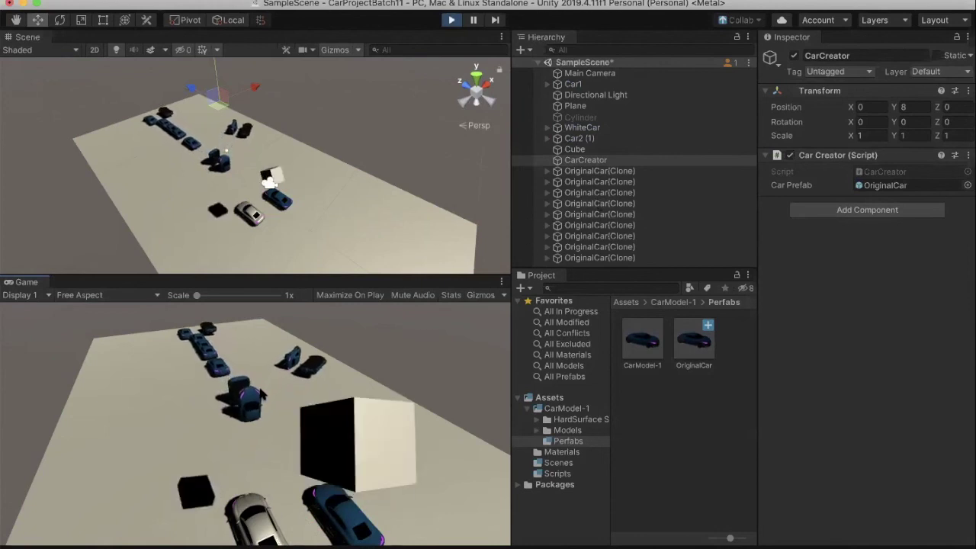
key("super+Tab")
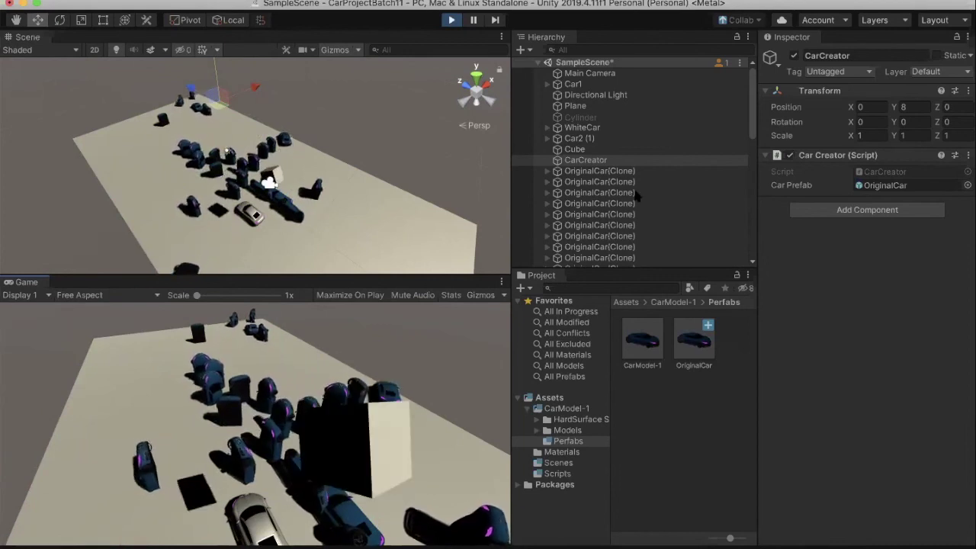
Scroll through the OriginalCar(Clone) entries in the Hierarchy, then stop the running game.
scroll(632, 193, "down", 5)
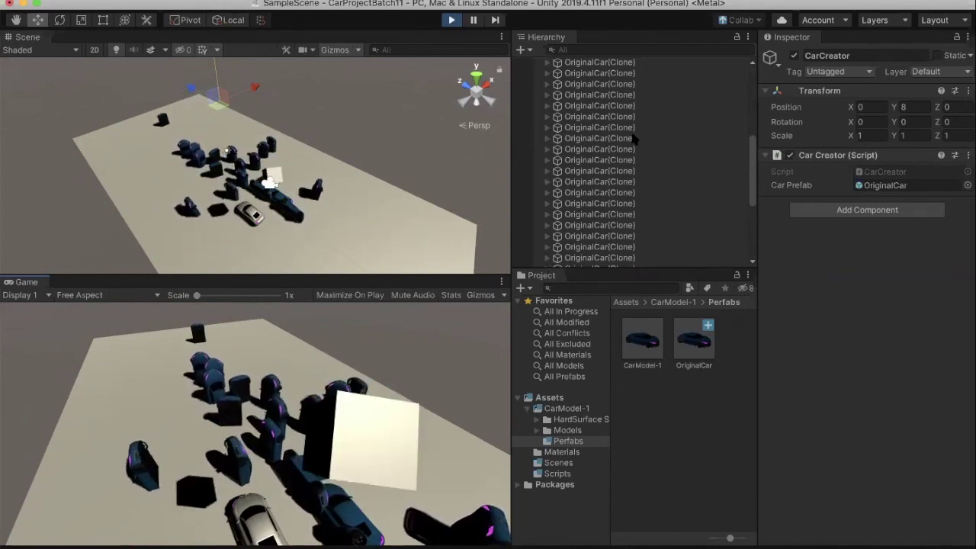
scroll(633, 139, "down", 3)
scroll(633, 139, "up", 10)
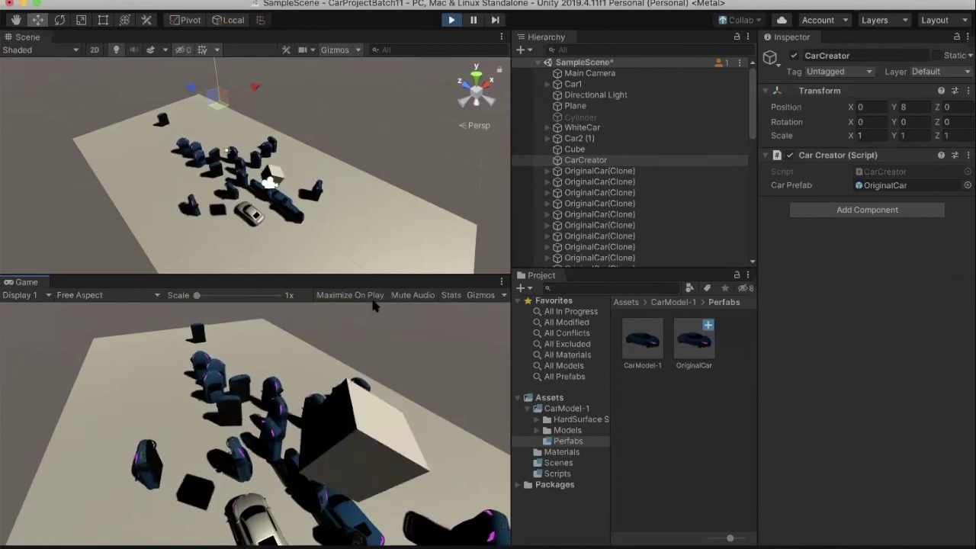
left_click(451, 20)
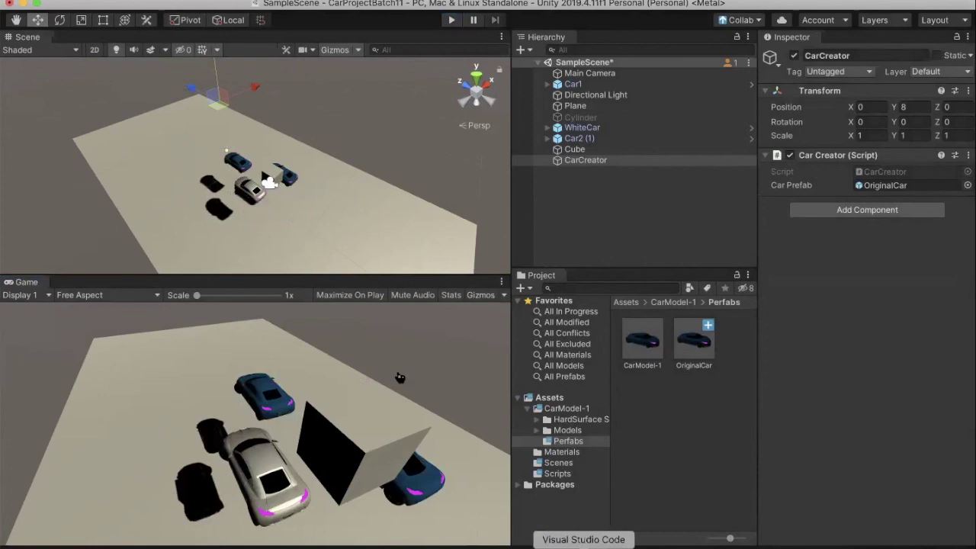
Review the Instantiate call, carPrefab field and C-key check in CarCreator.cs.
left_click(583, 546)
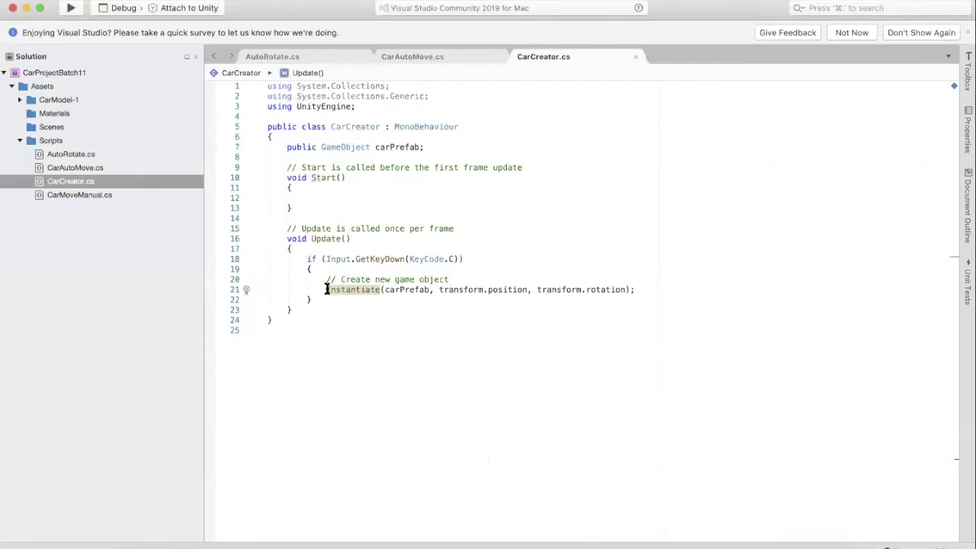
left_click_drag(327, 290, 654, 289)
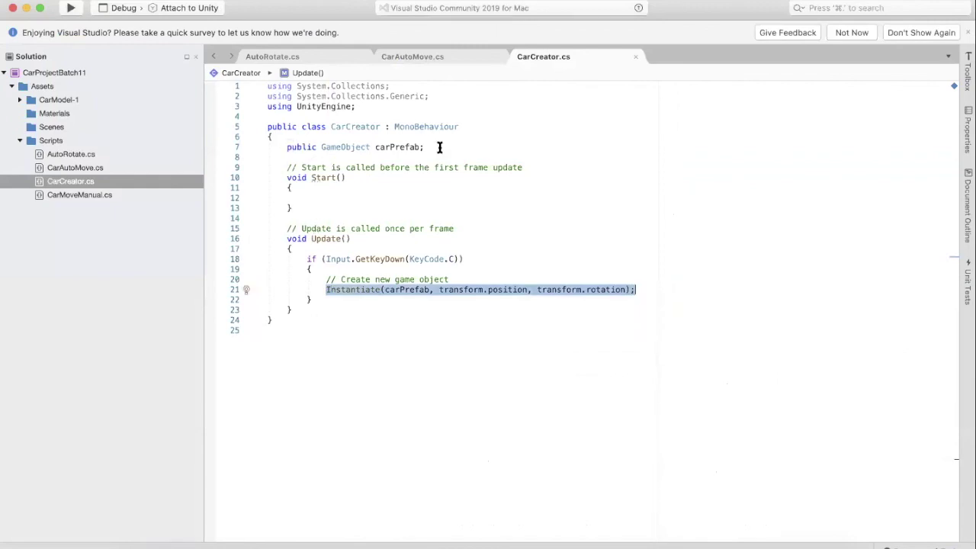
left_click_drag(439, 147, 282, 147)
left_click(301, 259)
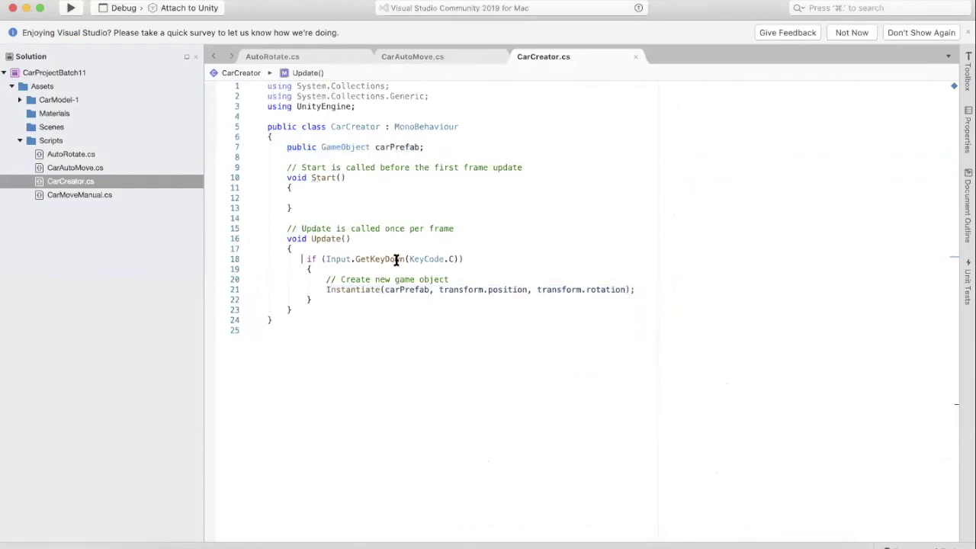
left_click(468, 258, "shift")
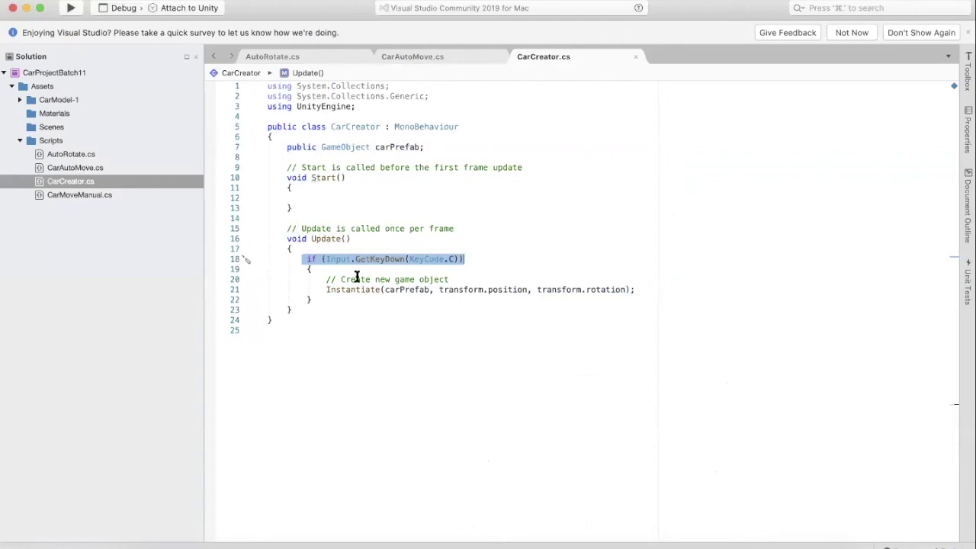
key("Right")
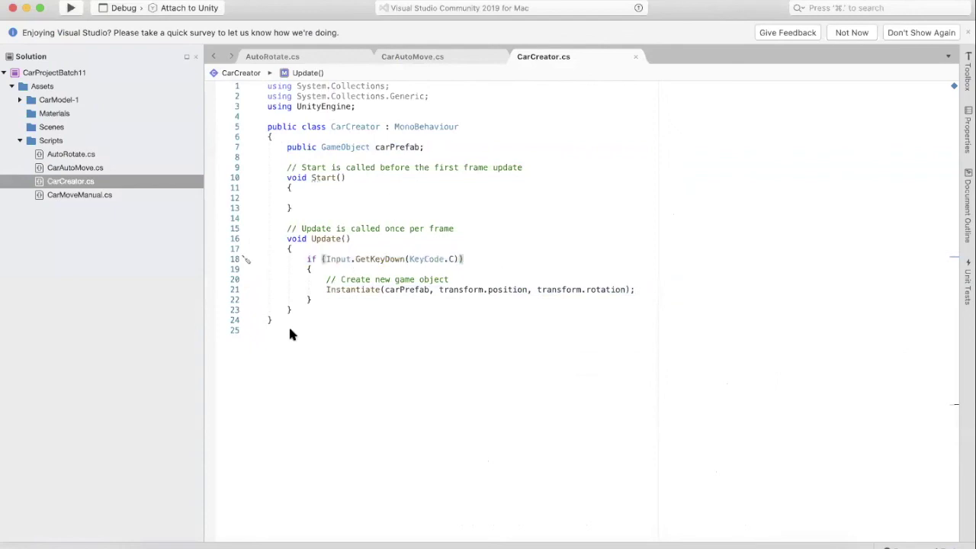
Copy the entire CarCreator.cs script to the clipboard and return to Unity.
key("super+a")
key("super+c")
key("super+Tab")
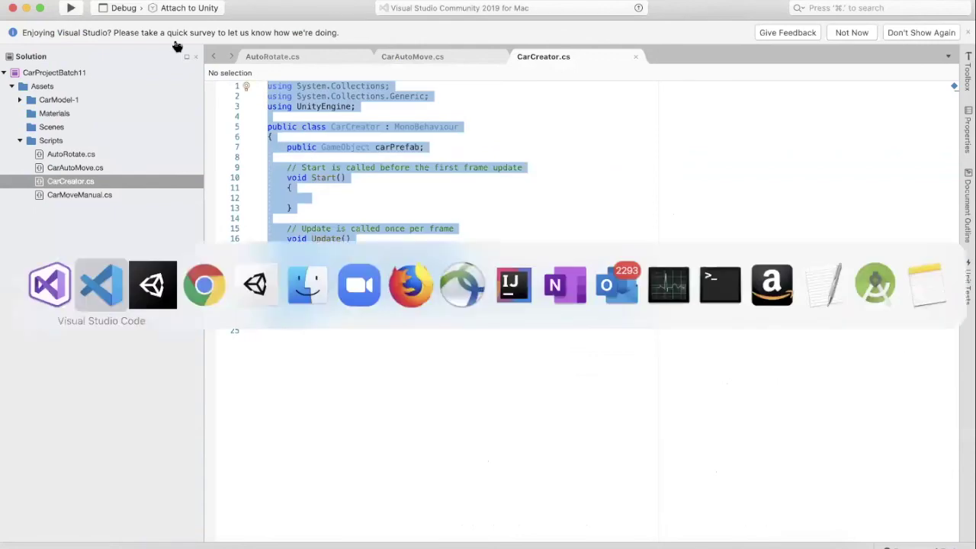
key("super+shift+Tab")
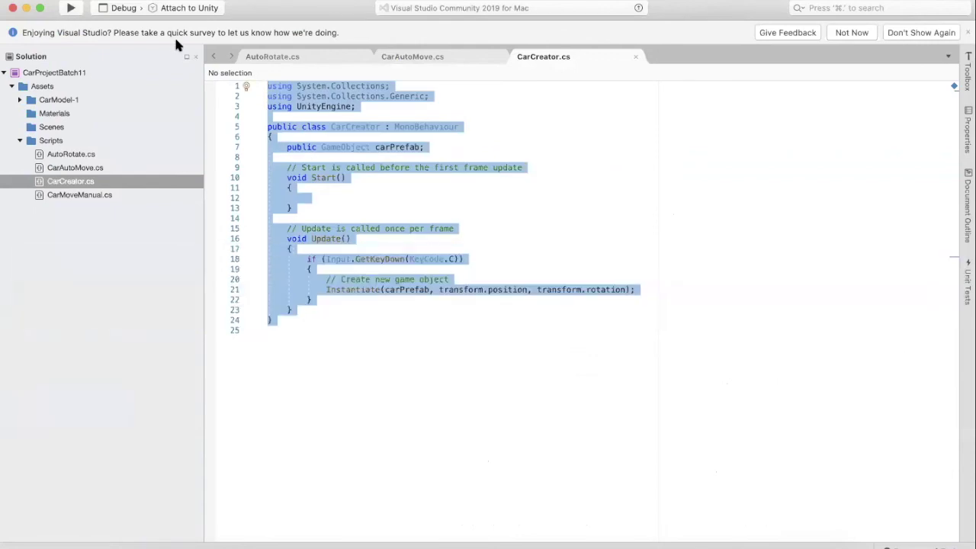
left_click(467, 241)
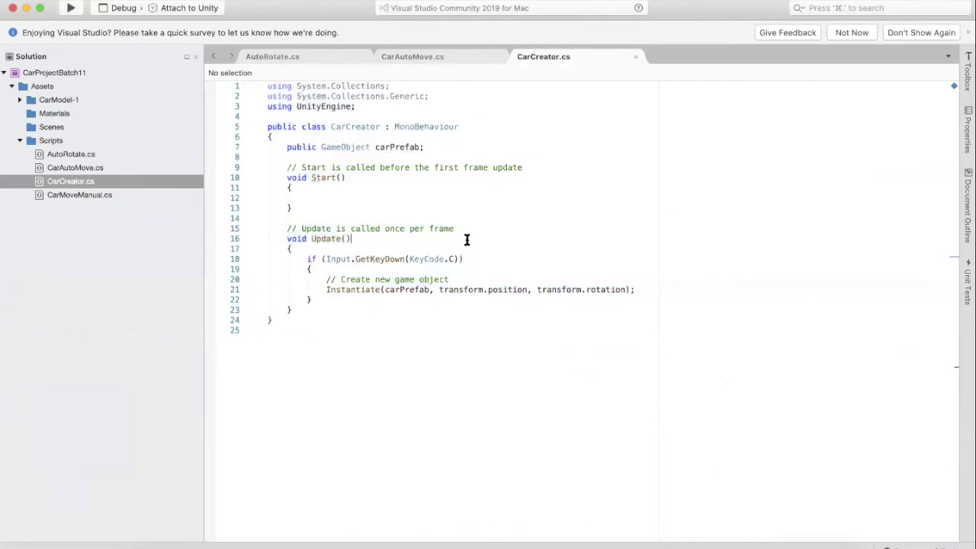
key("super+Tab")
key("super+Tab")
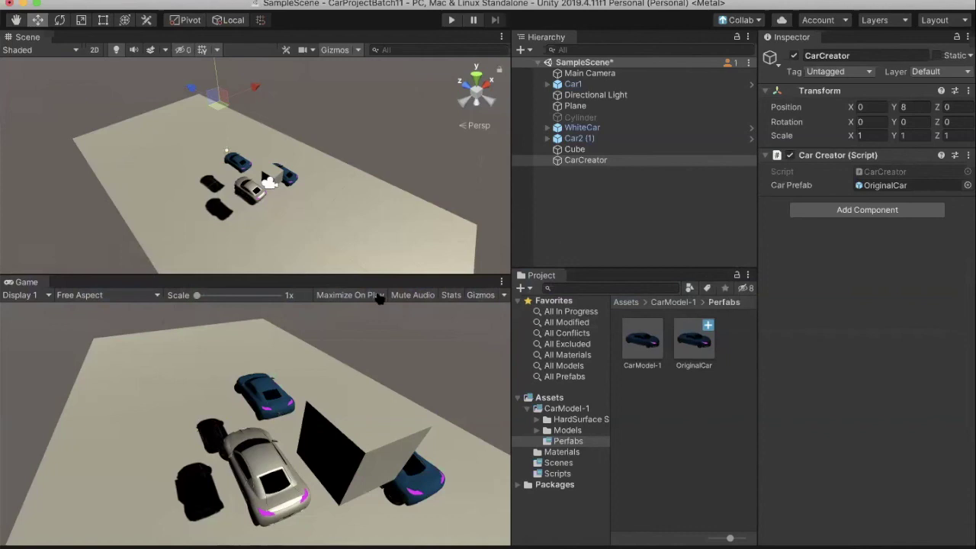
Create a new blank collabedit pad in the browser.
key("super+Tab")
key("super+Tab")
key("super+Tab")
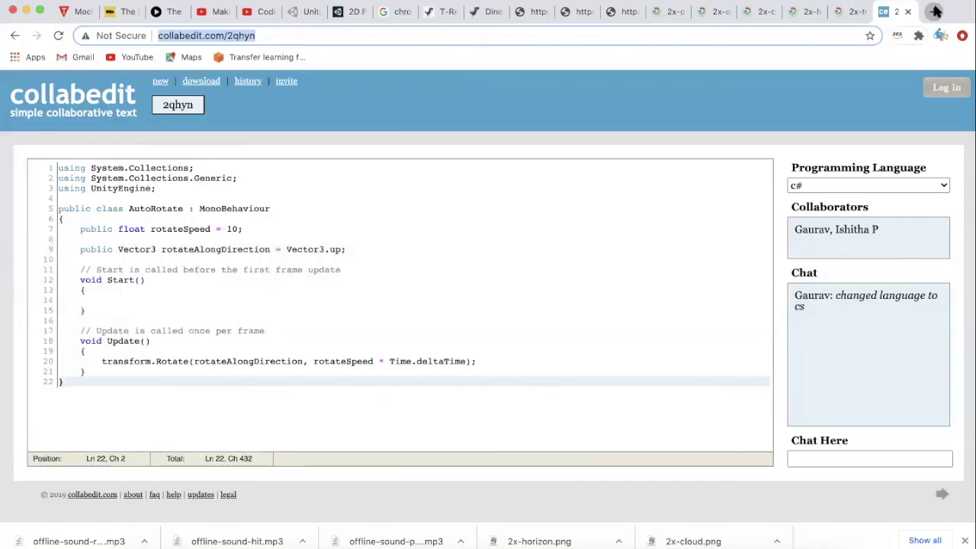
left_click(936, 12)
type("c")
key("BackSpace")
key("BackSpace")
left_click(848, 11)
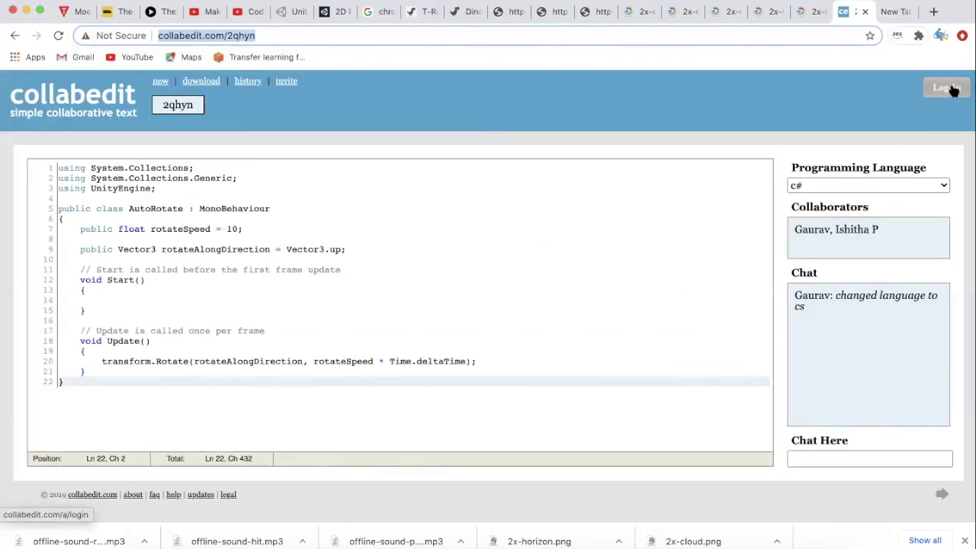
left_click(160, 82)
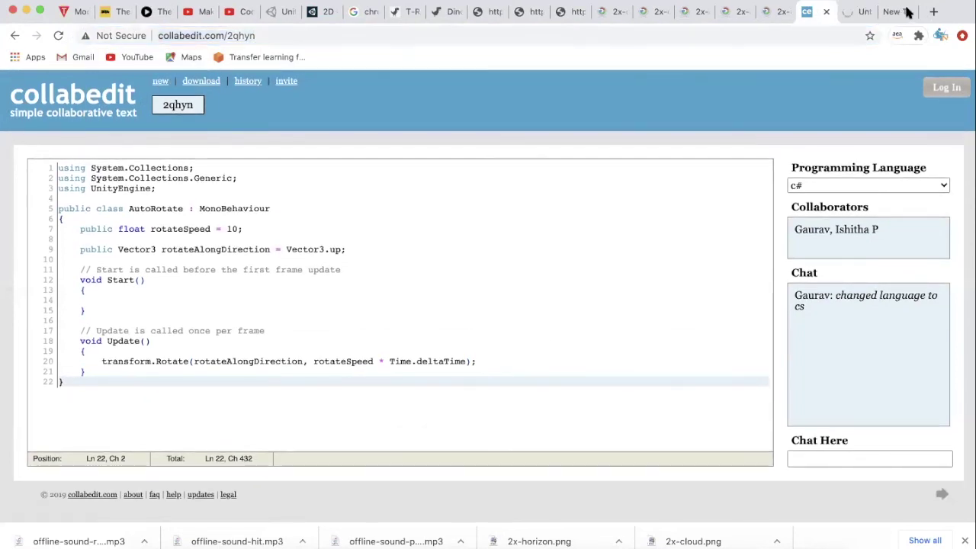
left_click(906, 13)
left_click(907, 12)
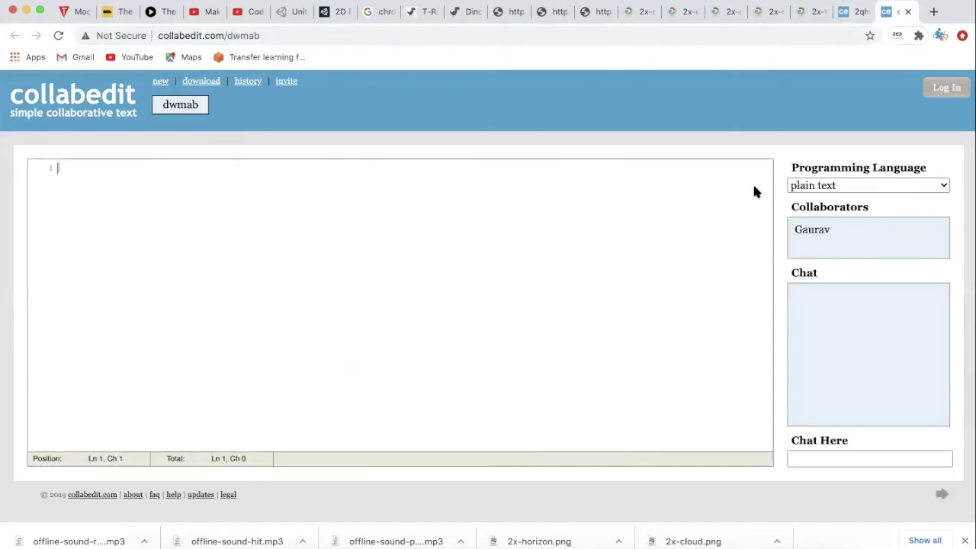
Set the pad's language to c#, paste the CarCreator script, and select the pad's URL.
left_click(797, 187)
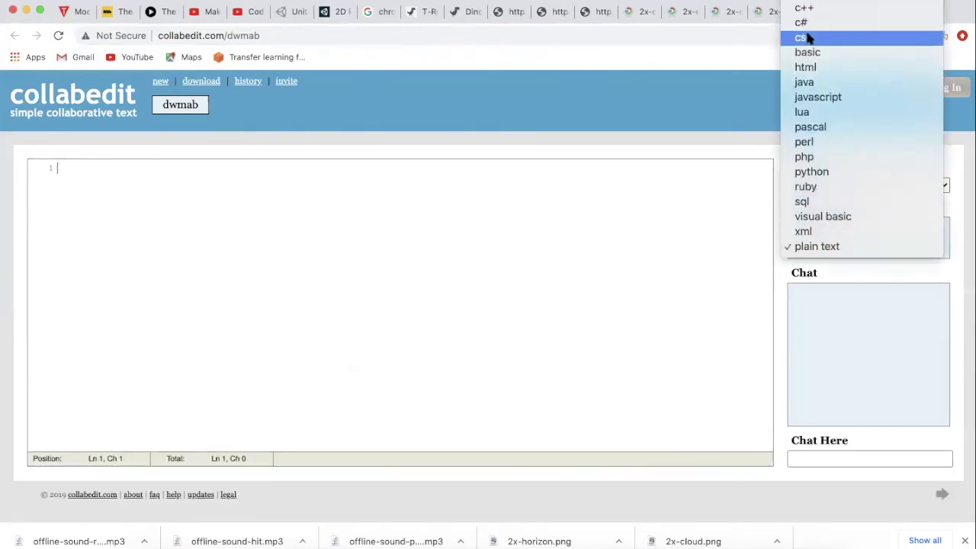
left_click(801, 23)
left_click(223, 291)
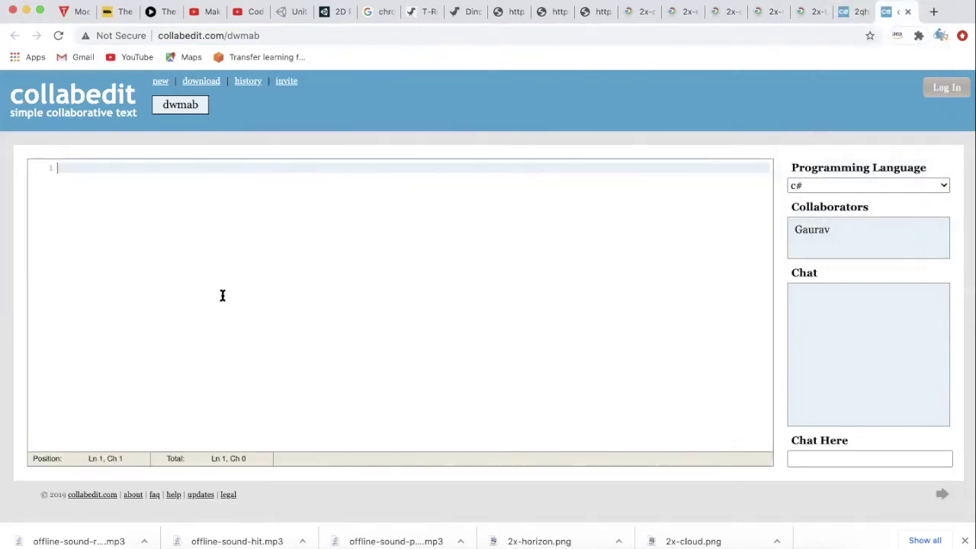
key("super+v")
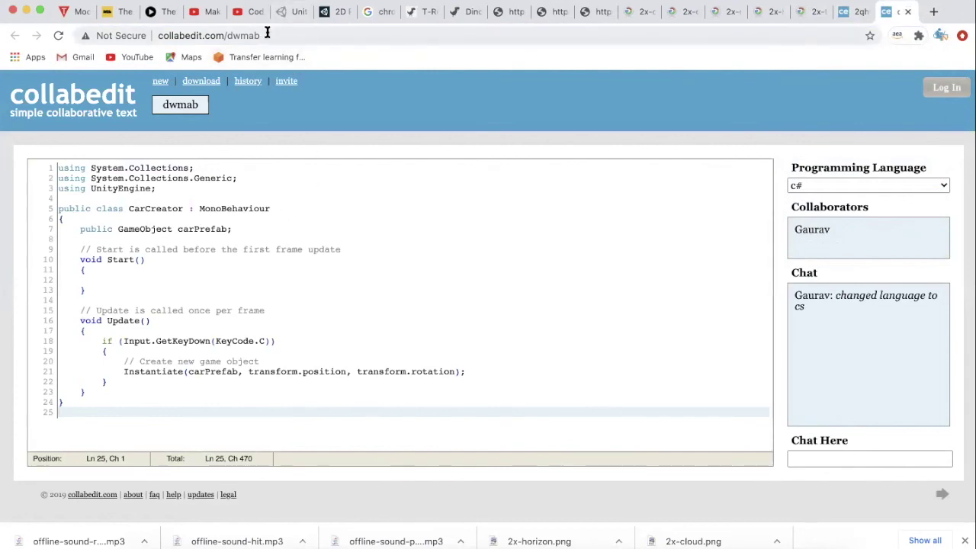
left_click(74, 32)
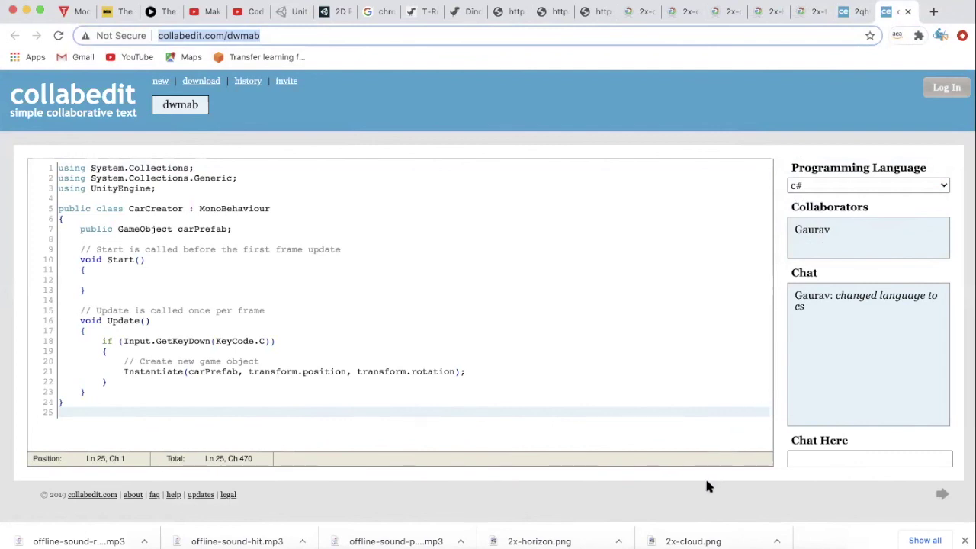
key("super+Tab")
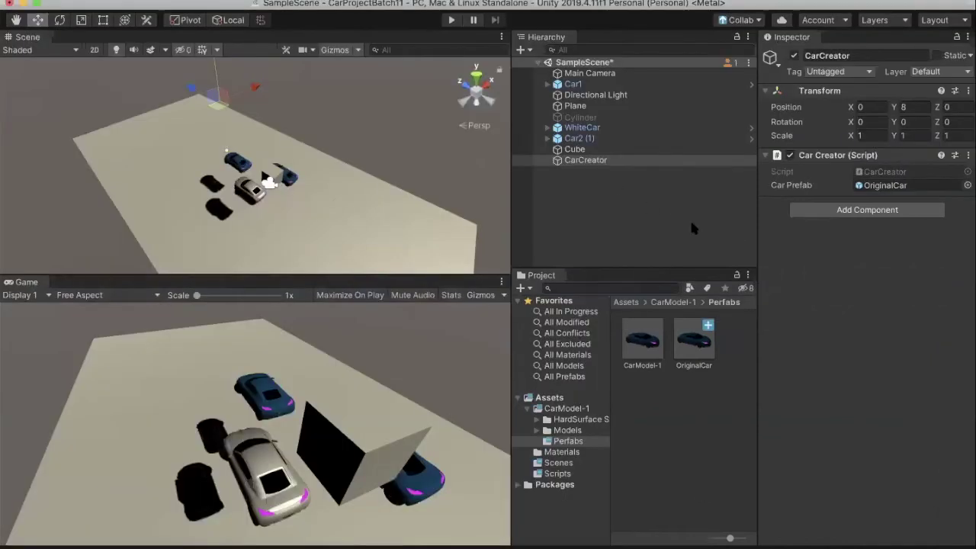
Inspect the CarModel-1 and OriginalCar prefabs and the CarCreator object's settings.
left_click(630, 355)
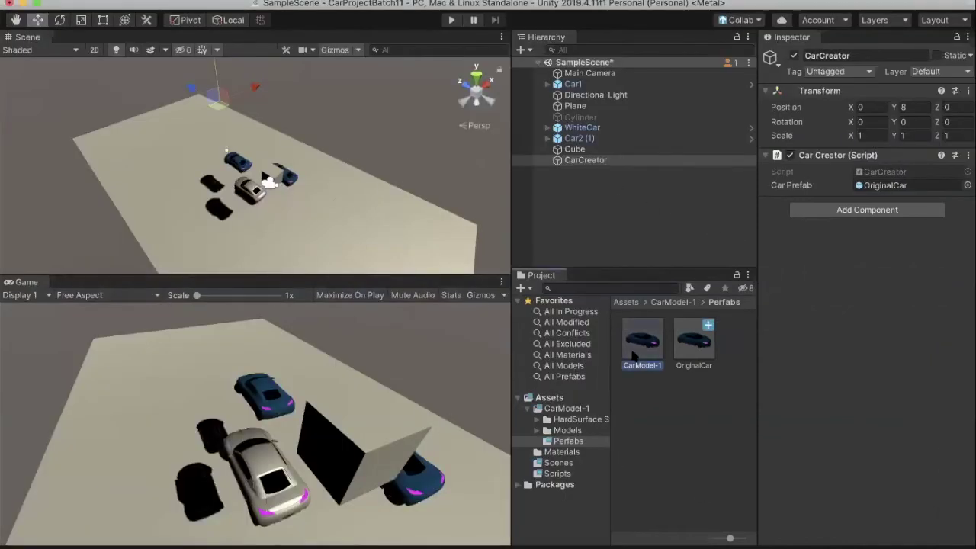
left_click(691, 352)
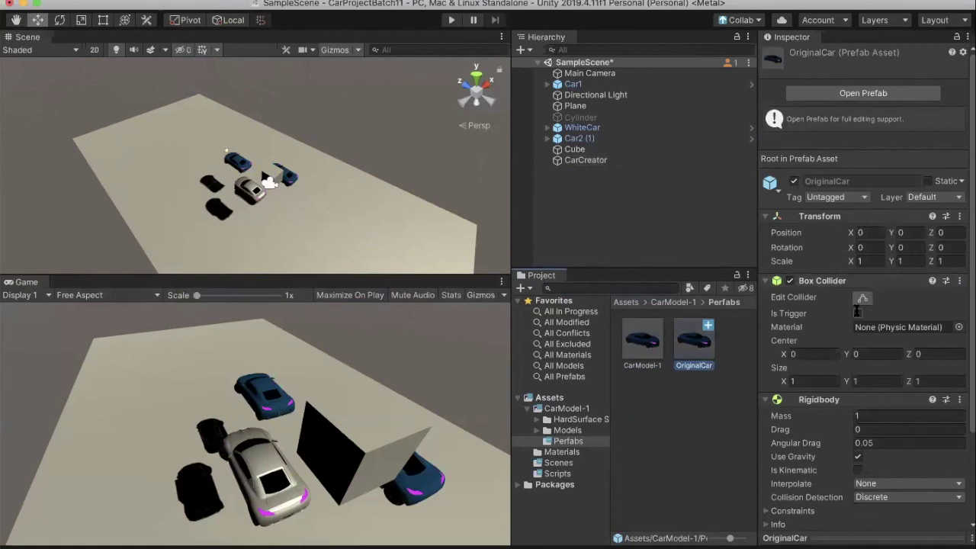
scroll(844, 311, "down", 3)
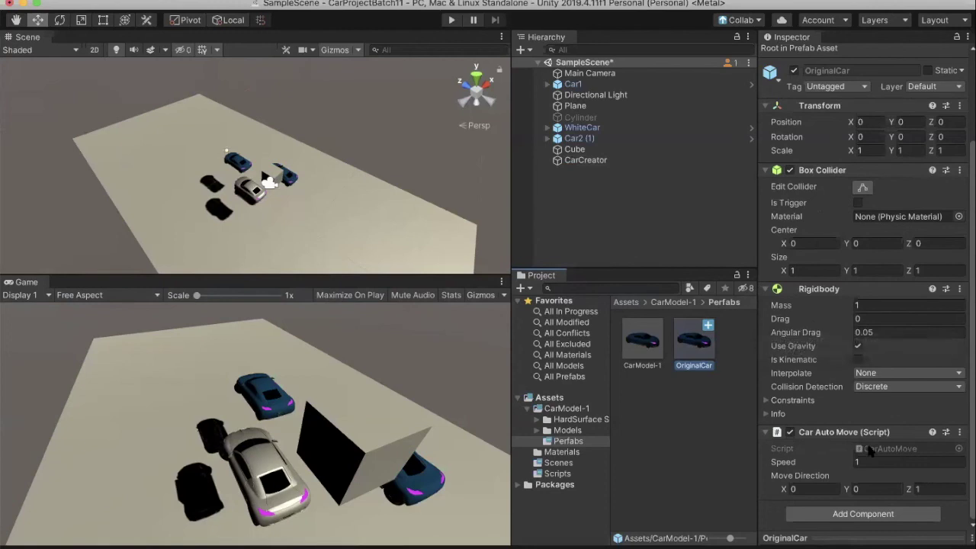
left_click(580, 160)
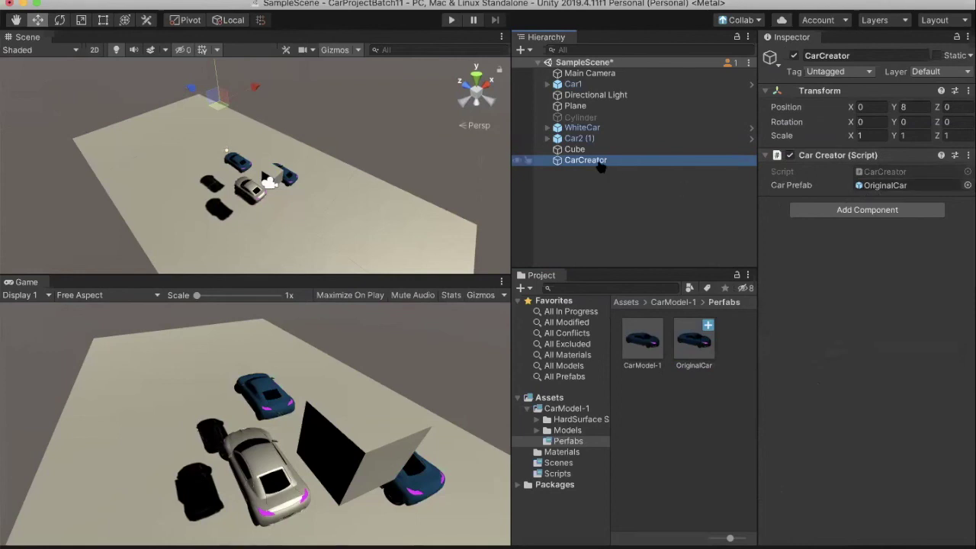
key("super+Tab")
key("super+shift+Tab")
Turn the scene's Cube into a prefab and assign it as CarCreator's Car Prefab.
left_click_drag(576, 150, 668, 417)
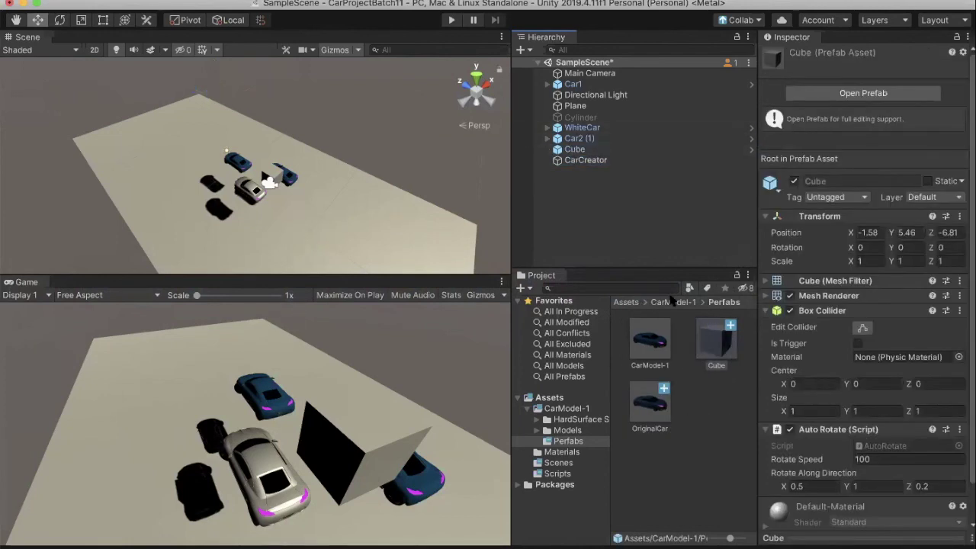
left_click(588, 160)
left_click_drag(716, 349, 869, 189)
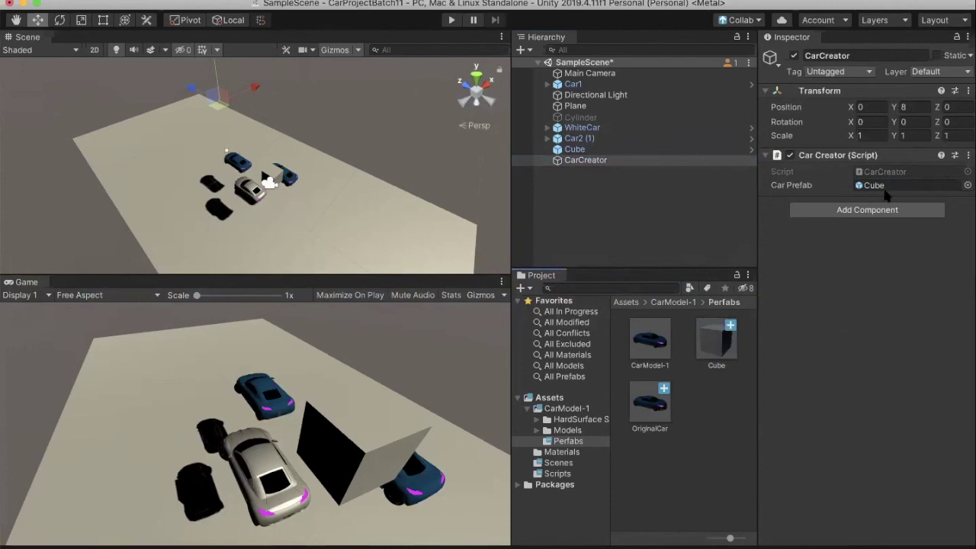
left_click(452, 21)
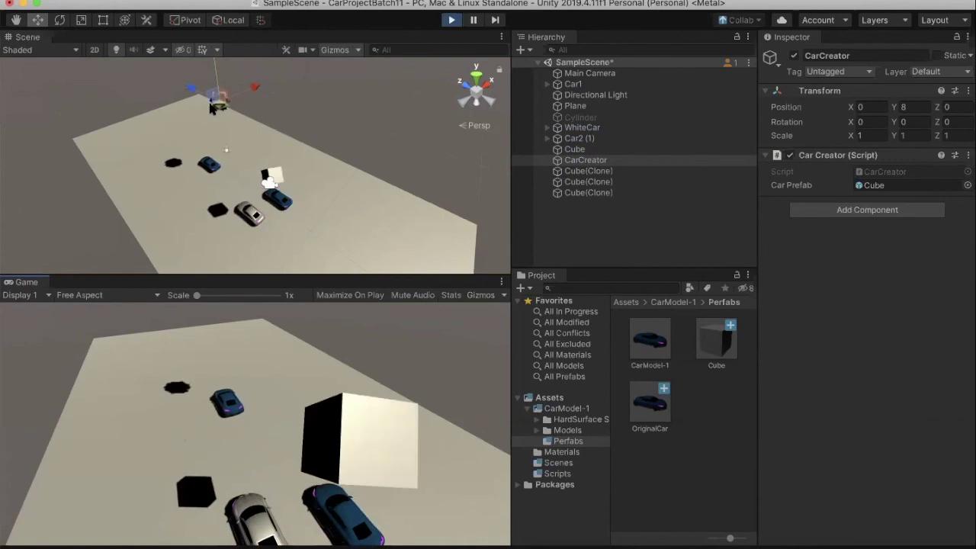
Select the first Cube(Clone), frame it with F, then inspect the original Cube.
scroll(209, 101, "up", 5)
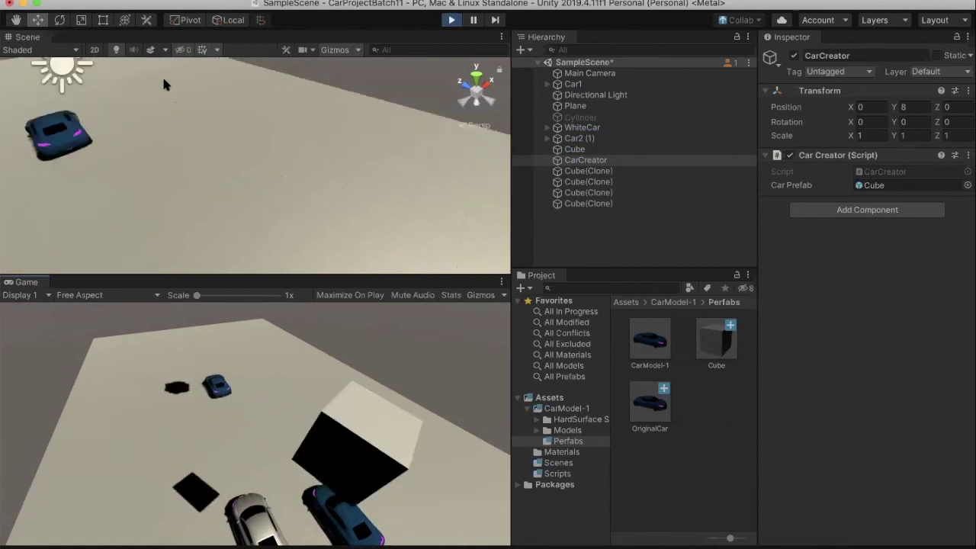
scroll(163, 84, "down", 5)
left_click(588, 171)
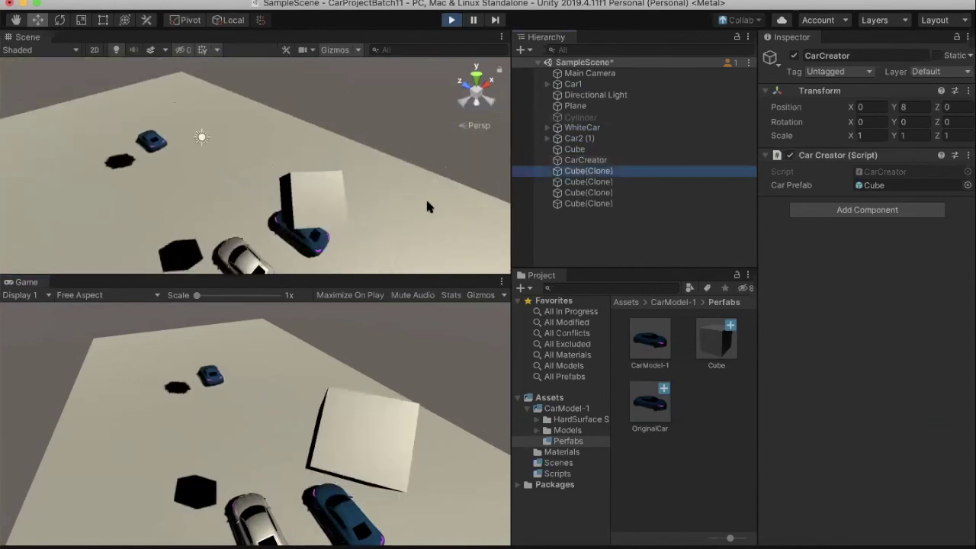
key("f")
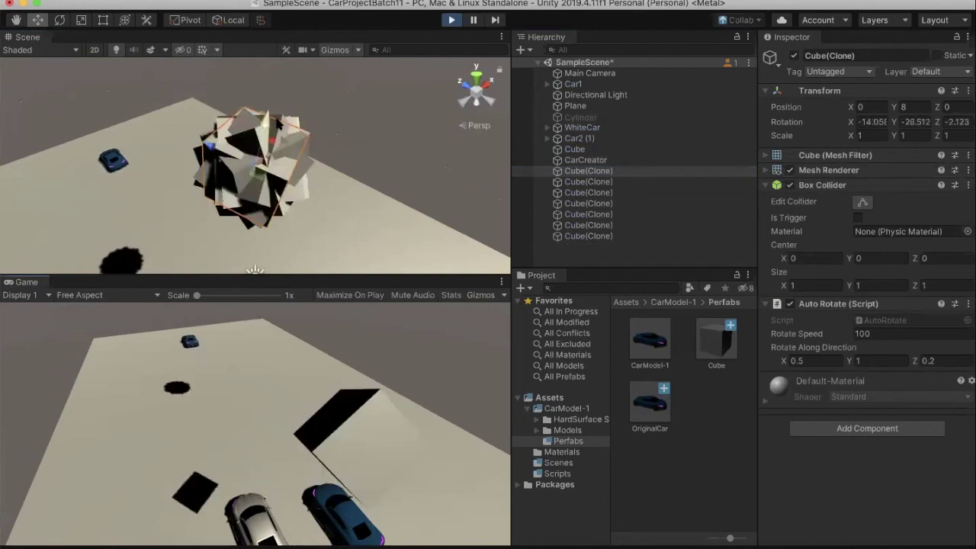
left_click(587, 170)
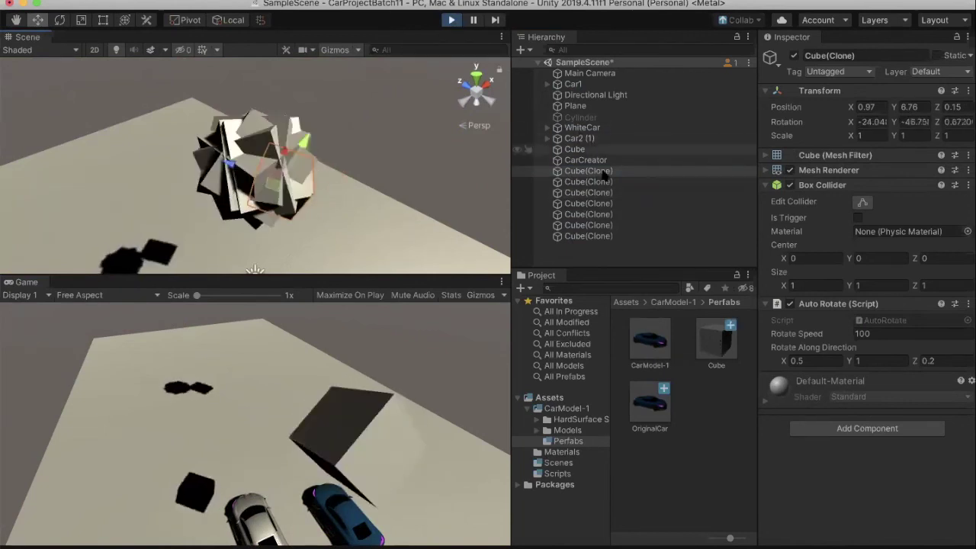
left_click(570, 150)
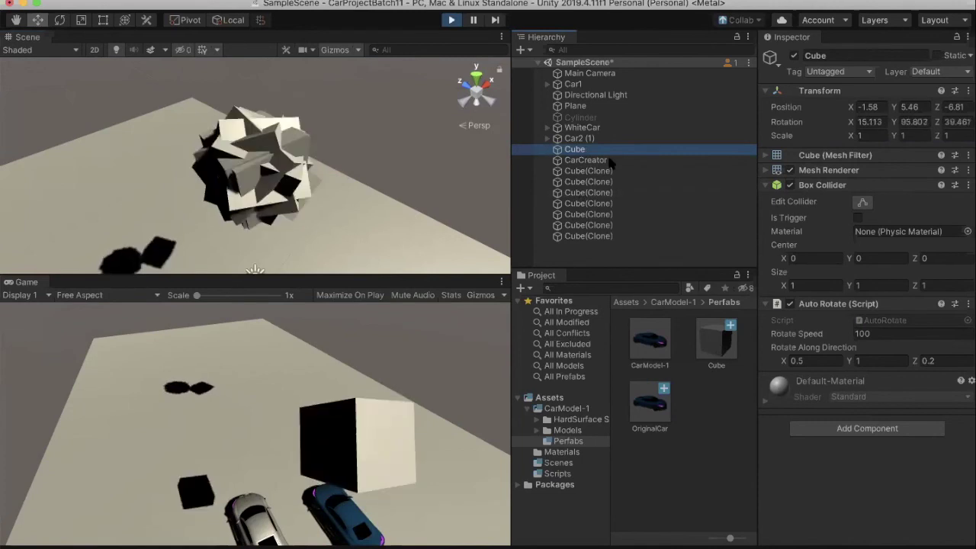
Exit Play mode and point CarCreator's Car Prefab field back to the OriginalCar prefab.
left_click(451, 21)
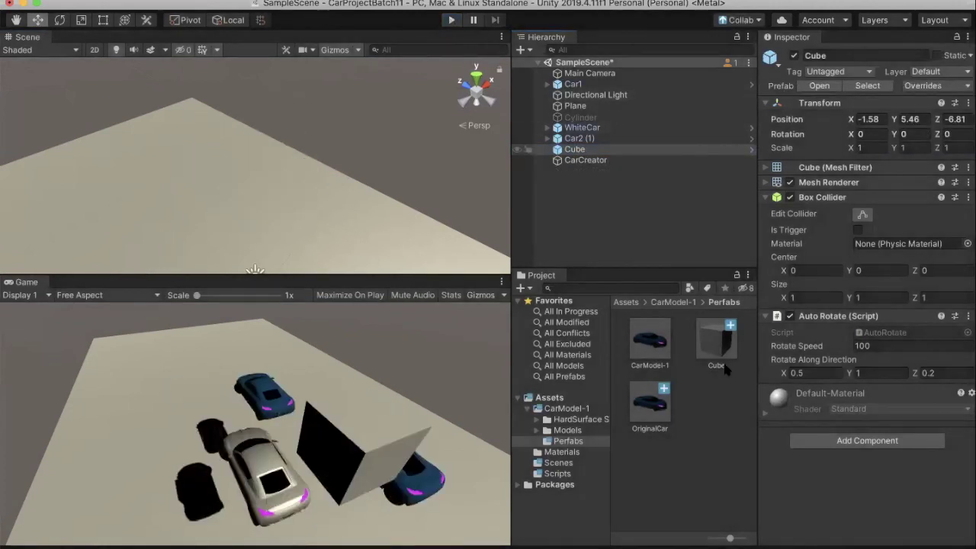
left_click(584, 160)
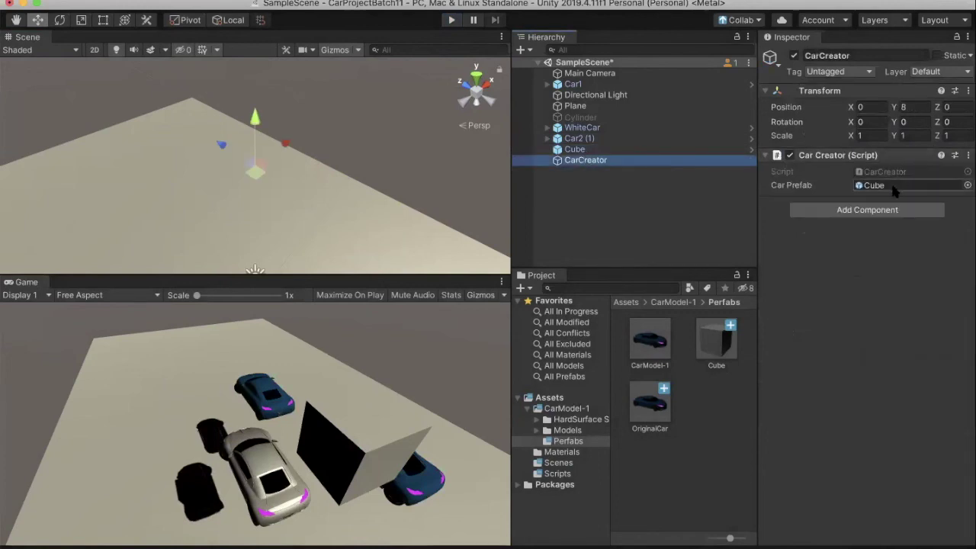
left_click_drag(649, 404, 866, 192)
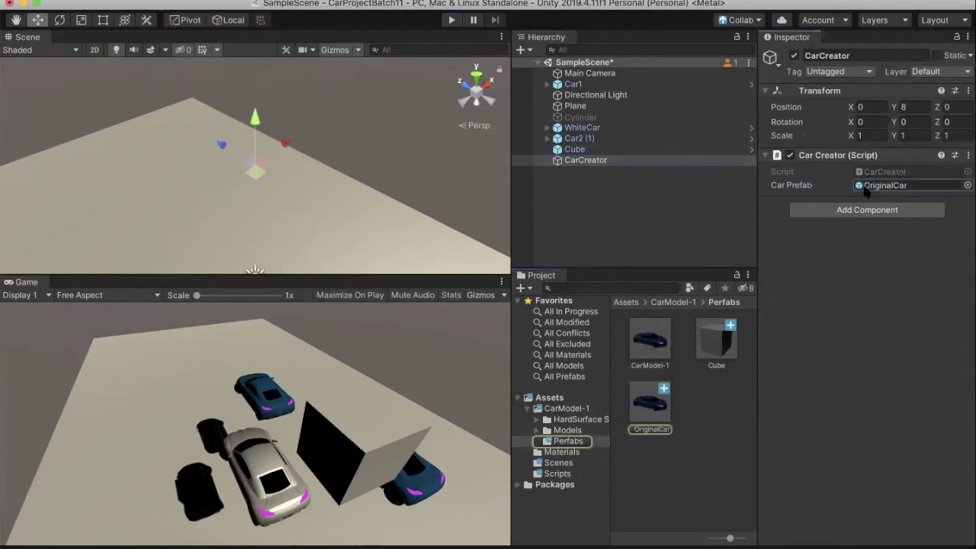
left_click(699, 442)
key("super+Tab")
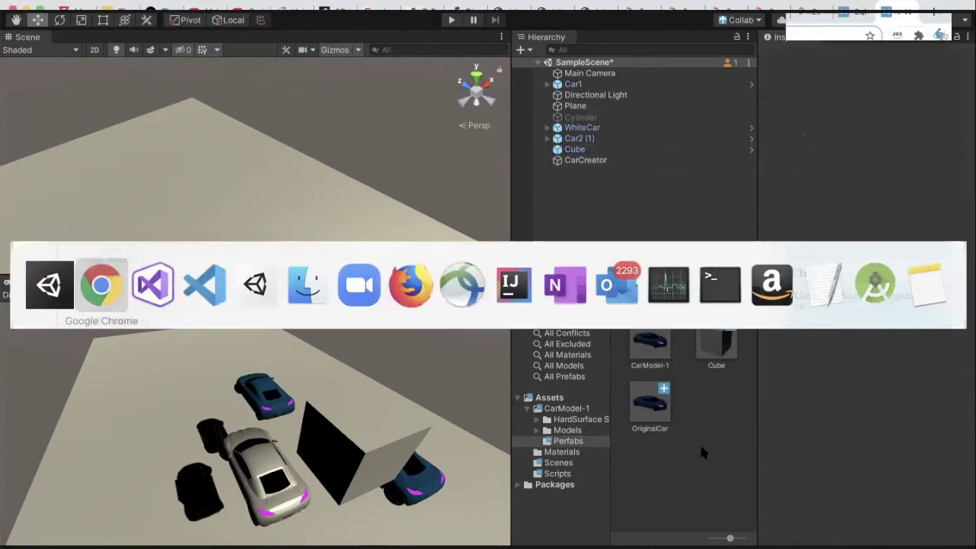
key("super+Tab")
key("super+Tab")
double_click(412, 289)
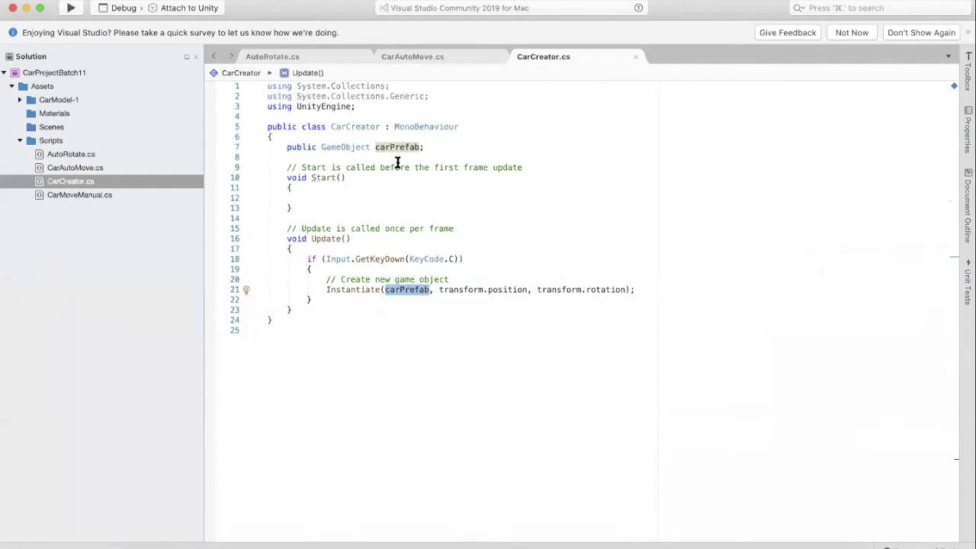
key("super+Tab")
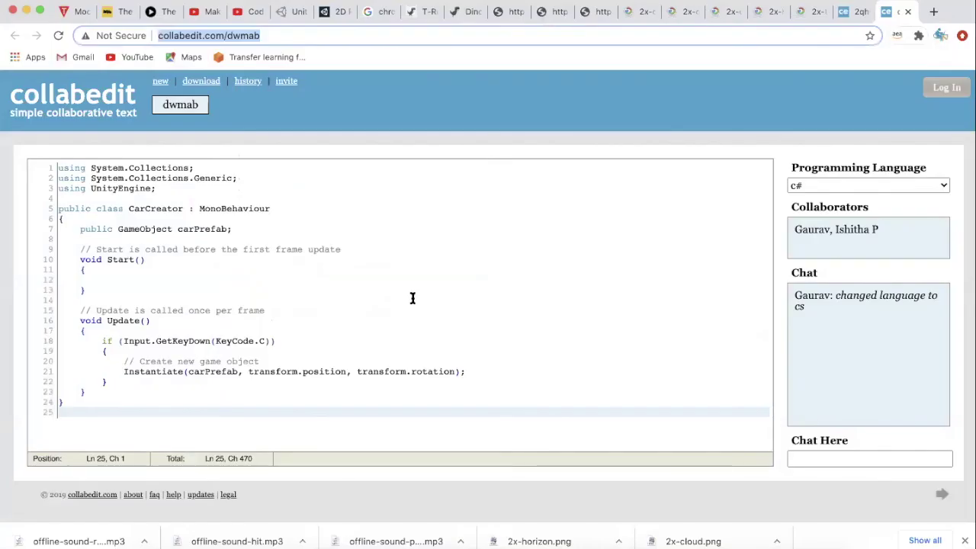
key("super+Tab")
key("super+Tab")
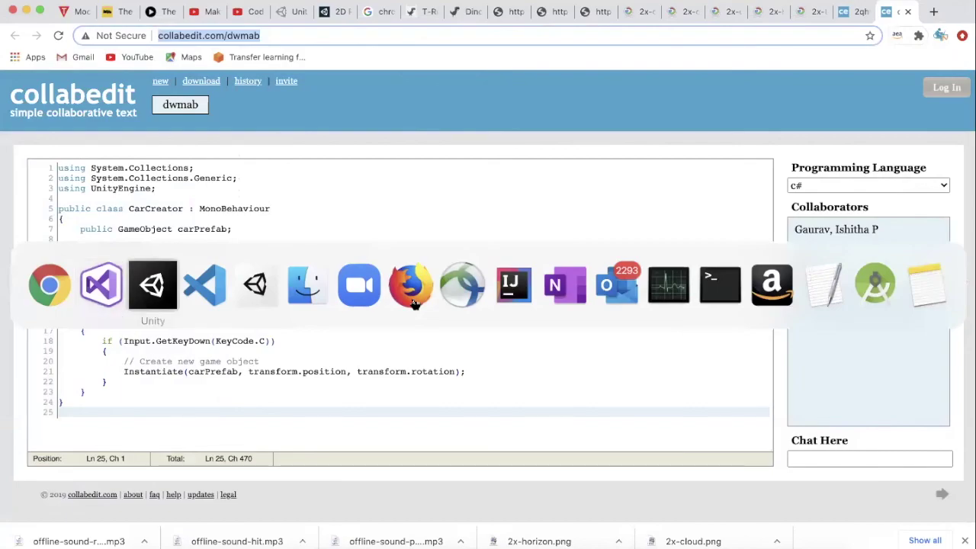